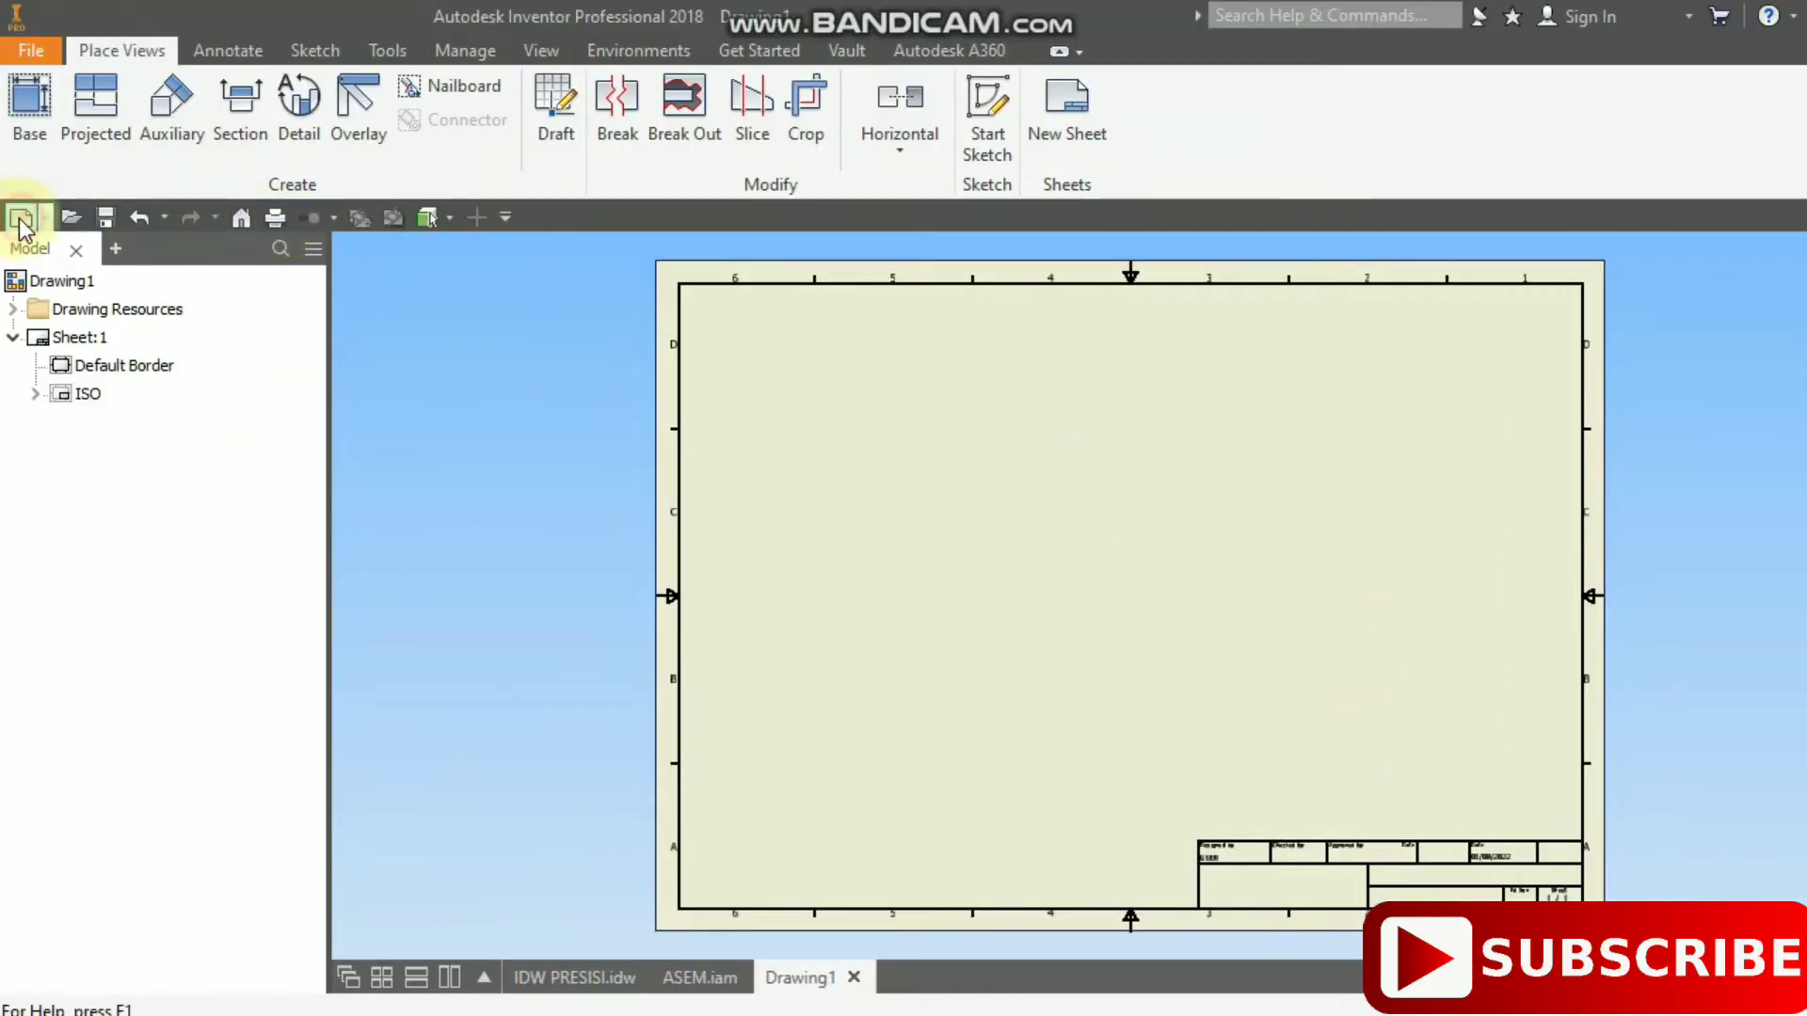
pyautogui.click(21, 220)
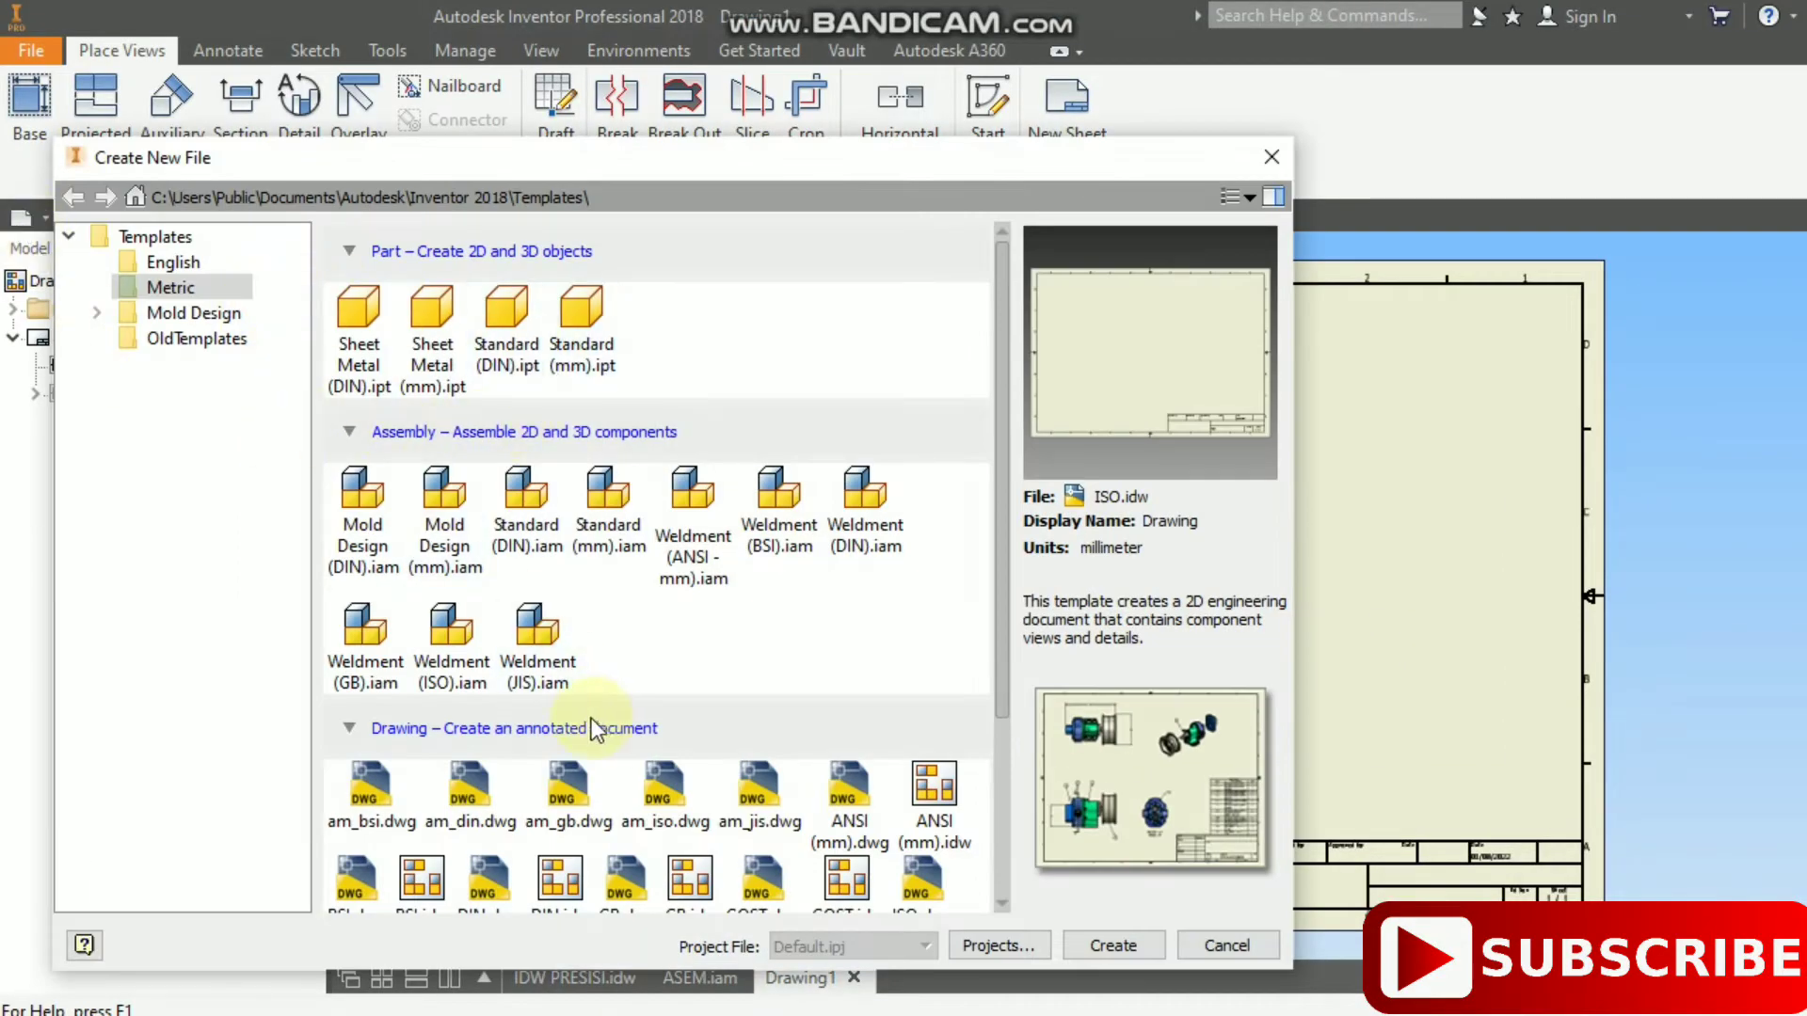
pyautogui.scroll(-2, 589, 720)
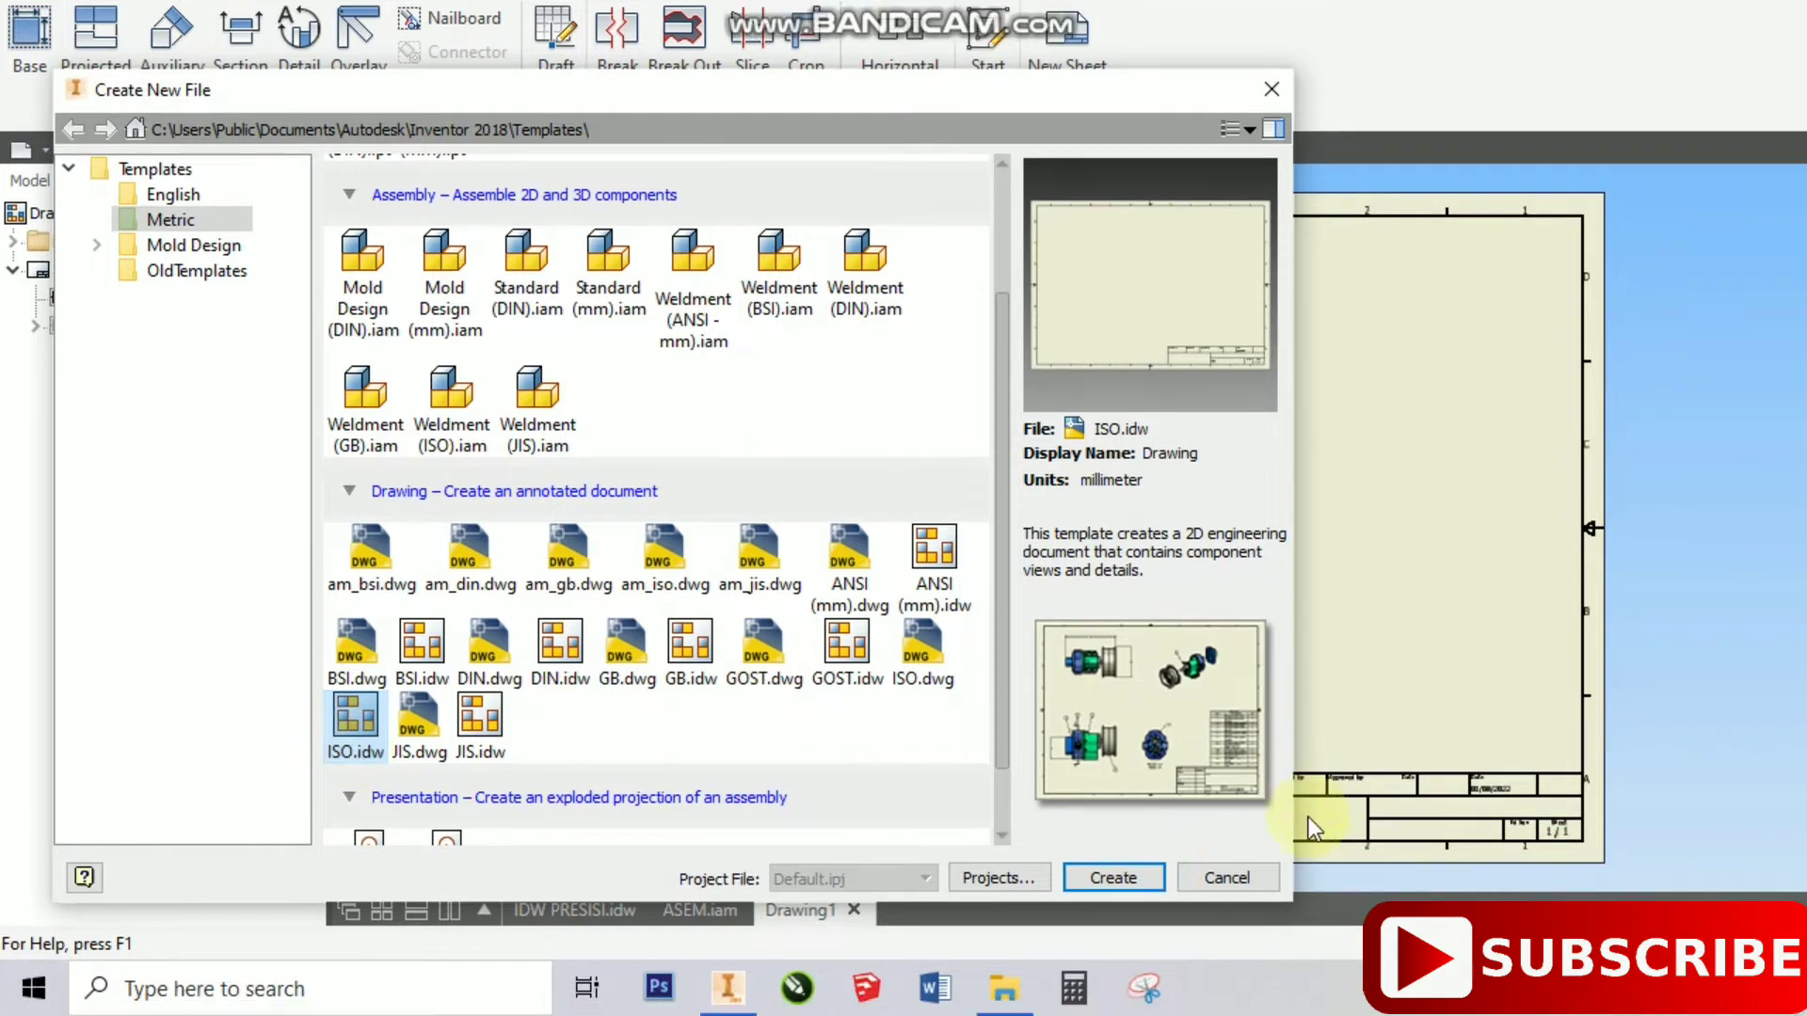
pyautogui.click(1231, 946)
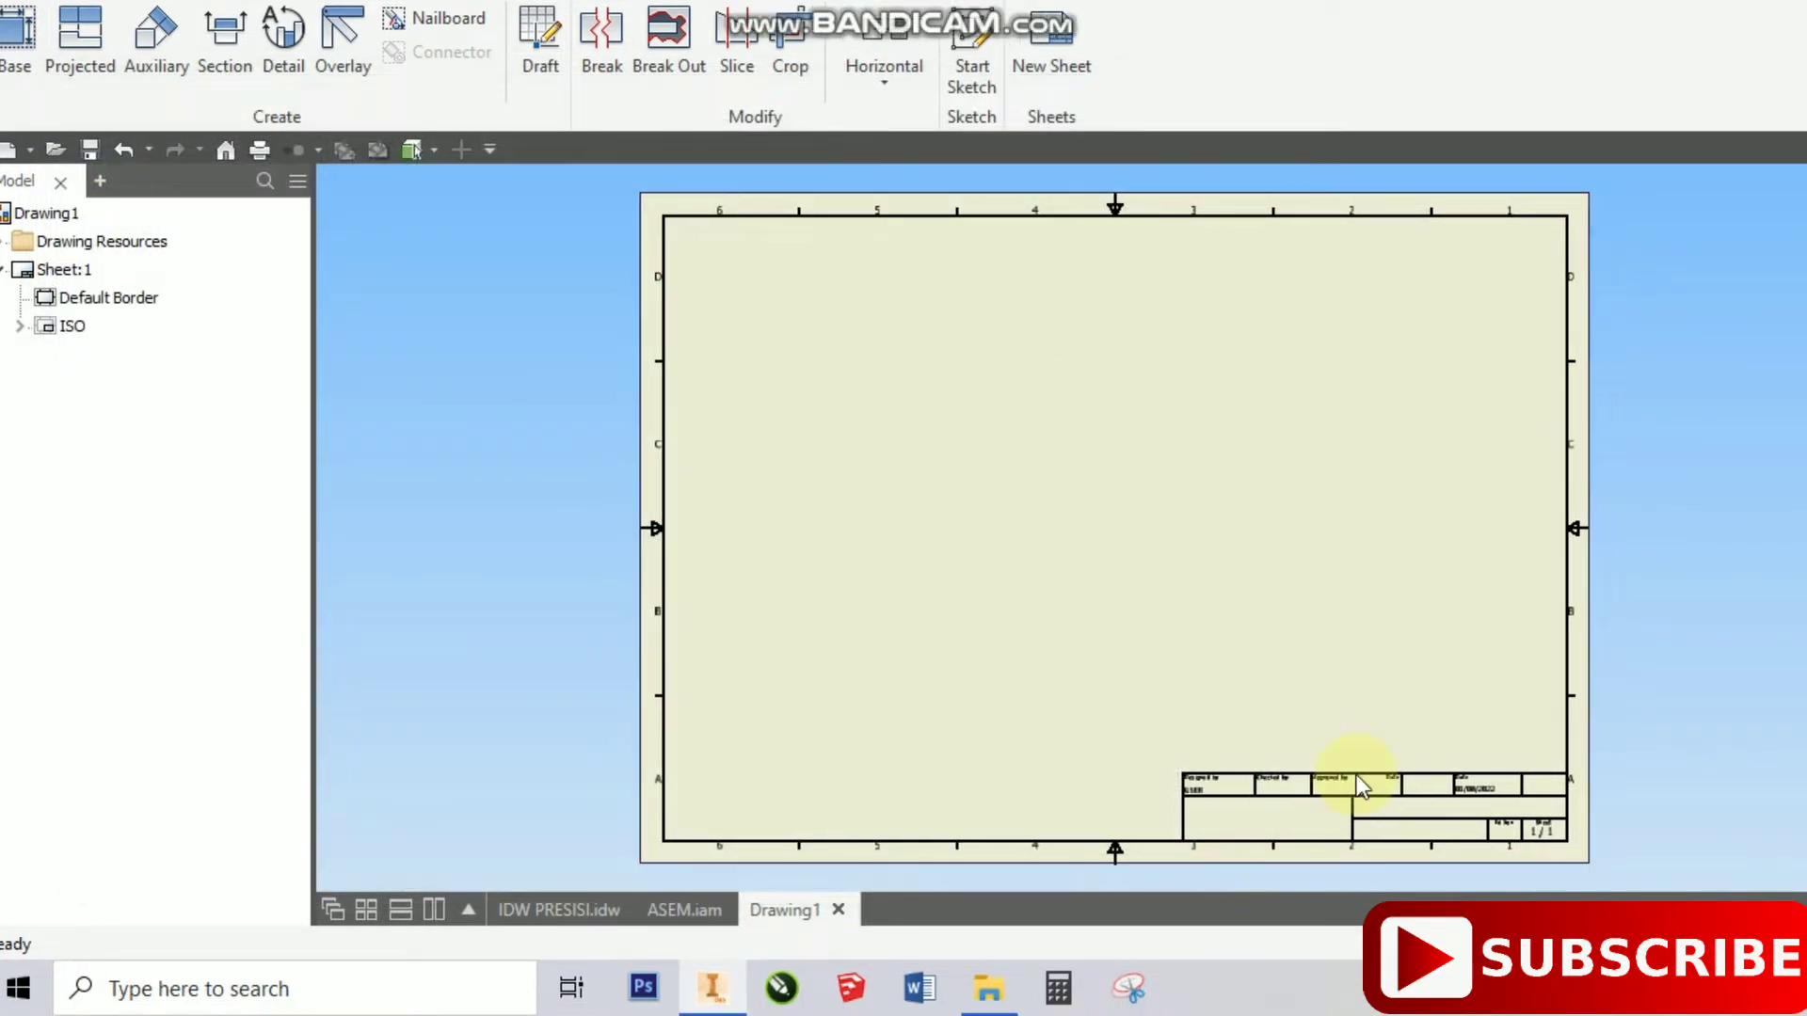
# - Examine the default ISO title block on the Drawing1 sheet
pyautogui.scroll(5, 1358, 784)
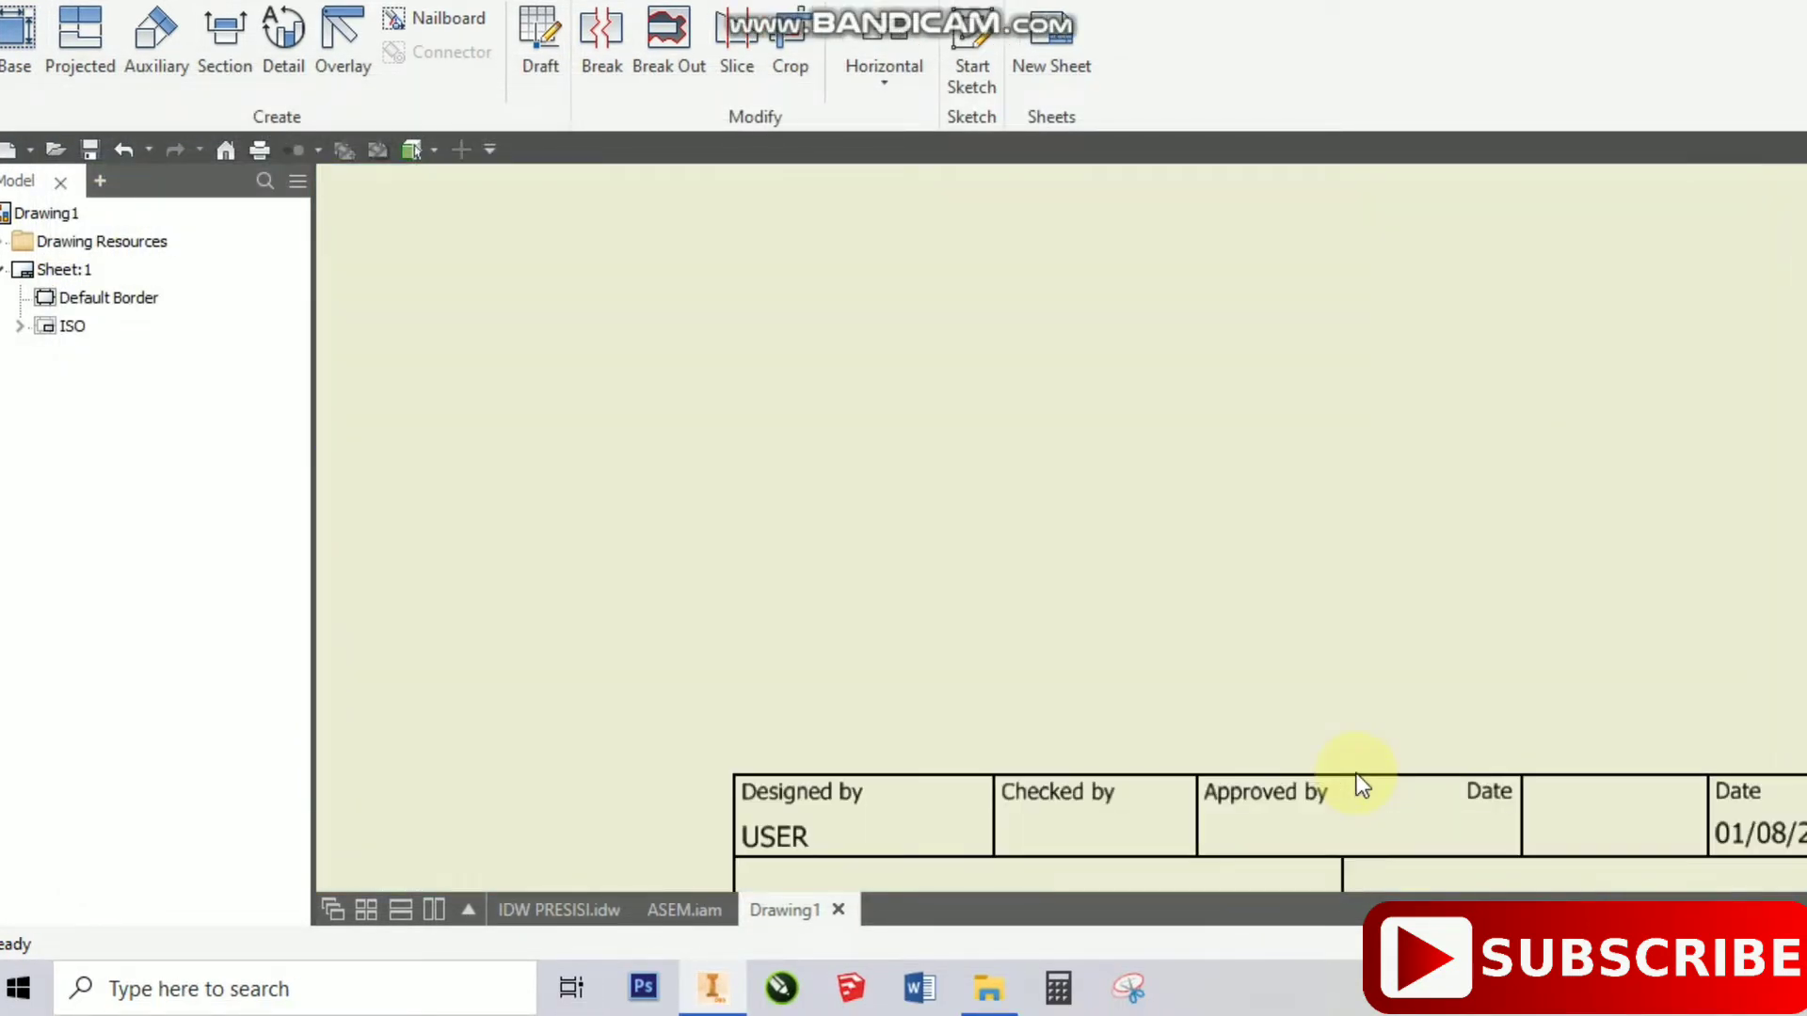
pyautogui.moveTo(1464, 802); pyautogui.dragTo(1189, 445, button='middle')
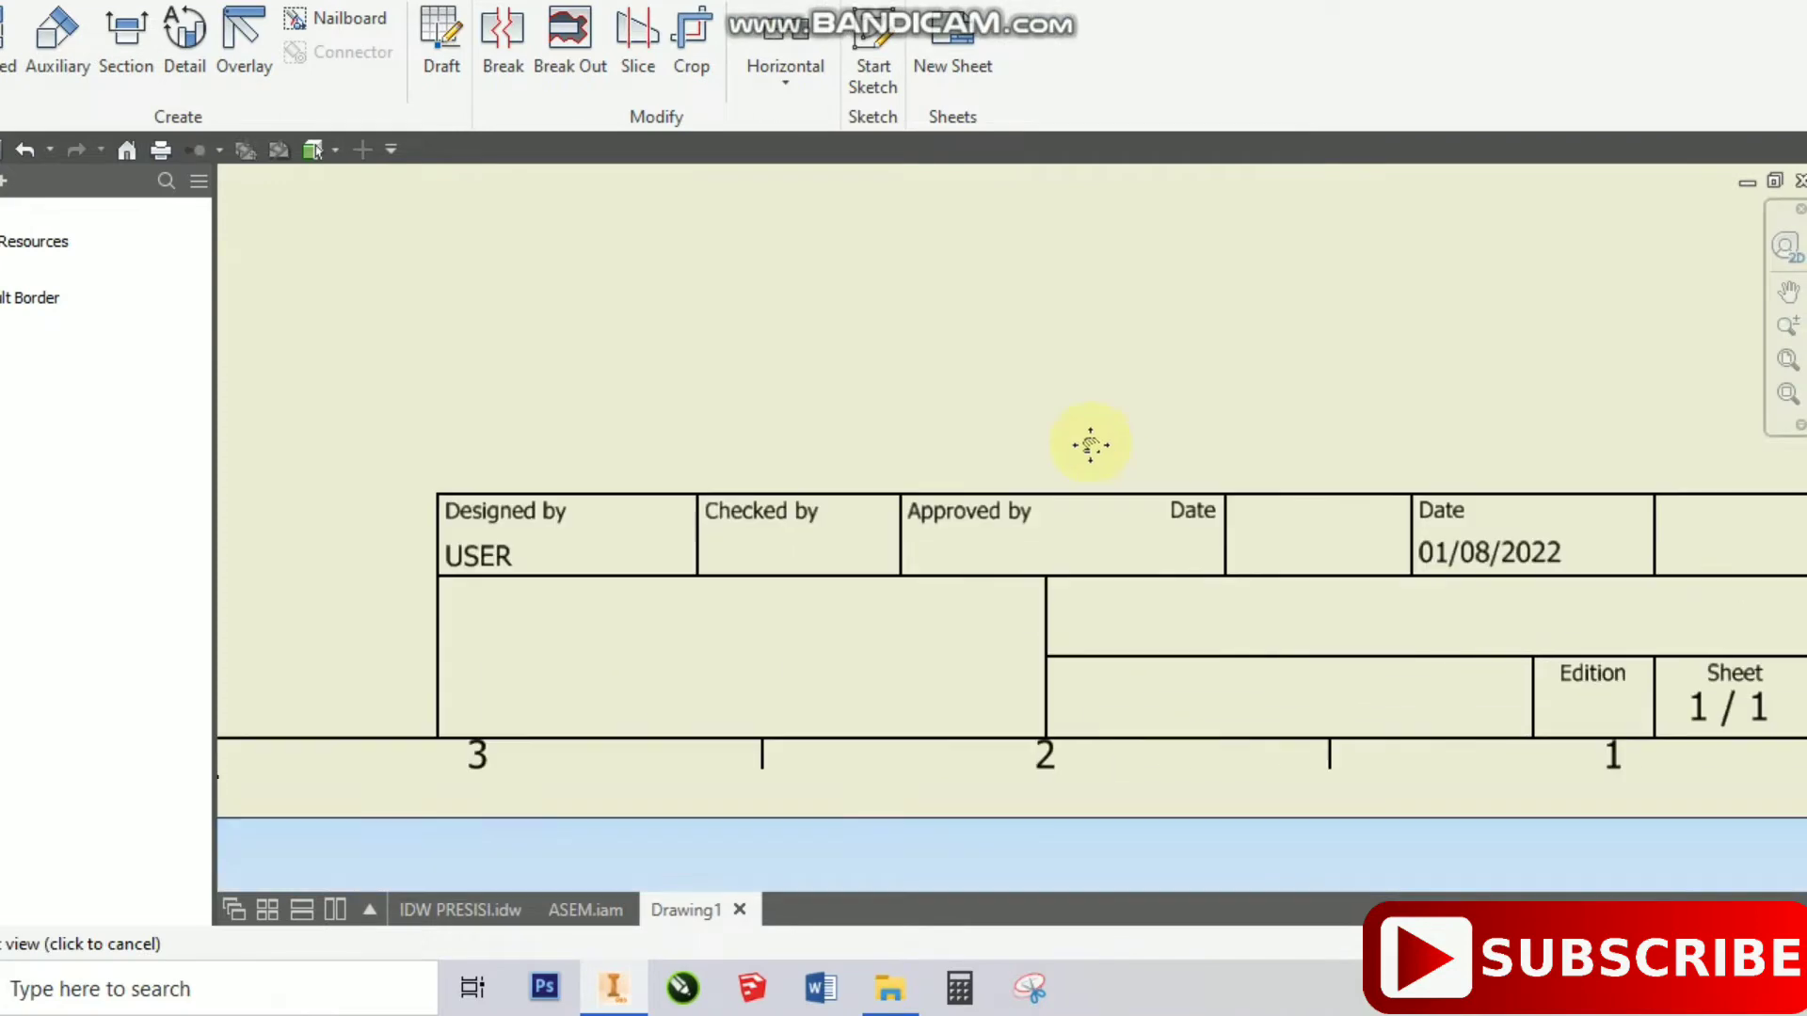
pyautogui.scroll(-4, 1073, 424)
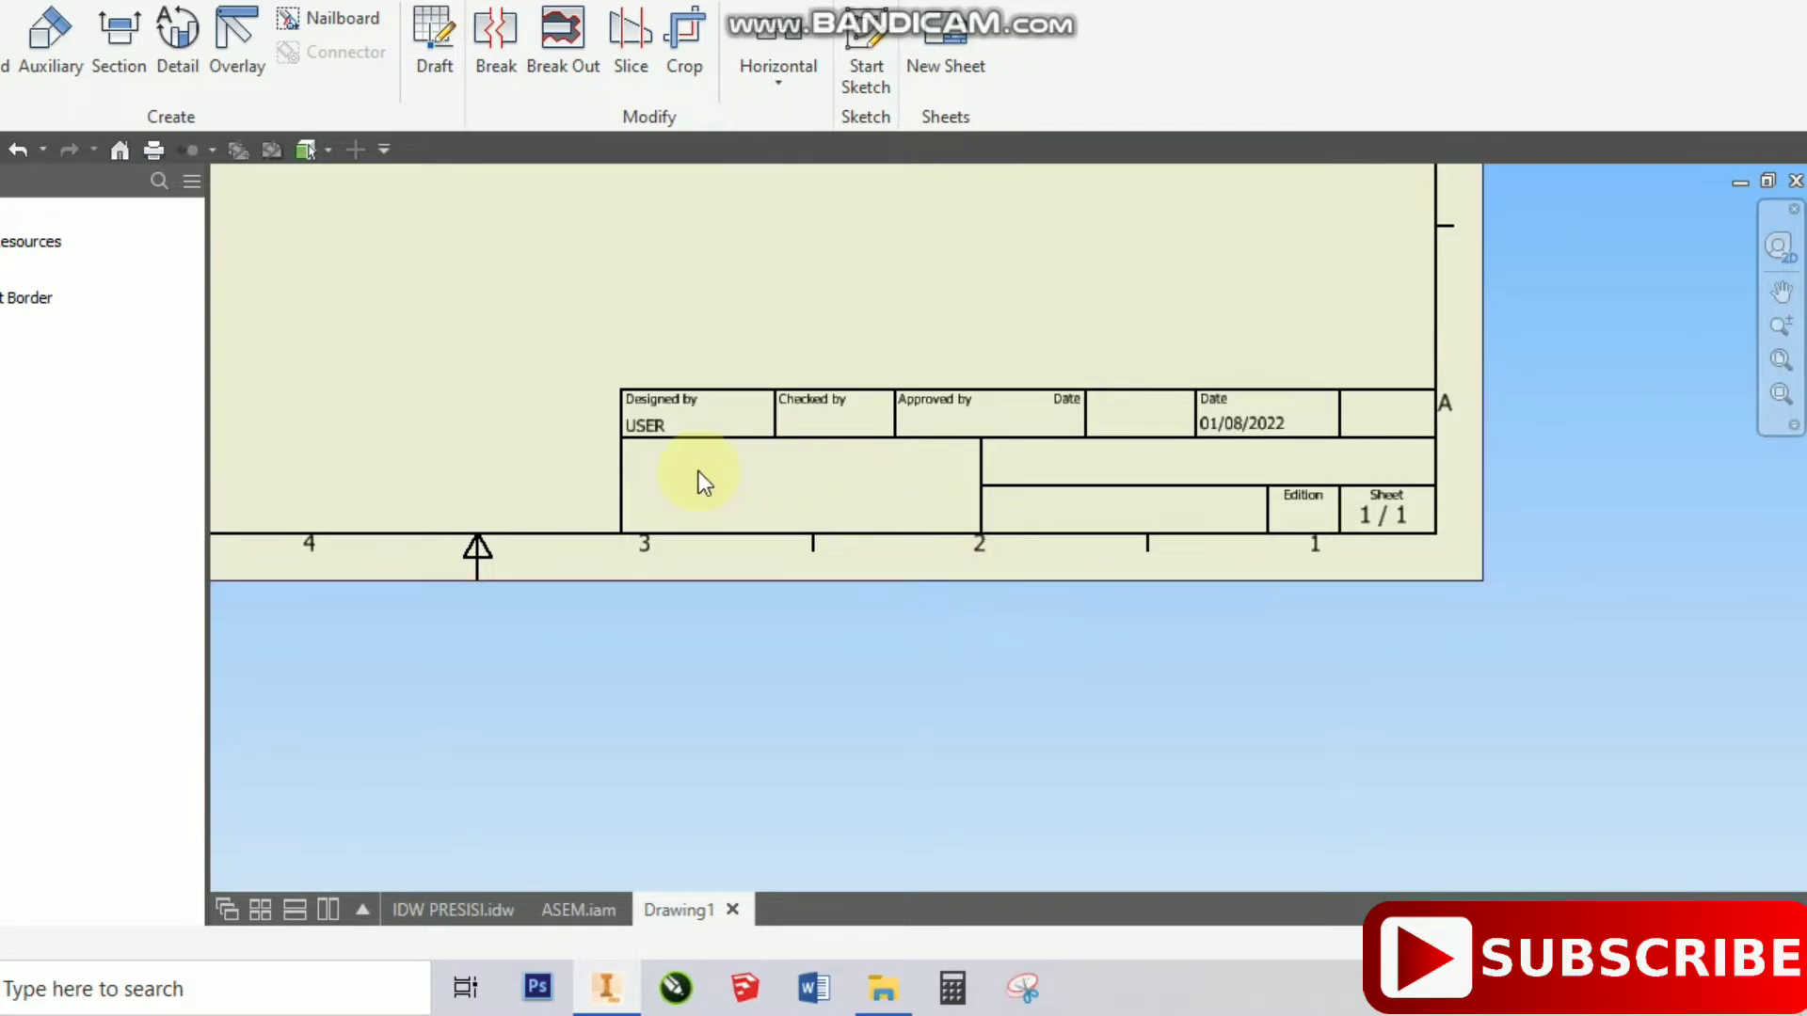
# - Switch to the IDW PRESISI.idw drawing and examine its custom title block around the customer logo
pyautogui.click(470, 908)
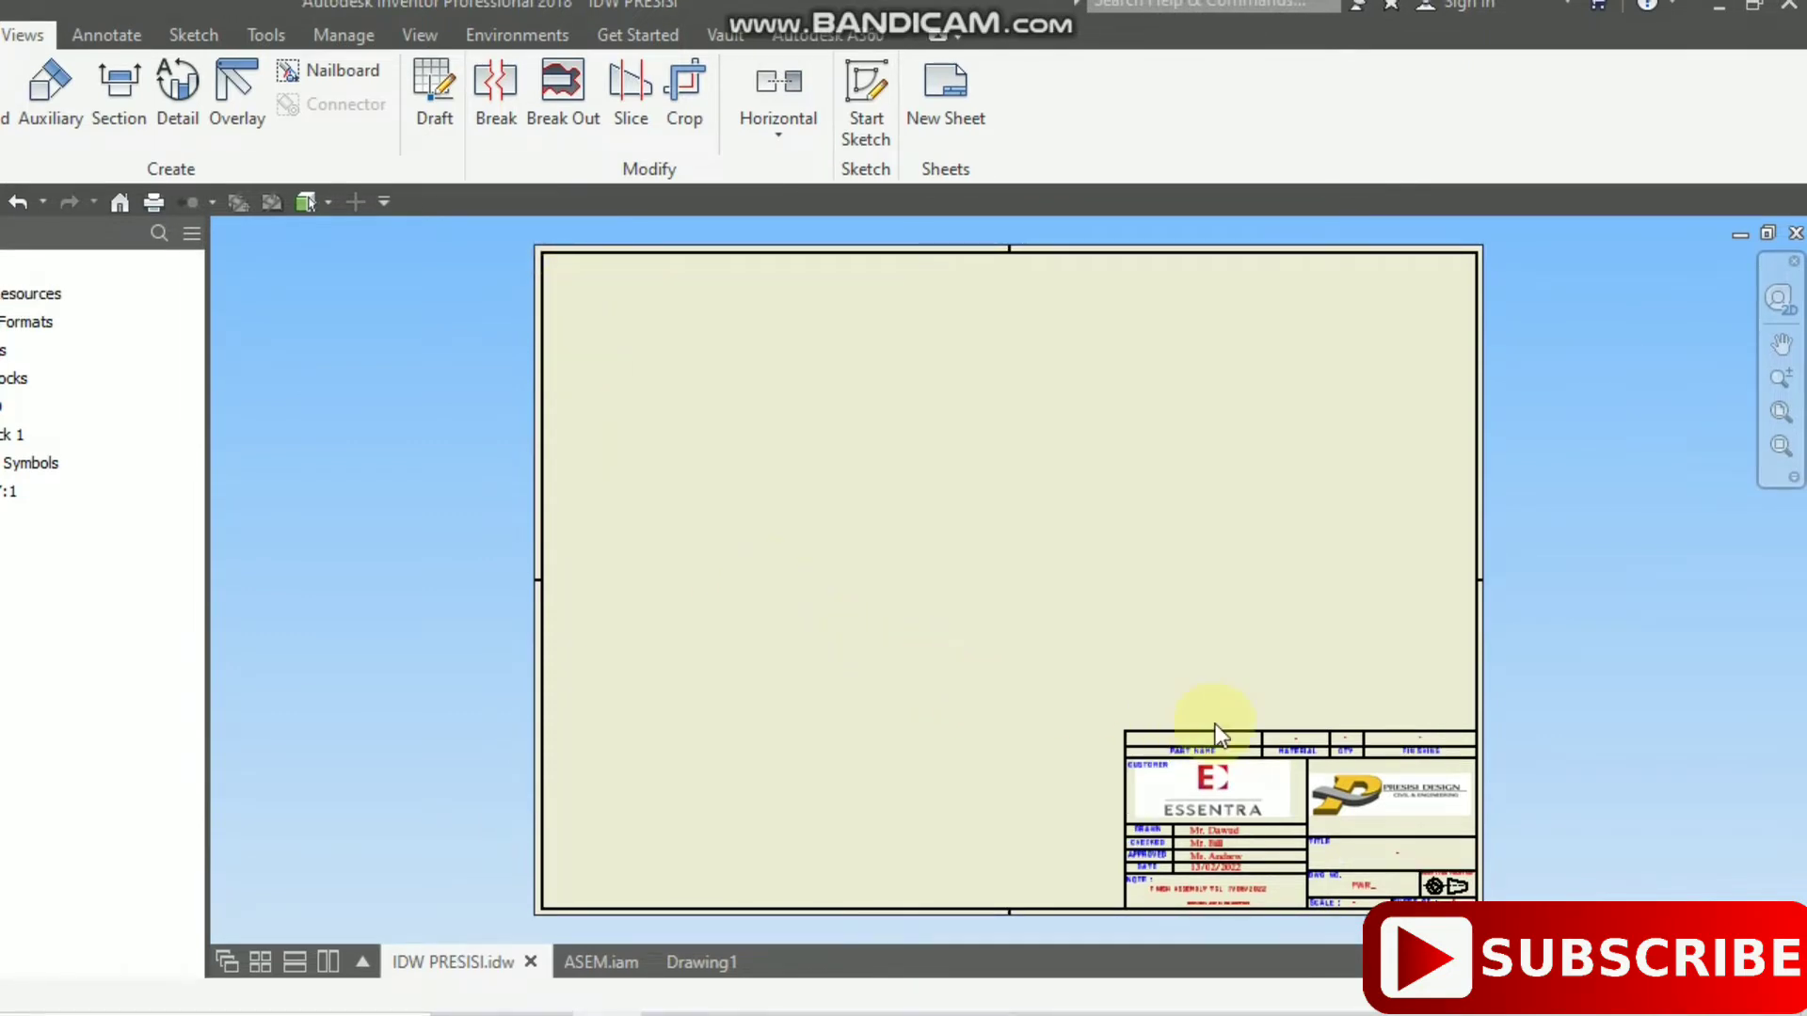
pyautogui.scroll(5, 1346, 828)
pyautogui.moveTo(1342, 776)
pyautogui.mouseDown(button='middle')
pyautogui.moveTo(1107, 511)
pyautogui.moveTo(1109, 531)
pyautogui.mouseUp(button='middle')
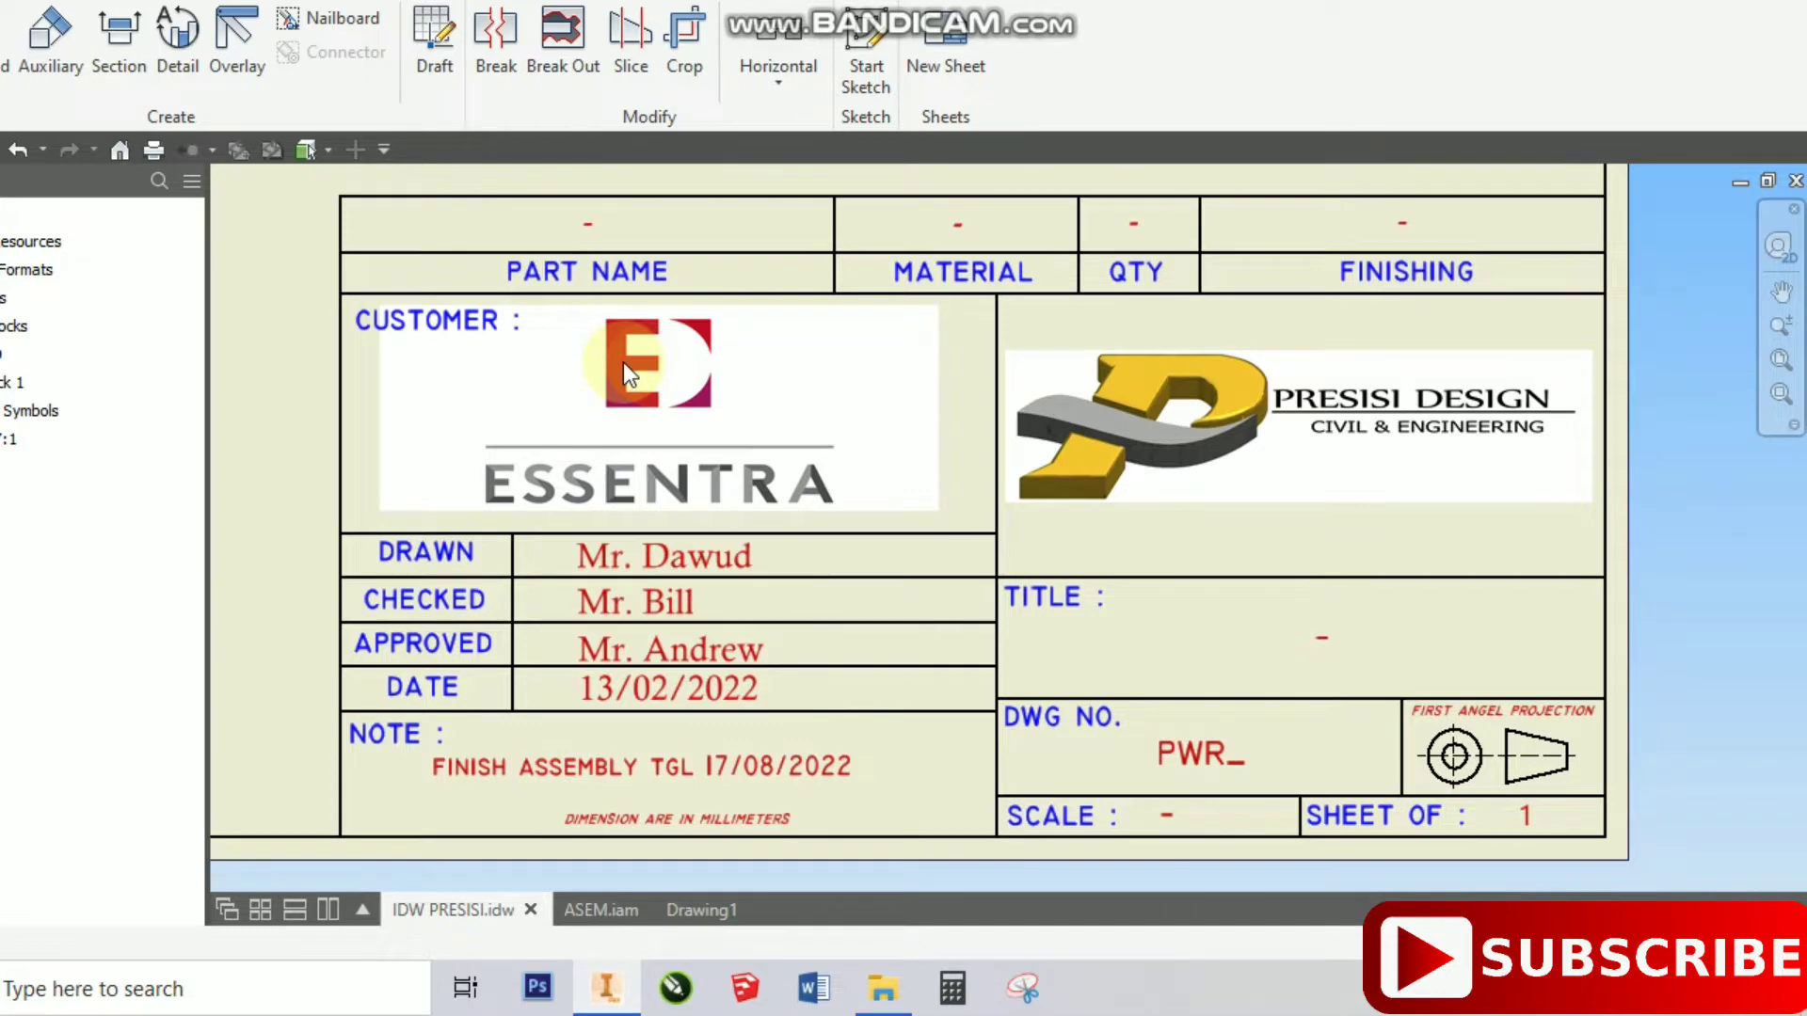
pyautogui.scroll(-3, 625, 370)
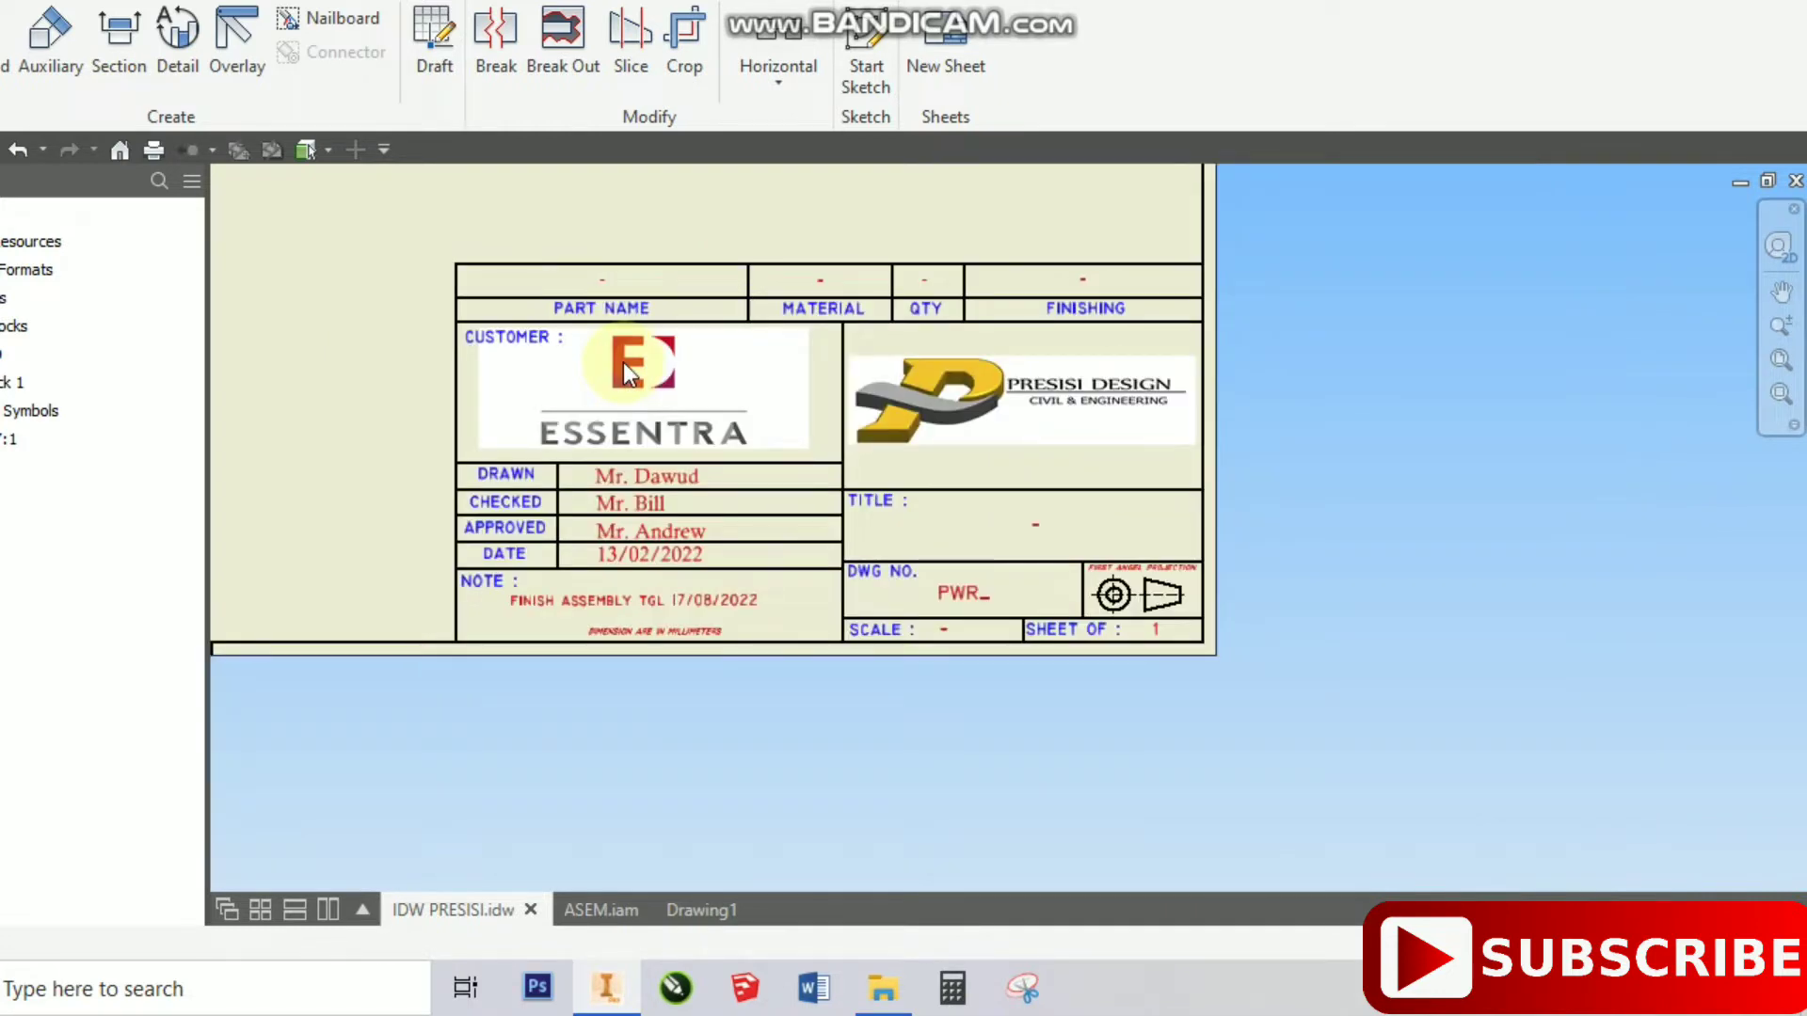
pyautogui.scroll(3, 625, 369)
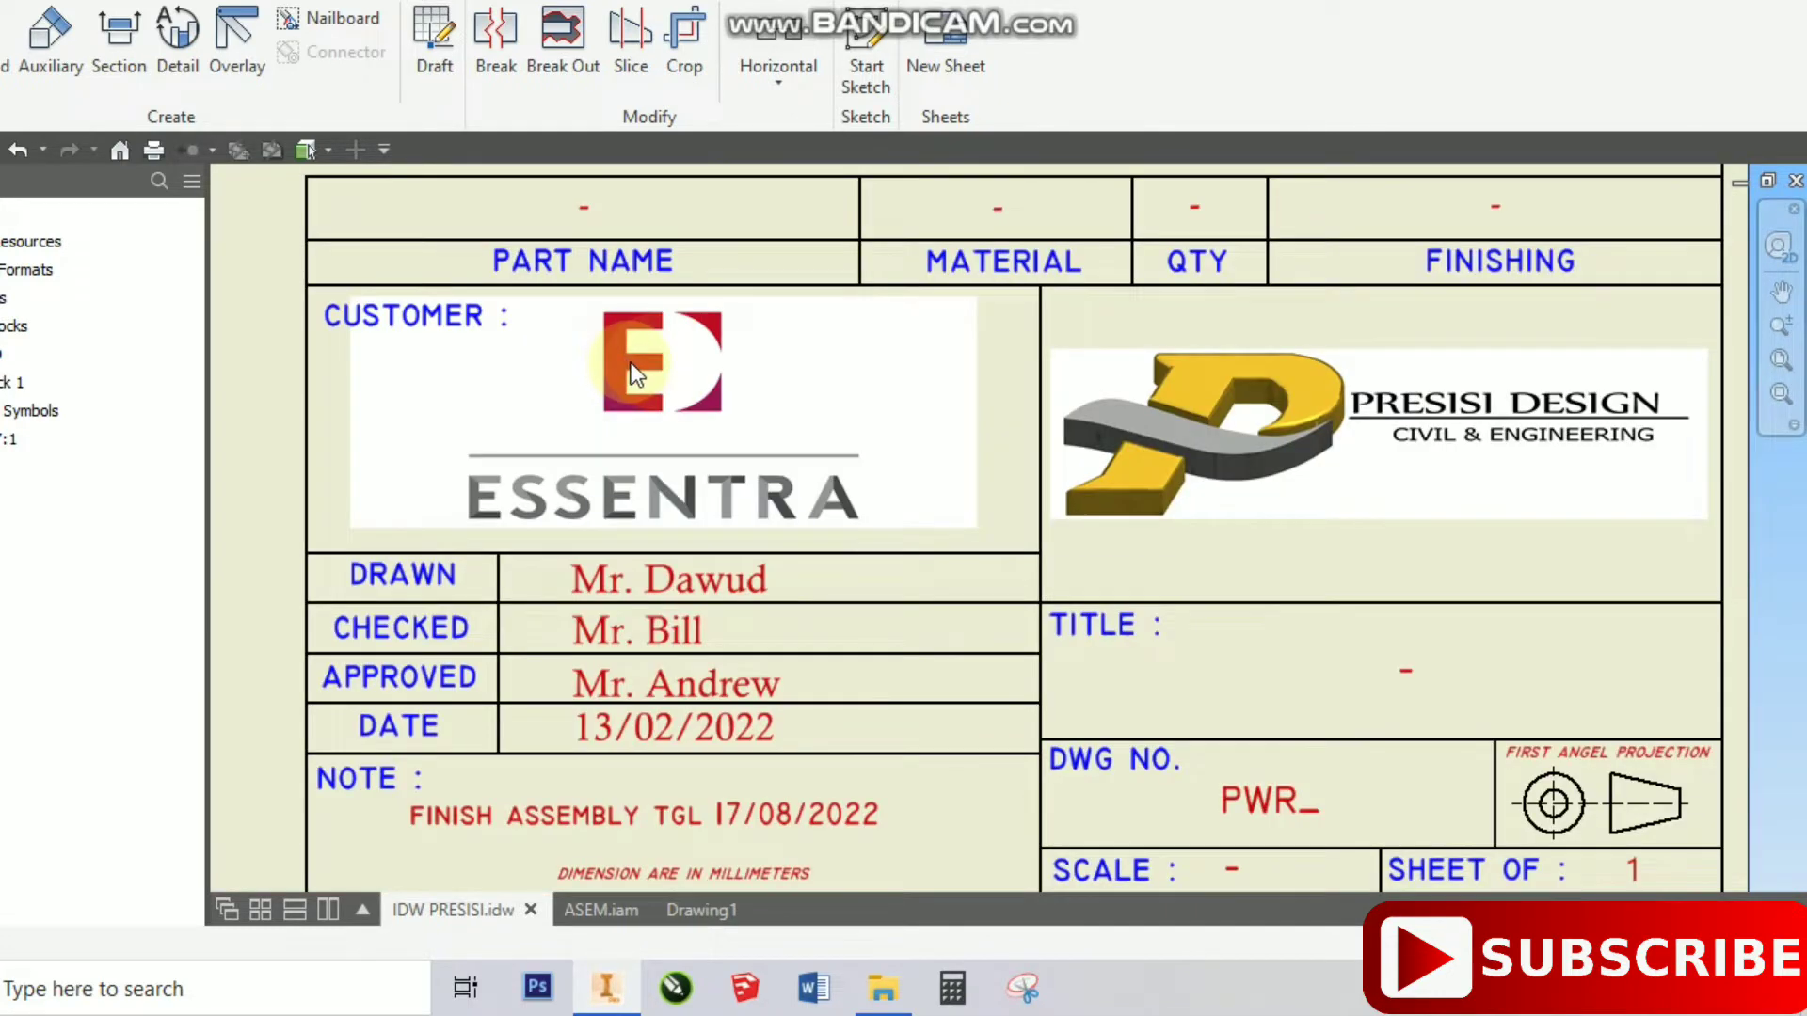
pyautogui.scroll(-3, 630, 363)
pyautogui.scroll(3, 646, 363)
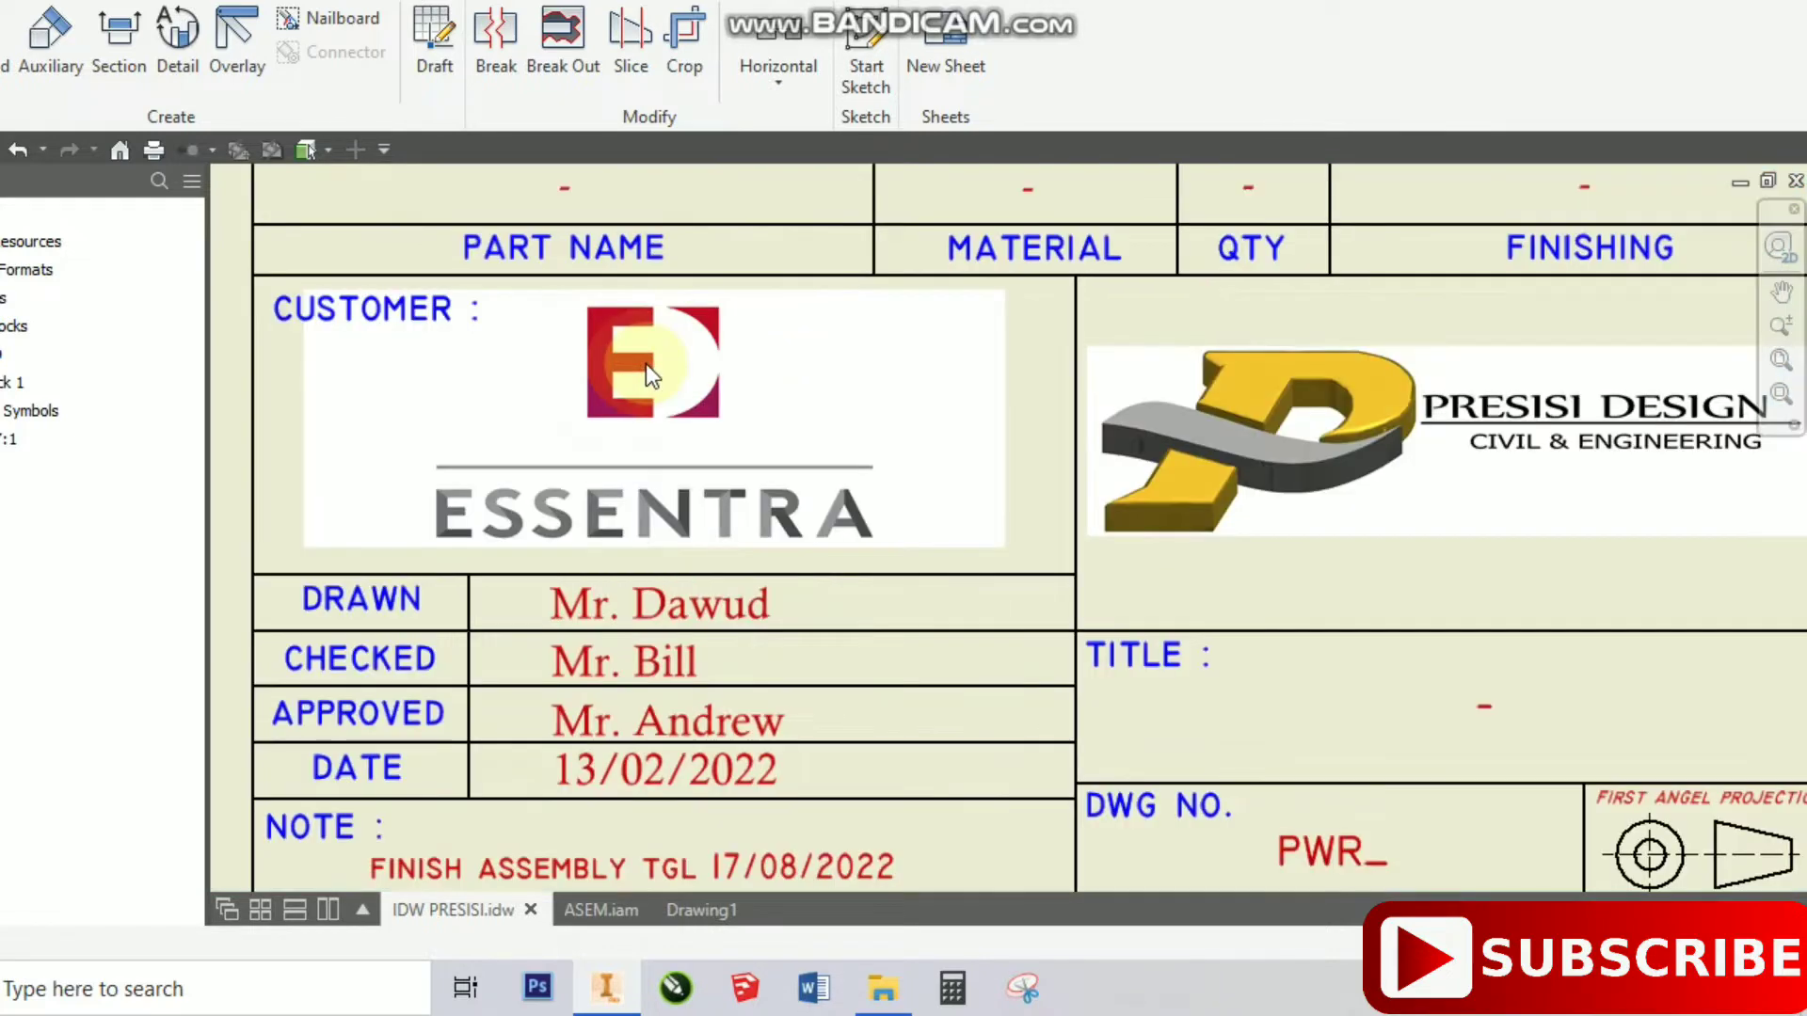
pyautogui.scroll(-2, 646, 364)
pyautogui.moveTo(674, 364); pyautogui.dragTo(676, 393, button='middle')
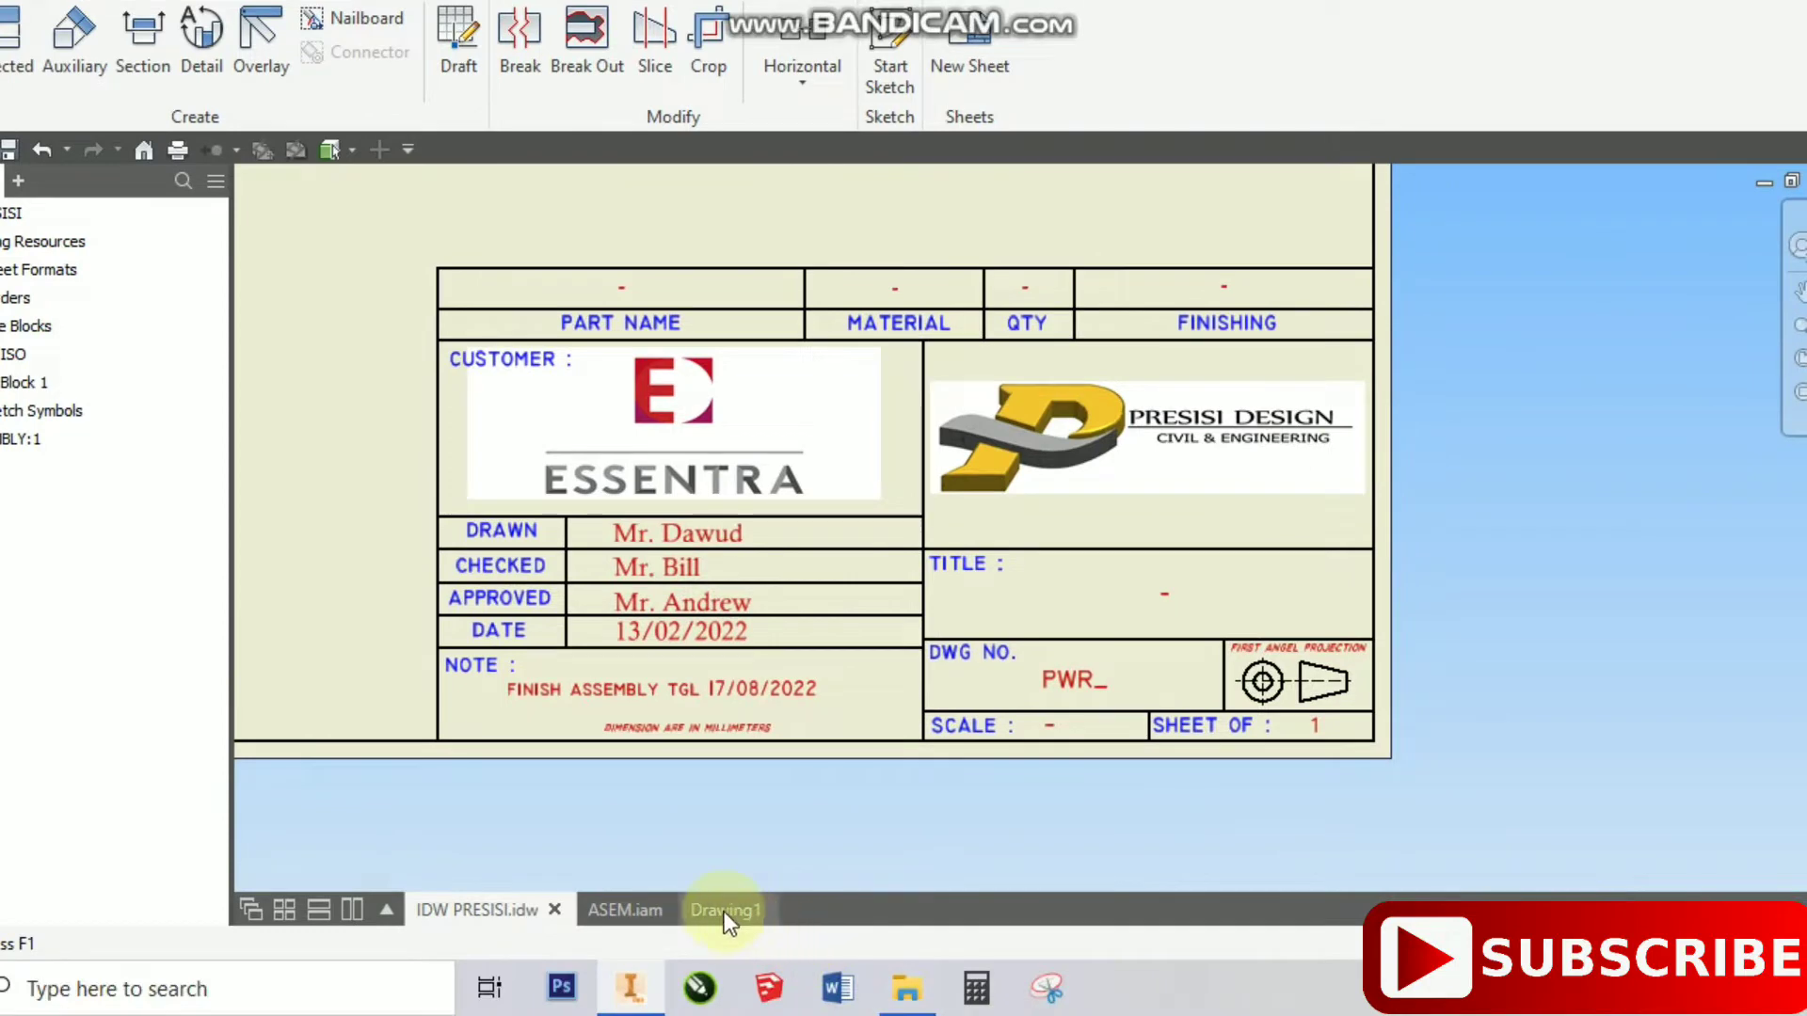
# - Compare the default title block in Drawing1 with the custom one in IDW PRESISI.idw, ending on Drawing1
pyautogui.click(729, 957)
pyautogui.scroll(1, 1103, 450)
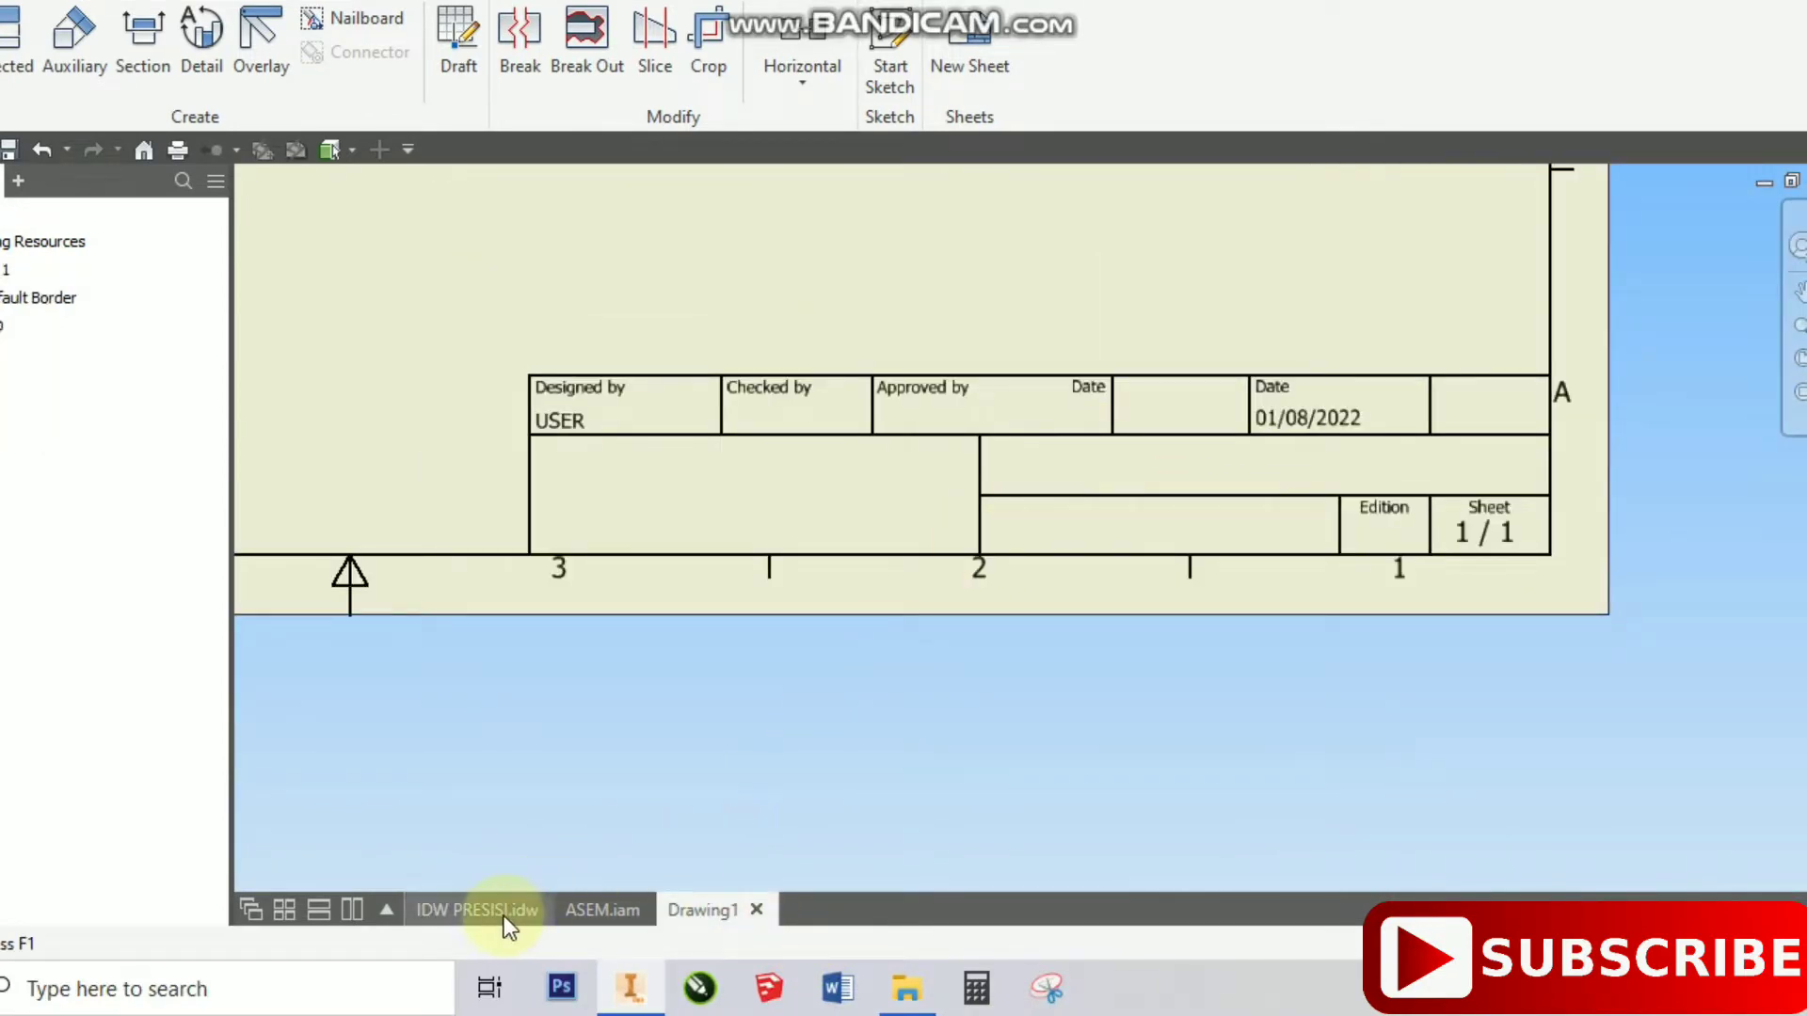
pyautogui.click(472, 911)
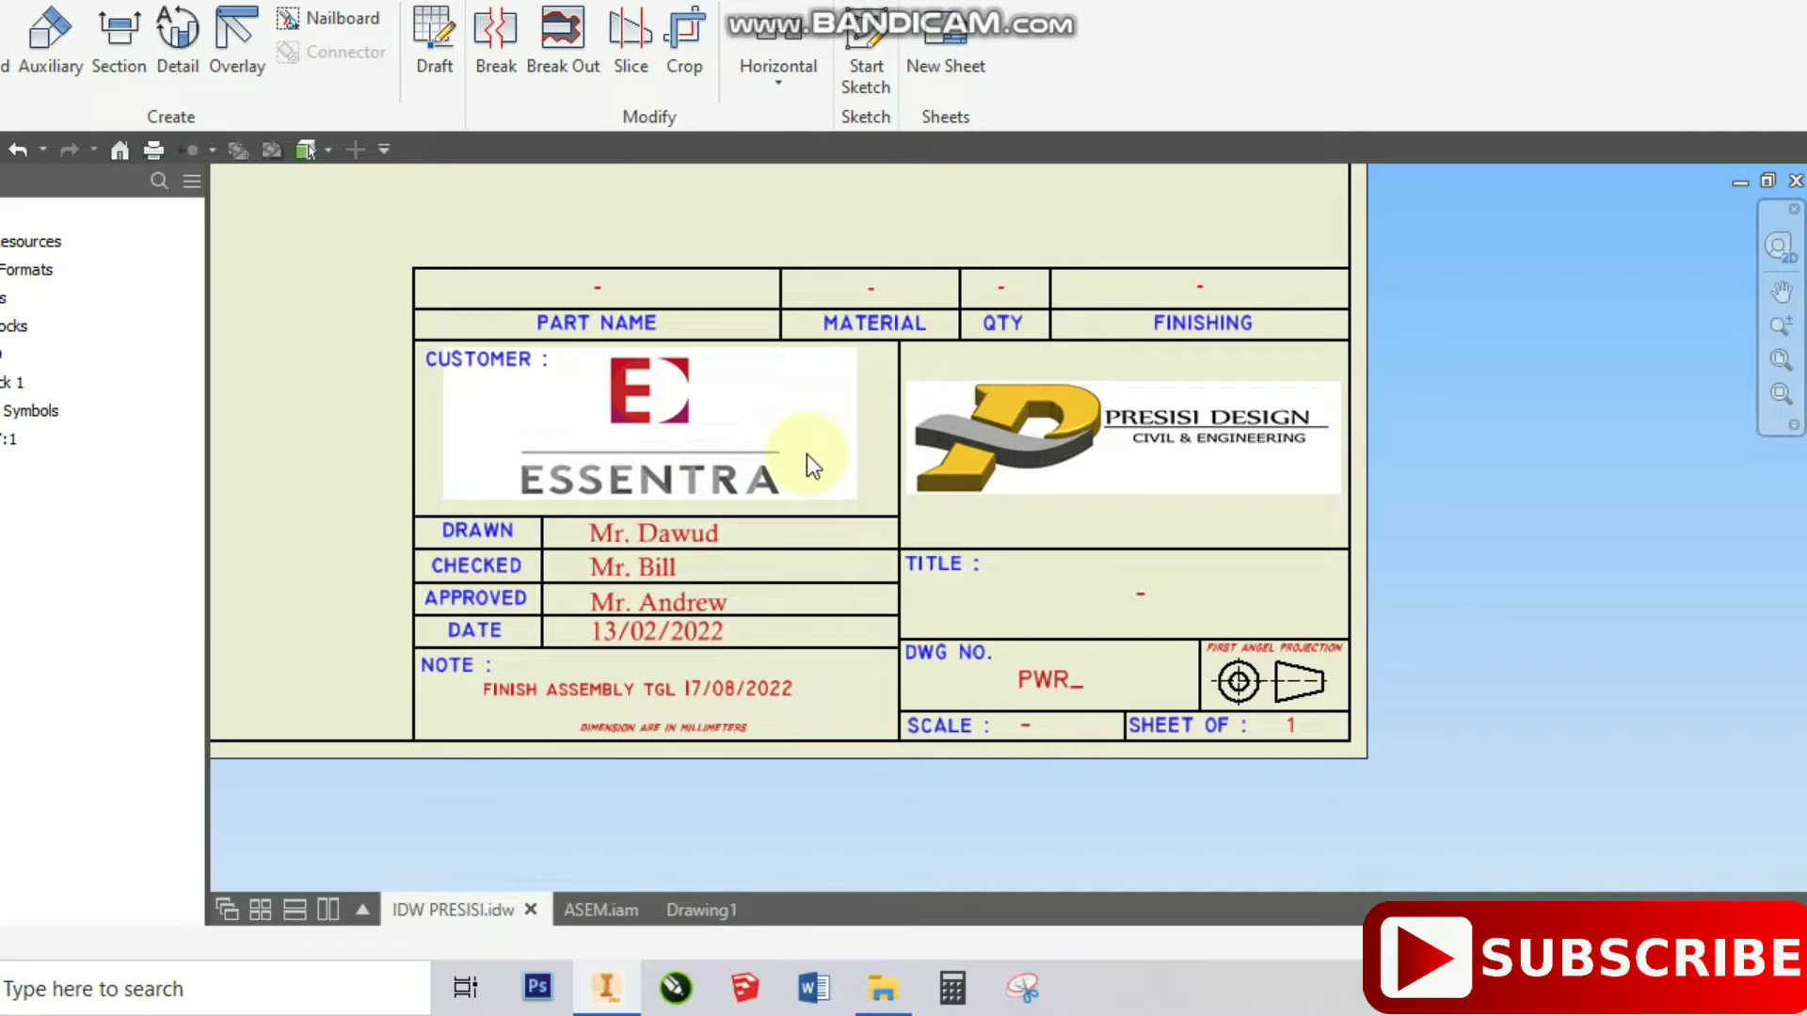
pyautogui.click(691, 913)
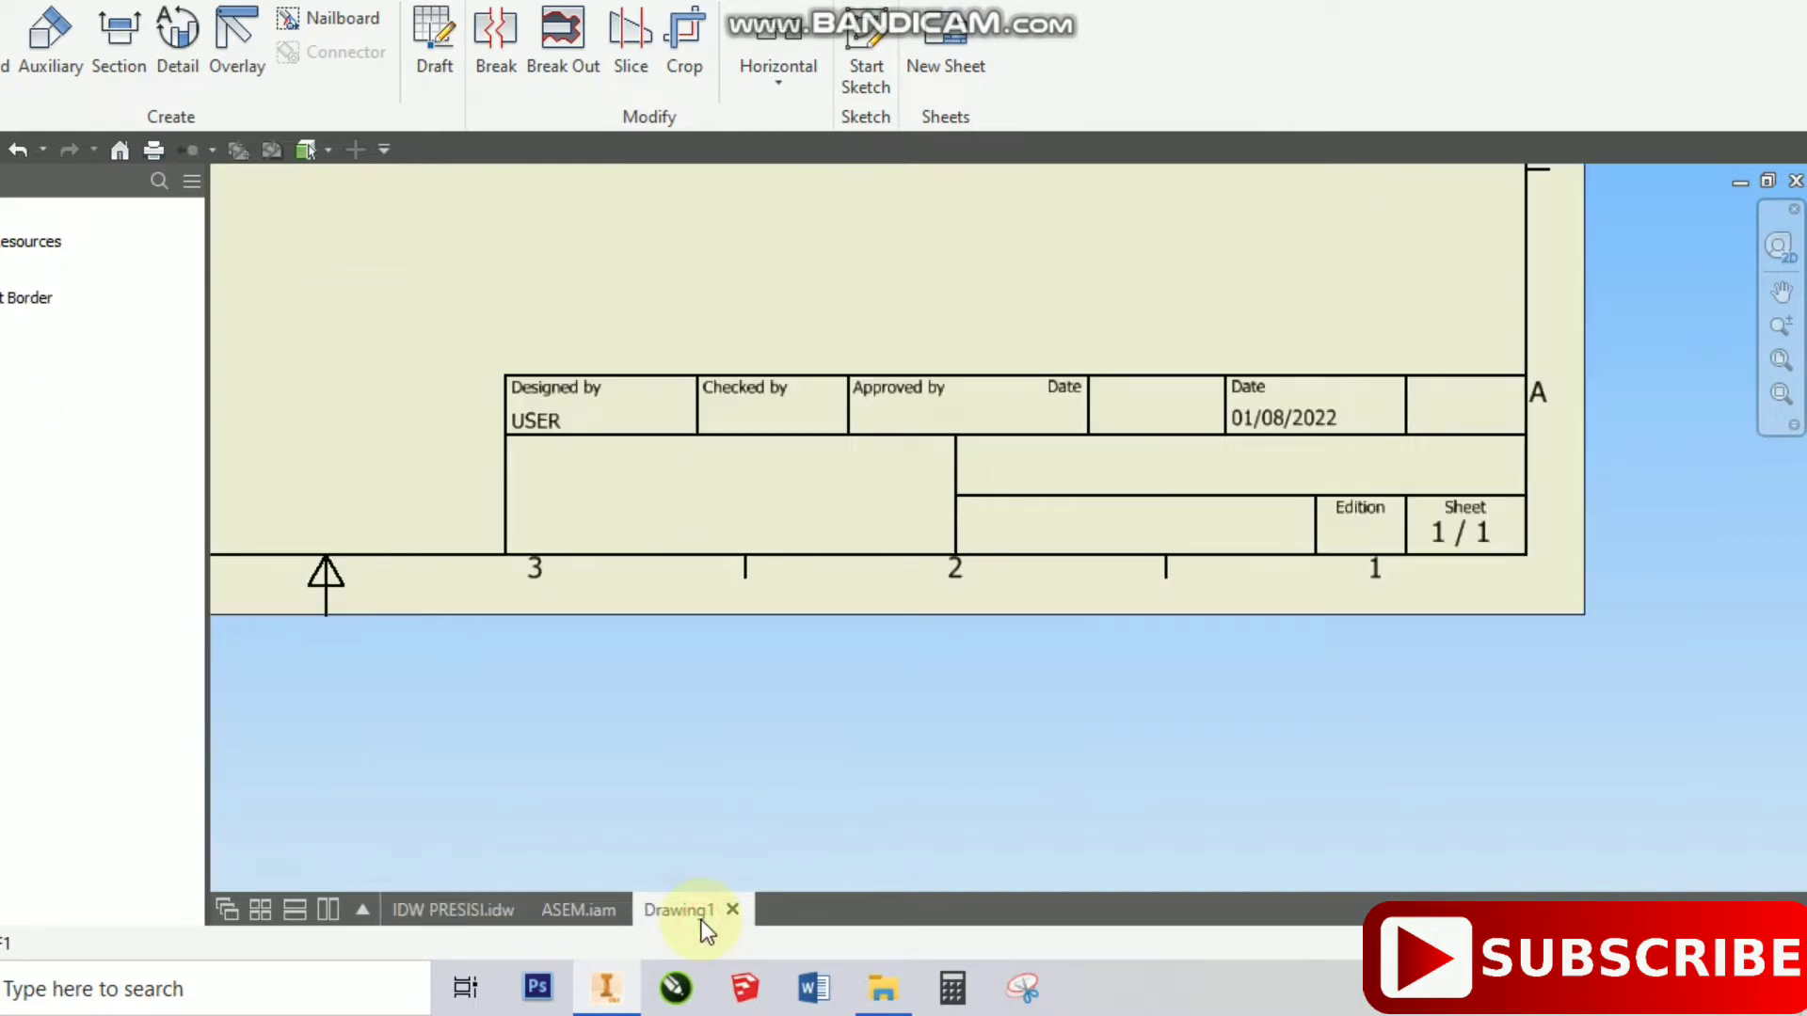
pyautogui.scroll(1, 919, 495)
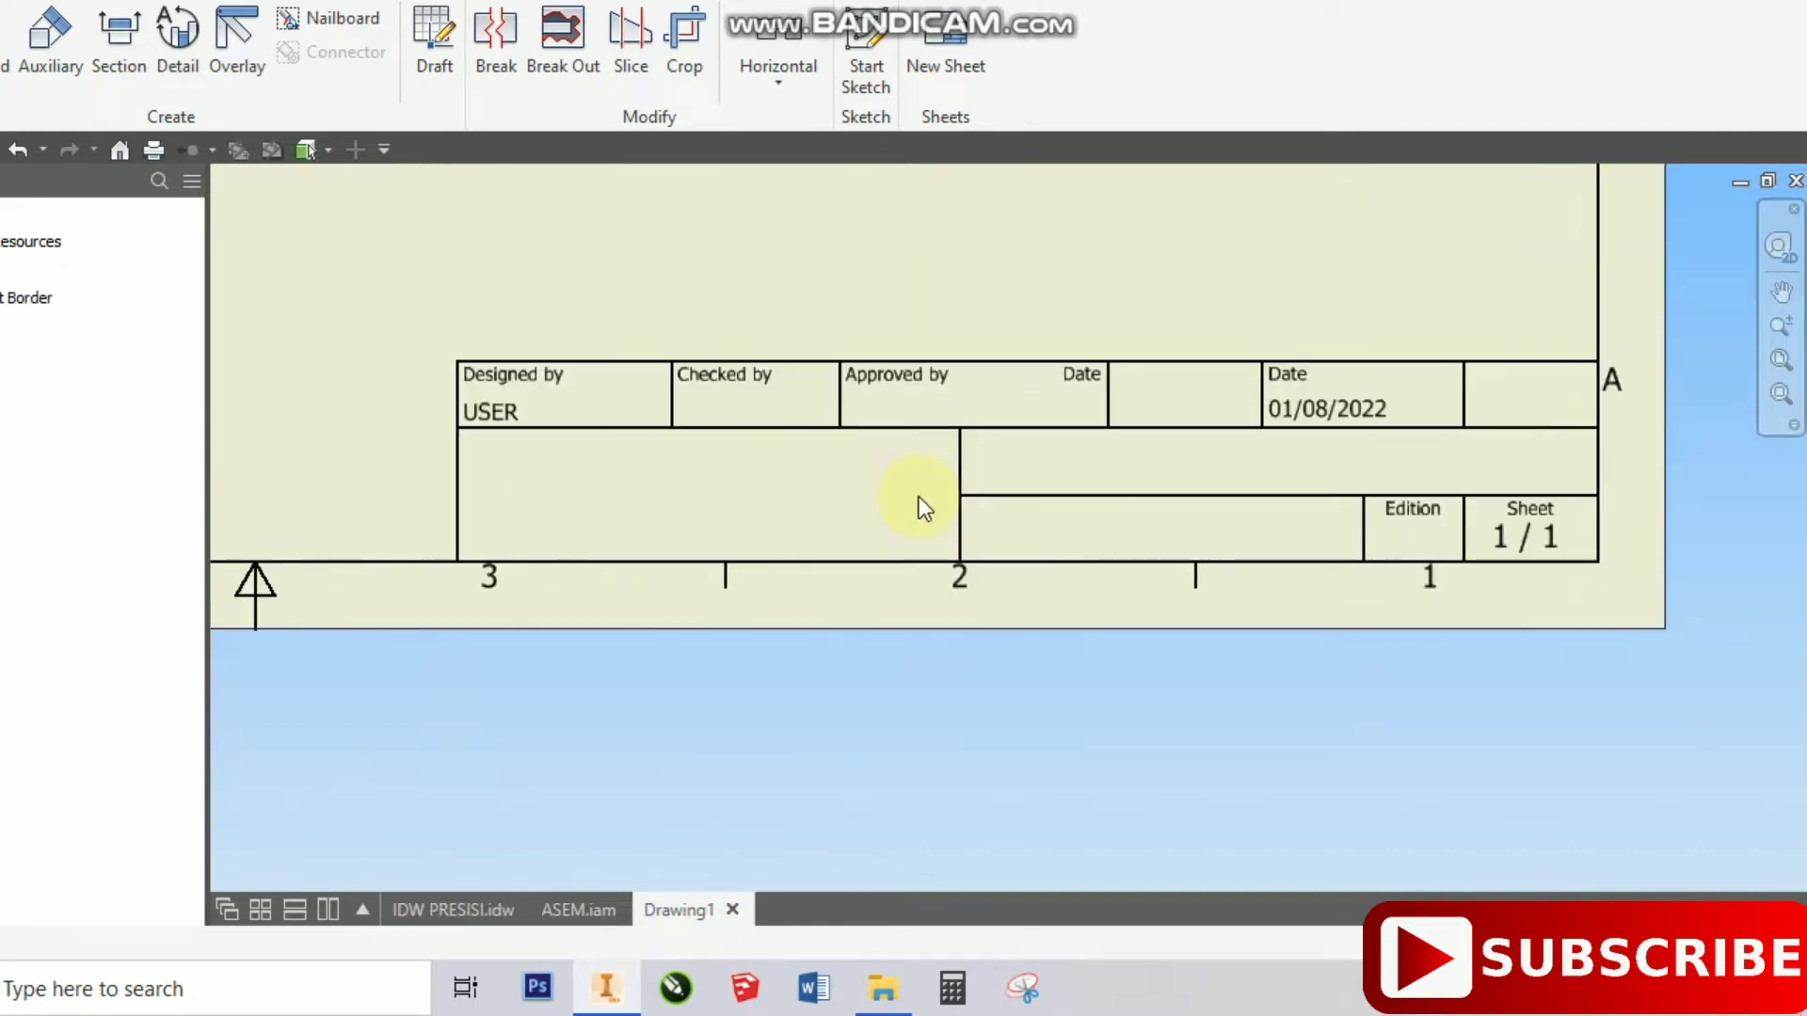
pyautogui.moveTo(936, 483); pyautogui.dragTo(925, 478, button='middle')
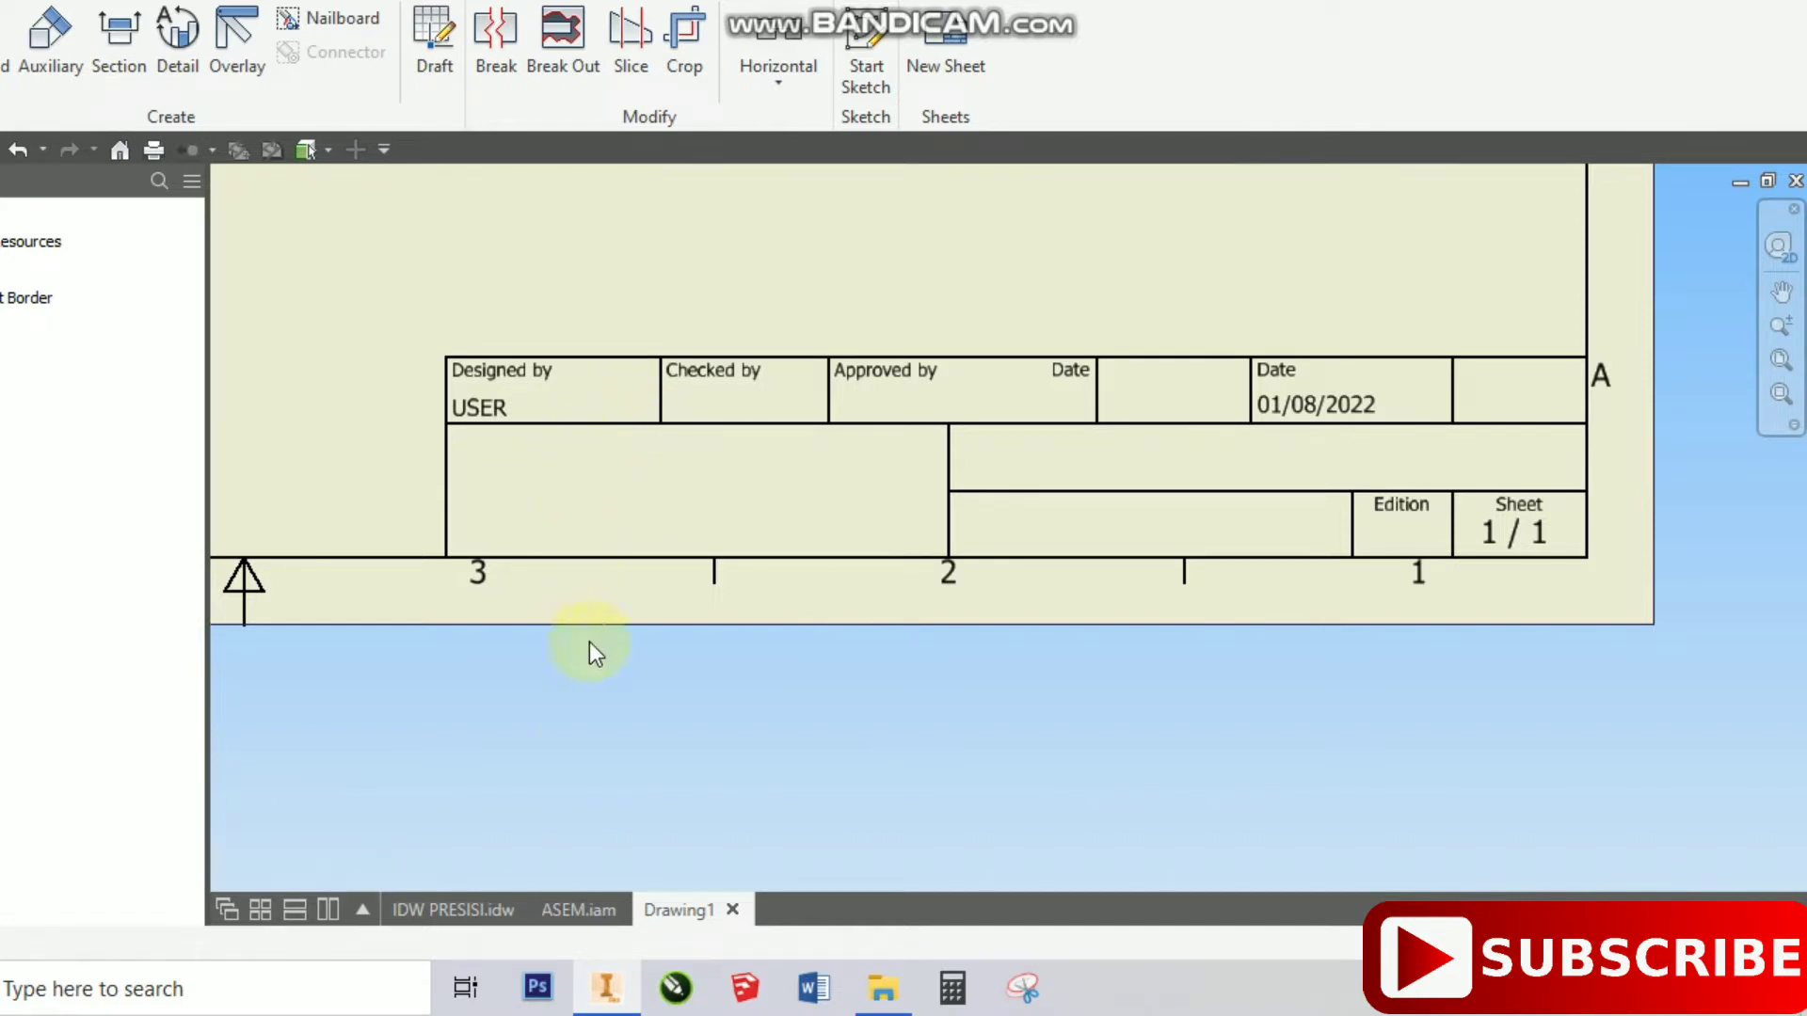
# - Return to IDW PRESISI.idw and examine the title block's part name, material, quantity and finishing row, company logo and title field
pyautogui.moveTo(512, 894)
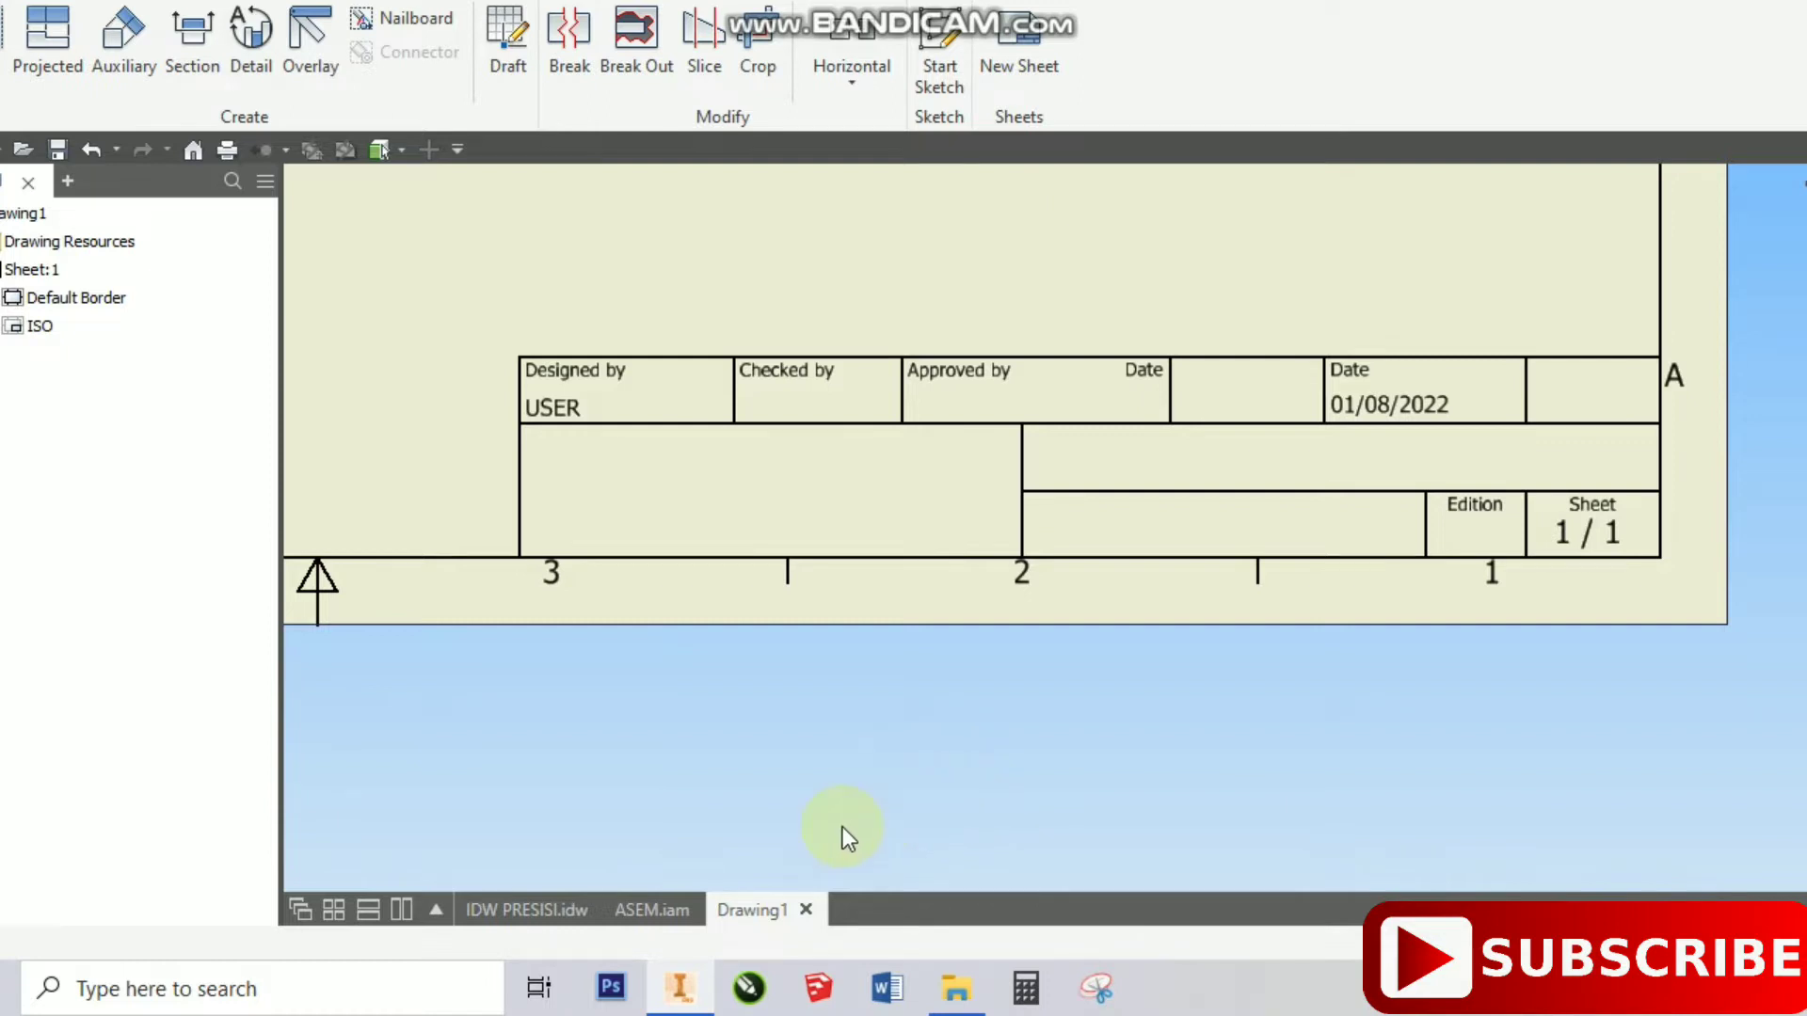
pyautogui.moveTo(490, 922)
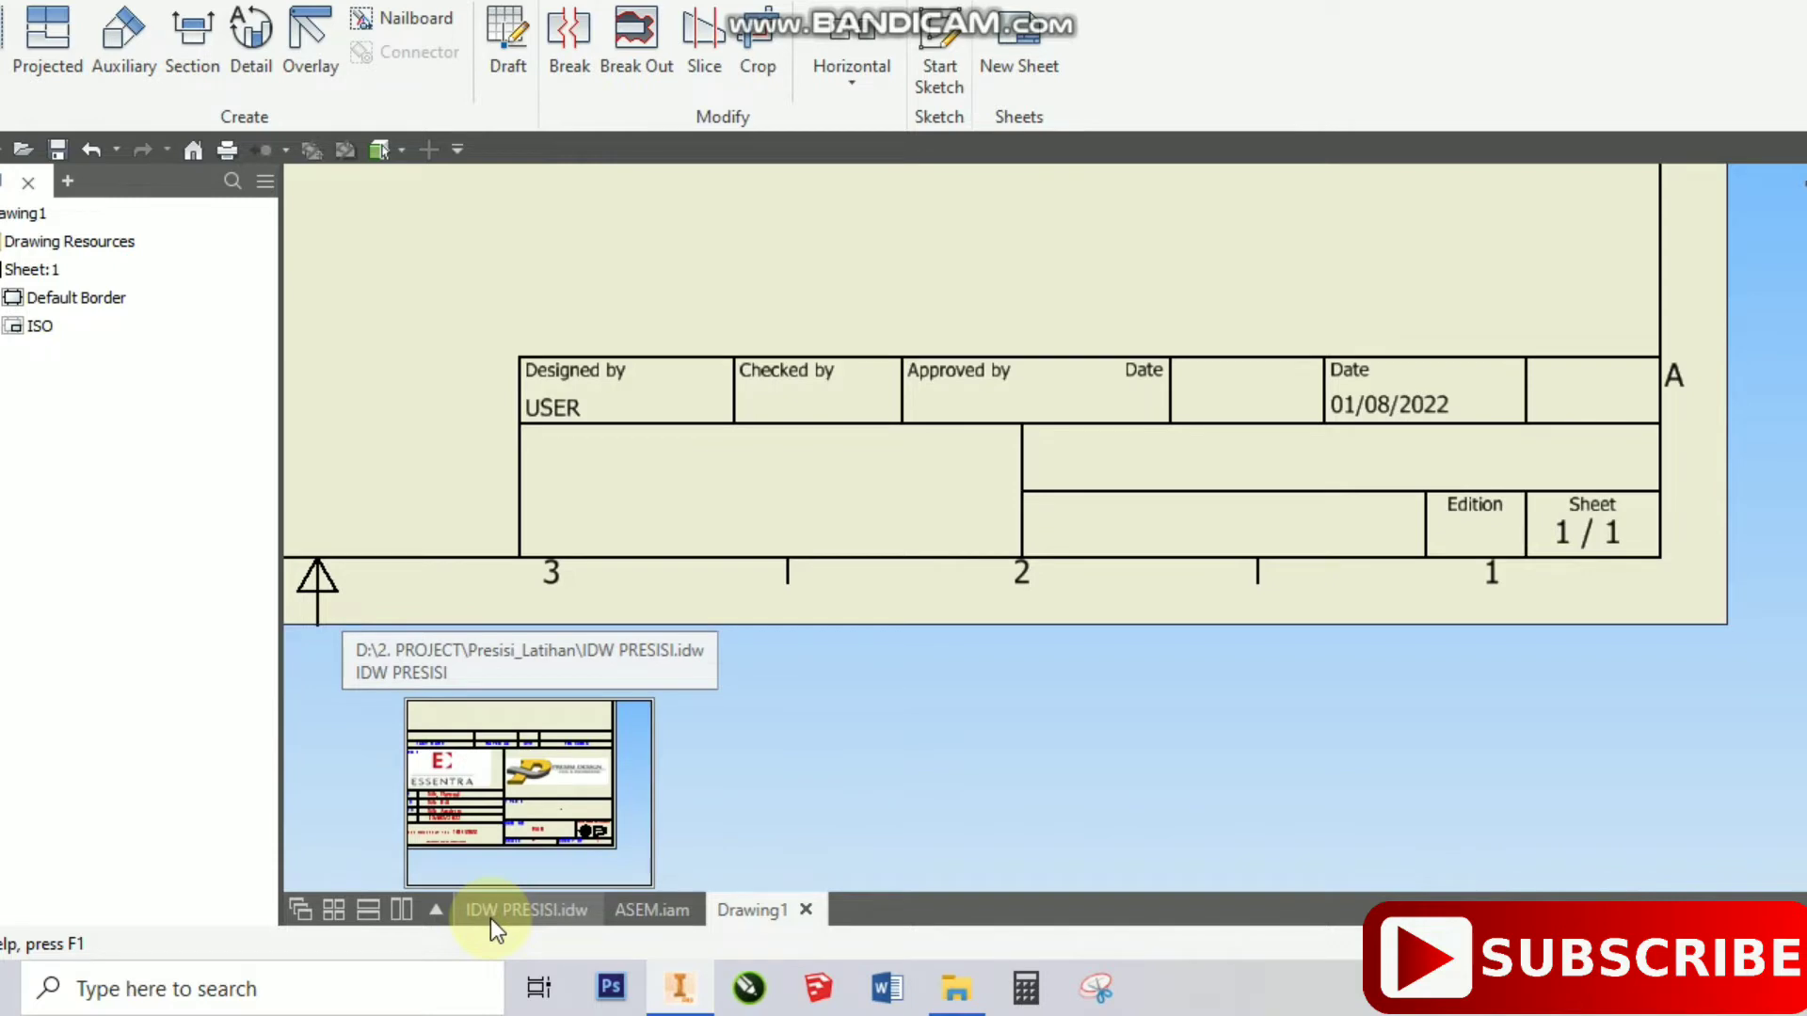
pyautogui.click(490, 921)
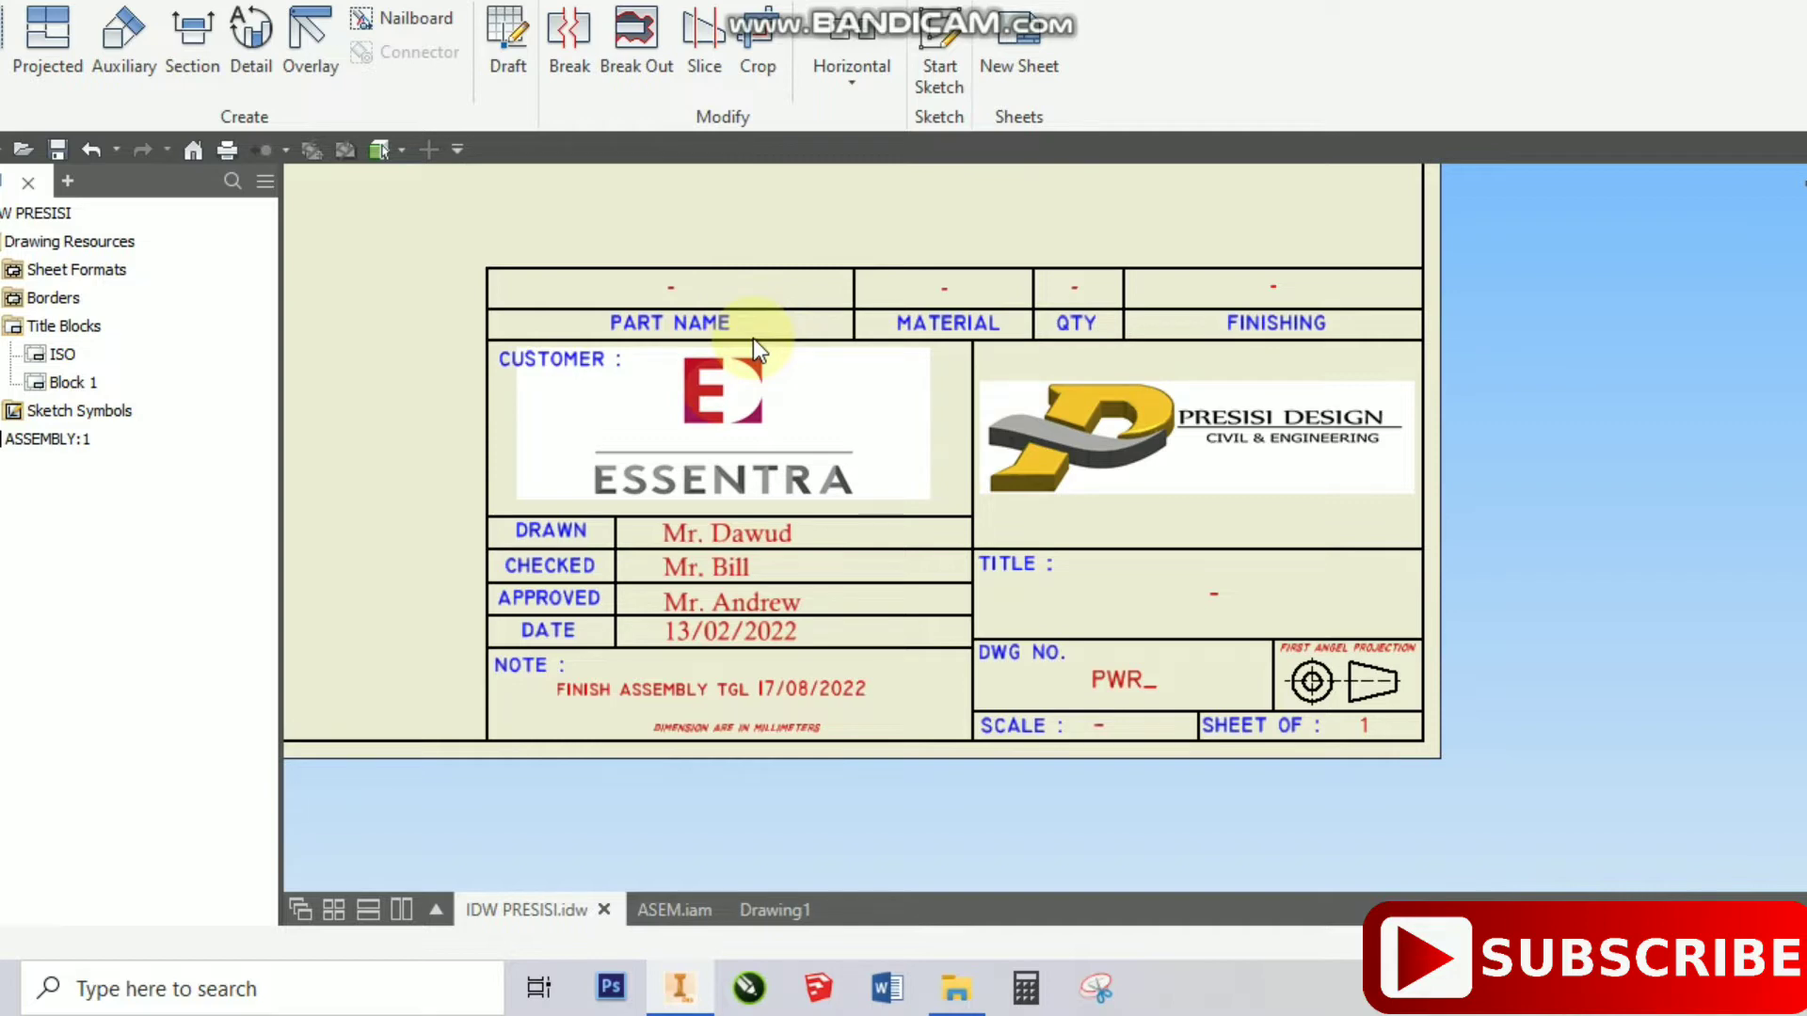
pyautogui.click(915, 328)
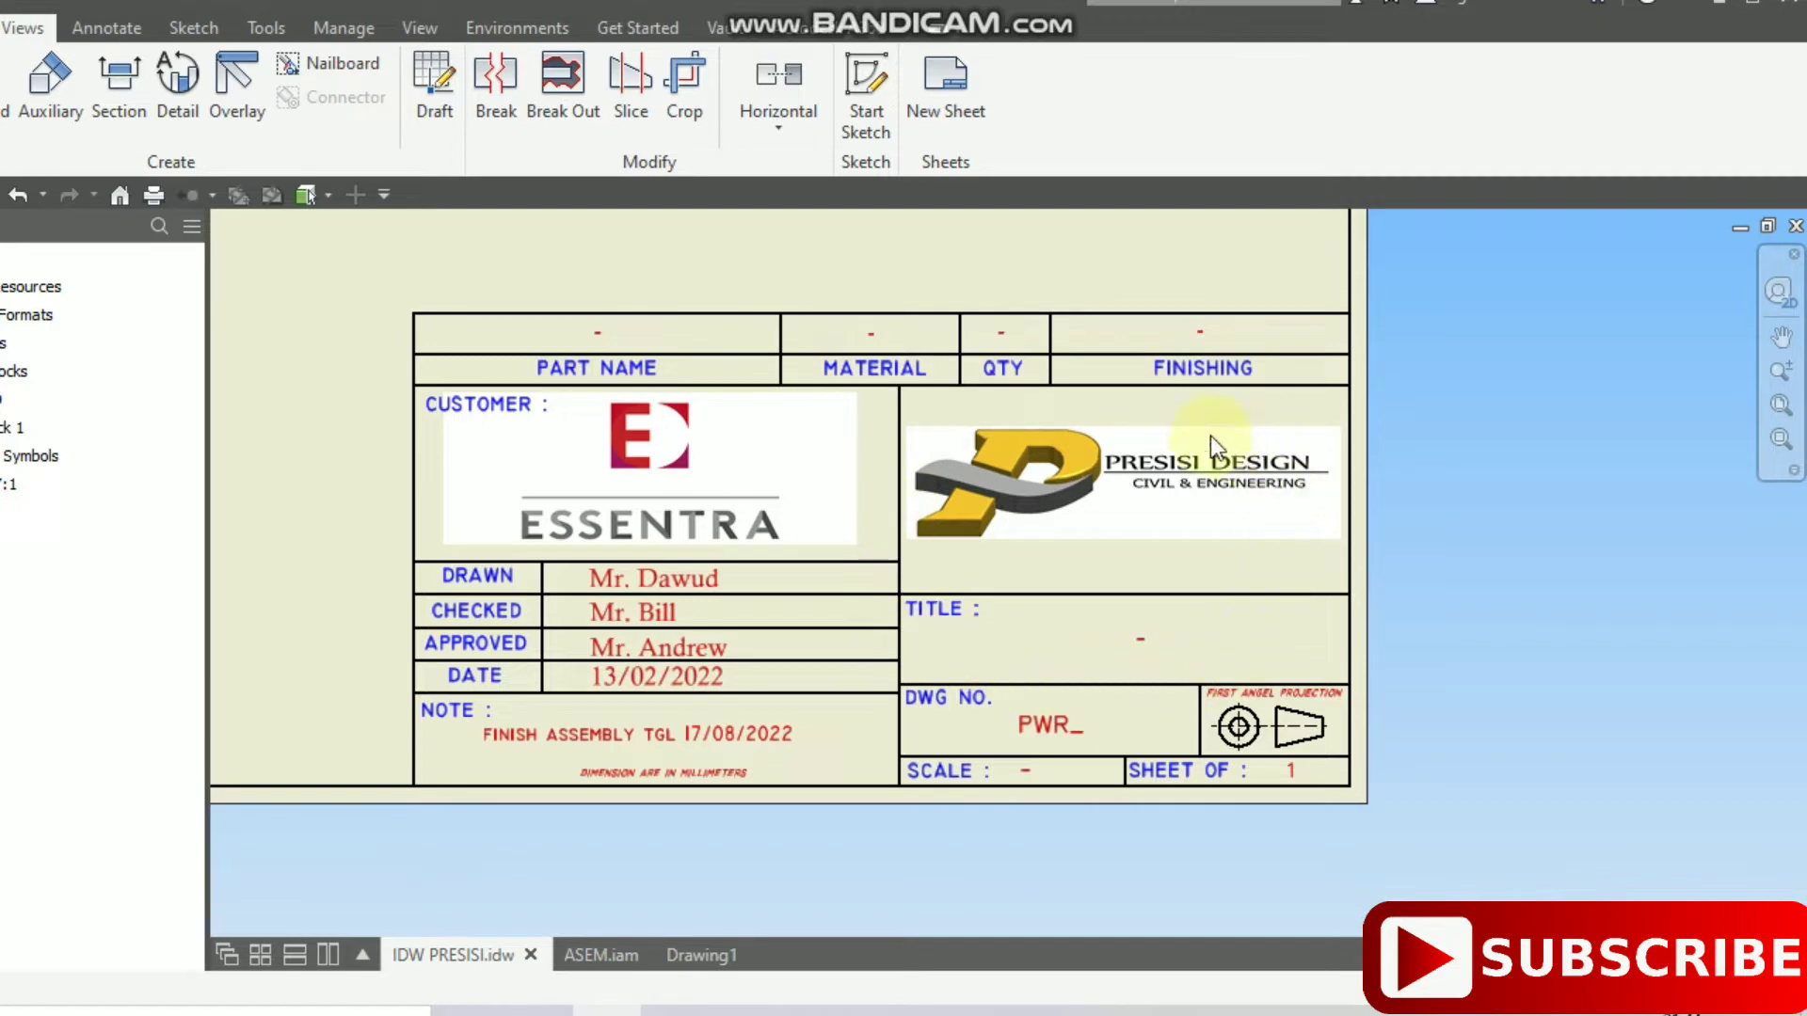
pyautogui.scroll(3, 1108, 602)
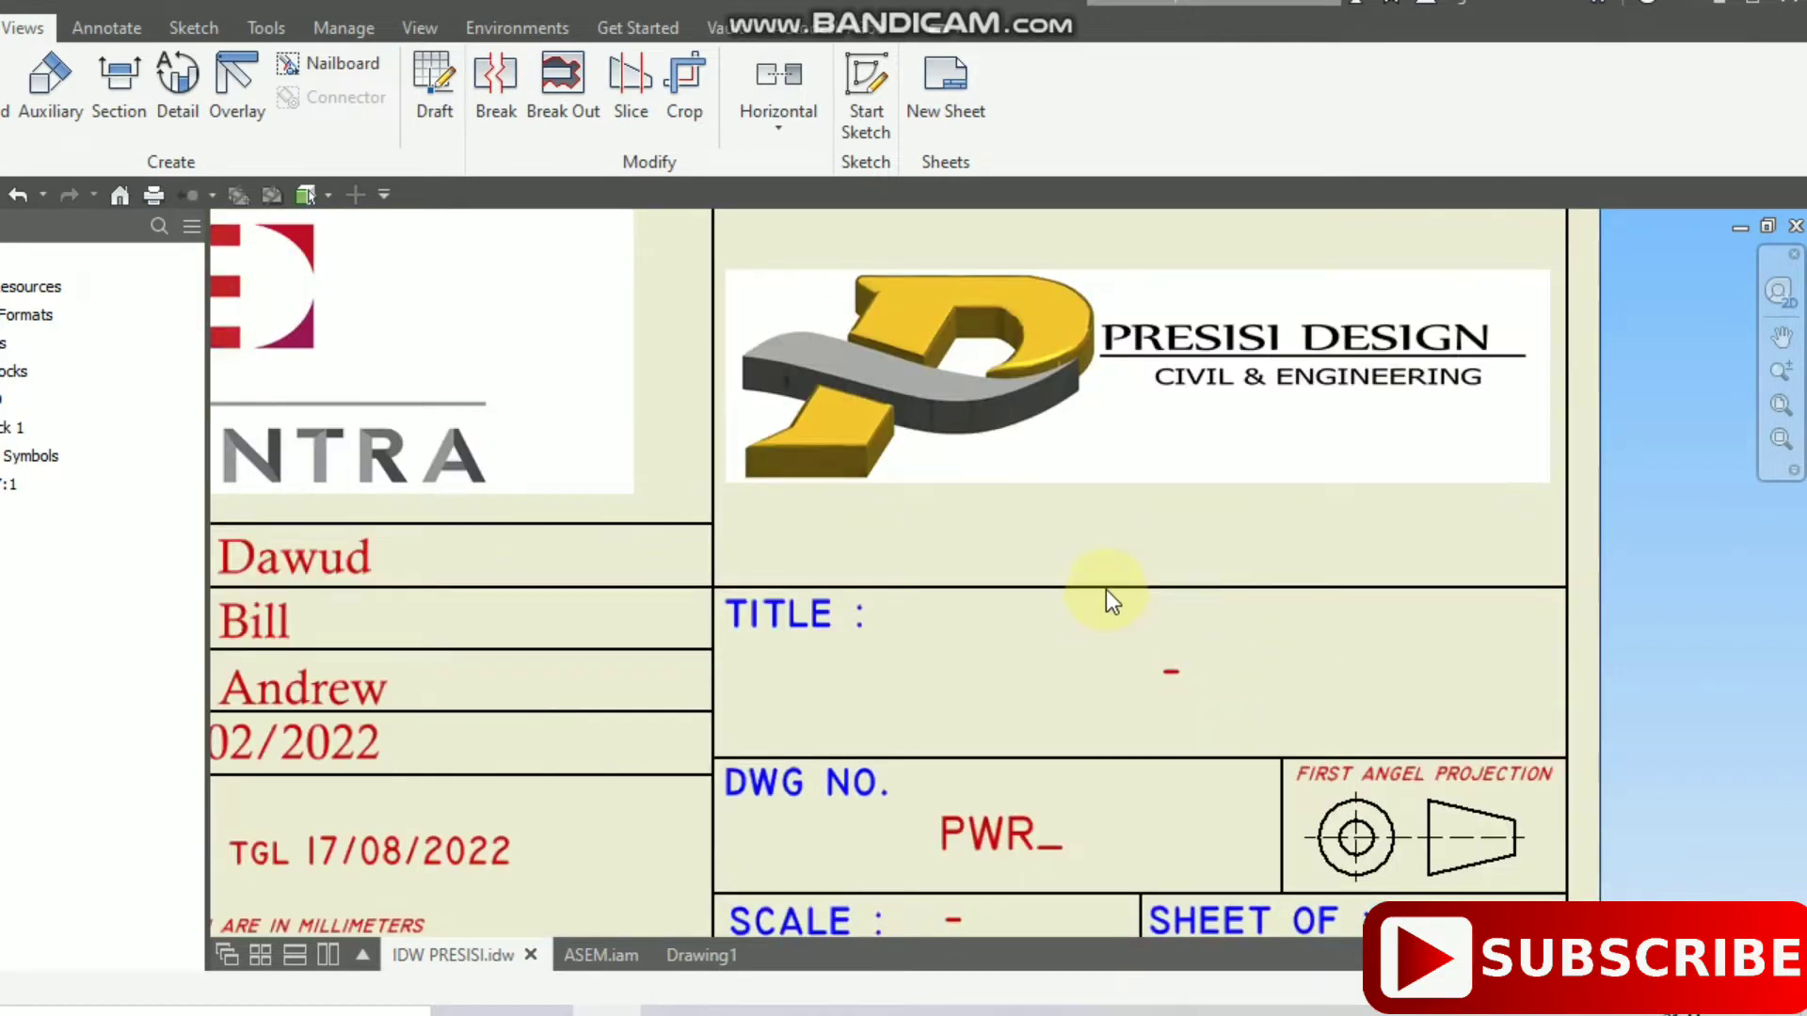
pyautogui.scroll(-2, 1105, 589)
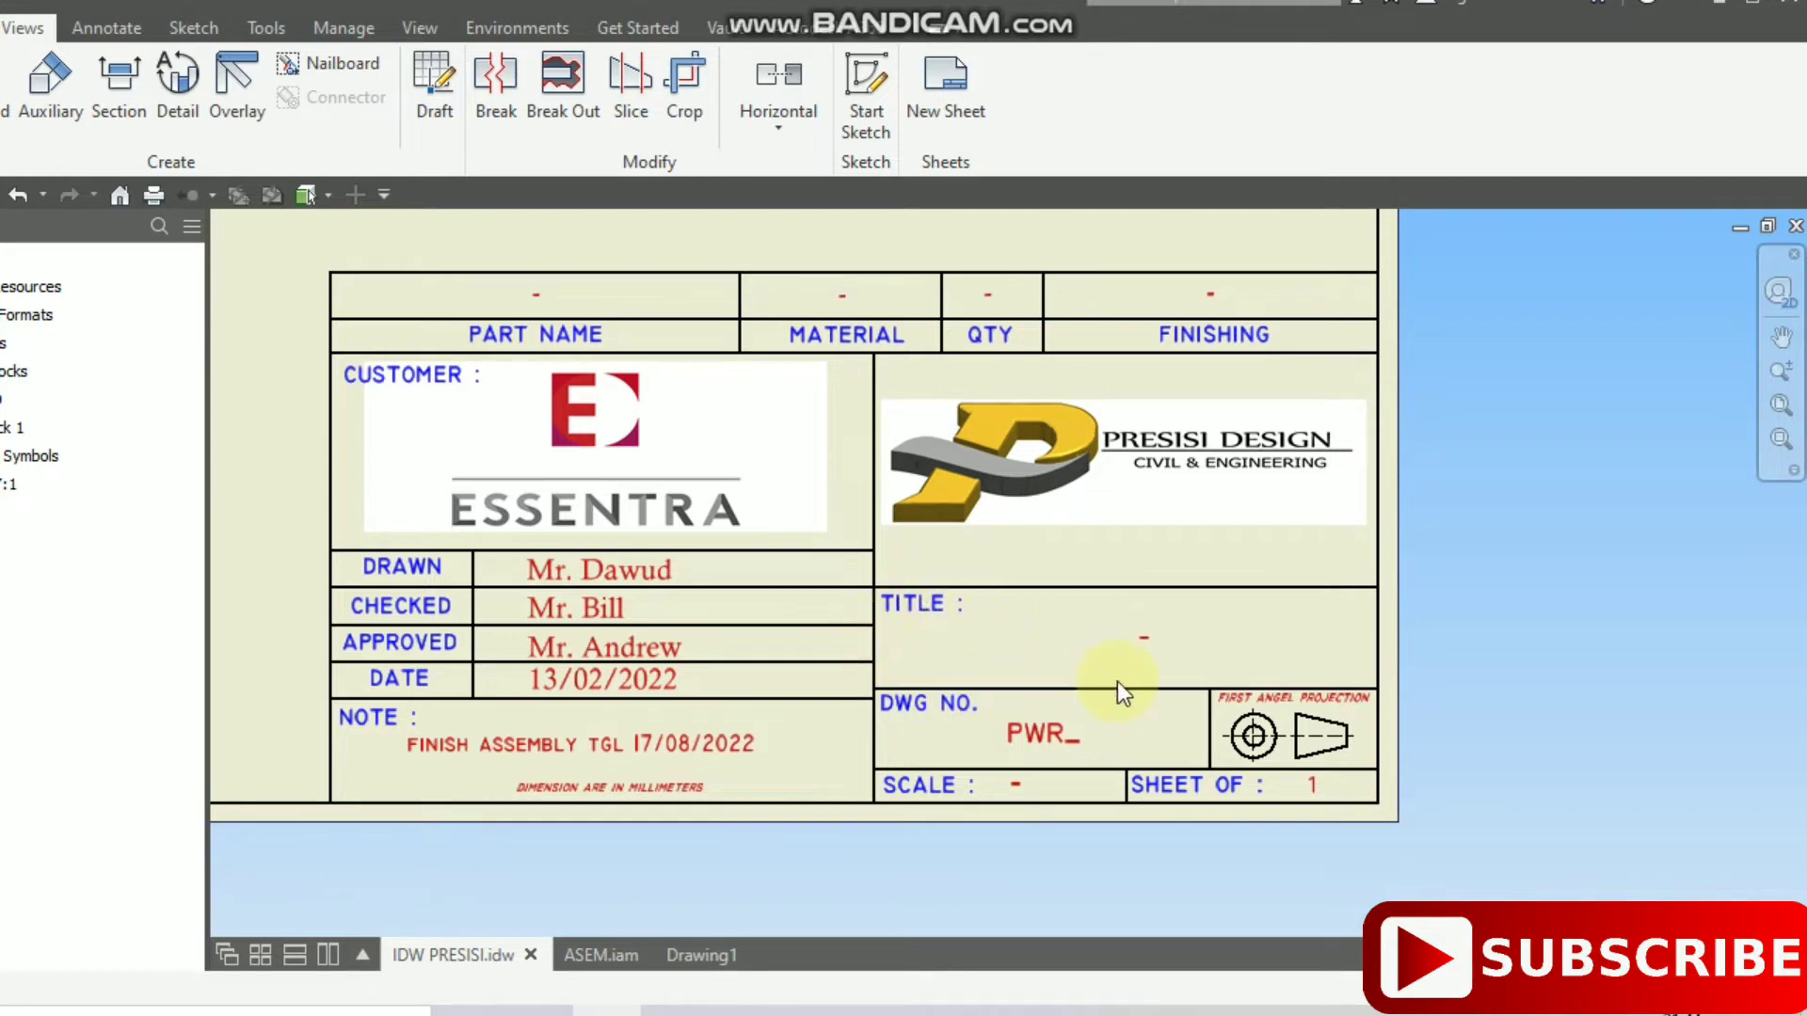
pyautogui.click(1295, 646)
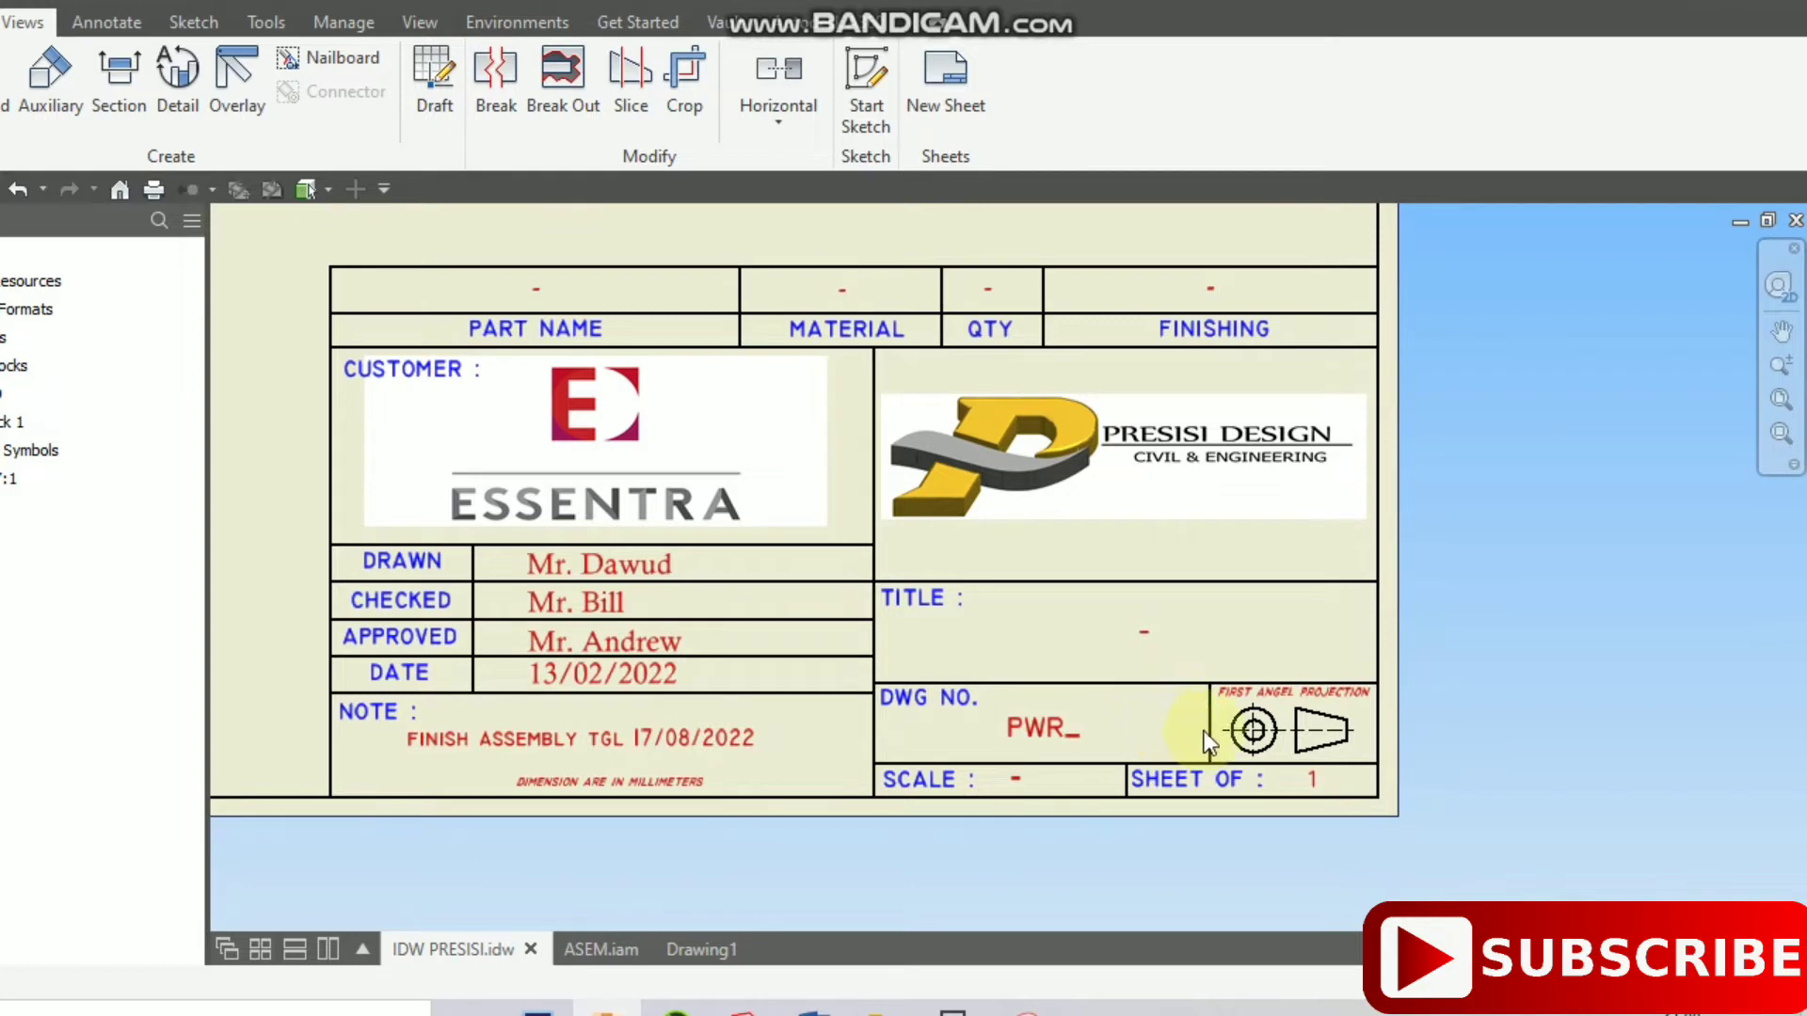
# - Examine the drawing number, projection symbol, scale and sheet number fields of the custom title block
pyautogui.scroll(2, 1323, 742)
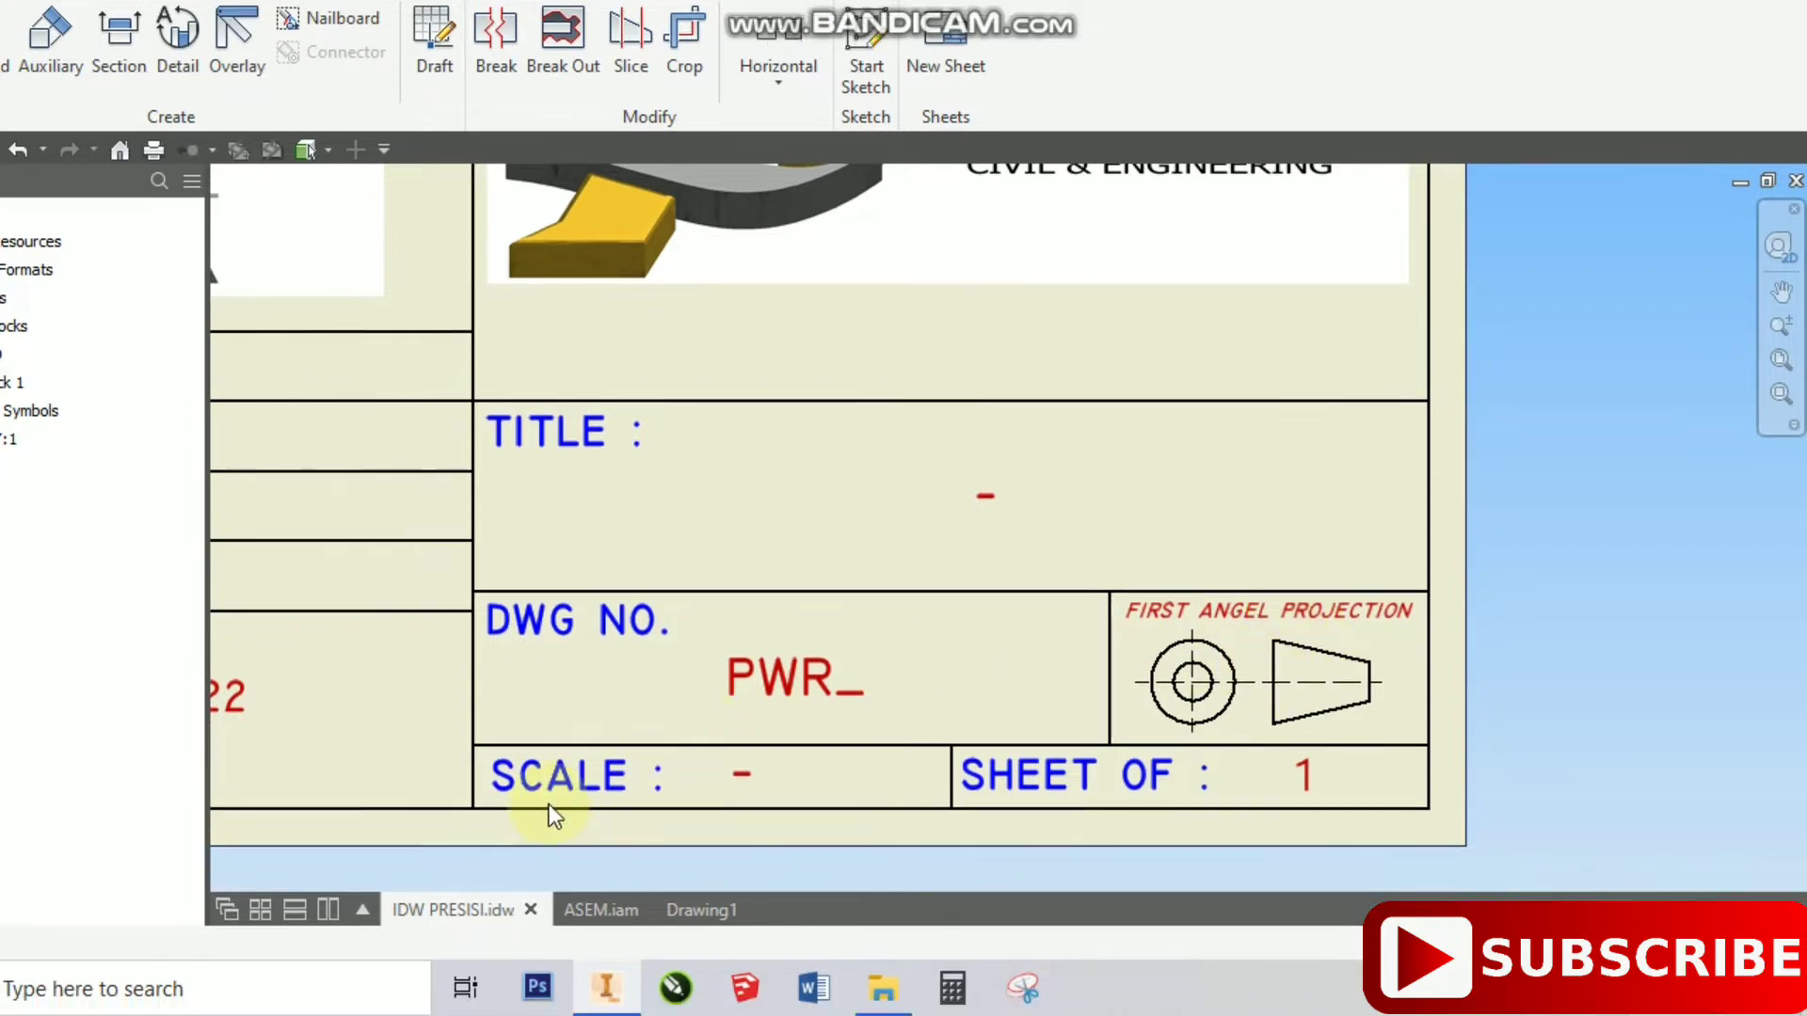
pyautogui.scroll(-2, 809, 772)
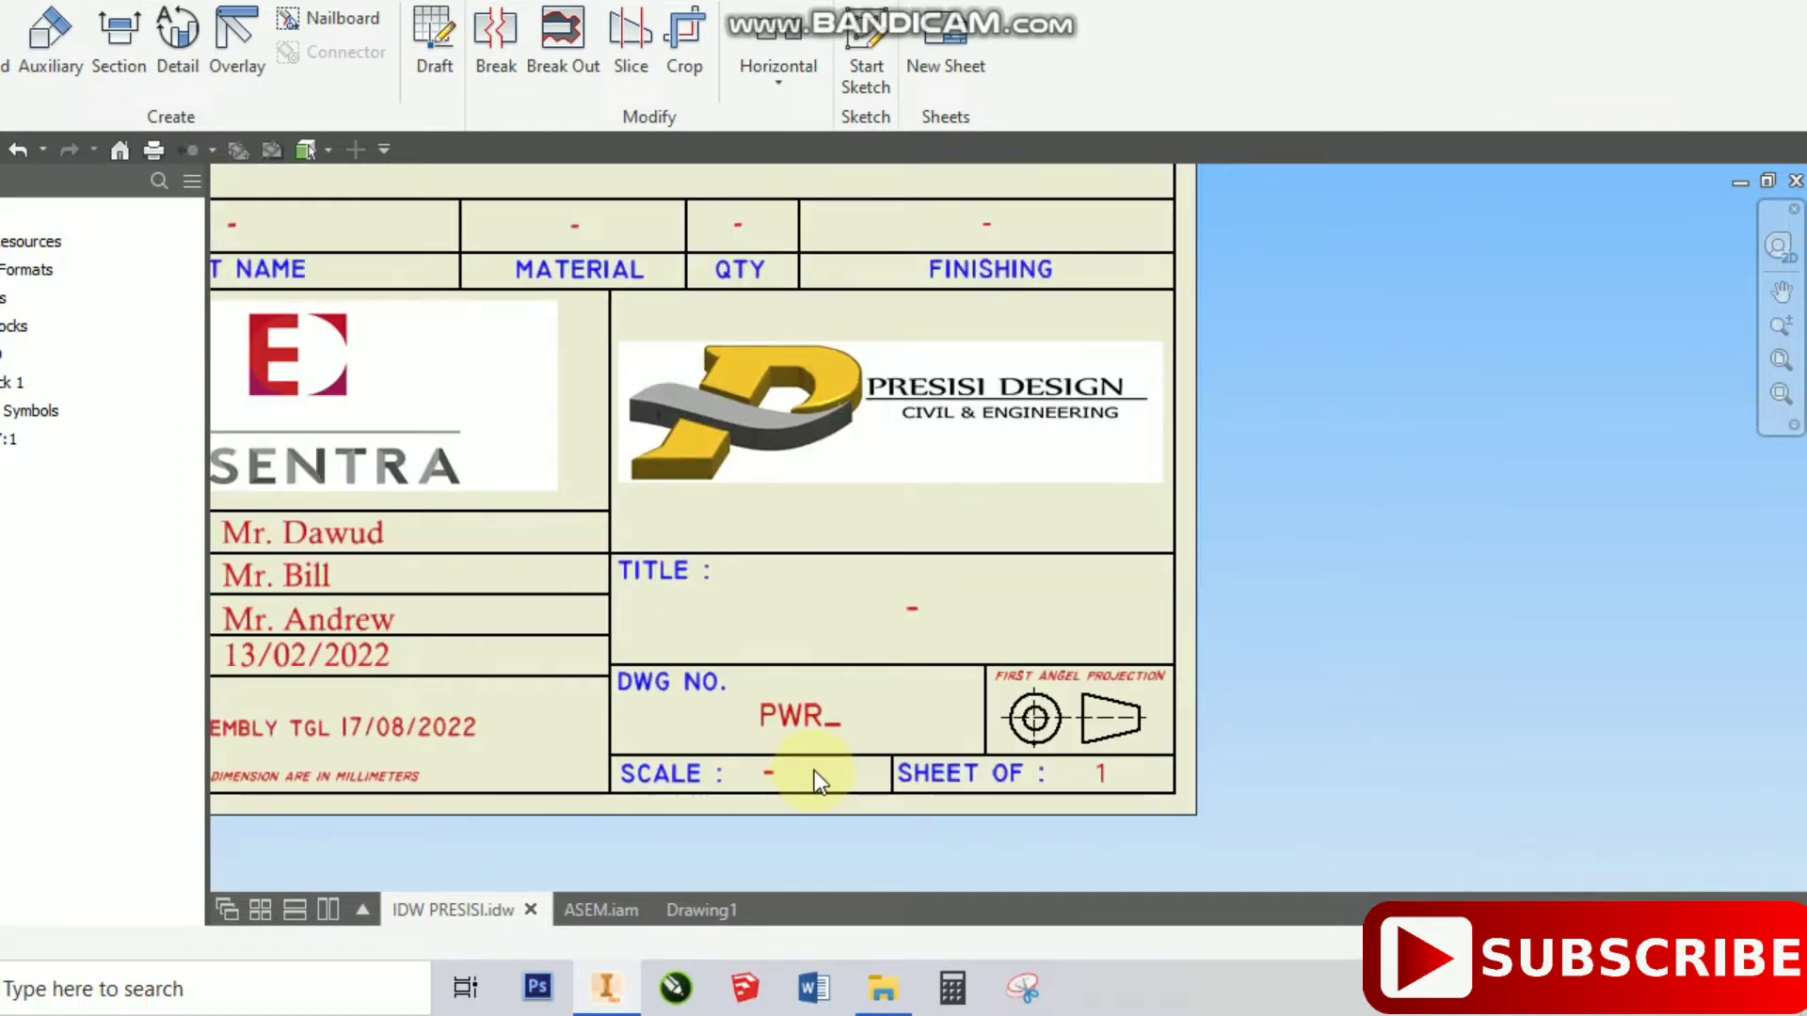
pyautogui.scroll(1, 867, 775)
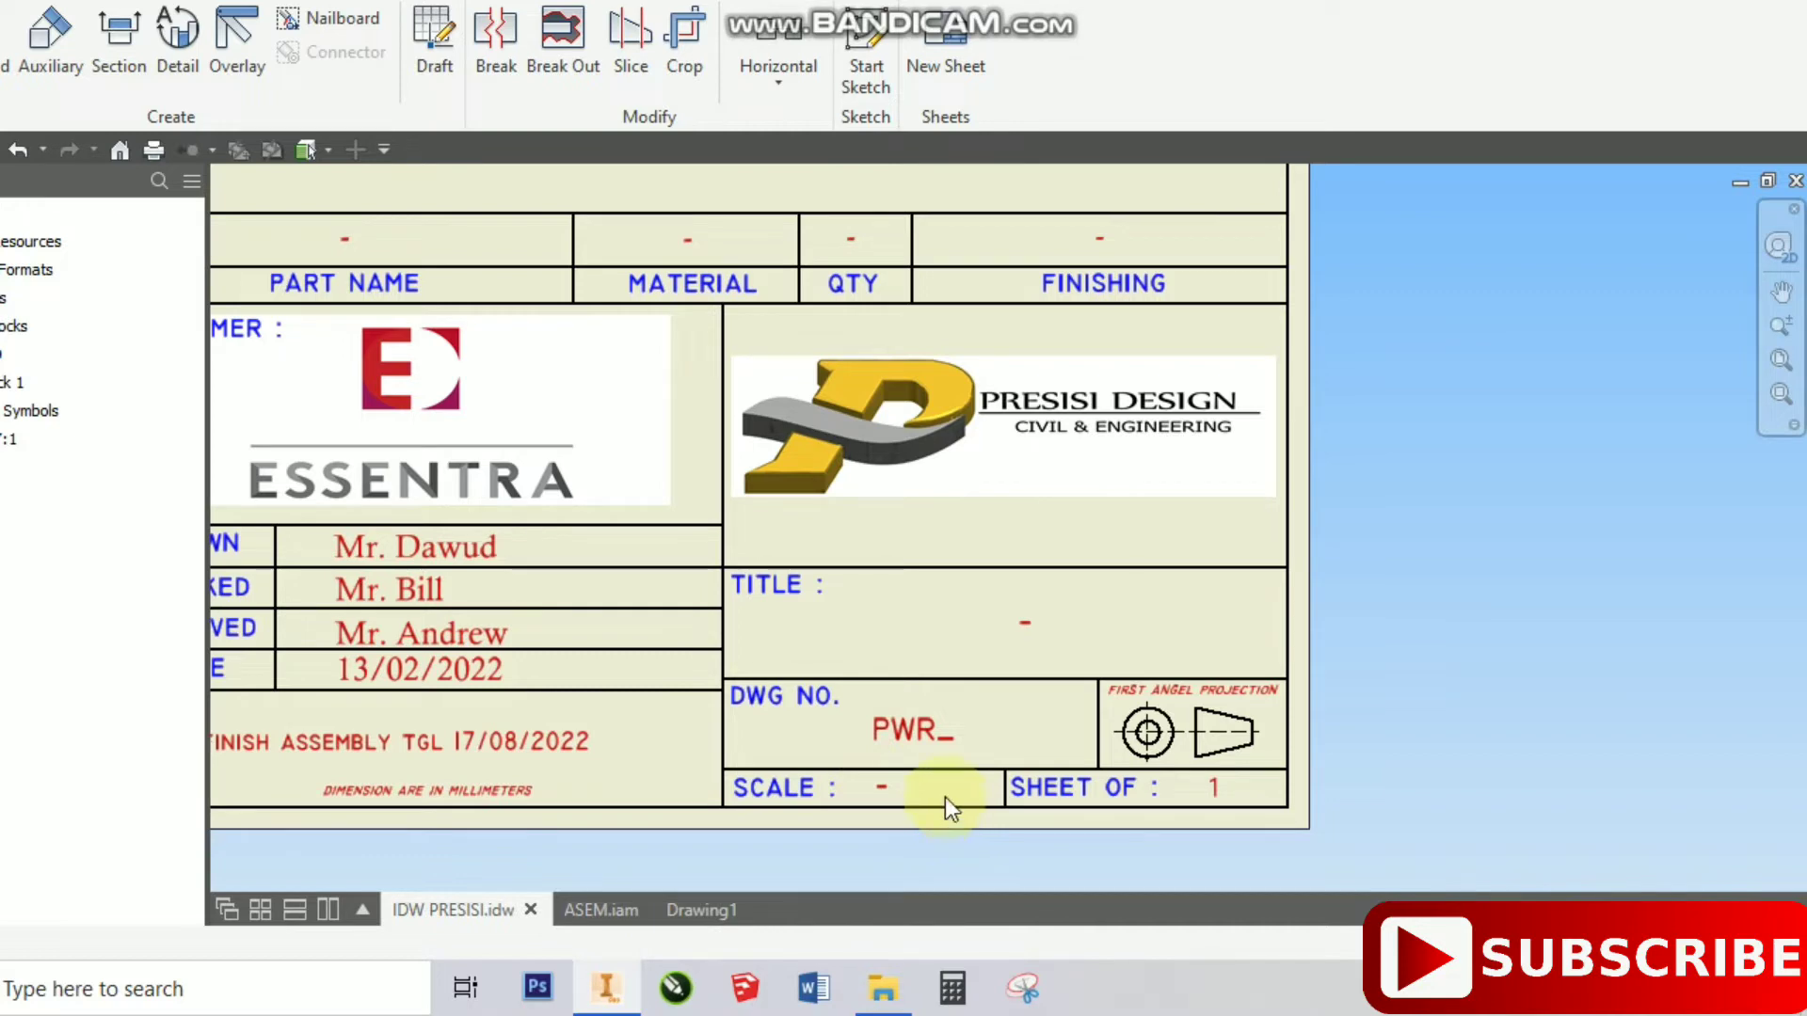
pyautogui.moveTo(1024, 816); pyautogui.dragTo(1083, 823, button='middle')
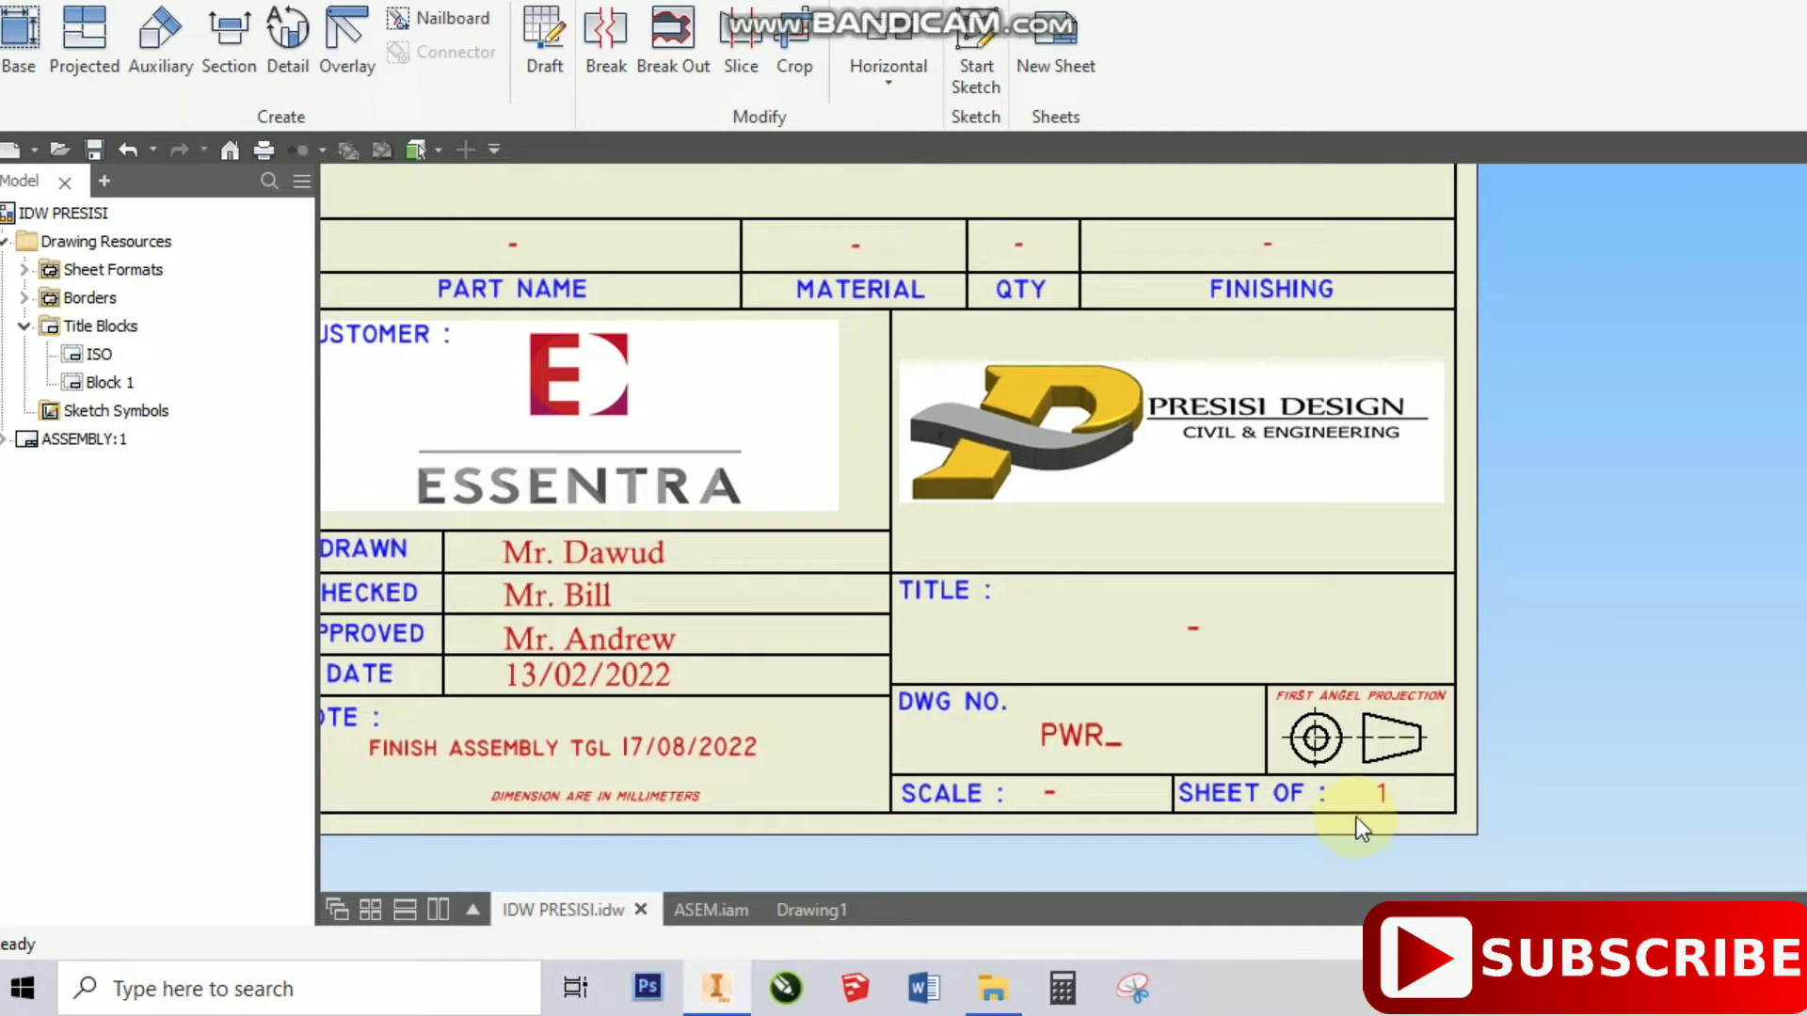
pyautogui.scroll(4, 1357, 817)
pyautogui.scroll(-3, 1357, 794)
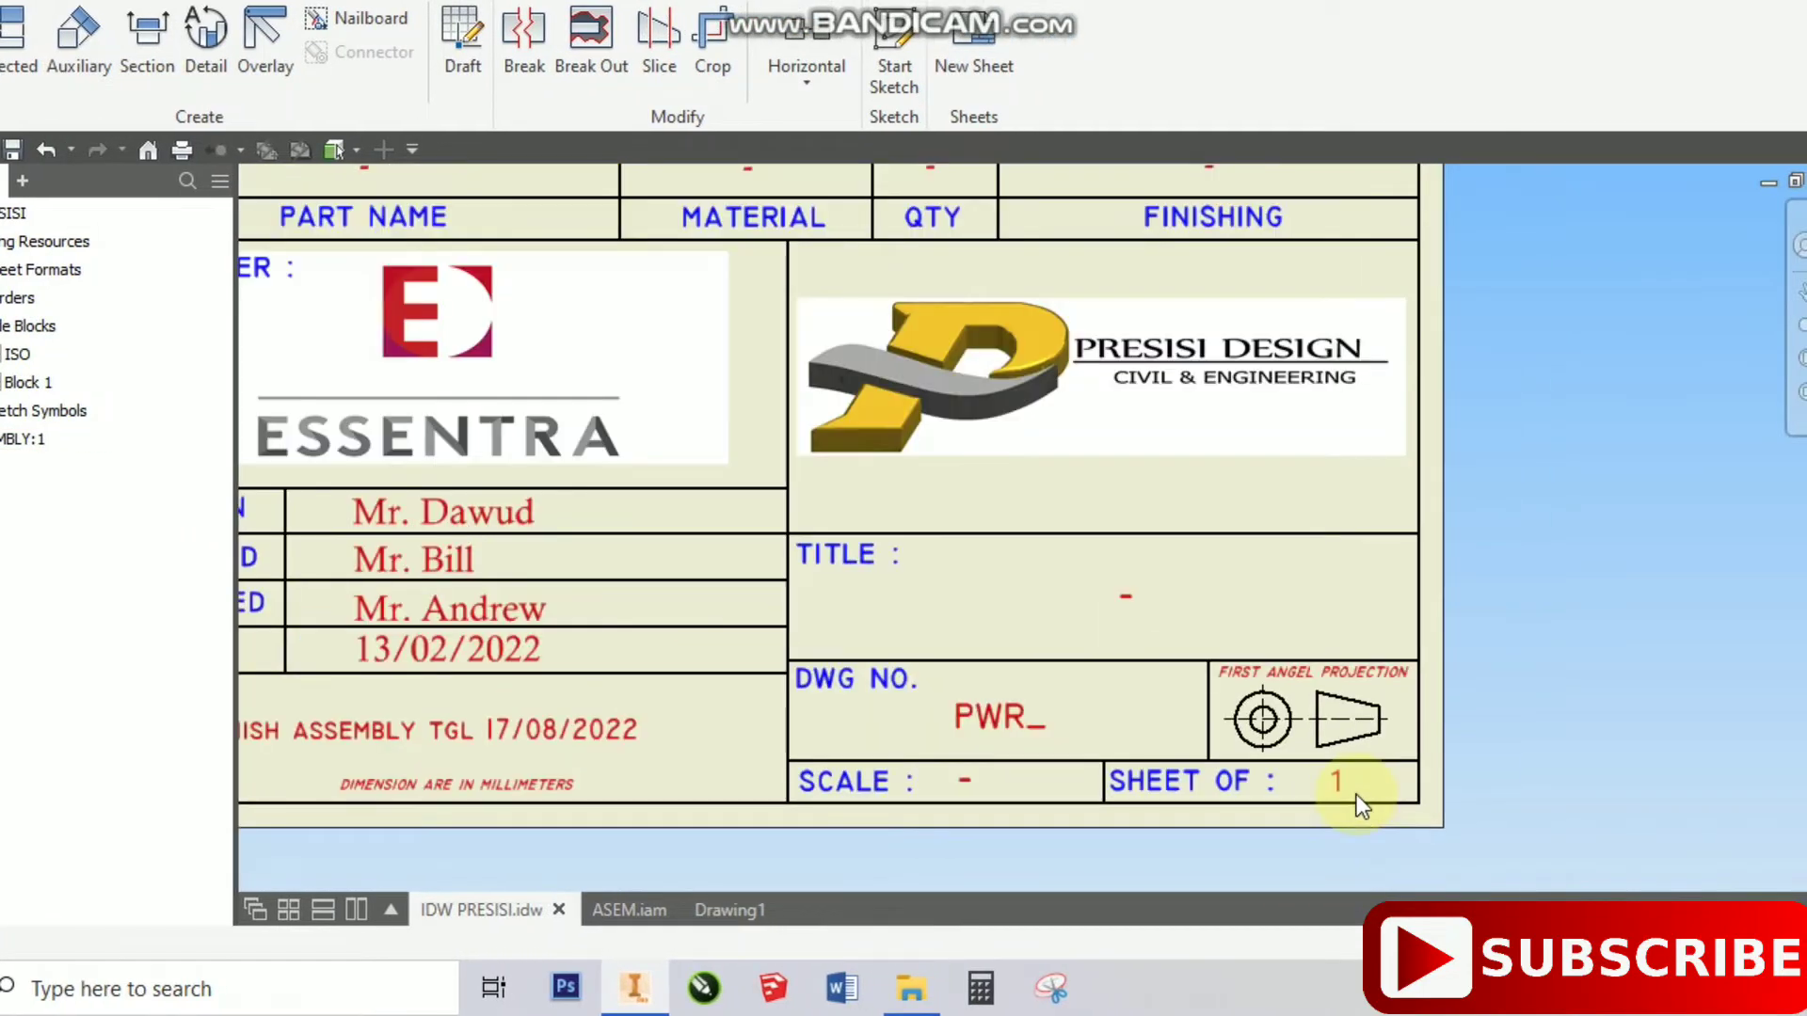
# - Examine the drawn, checked, approved, date and note fields of the custom title block
pyautogui.moveTo(783, 727)
pyautogui.mouseDown(button='middle')
pyautogui.moveTo(1124, 795)
pyautogui.moveTo(1099, 756)
pyautogui.mouseUp(button='middle')
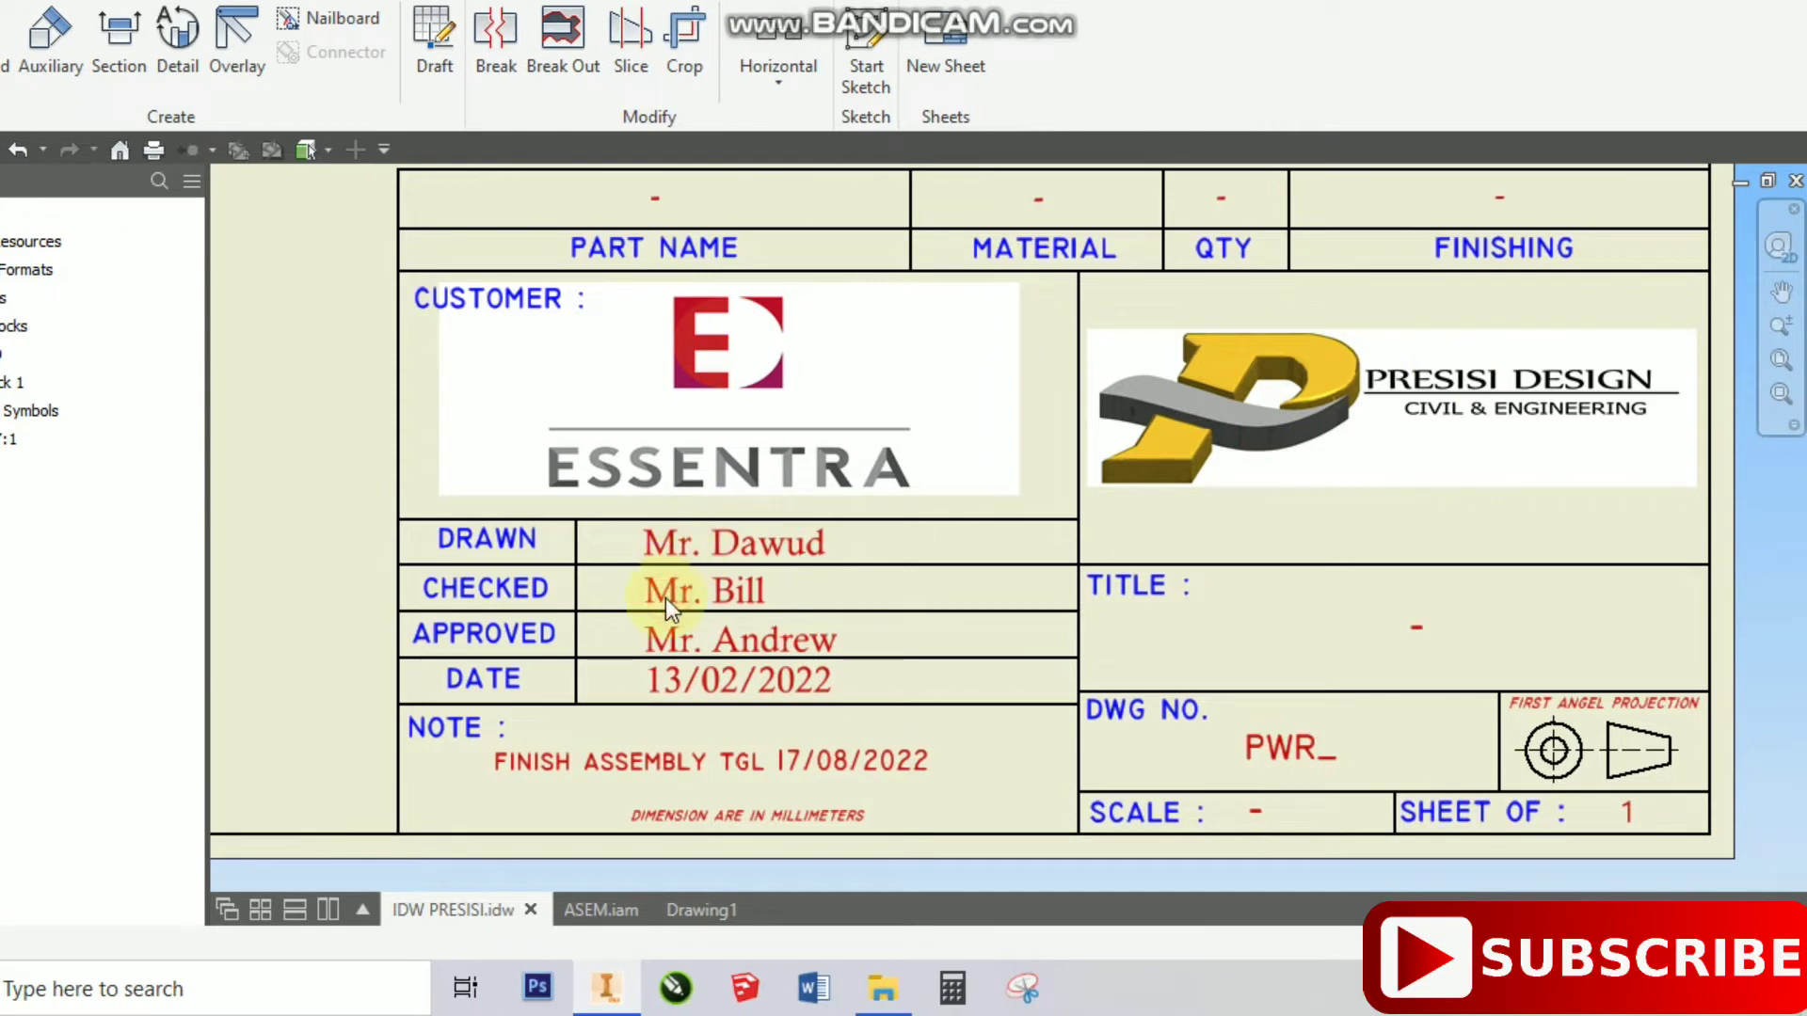
pyautogui.scroll(-3, 664, 597)
pyautogui.scroll(3, 664, 600)
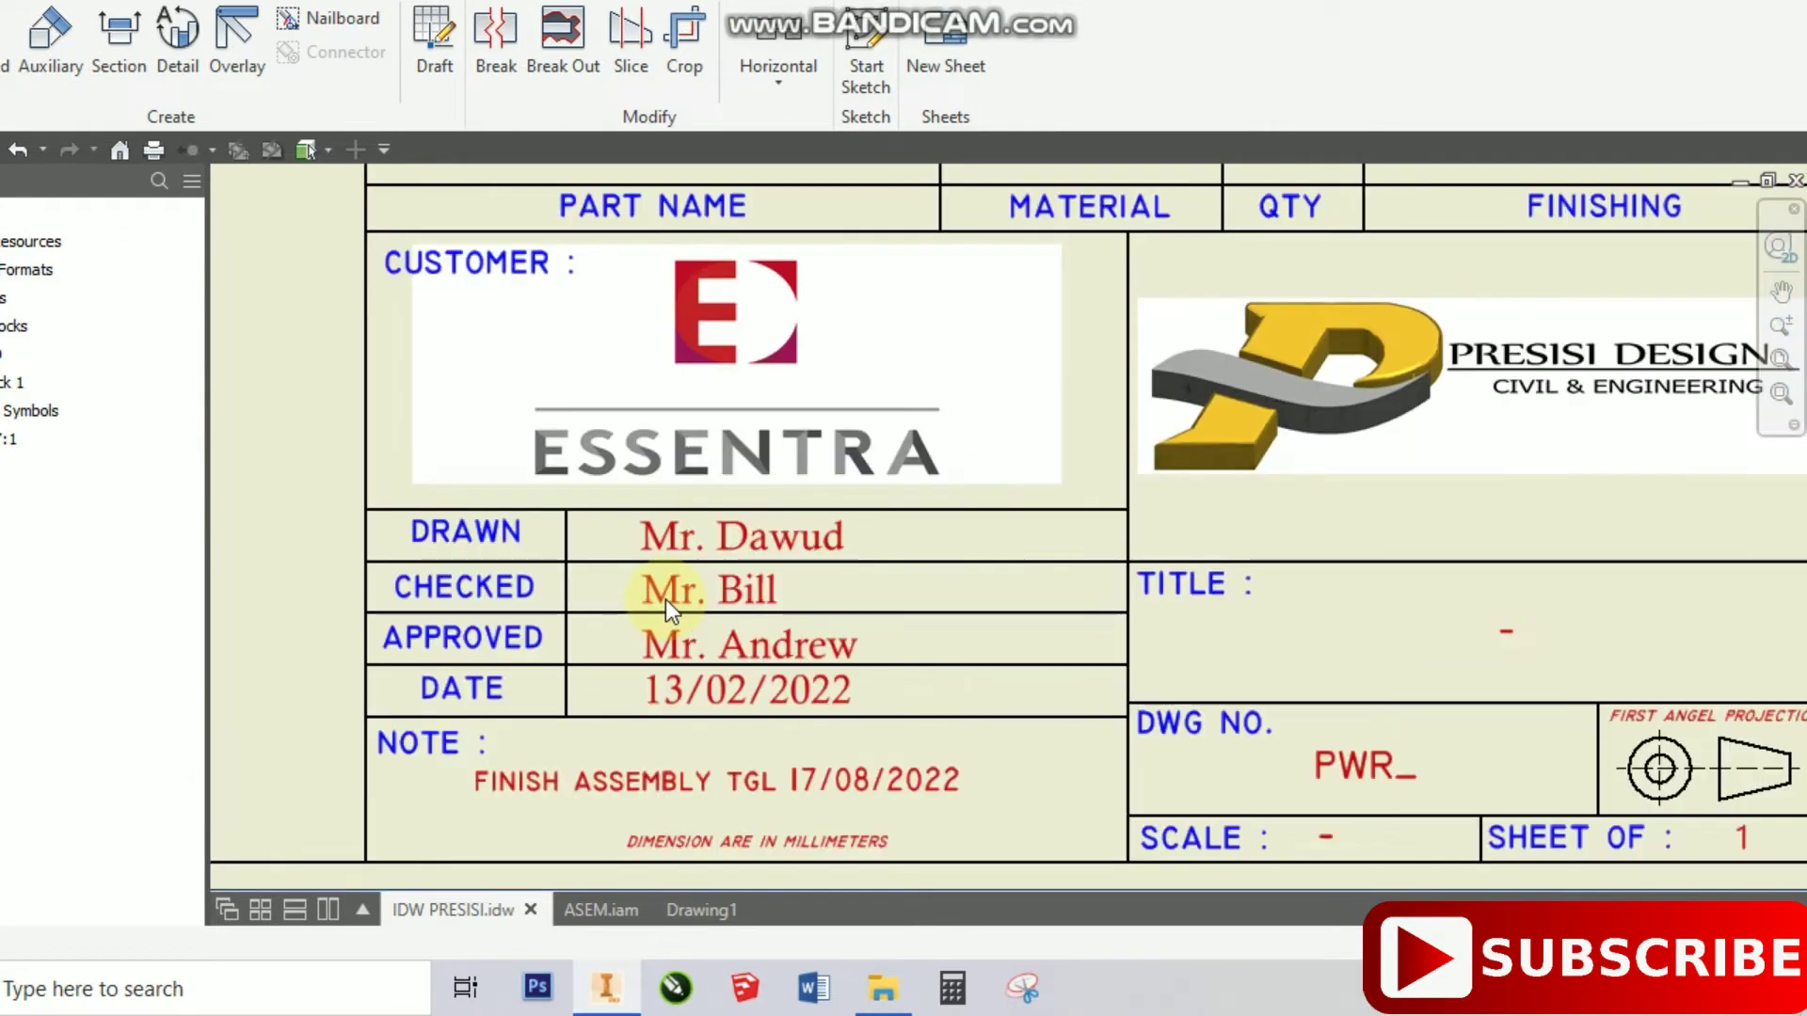
pyautogui.scroll(-2, 665, 600)
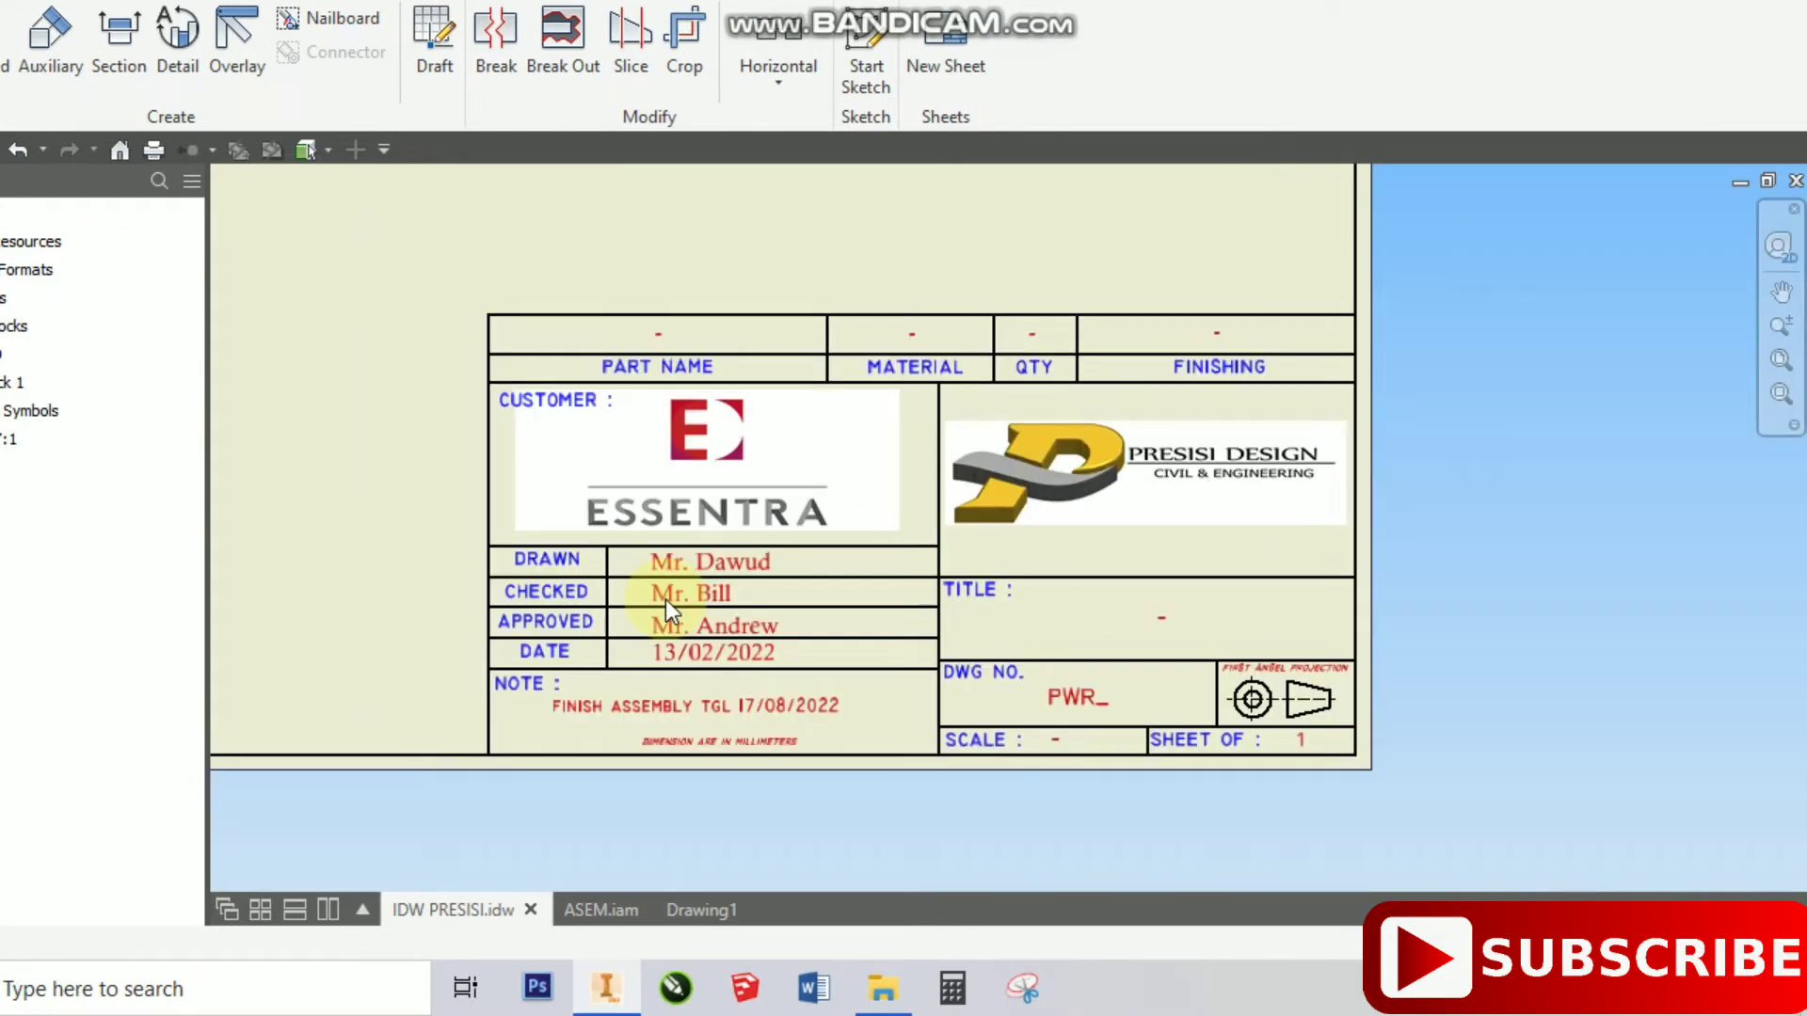
pyautogui.scroll(2, 664, 601)
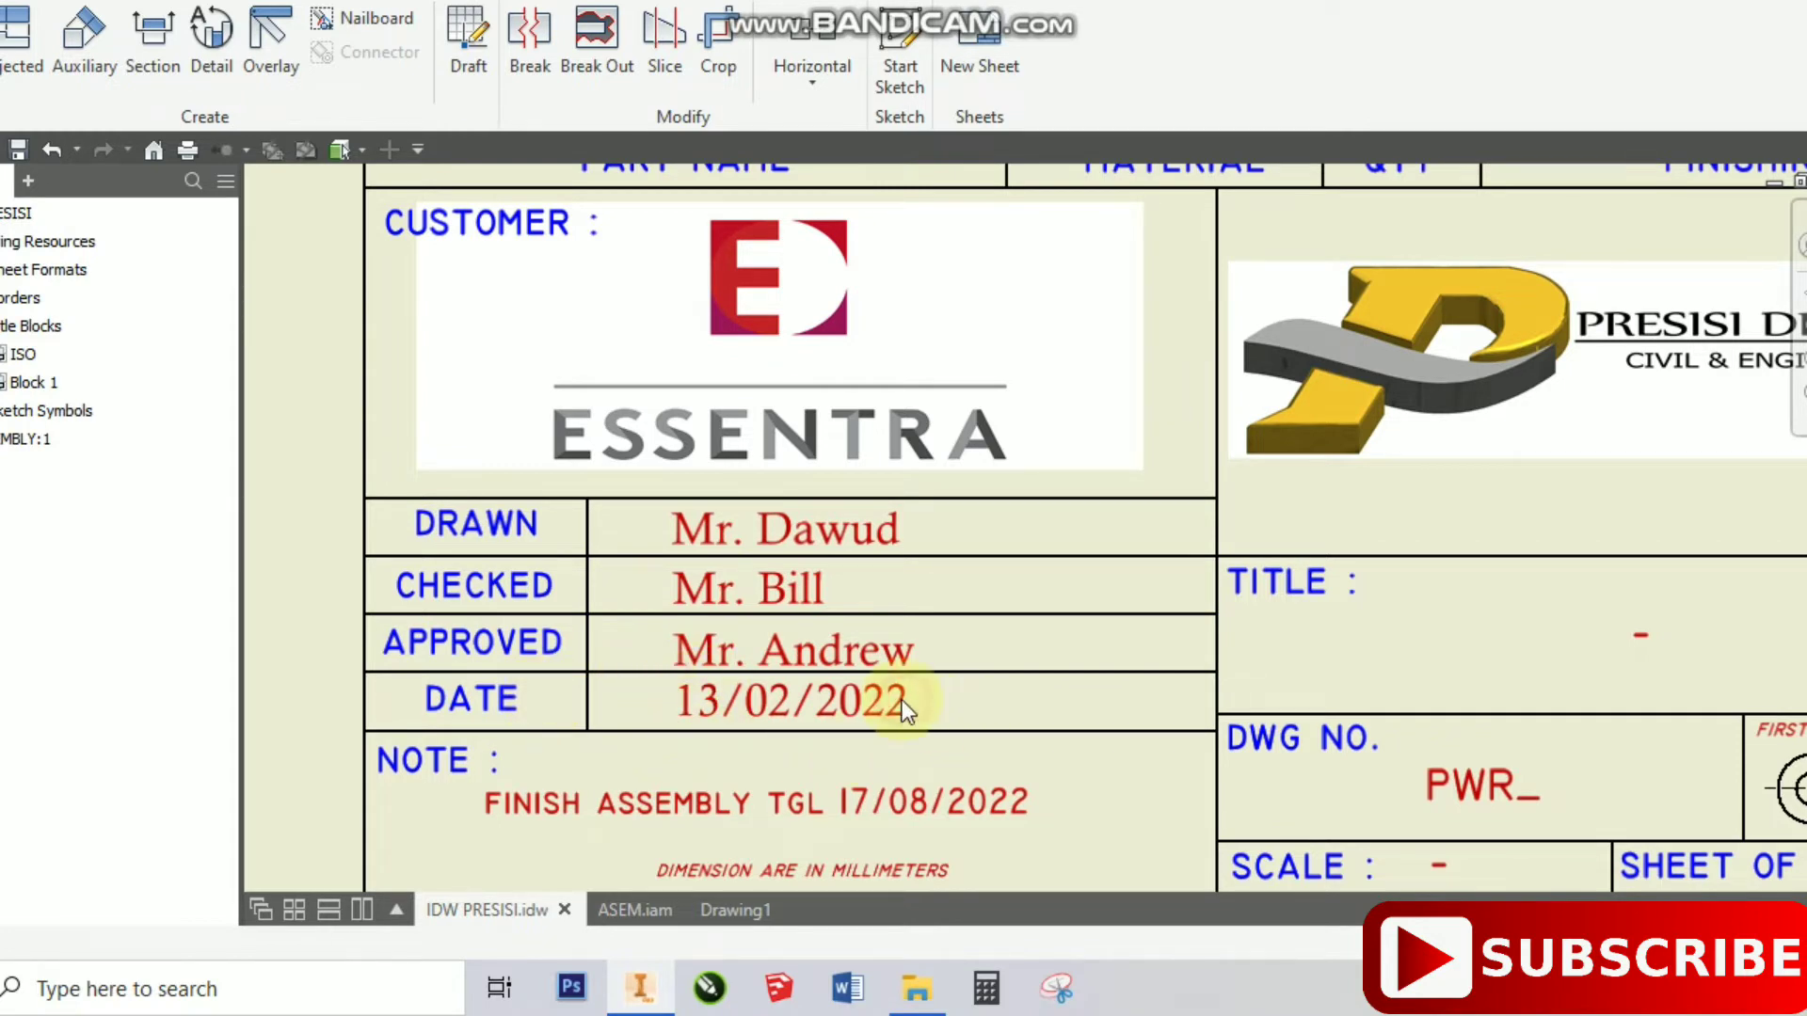
pyautogui.scroll(3, 823, 743)
pyautogui.scroll(-3, 636, 781)
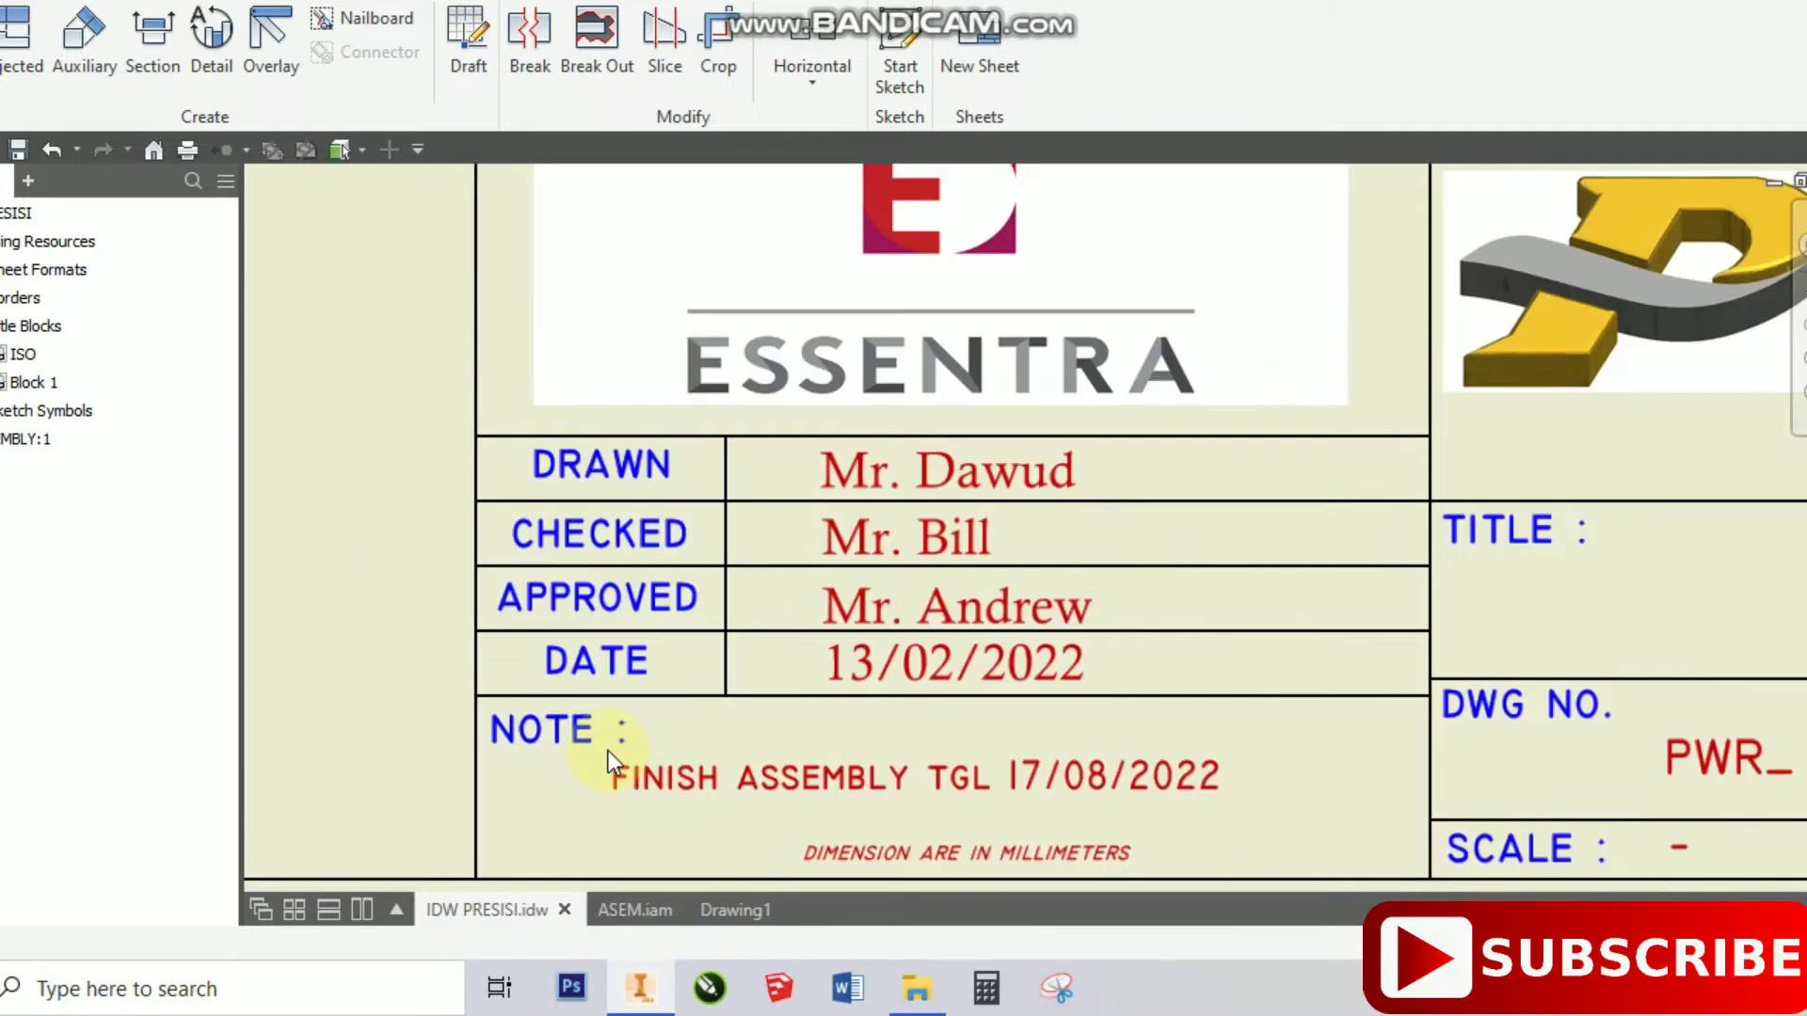
pyautogui.scroll(3, 1132, 778)
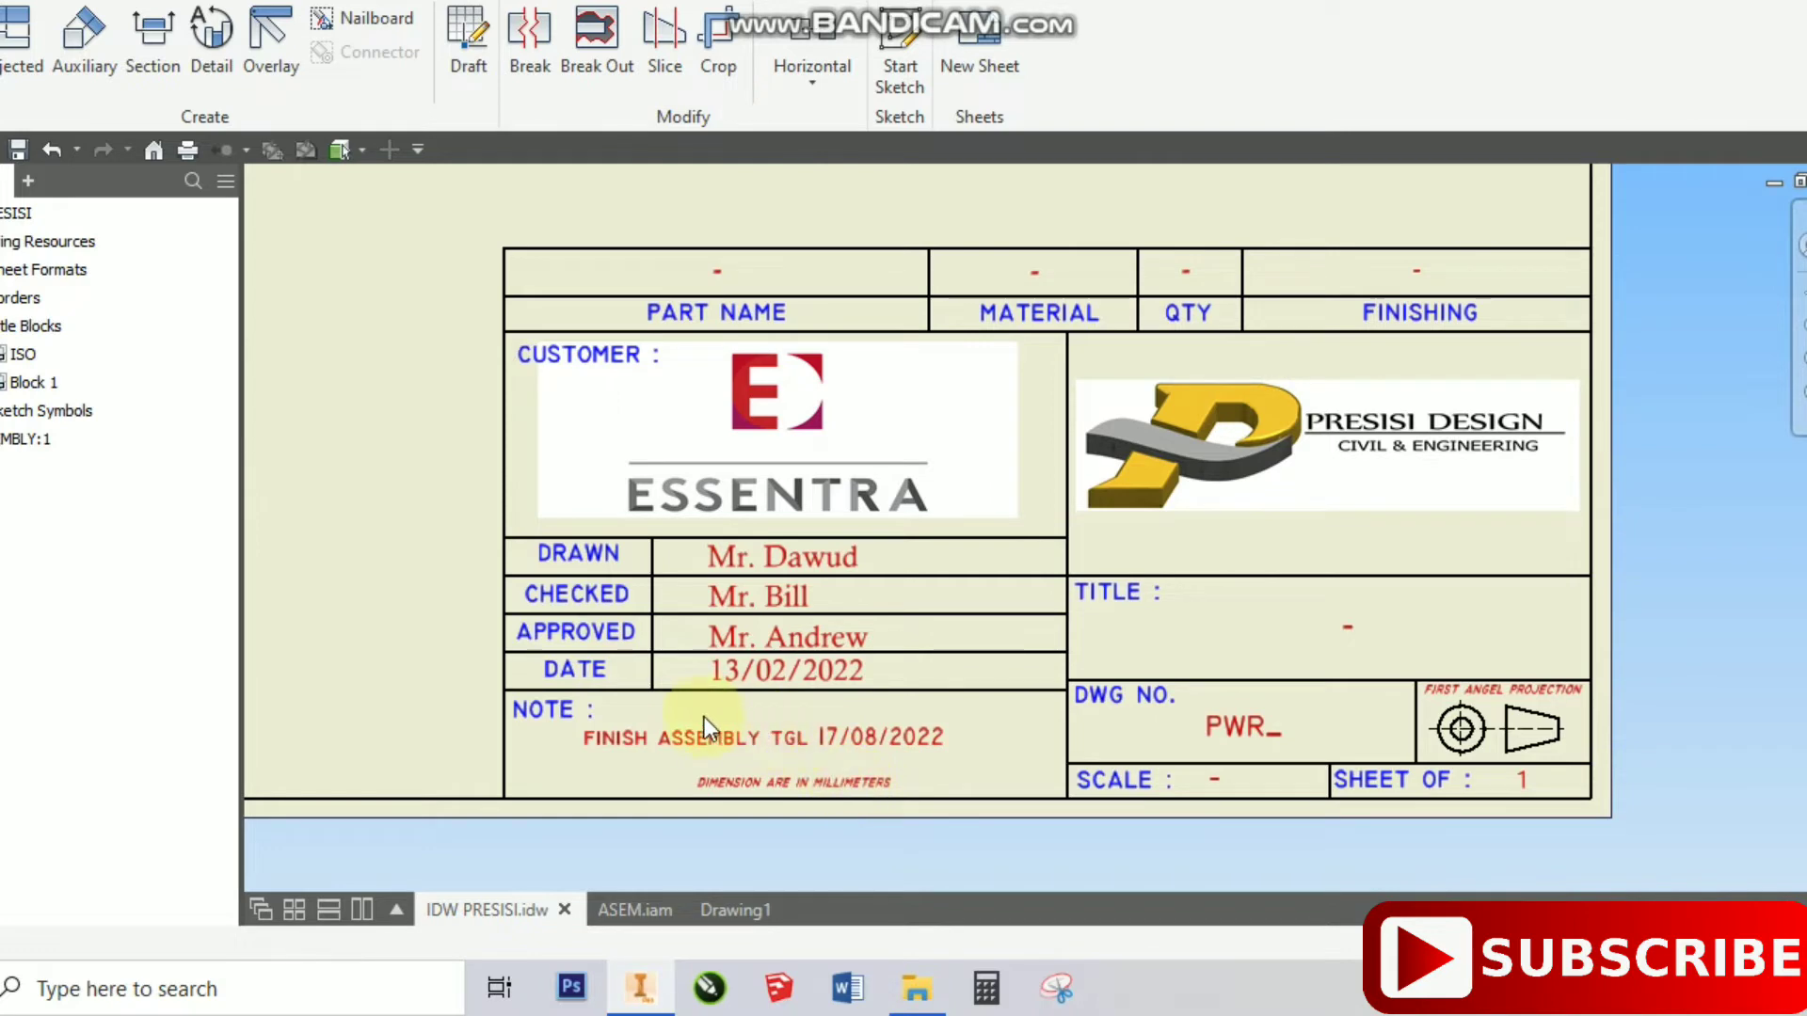
# - Examine the note field of the custom title block, including the assembly finish date and the dimension units remark
pyautogui.scroll(-3, 704, 717)
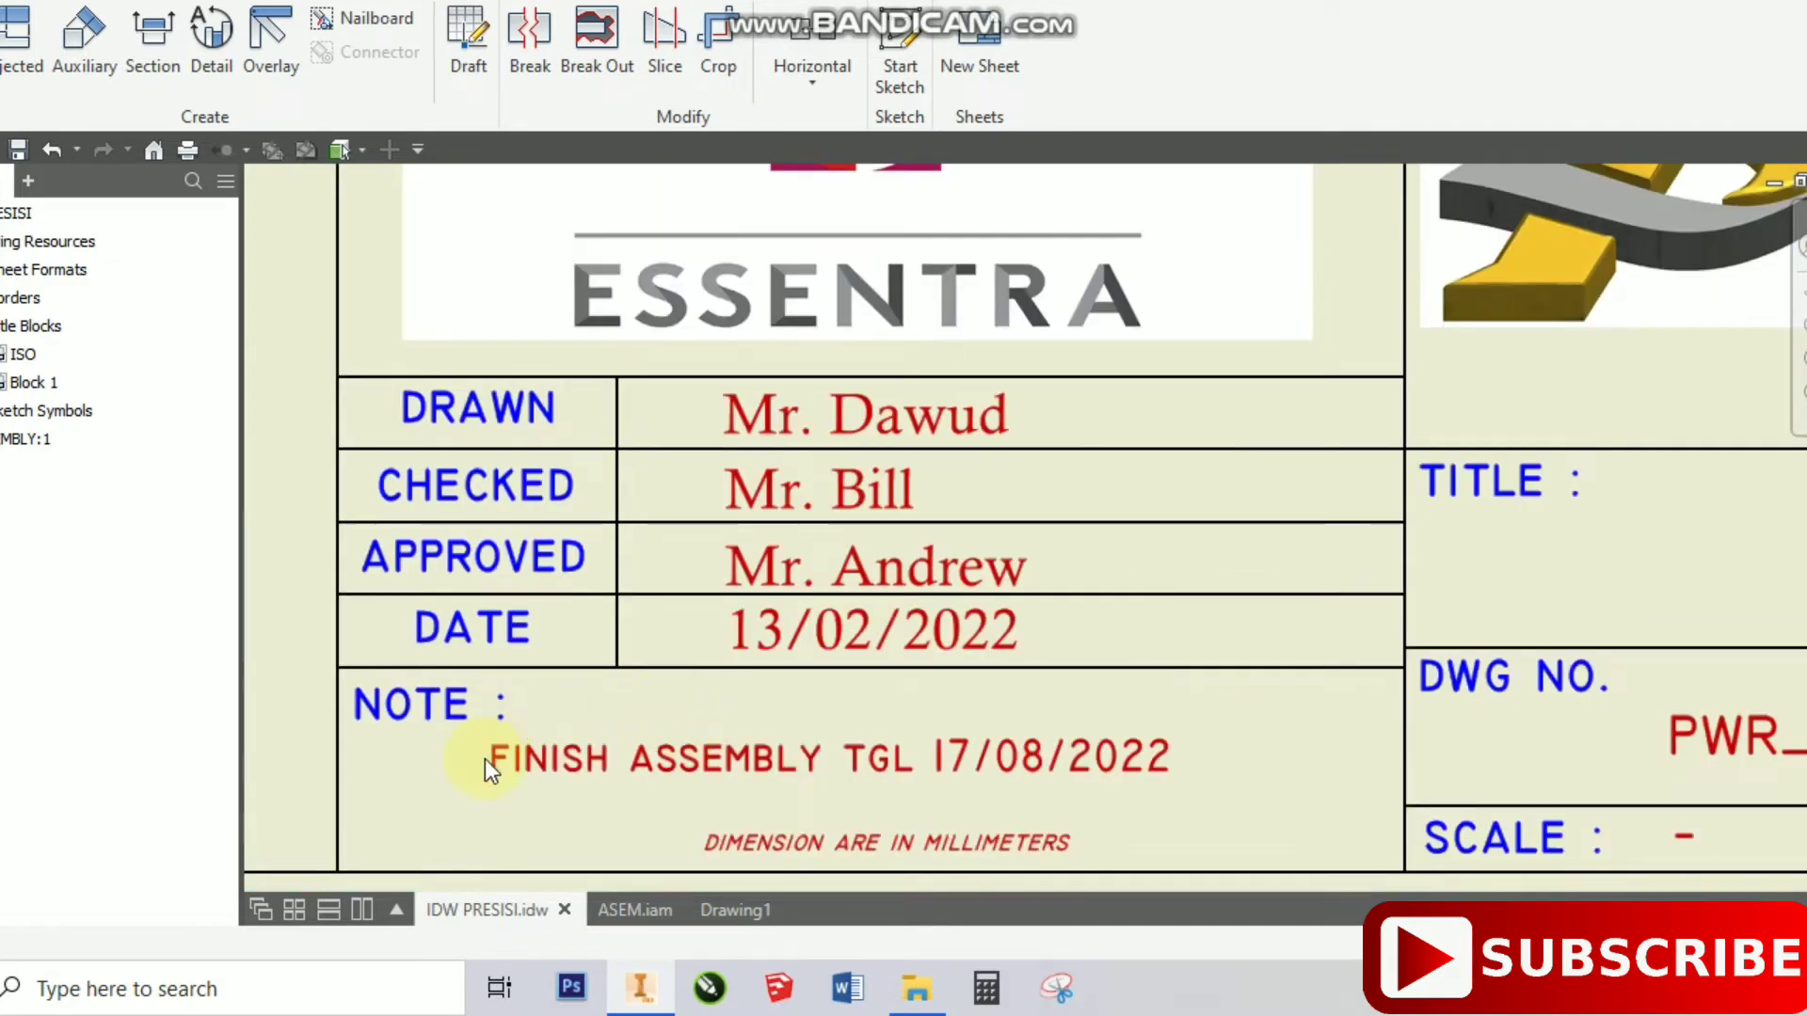
pyautogui.scroll(3, 483, 759)
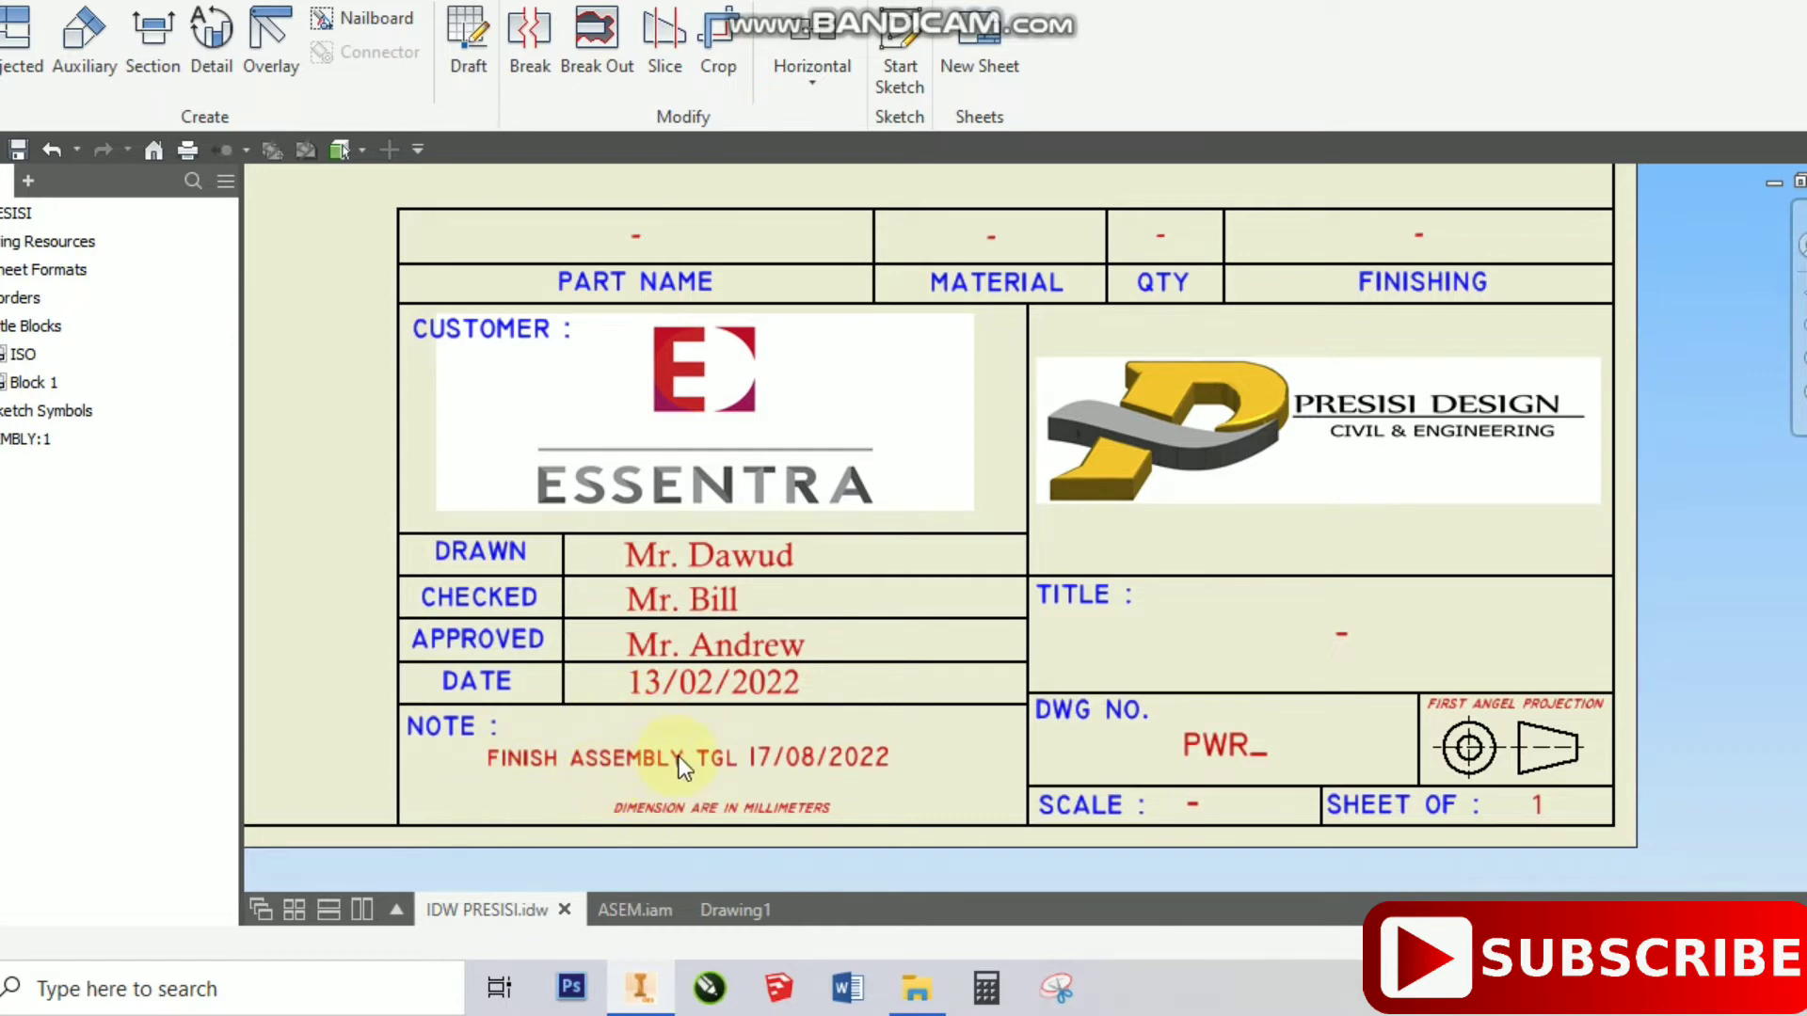
pyautogui.scroll(-3, 759, 764)
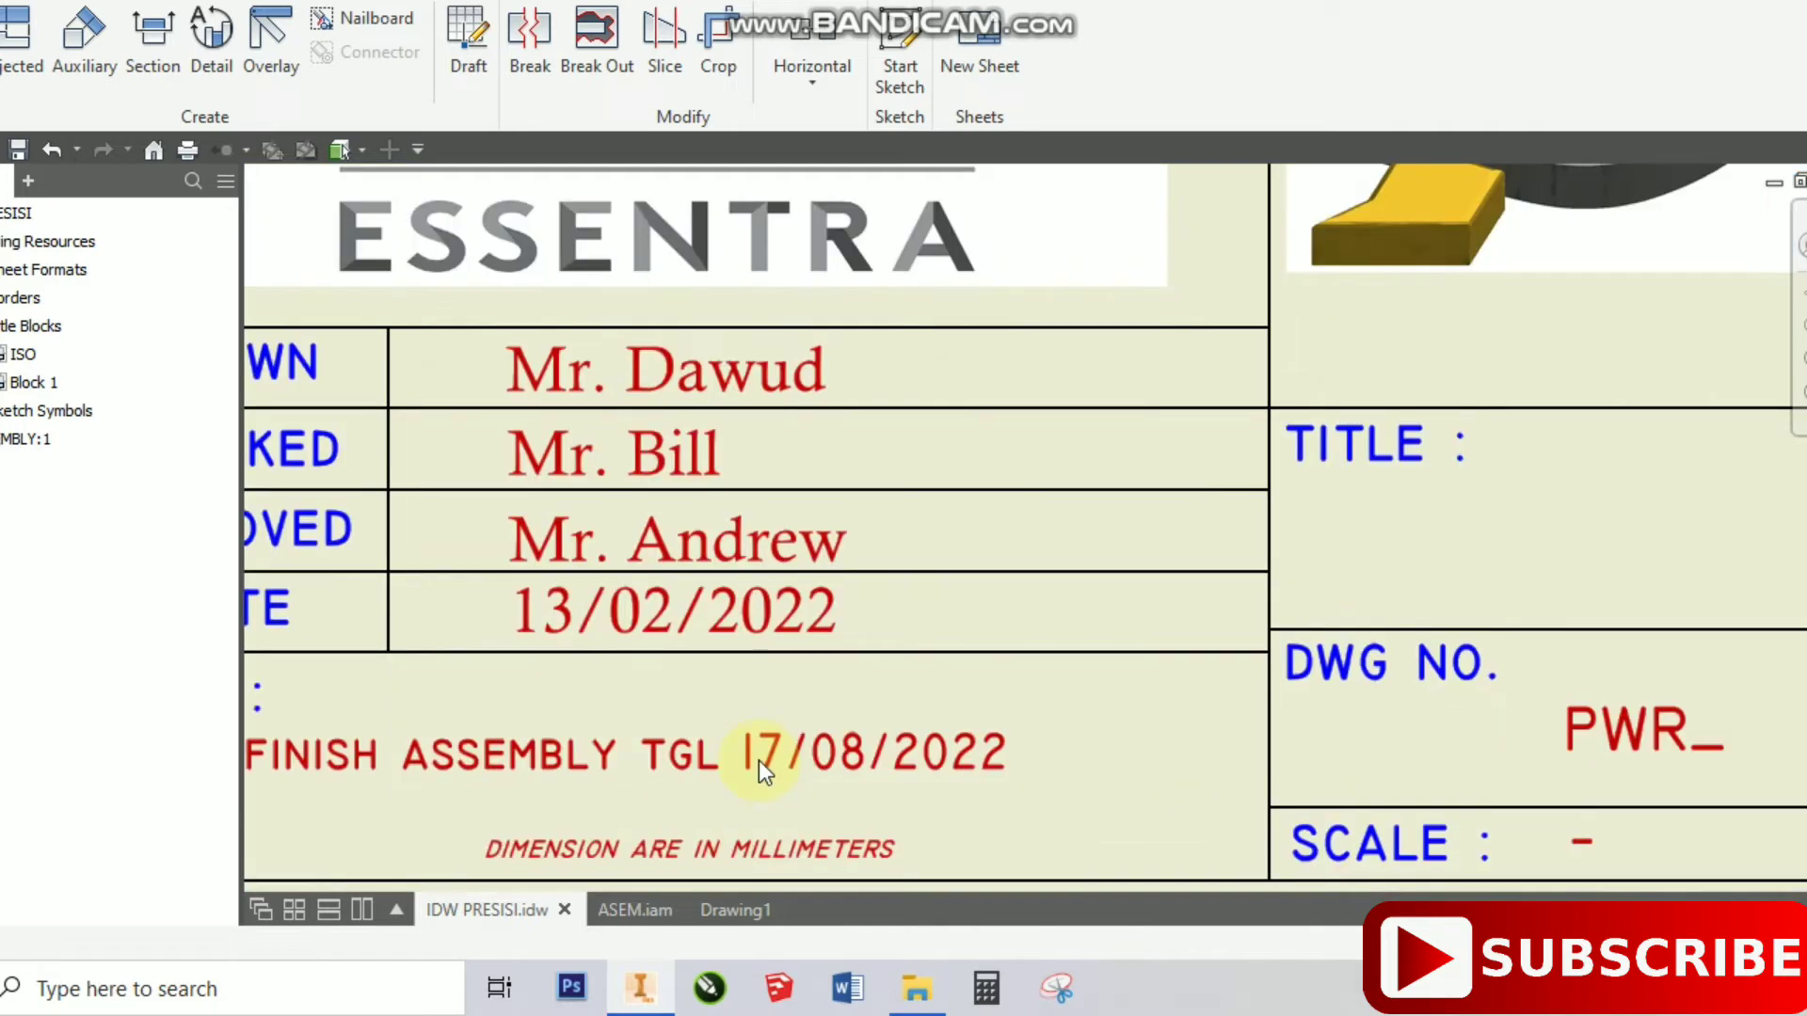
pyautogui.scroll(3, 809, 744)
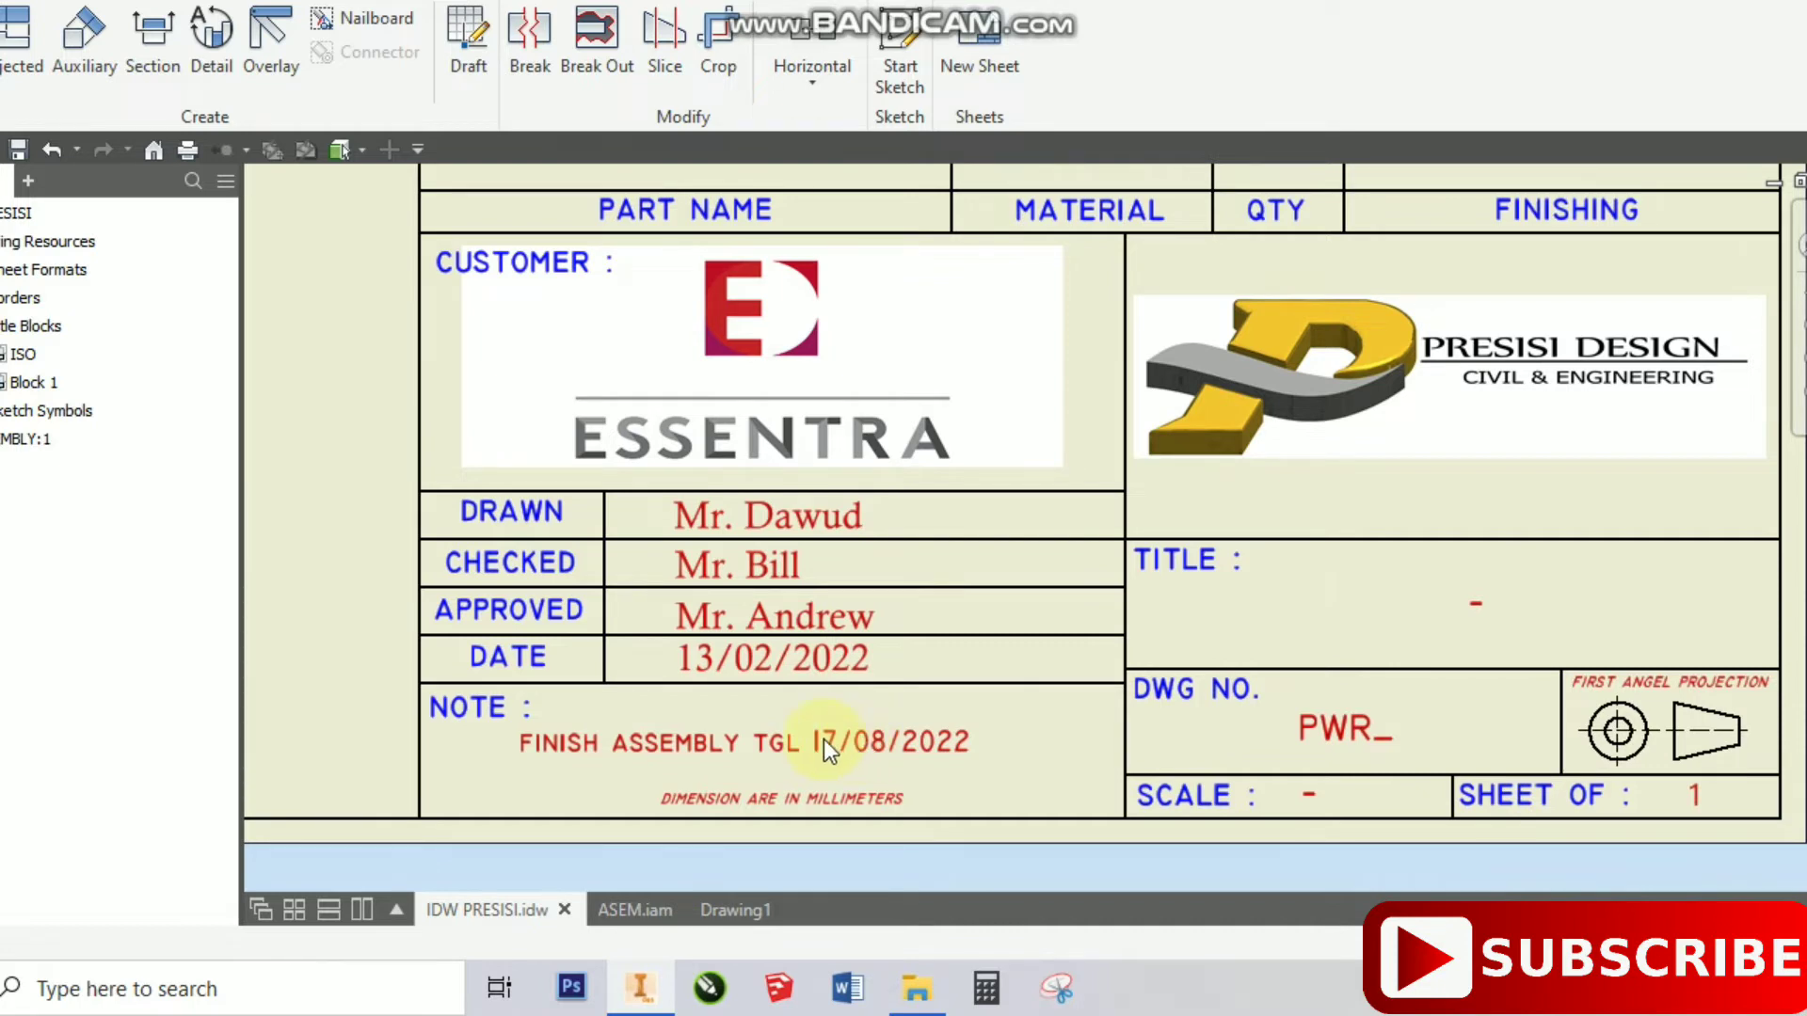
pyautogui.scroll(-2, 822, 738)
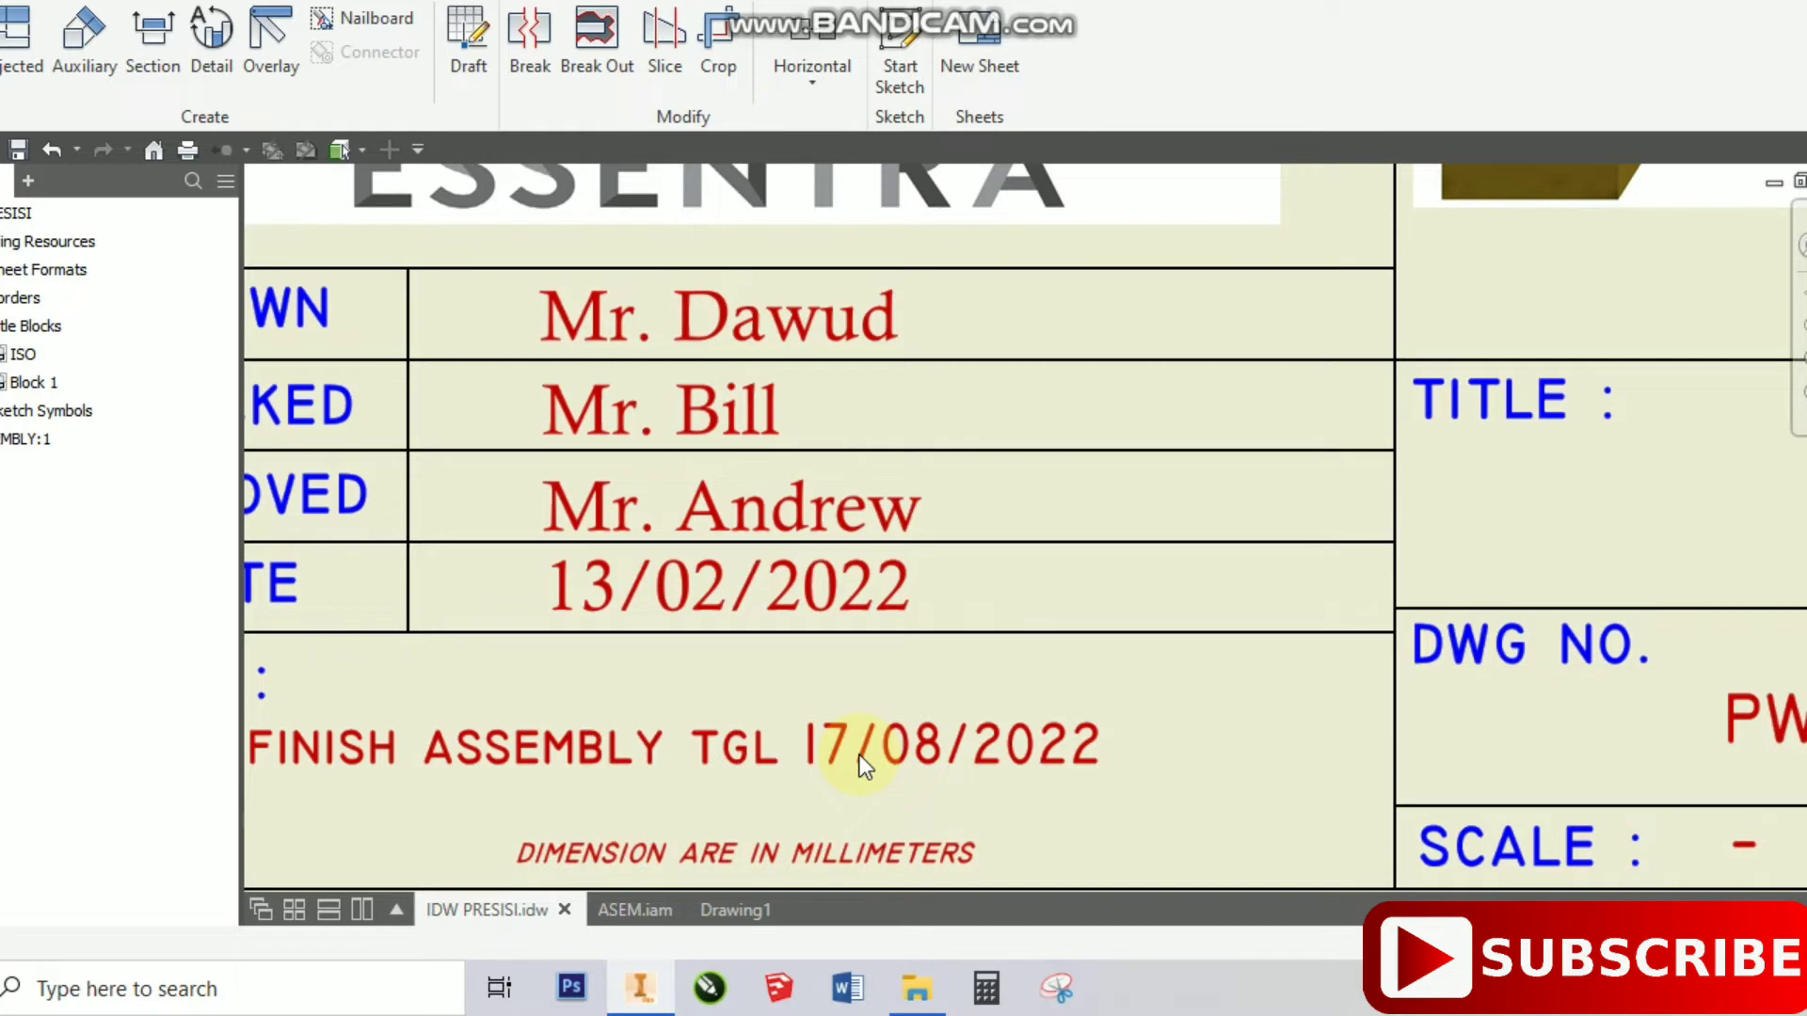
pyautogui.moveTo(861, 770); pyautogui.dragTo(984, 626, button='middle')
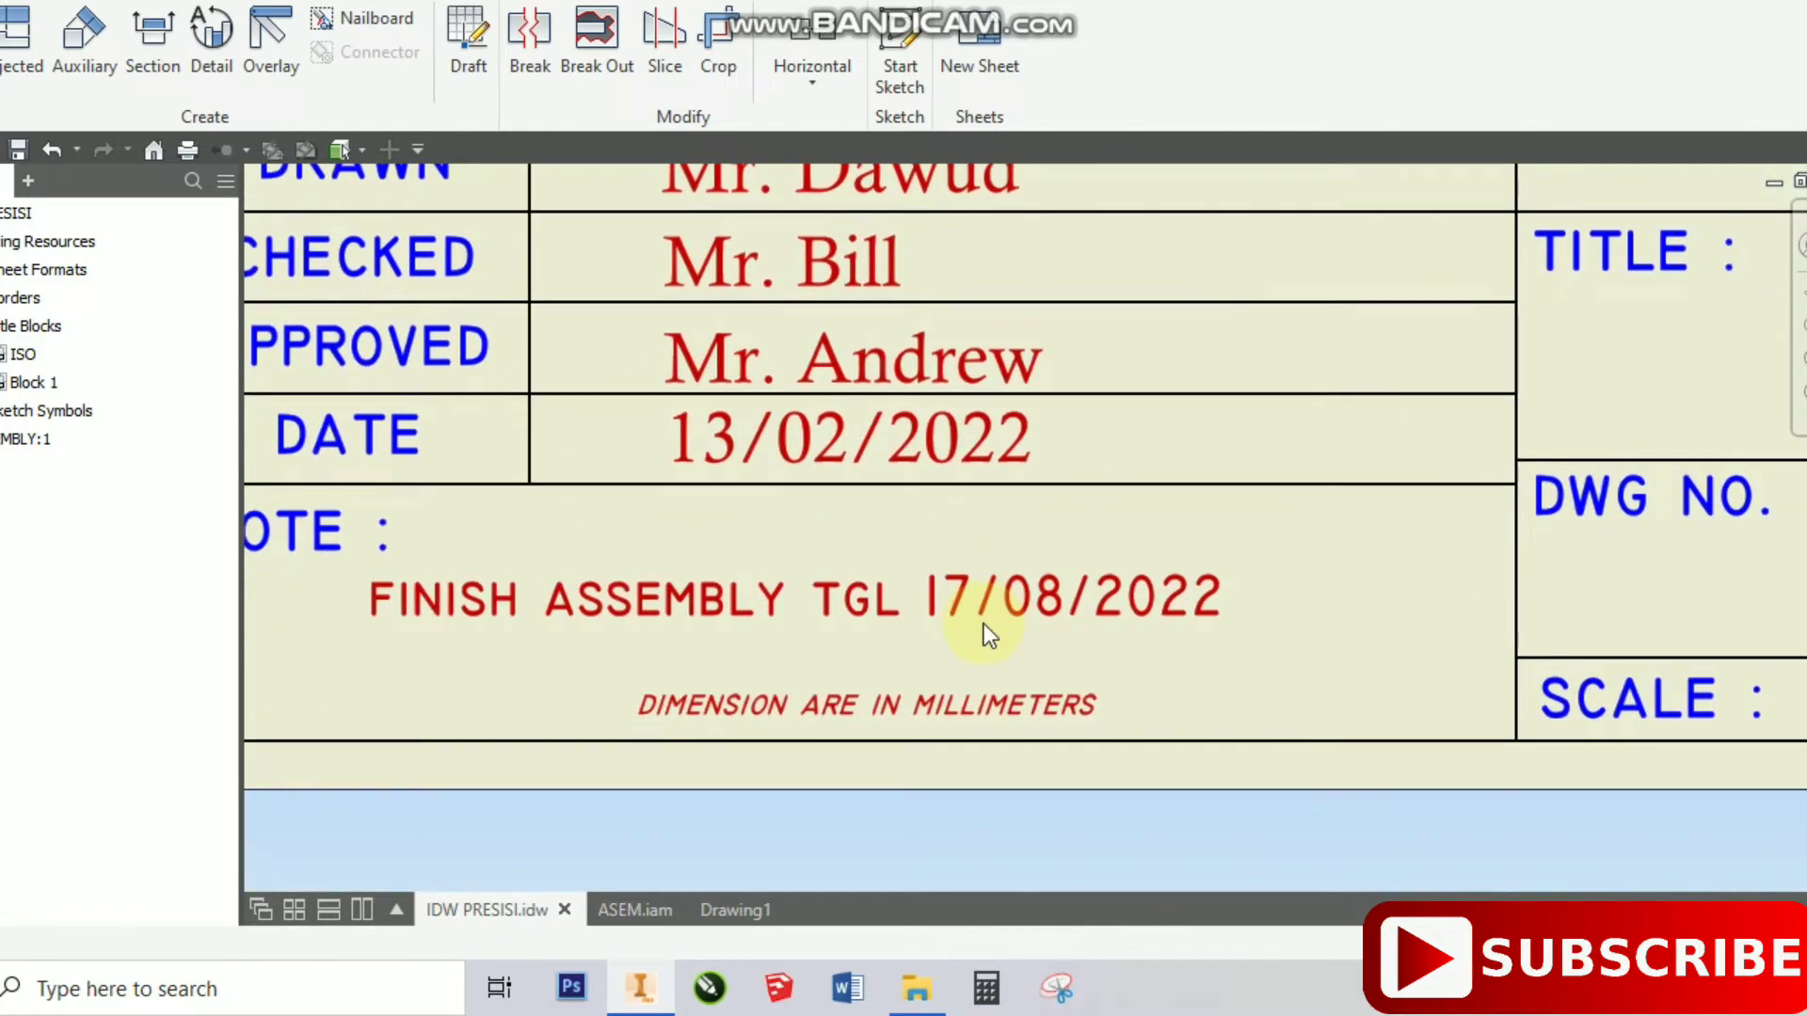
pyautogui.scroll(-3, 988, 635)
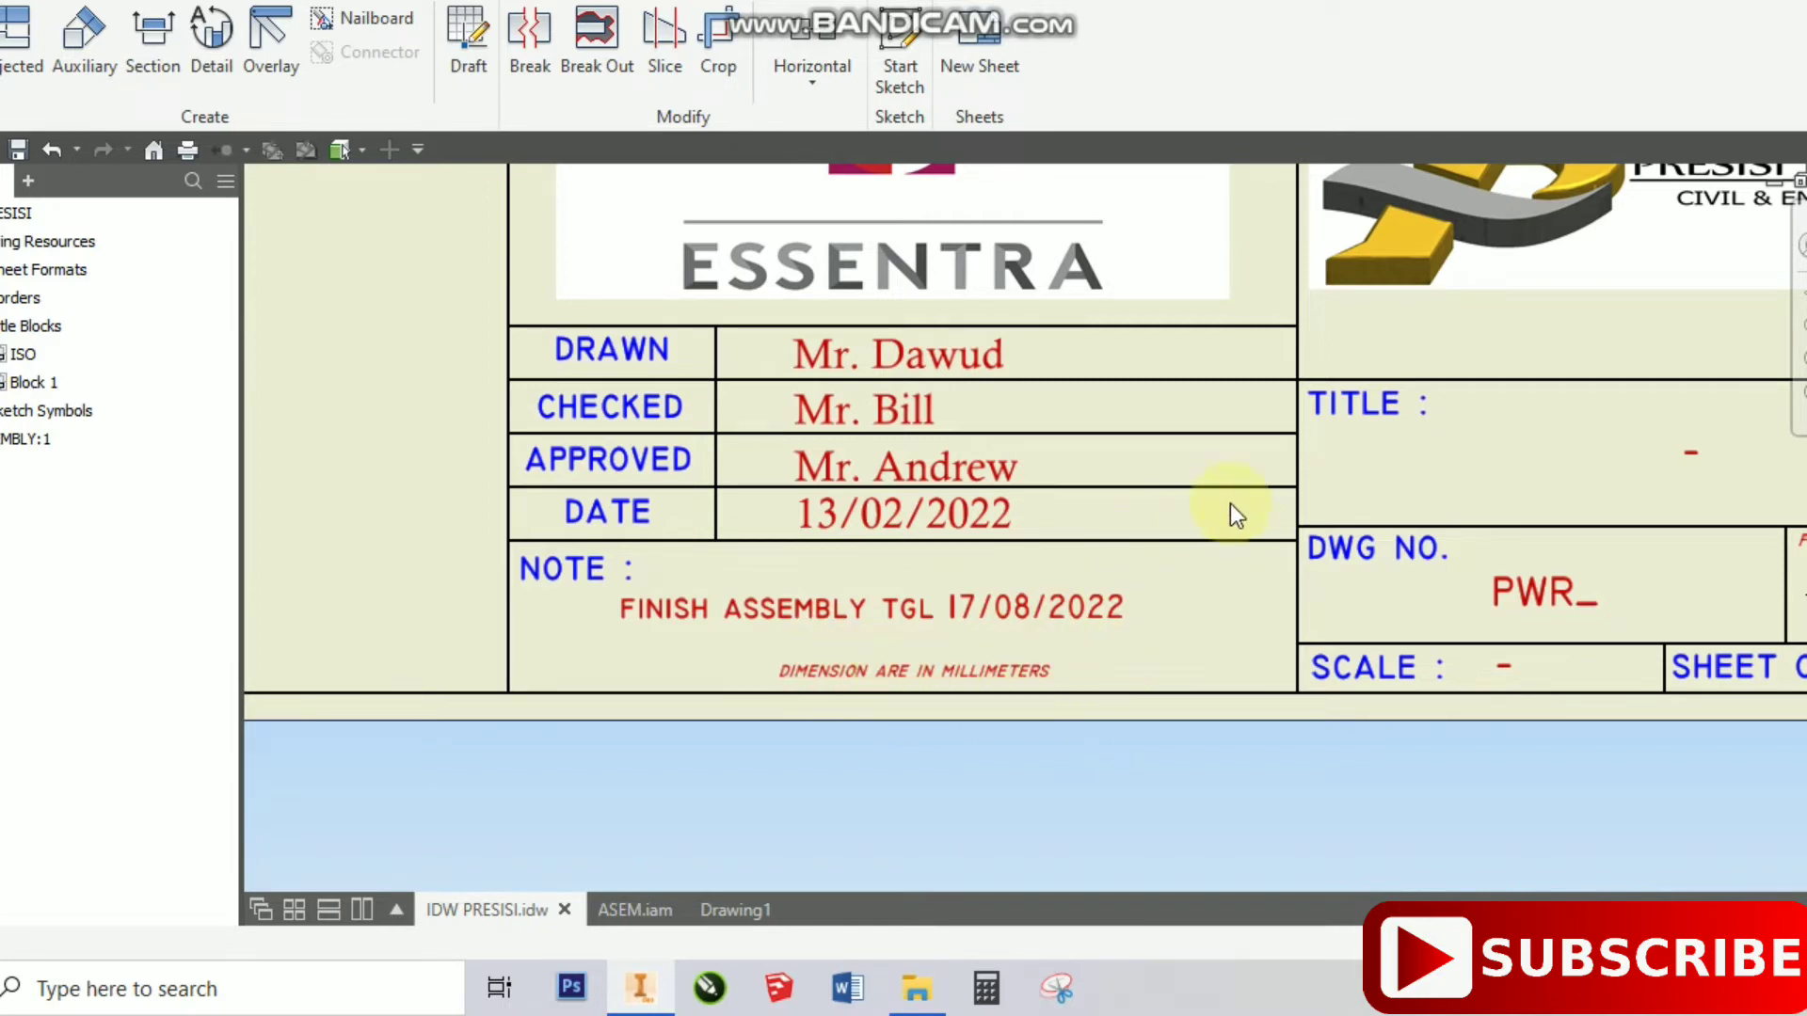
pyautogui.scroll(-5, 1189, 525)
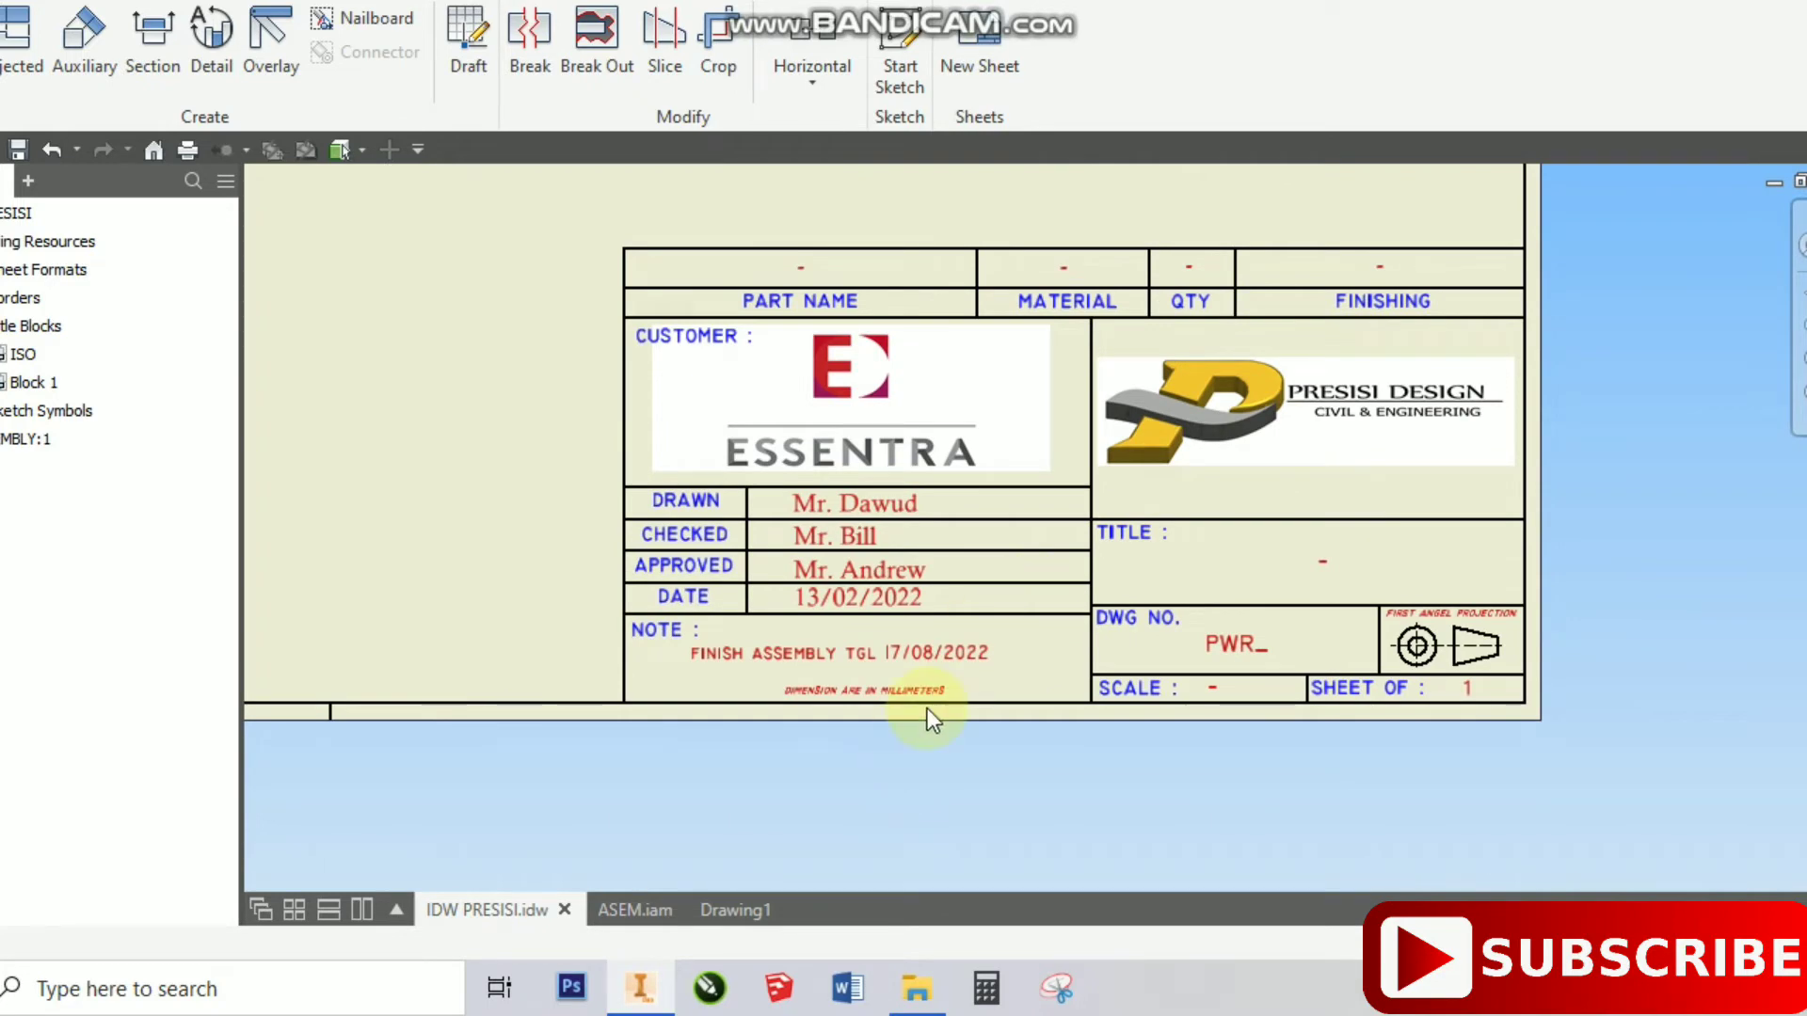
# - Examine the title and drawing number fields, compare them with the default title block in Drawing1, and return to IDW PRESISI.idw
pyautogui.scroll(3, 979, 689)
pyautogui.scroll(-2, 983, 695)
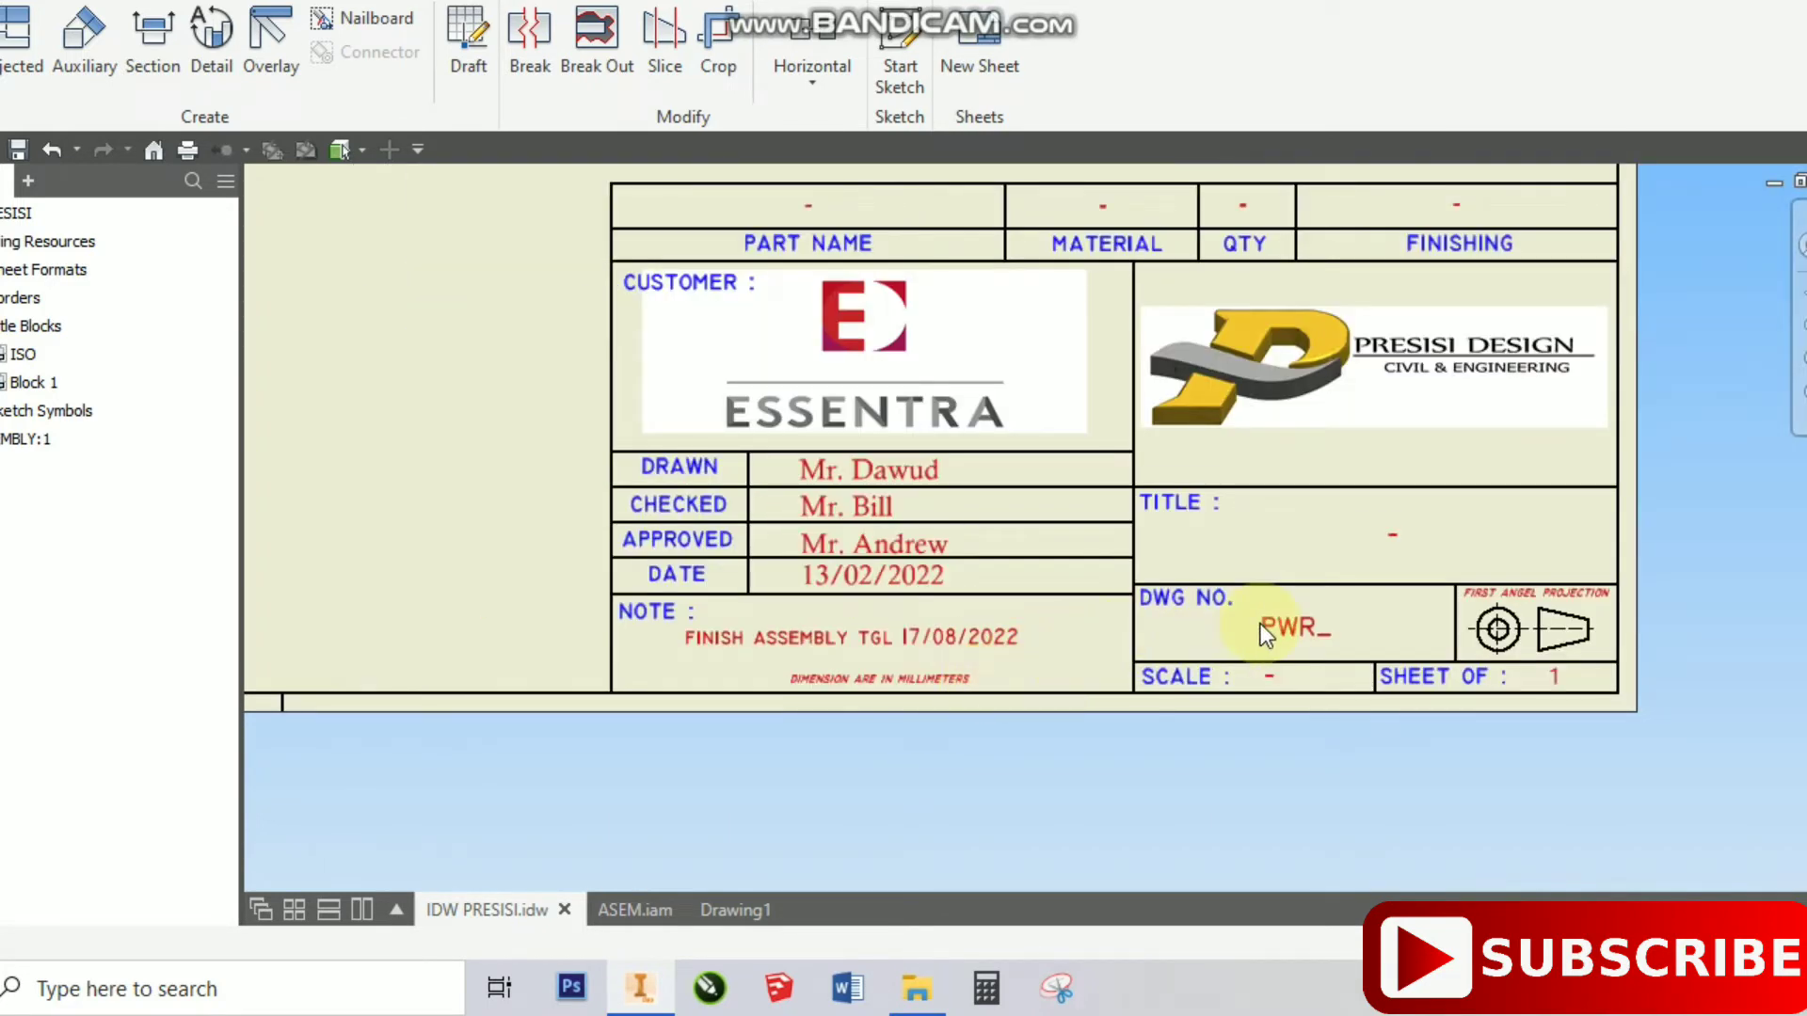
pyautogui.scroll(3, 1227, 586)
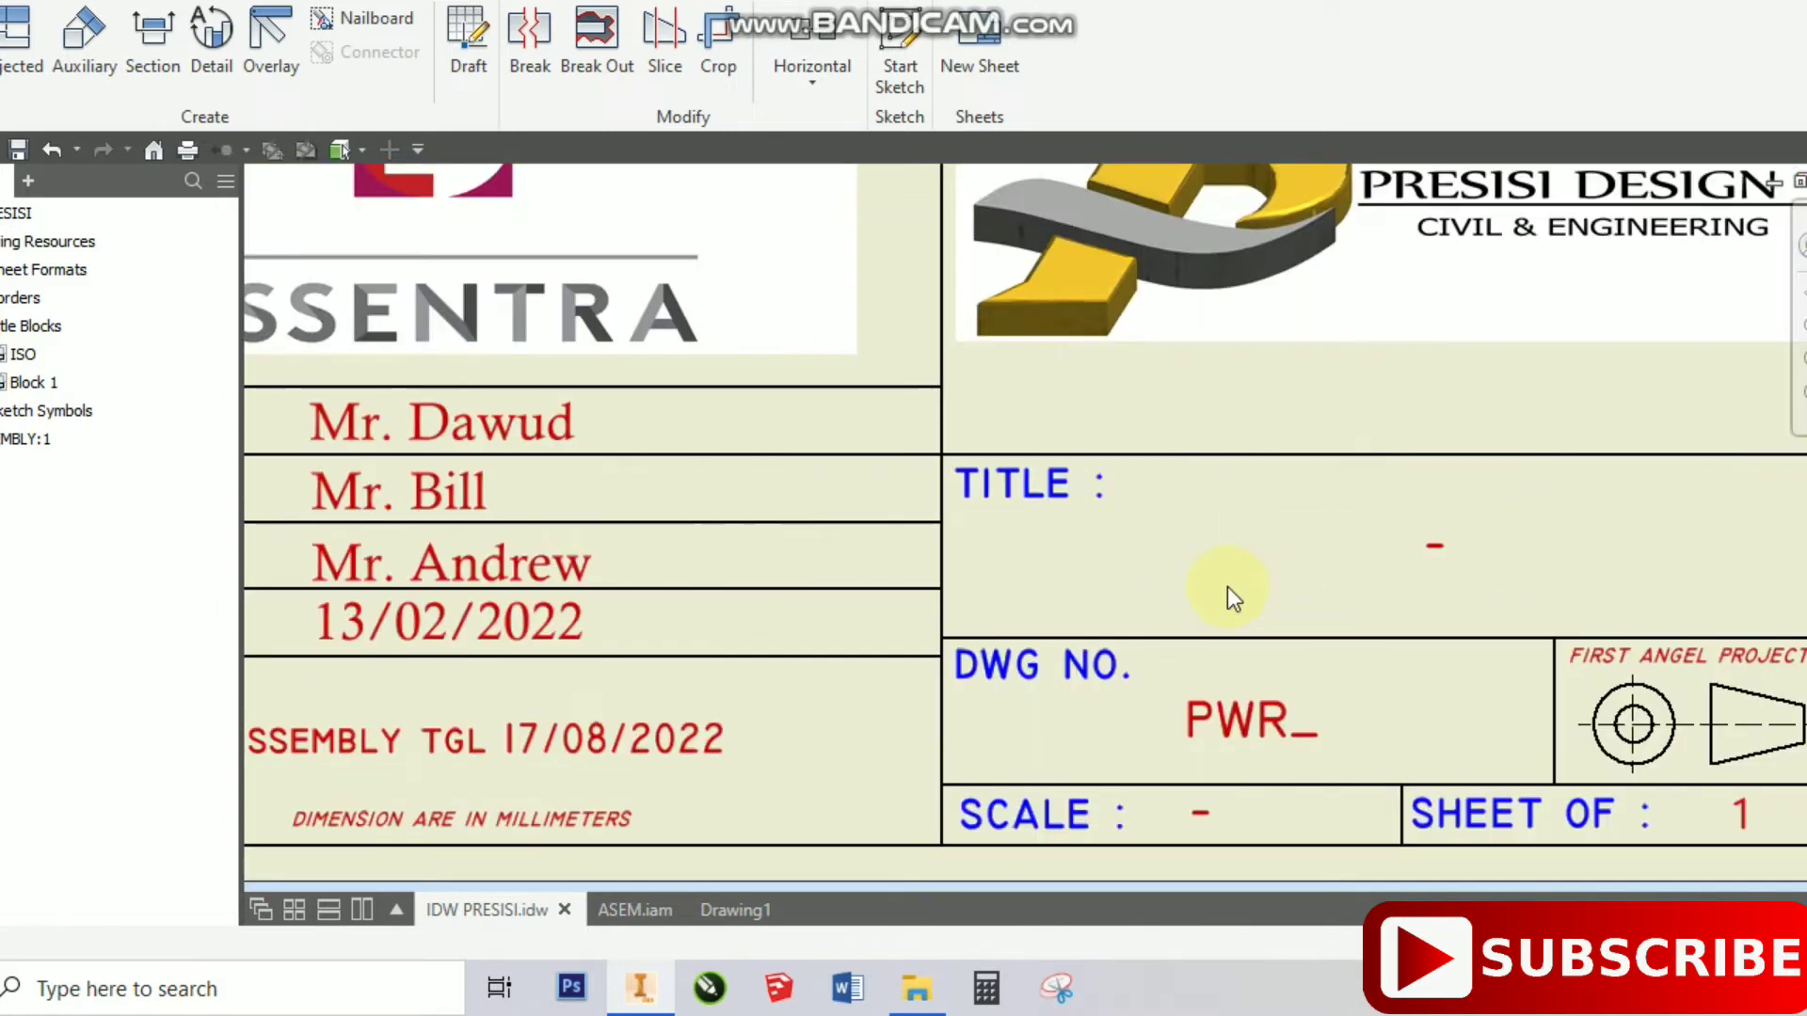
pyautogui.scroll(-2, 1227, 586)
pyautogui.scroll(-1, 1228, 585)
pyautogui.scroll(3, 1227, 585)
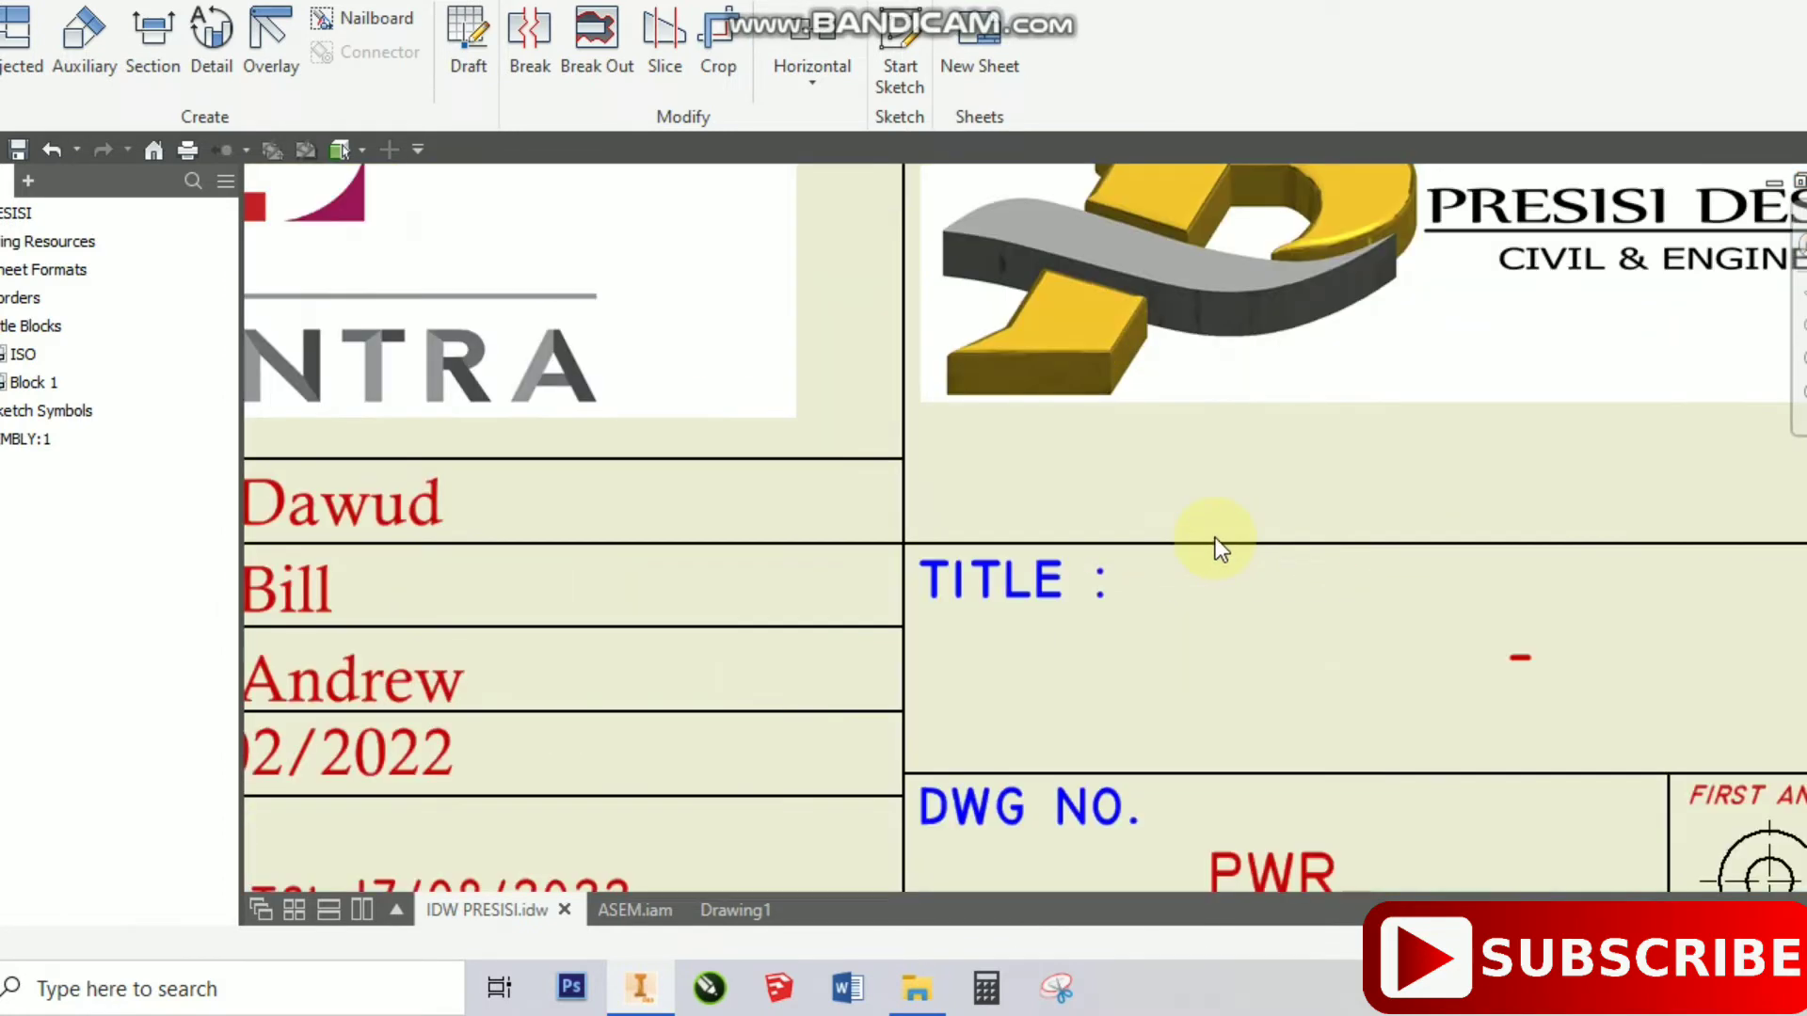
pyautogui.scroll(-2, 1216, 541)
pyautogui.scroll(-2, 1216, 541)
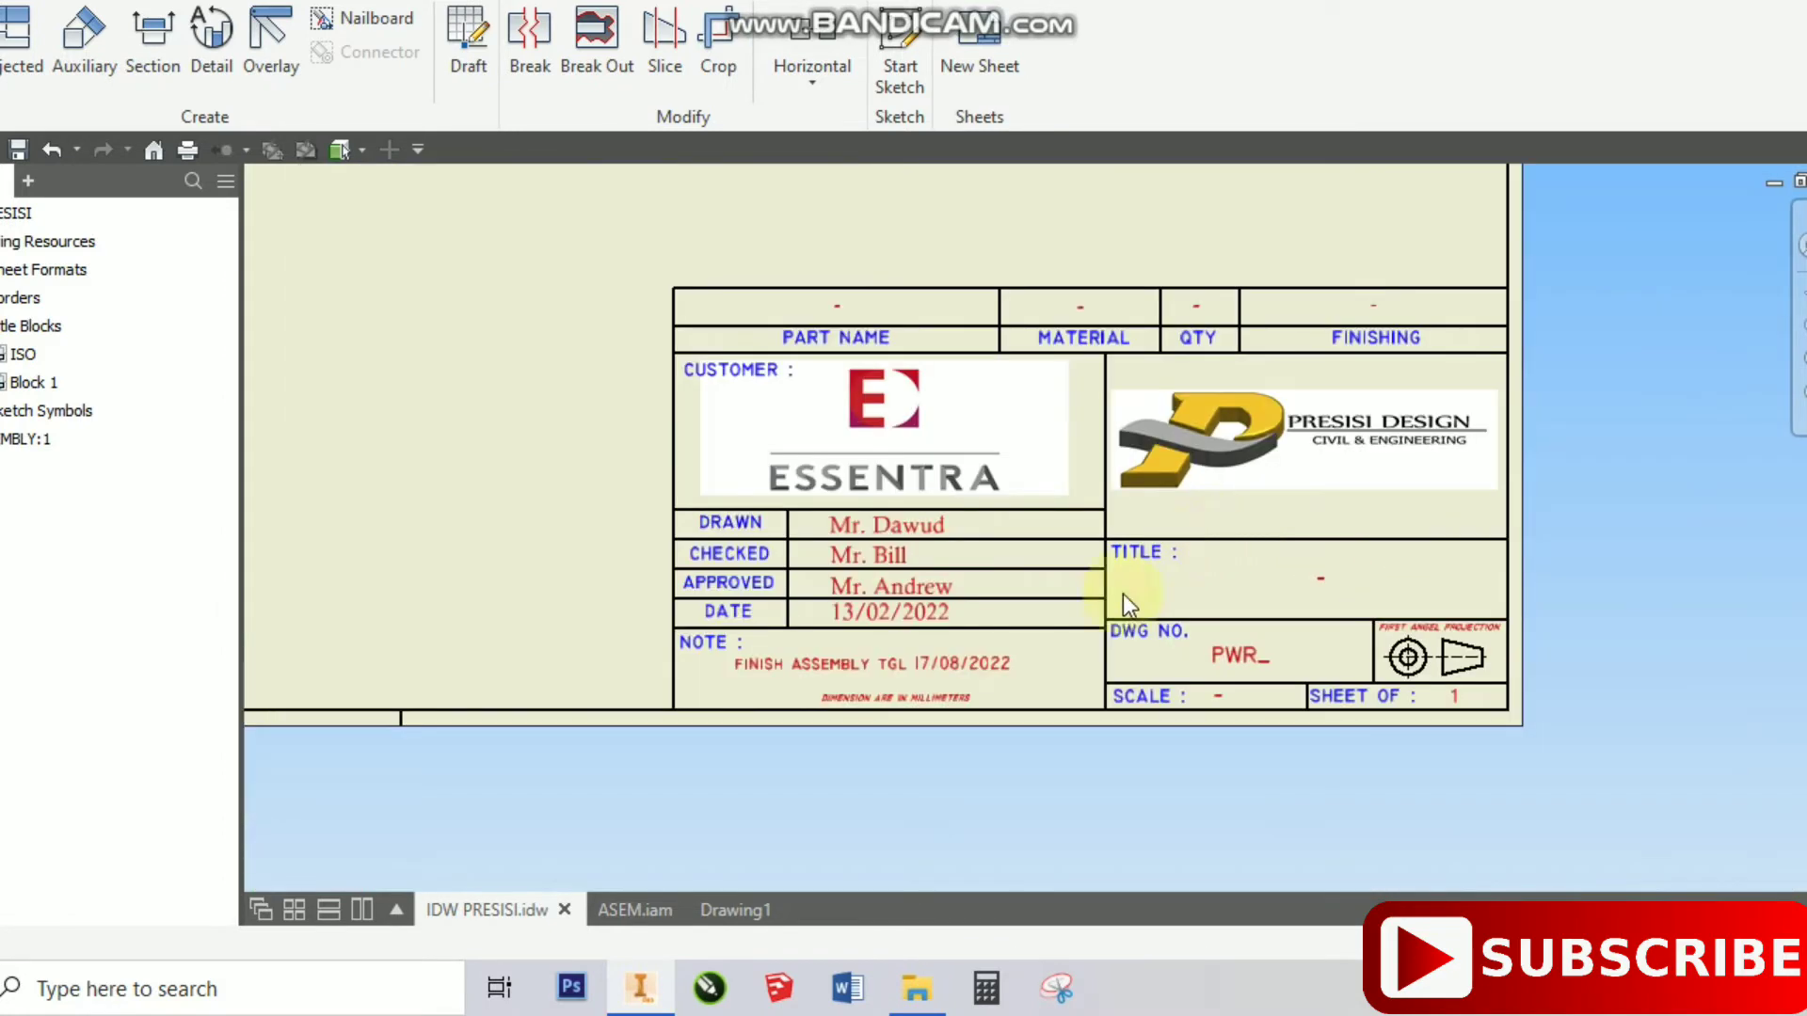
pyautogui.click(732, 907)
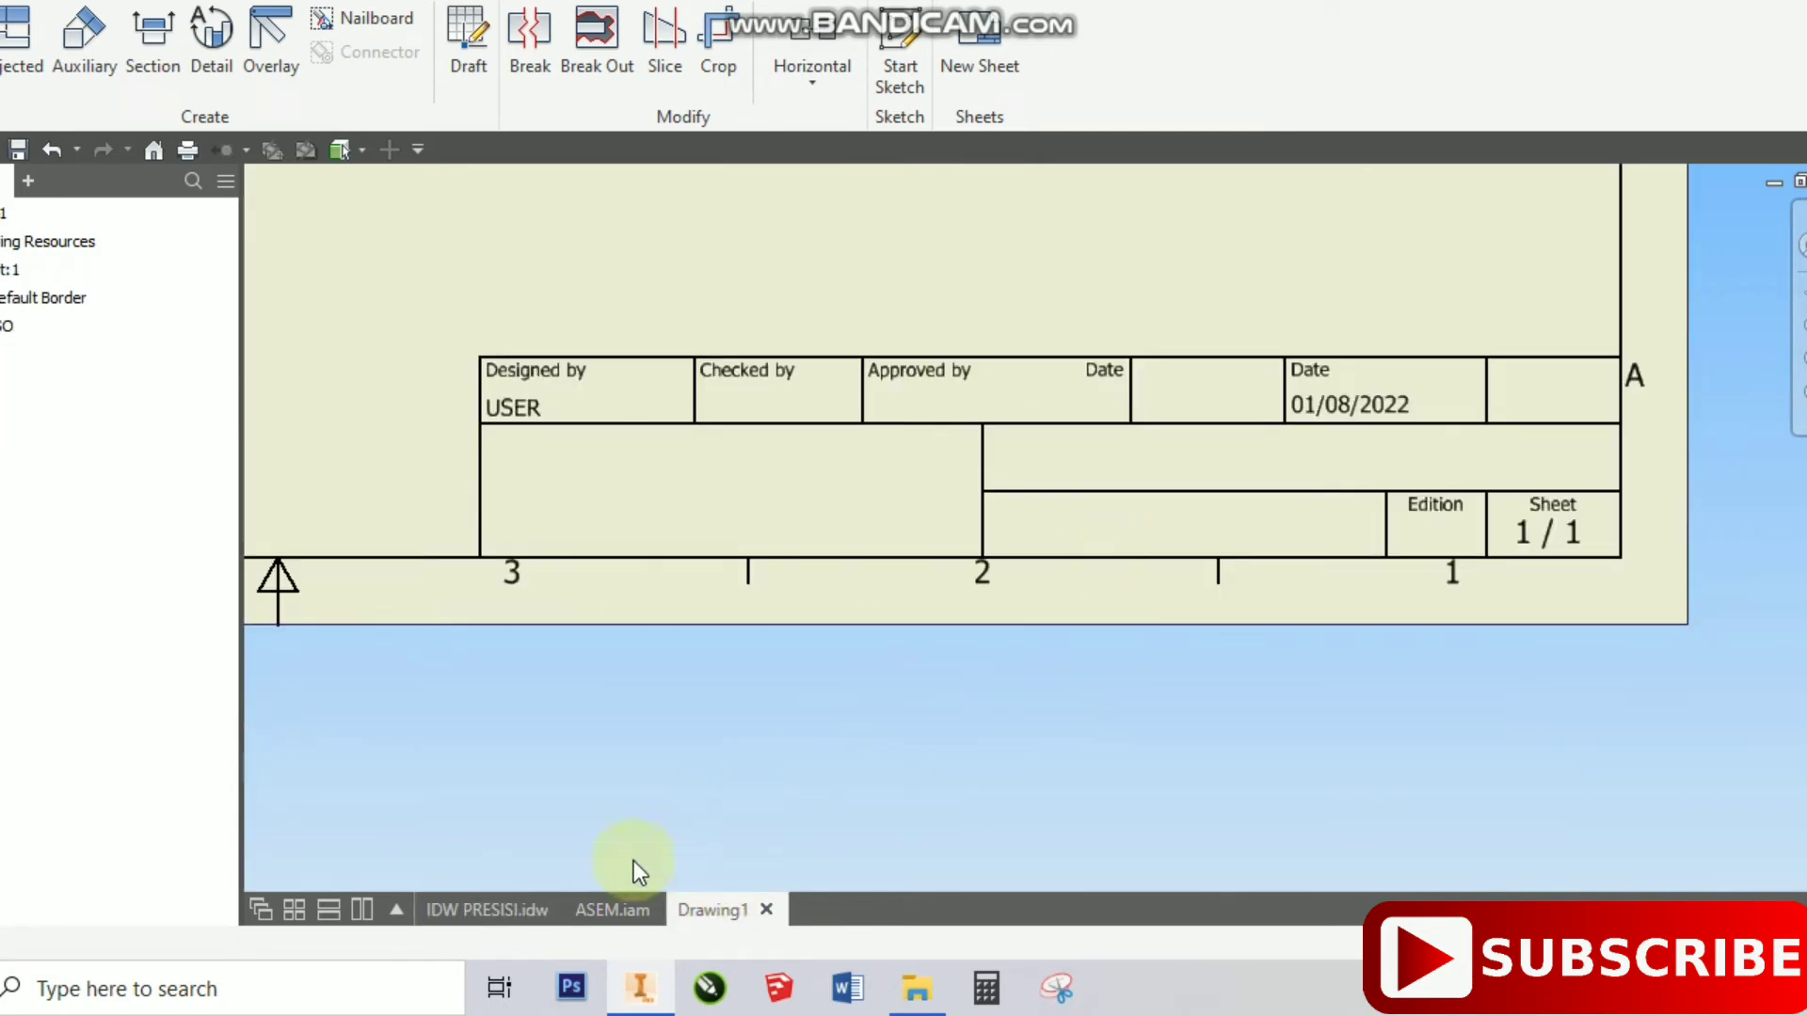
pyautogui.click(478, 913)
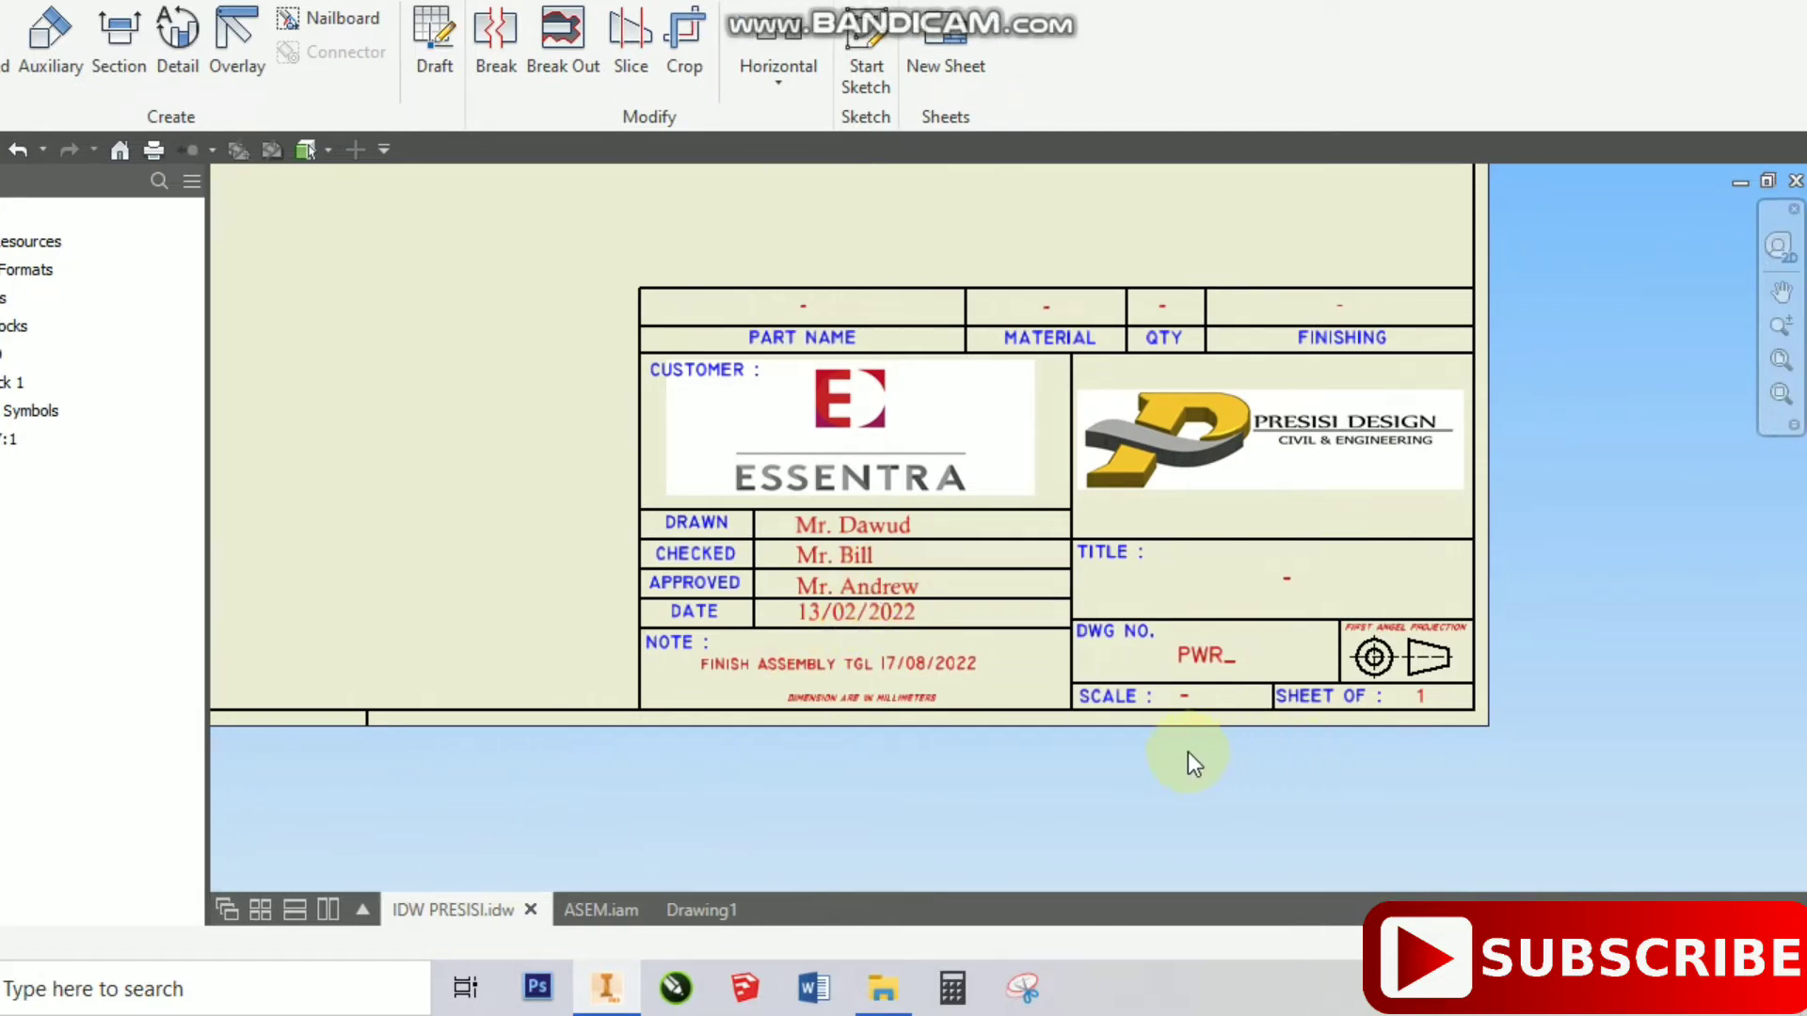
# - Switch to ASEM.iam and inspect the assembly model from an isometric viewpoint
pyautogui.click(569, 911)
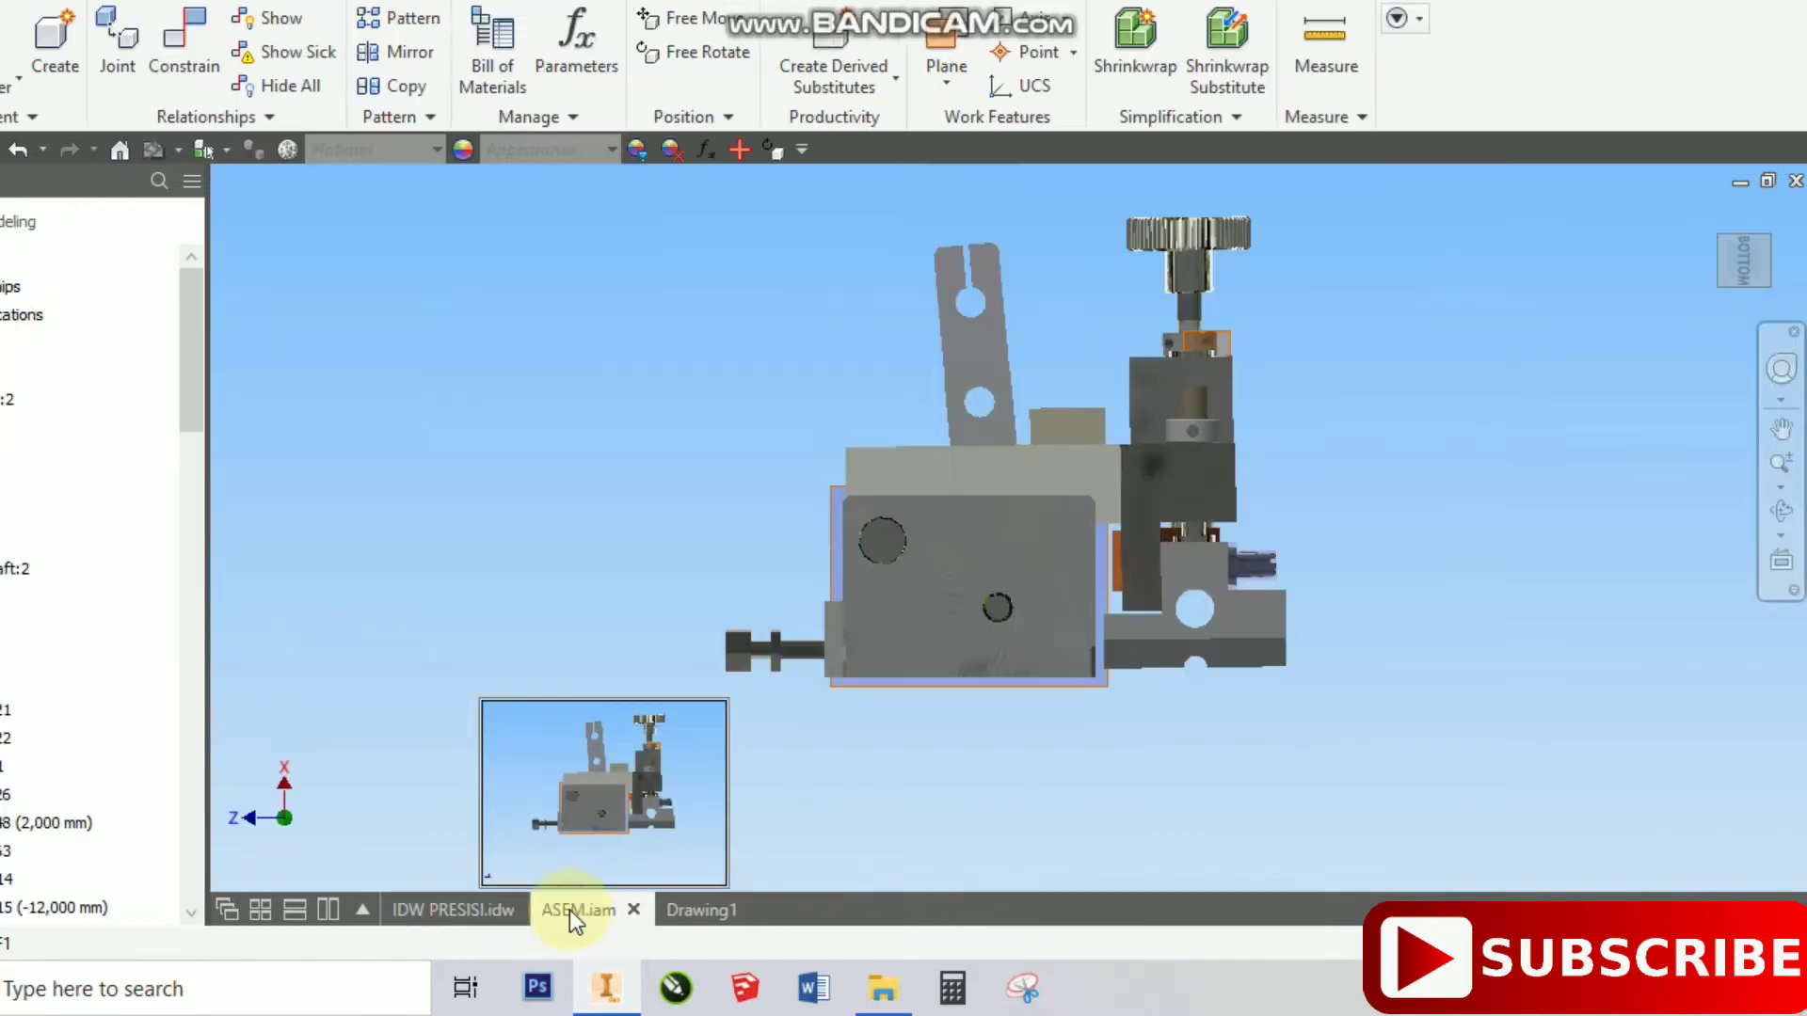
pyautogui.click(1766, 256)
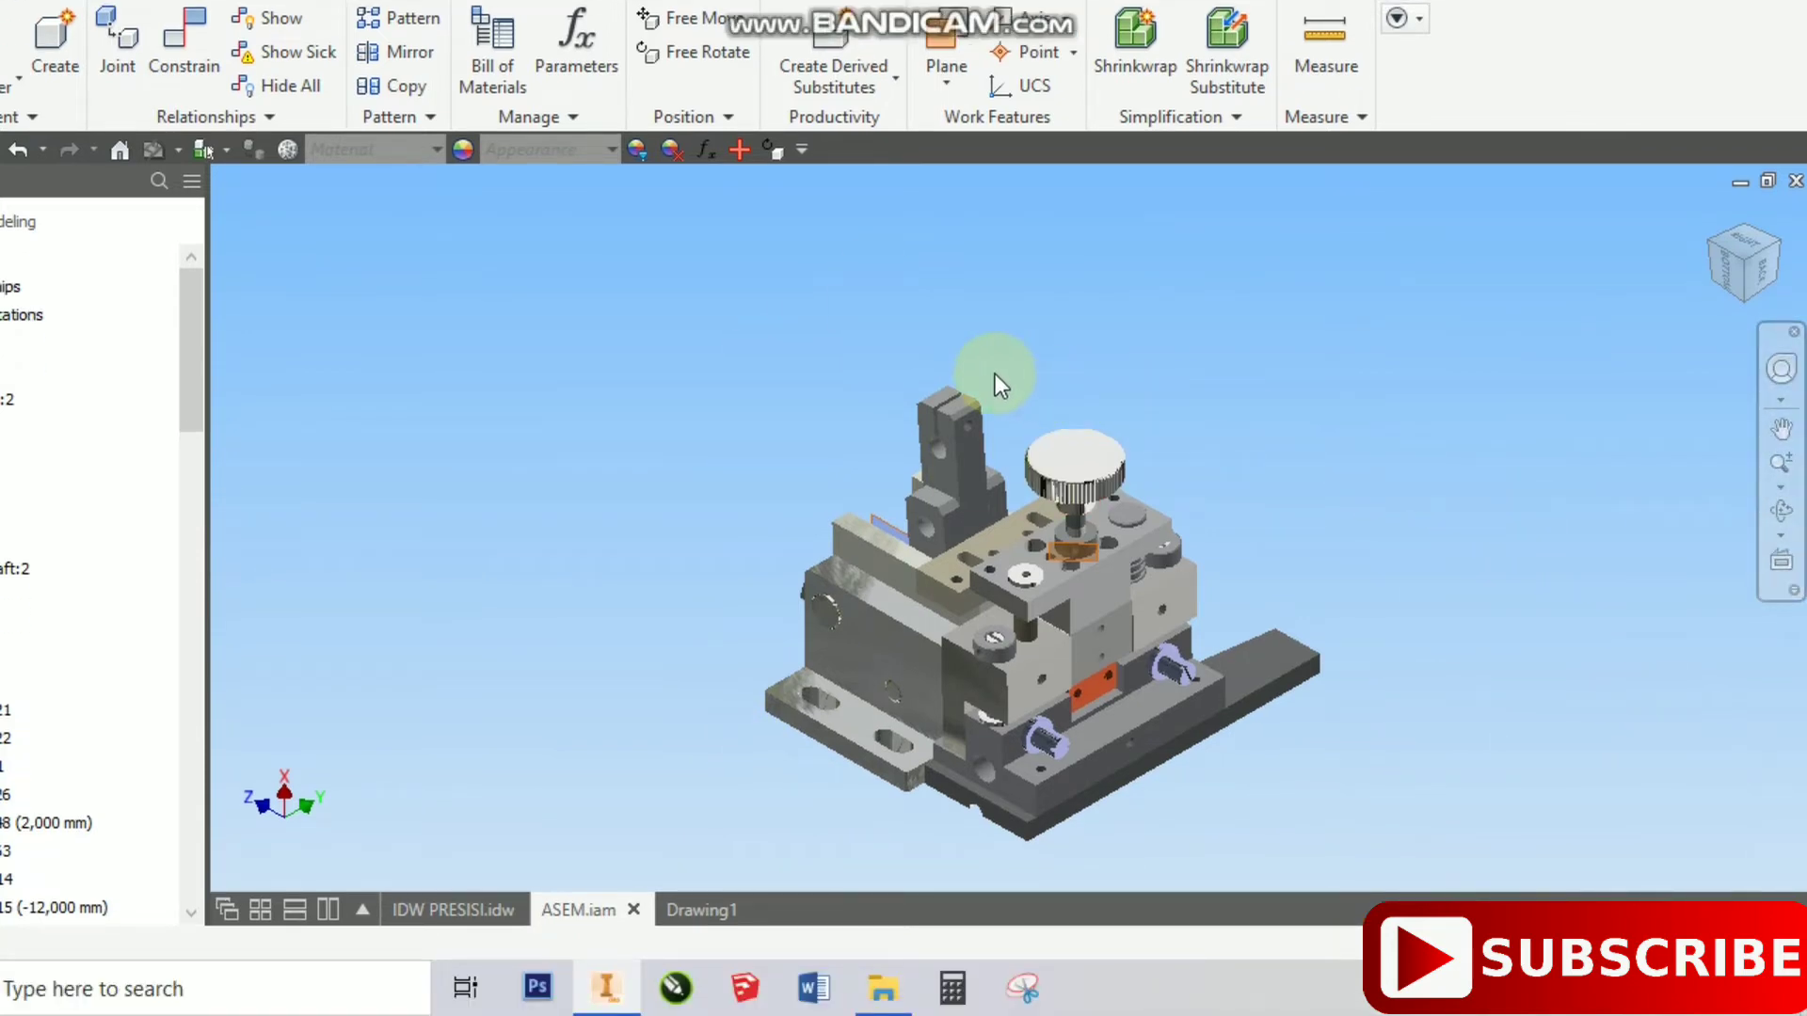
pyautogui.moveTo(881, 625); pyautogui.dragTo(844, 543, button='middle')
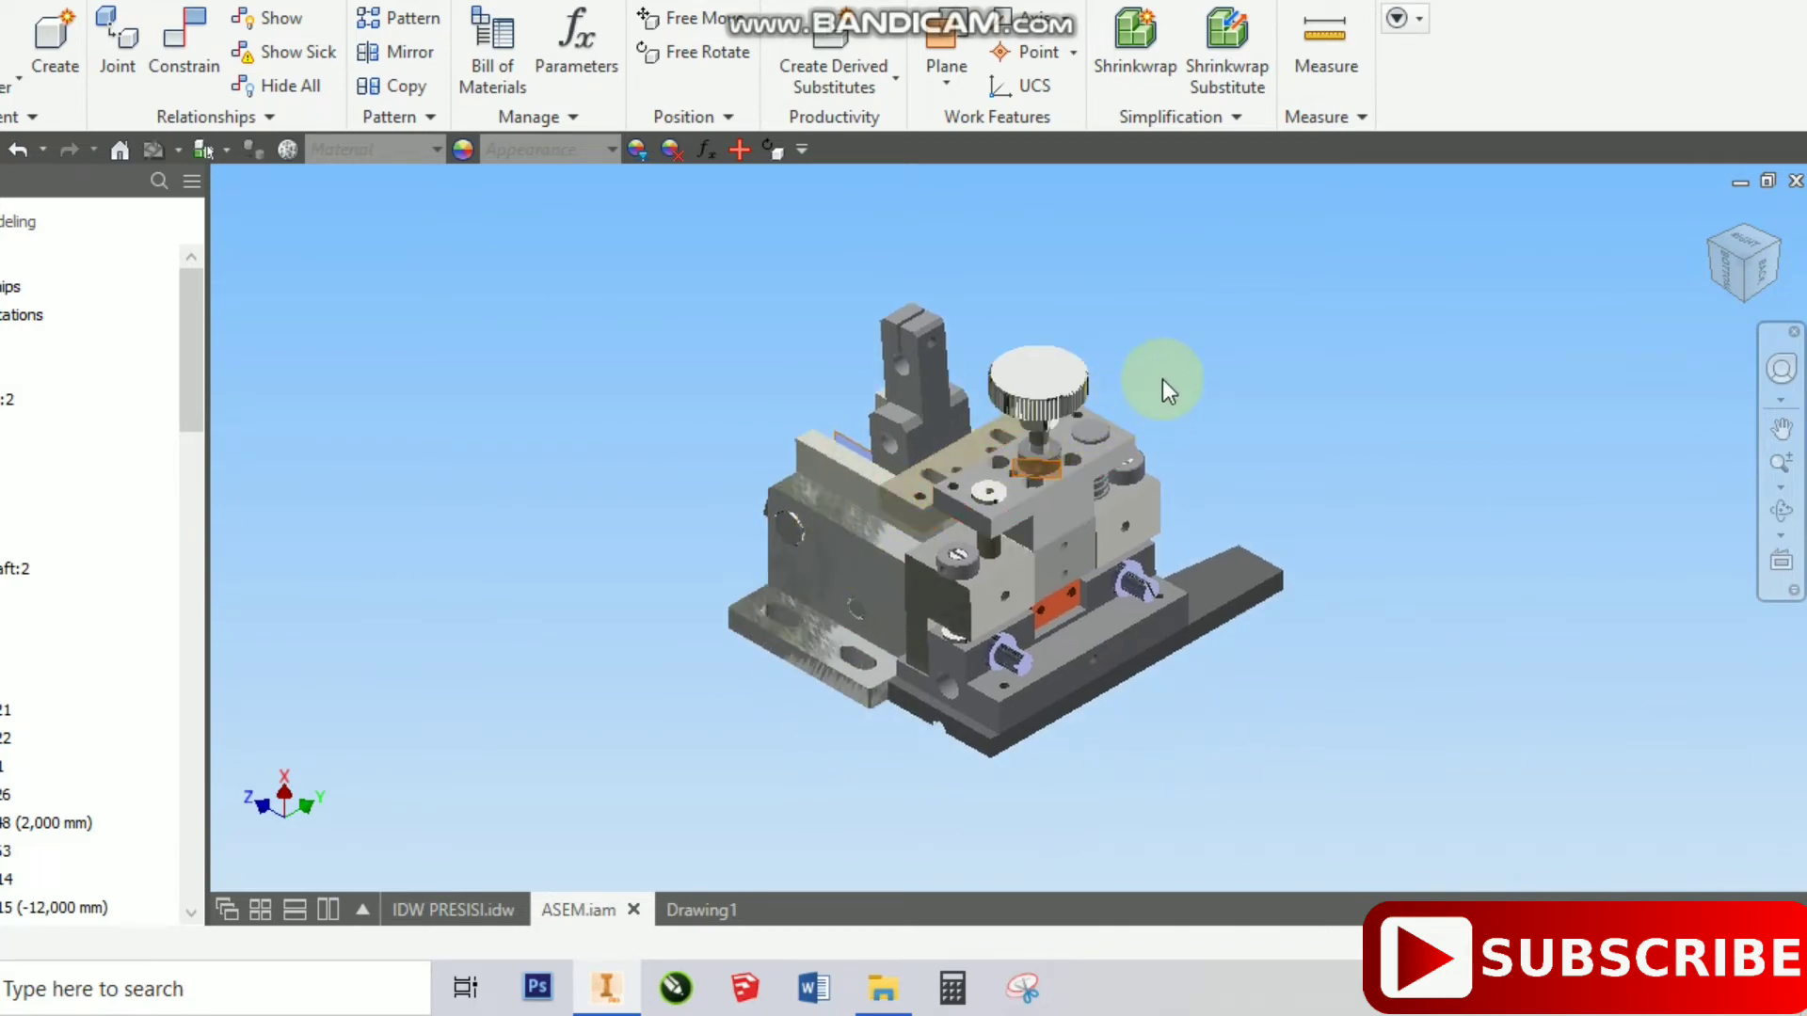
# - In IDW PRESISI.idw, place a 1:2 base view of ASEM.iam, rotated 90° counterclockwise from Front, and move it to the sheet's upper-left area
pyautogui.click(460, 912)
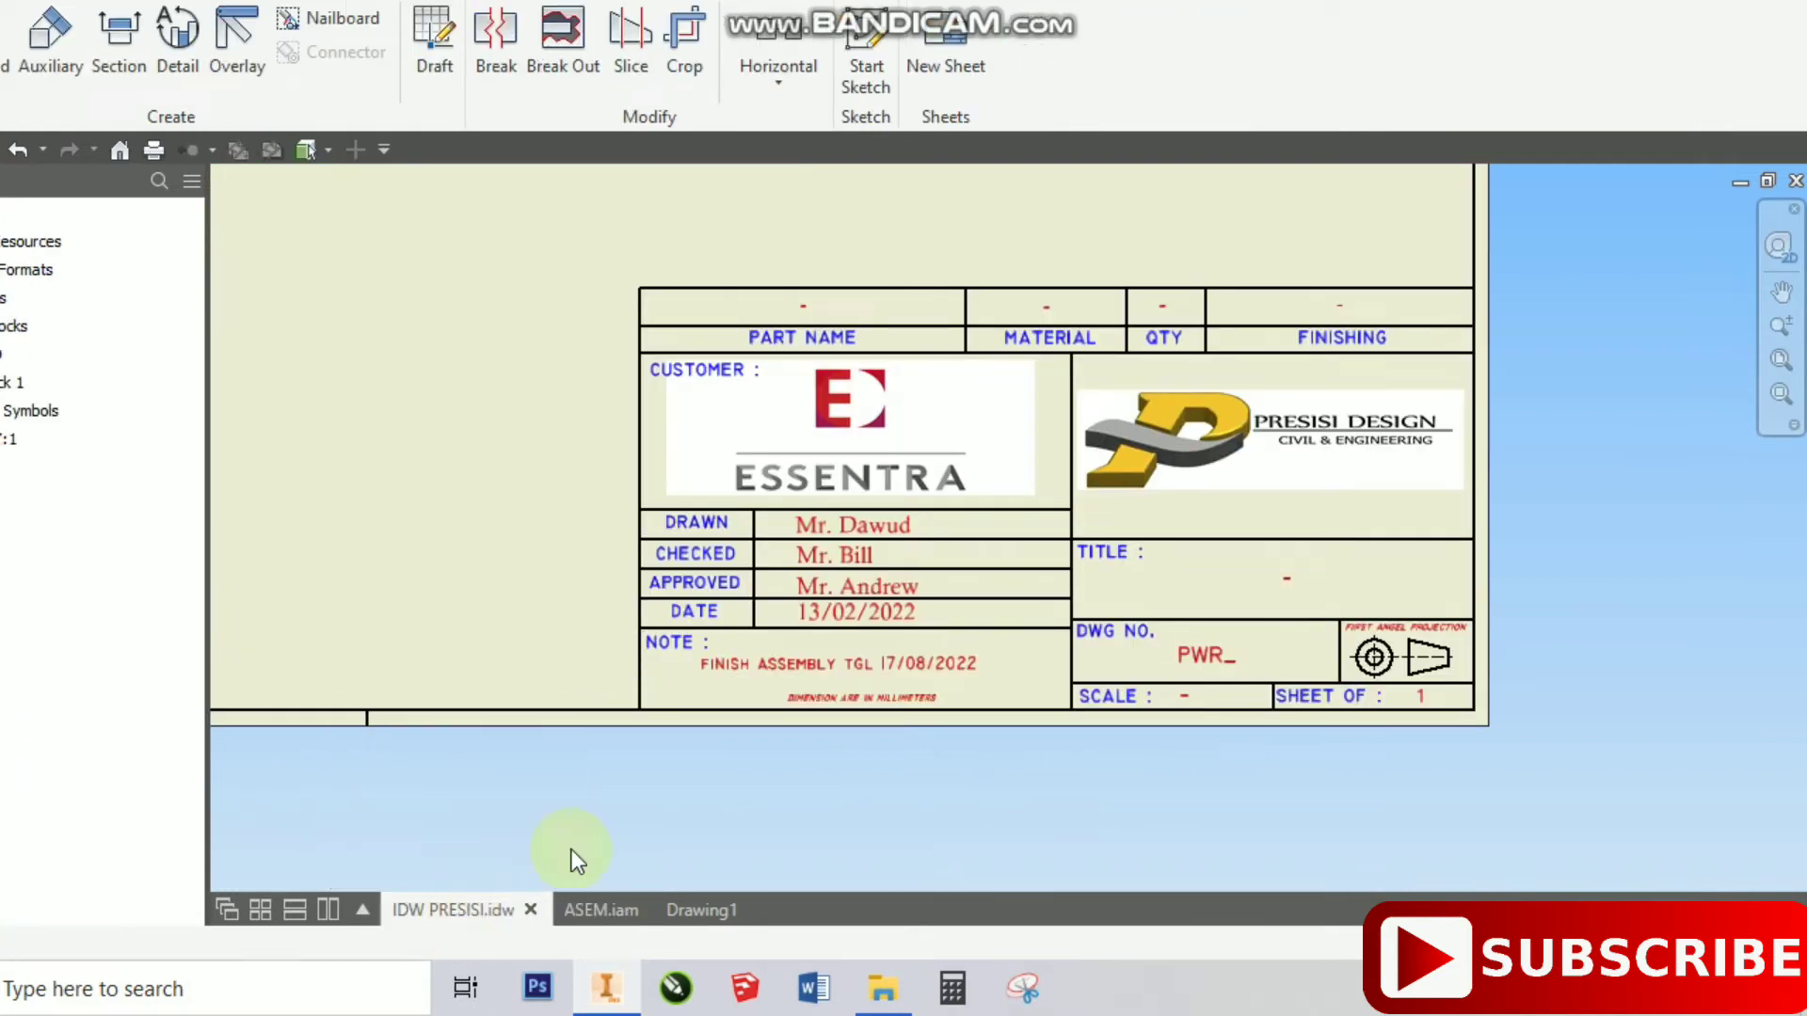
pyautogui.scroll(-3, 1419, 583)
pyautogui.moveTo(1001, 314); pyautogui.dragTo(1229, 506, button='middle')
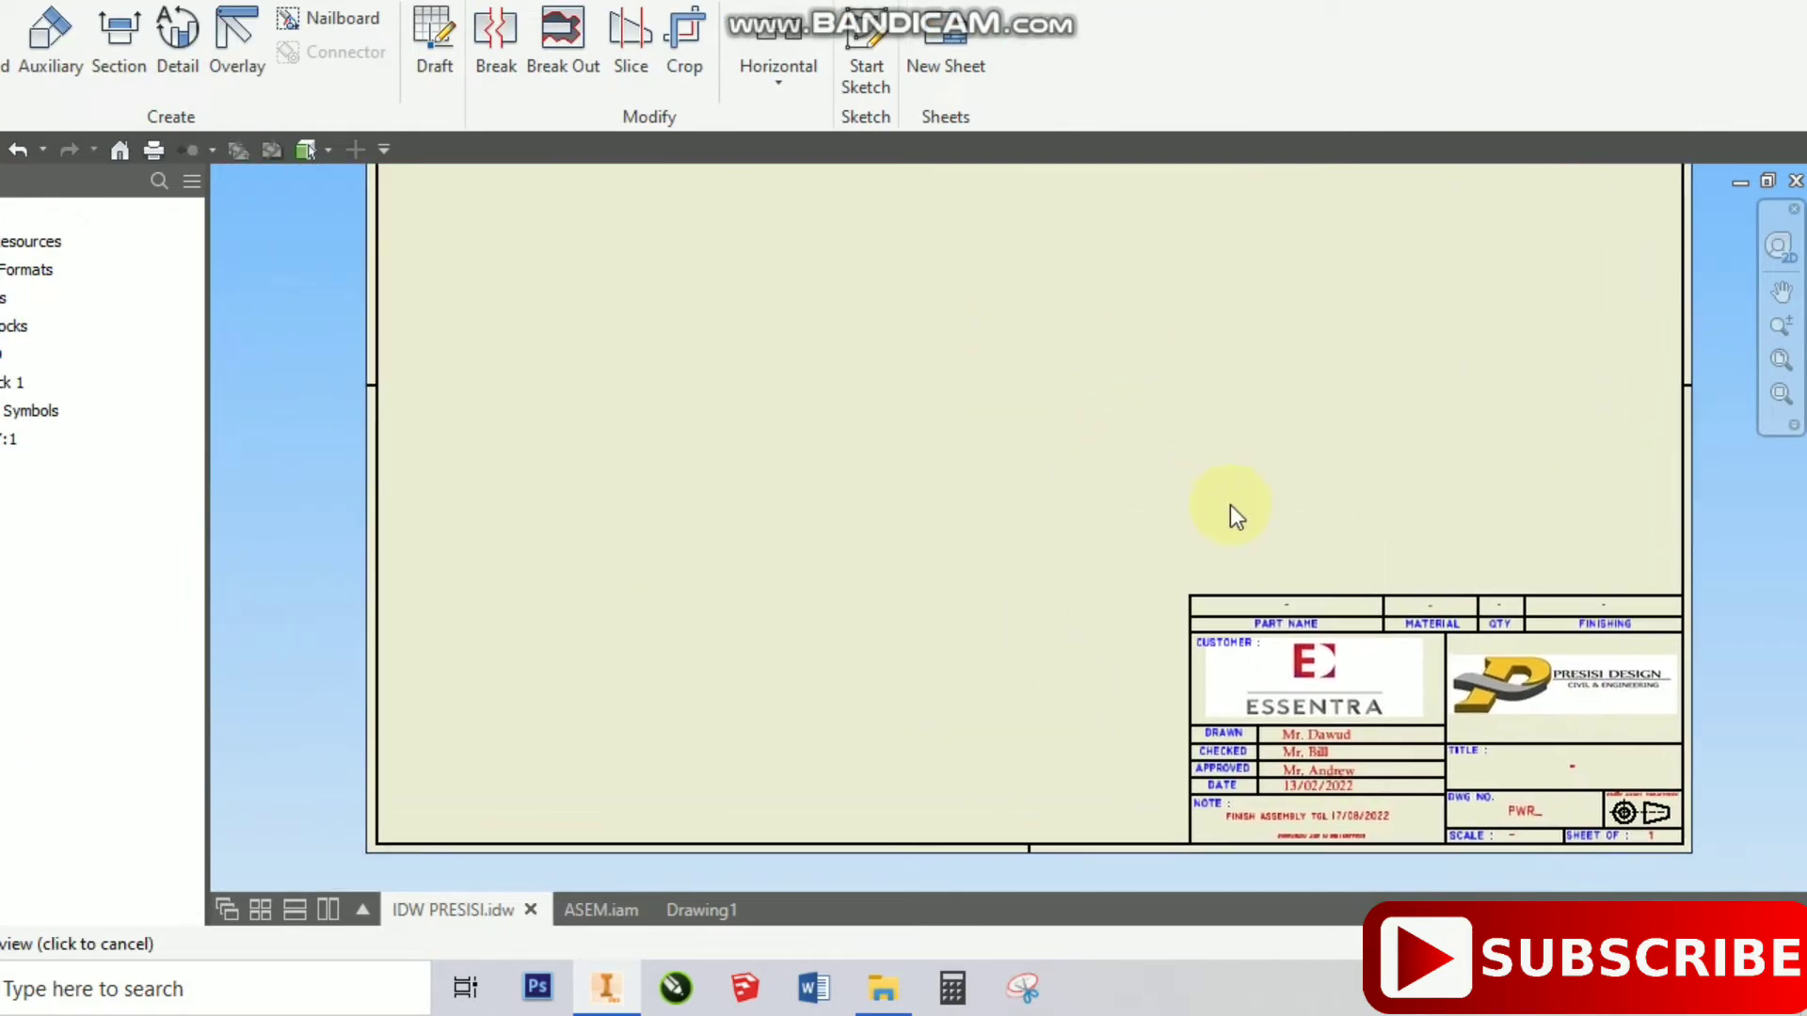
pyautogui.scroll(-3, 1037, 523)
pyautogui.scroll(2, 1122, 399)
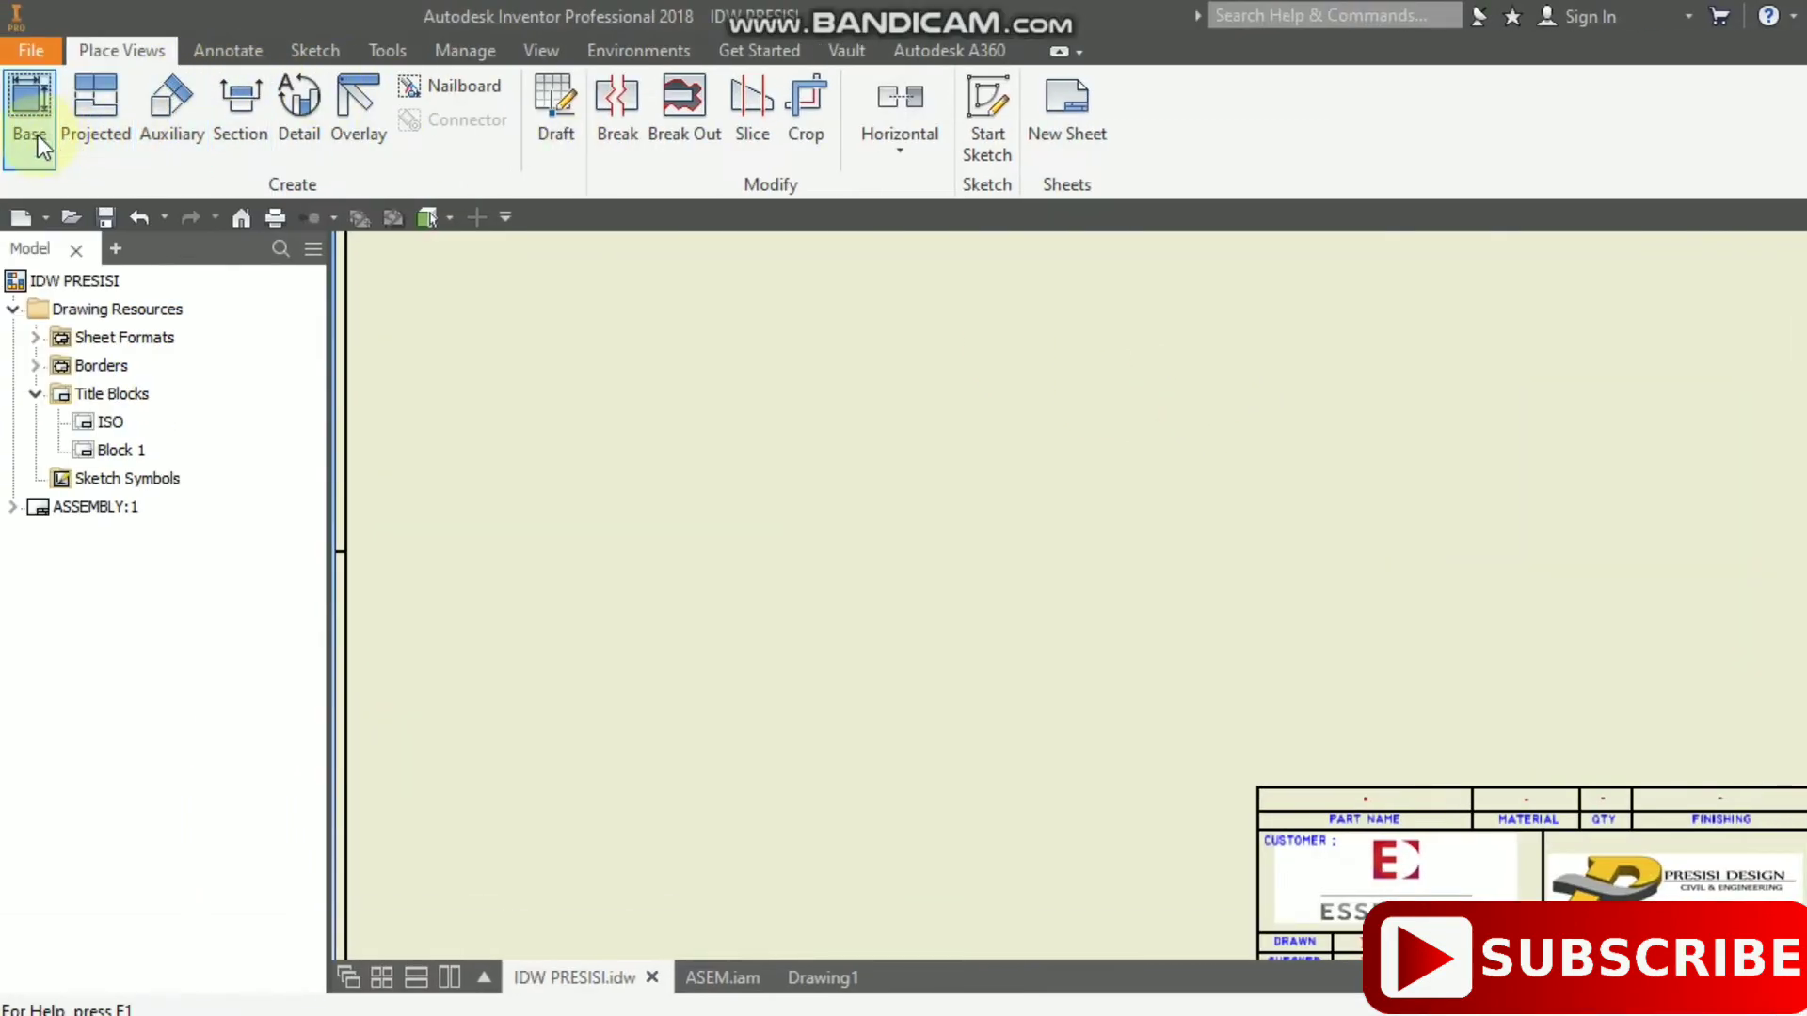
pyautogui.click(37, 134)
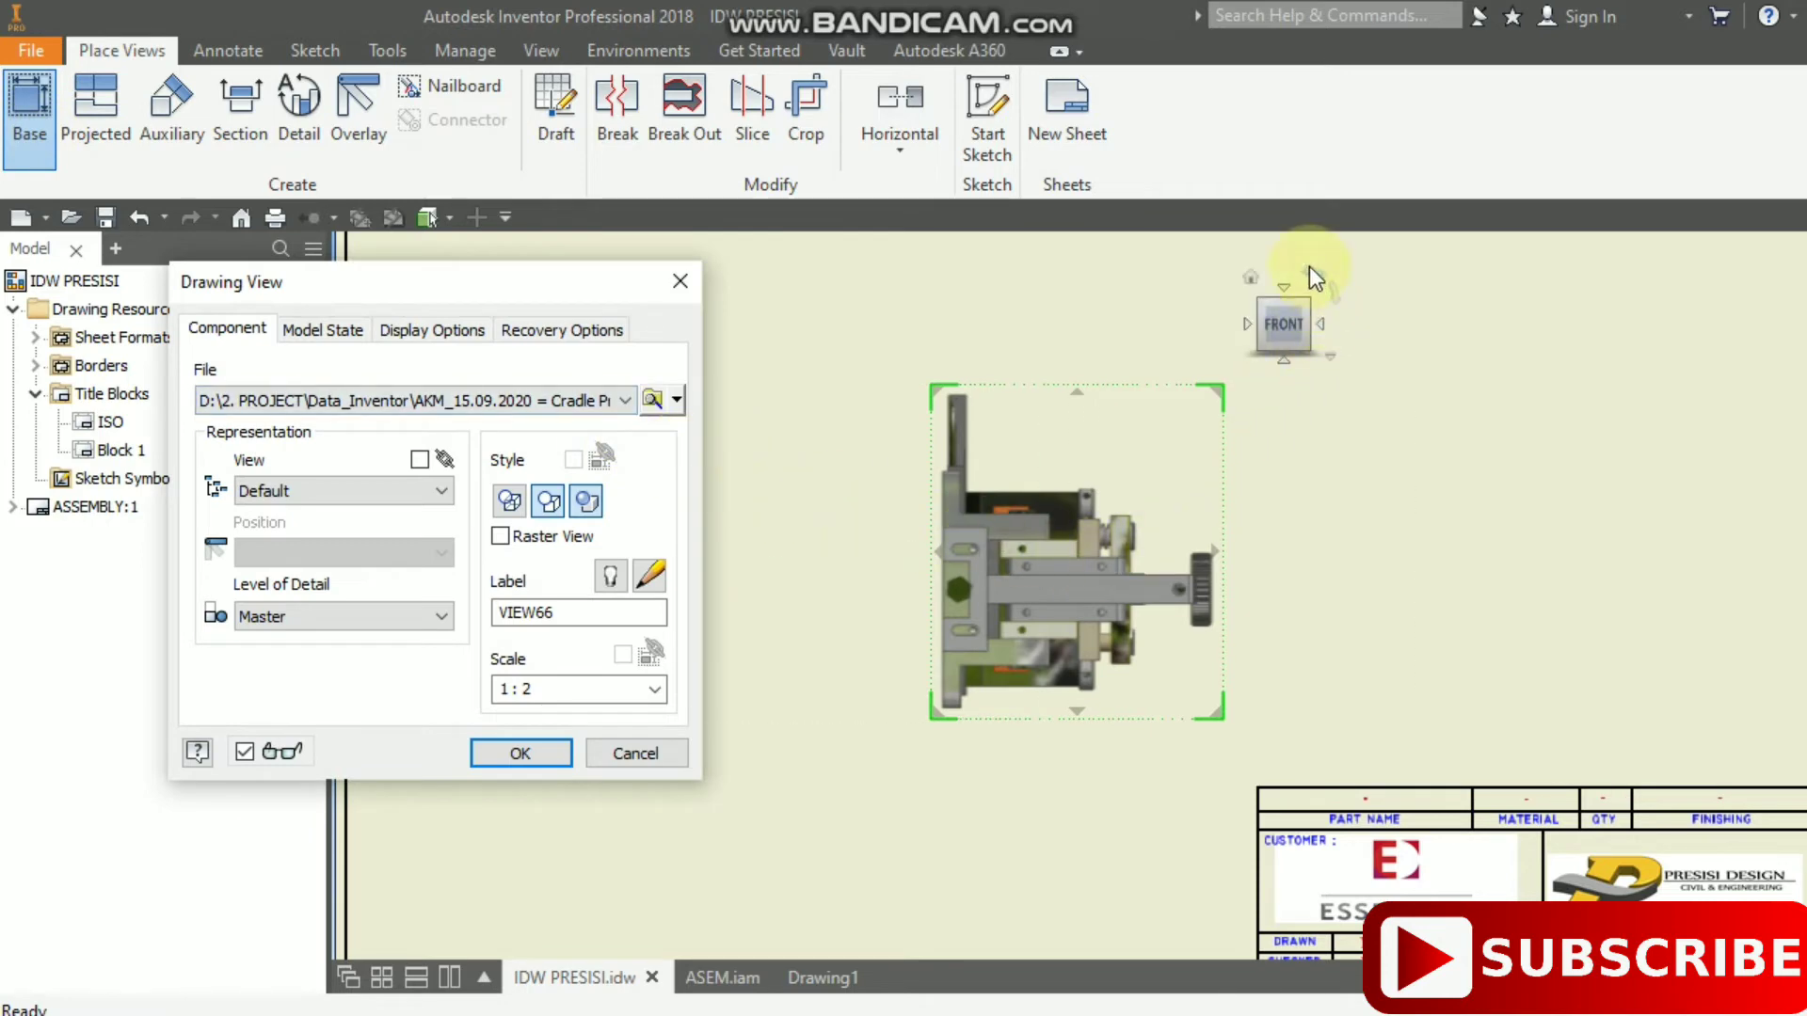
pyautogui.click(1309, 268)
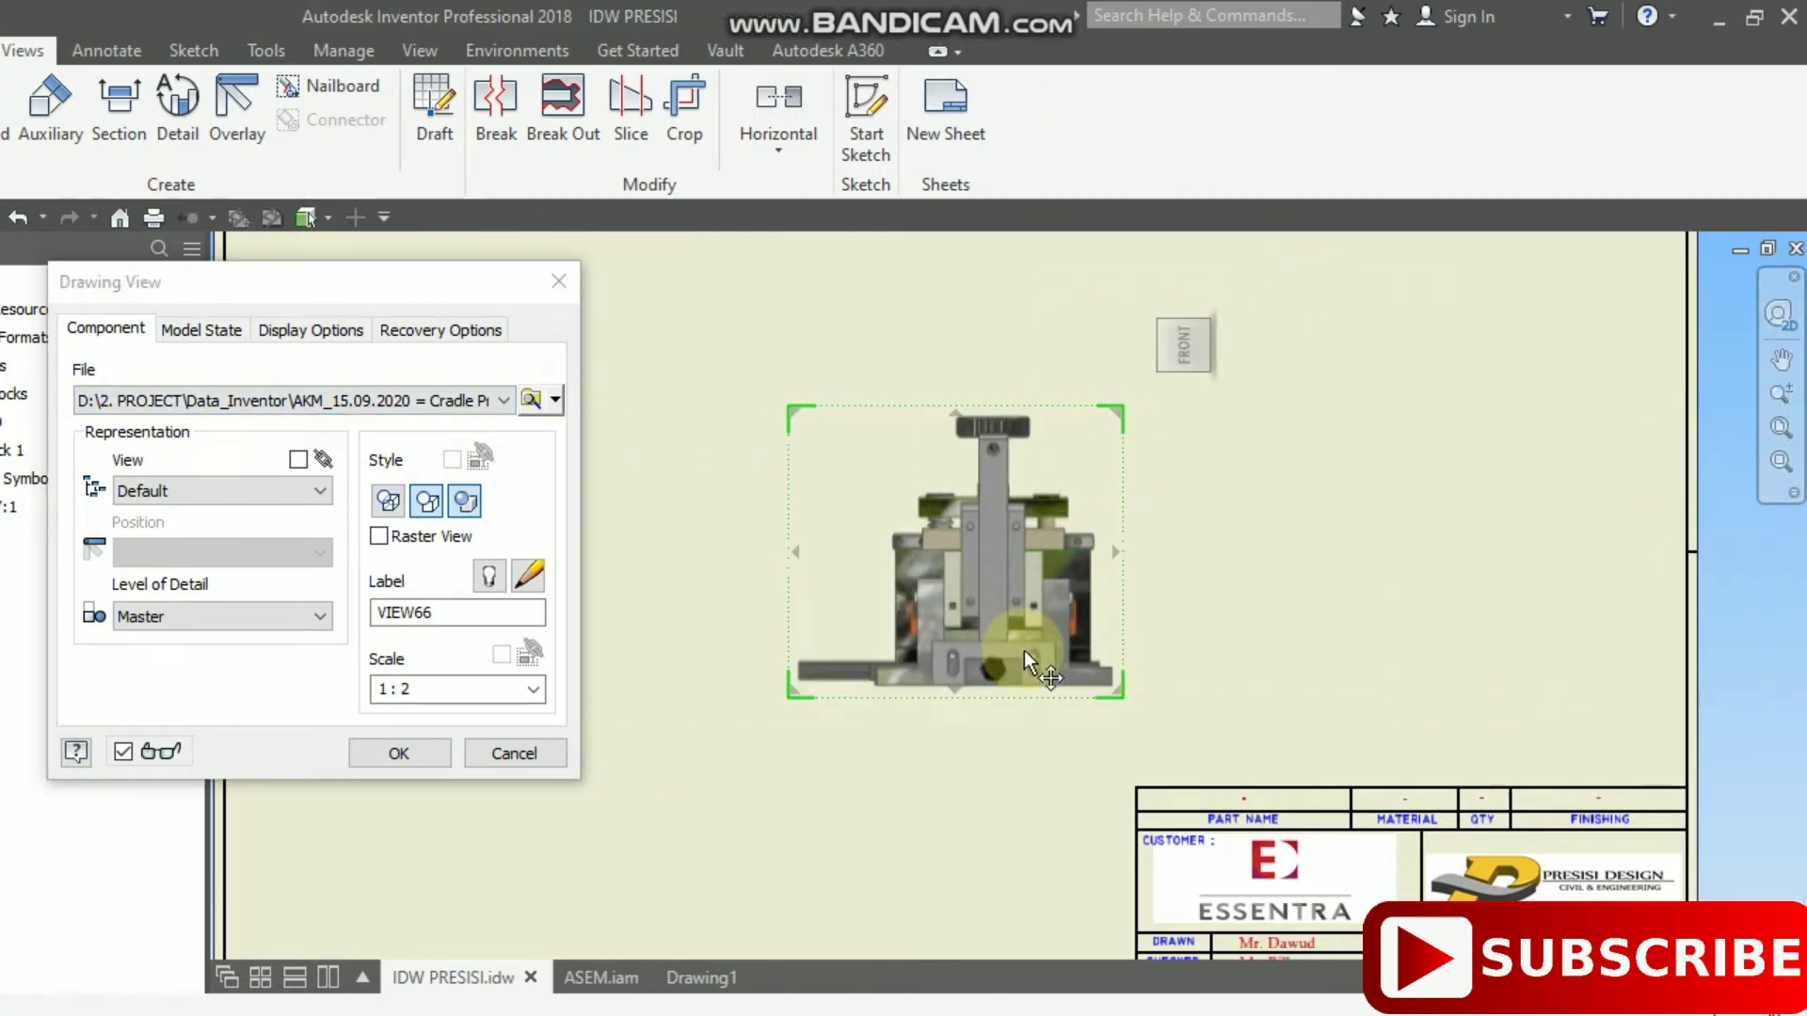
pyautogui.click(399, 753)
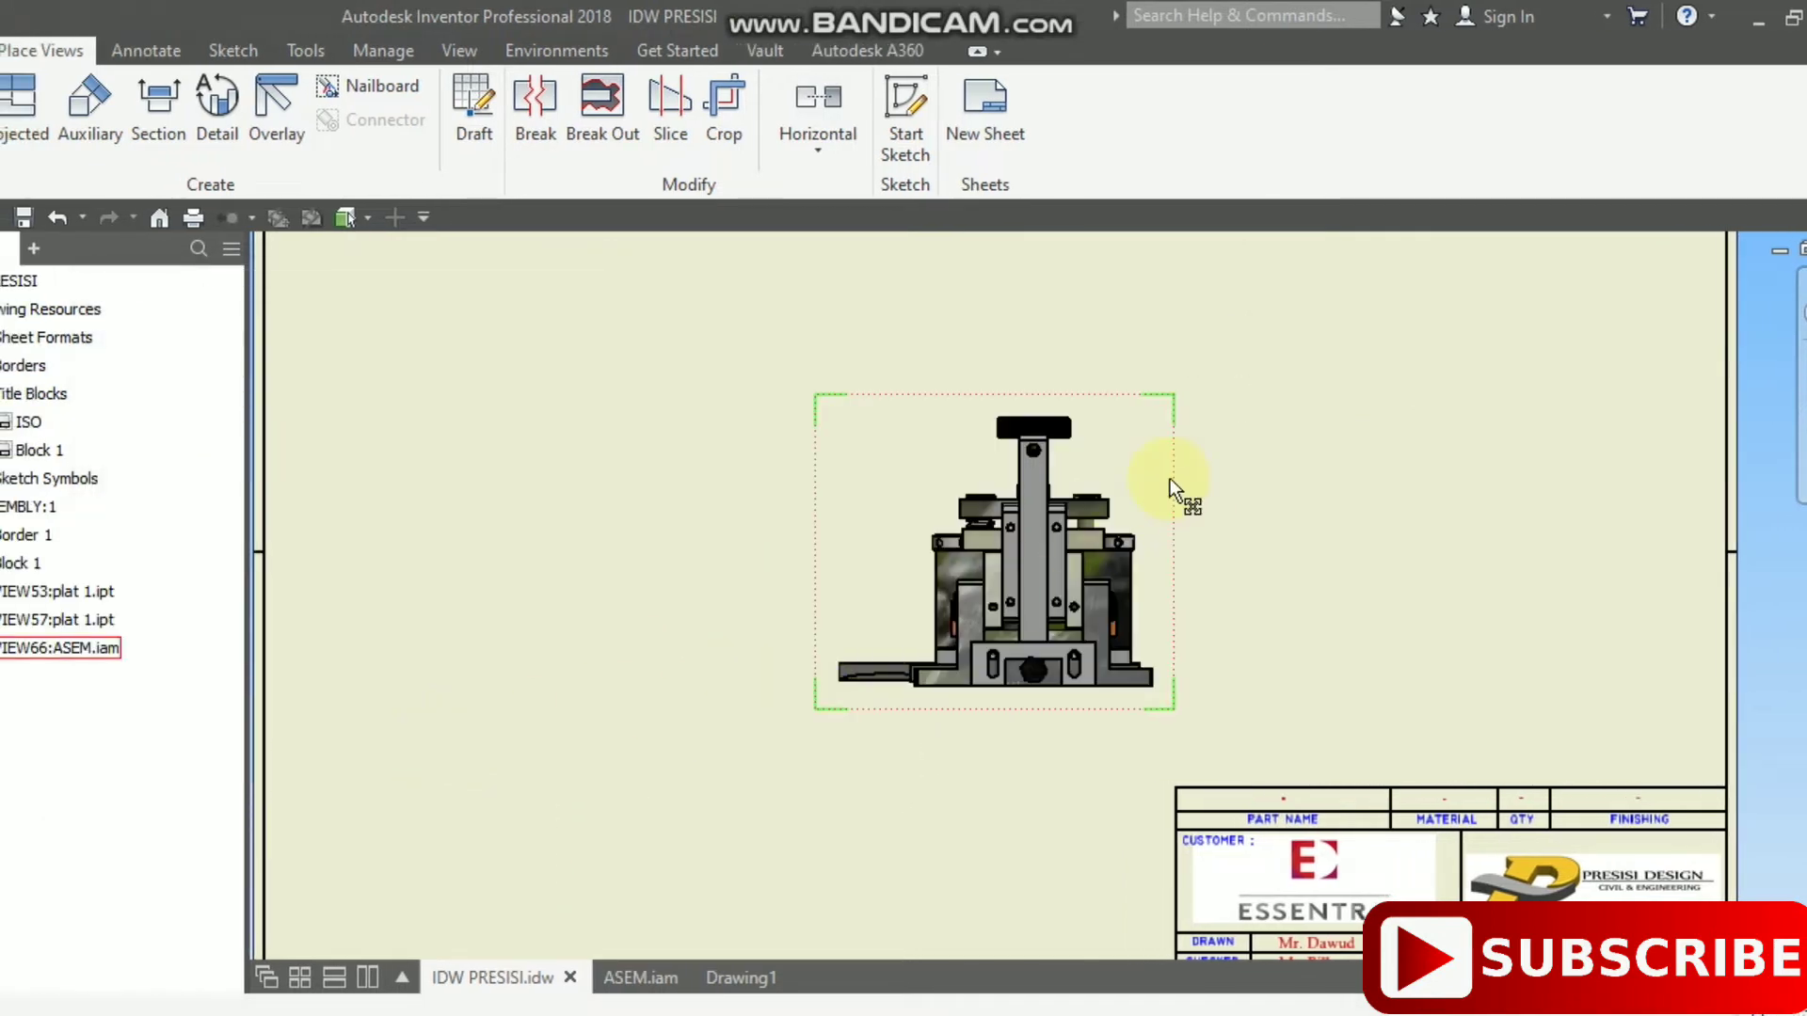
pyautogui.moveTo(1171, 478); pyautogui.dragTo(820, 398)
# - Create a projected side view of the assembly to the right of the base view
pyautogui.click(13, 109)
pyautogui.click(784, 480)
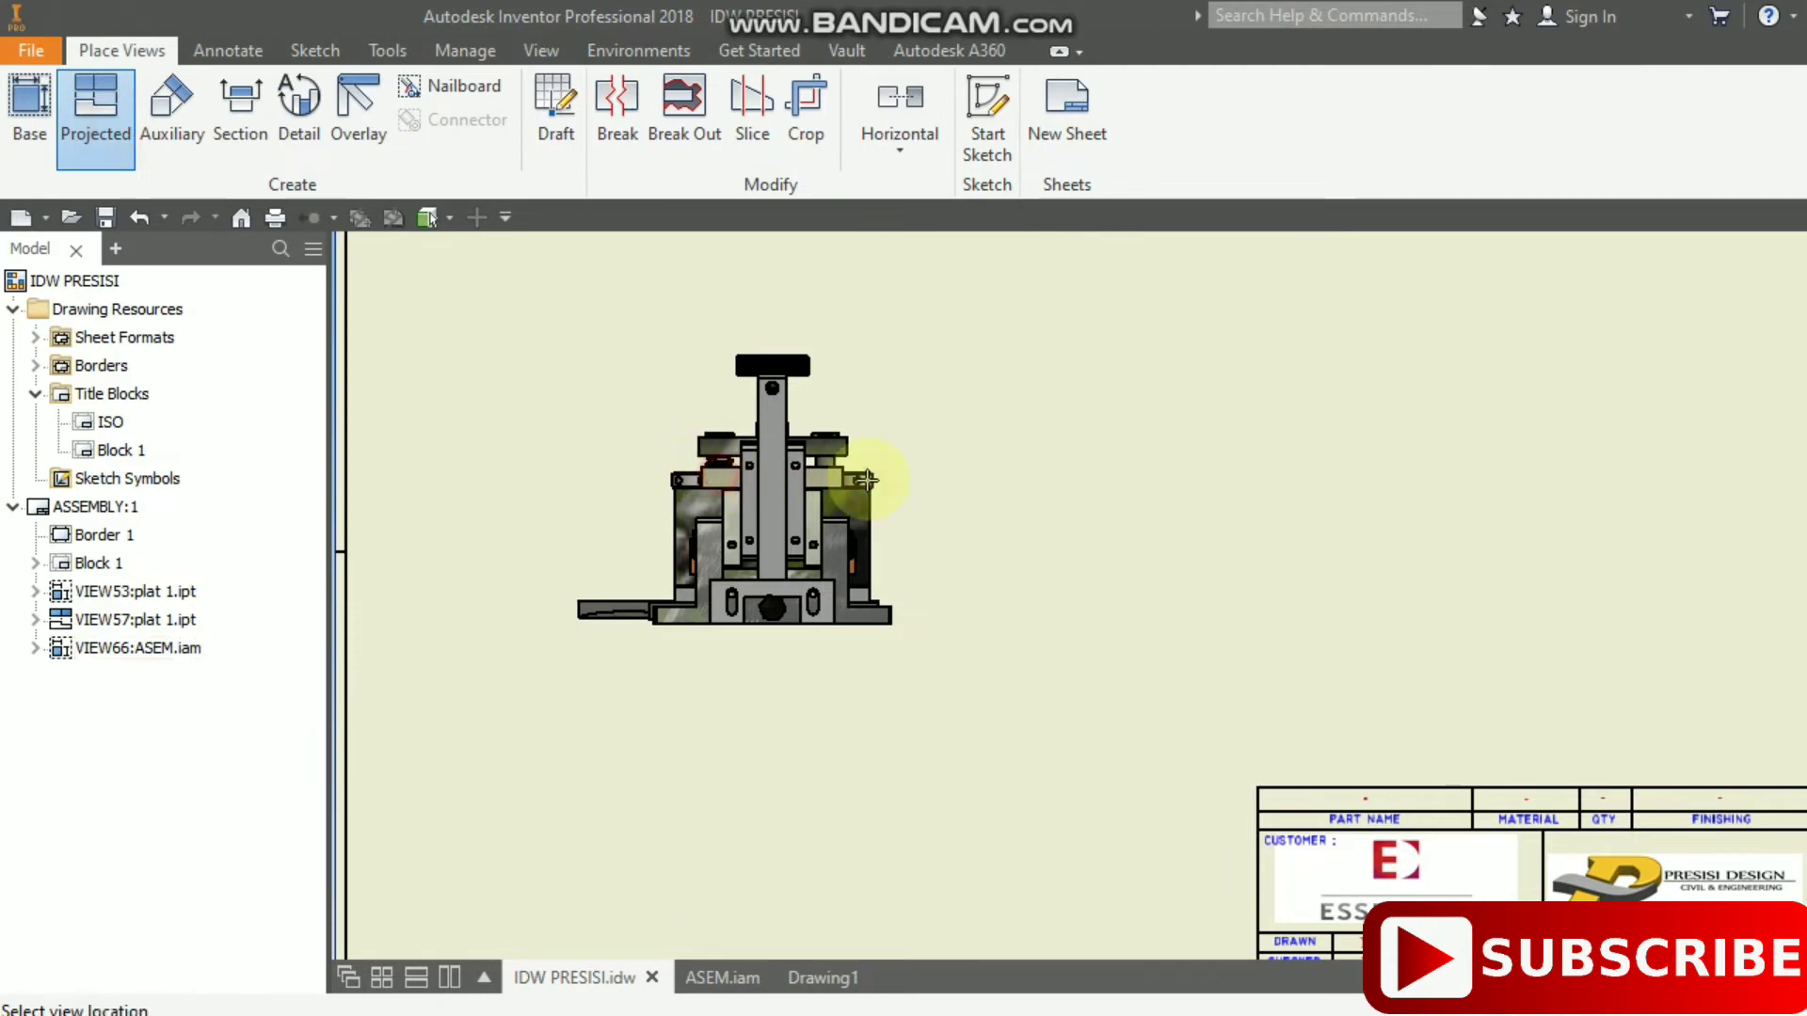
pyautogui.click(1188, 484)
pyautogui.rightClick(1187, 485)
pyautogui.click(1303, 486)
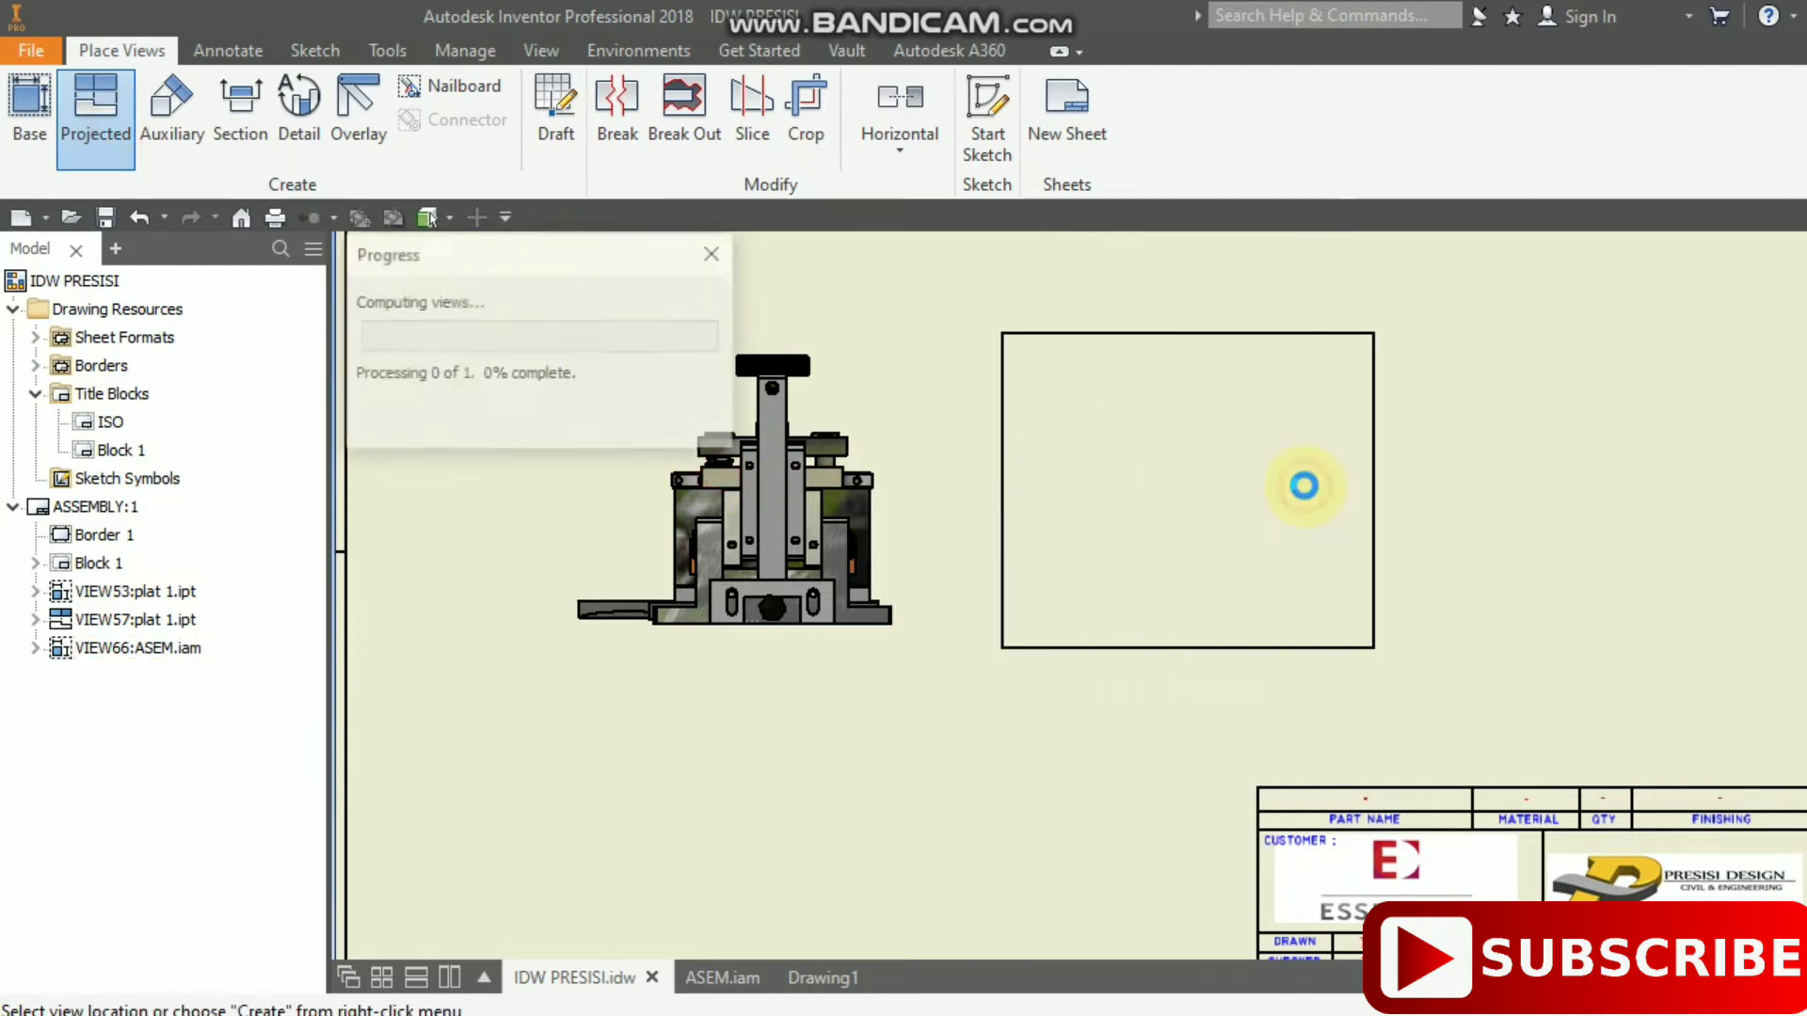
# - Create a projected top view of the assembly directly below the base view
pyautogui.moveTo(1267, 591); pyautogui.dragTo(1335, 455, button='middle')
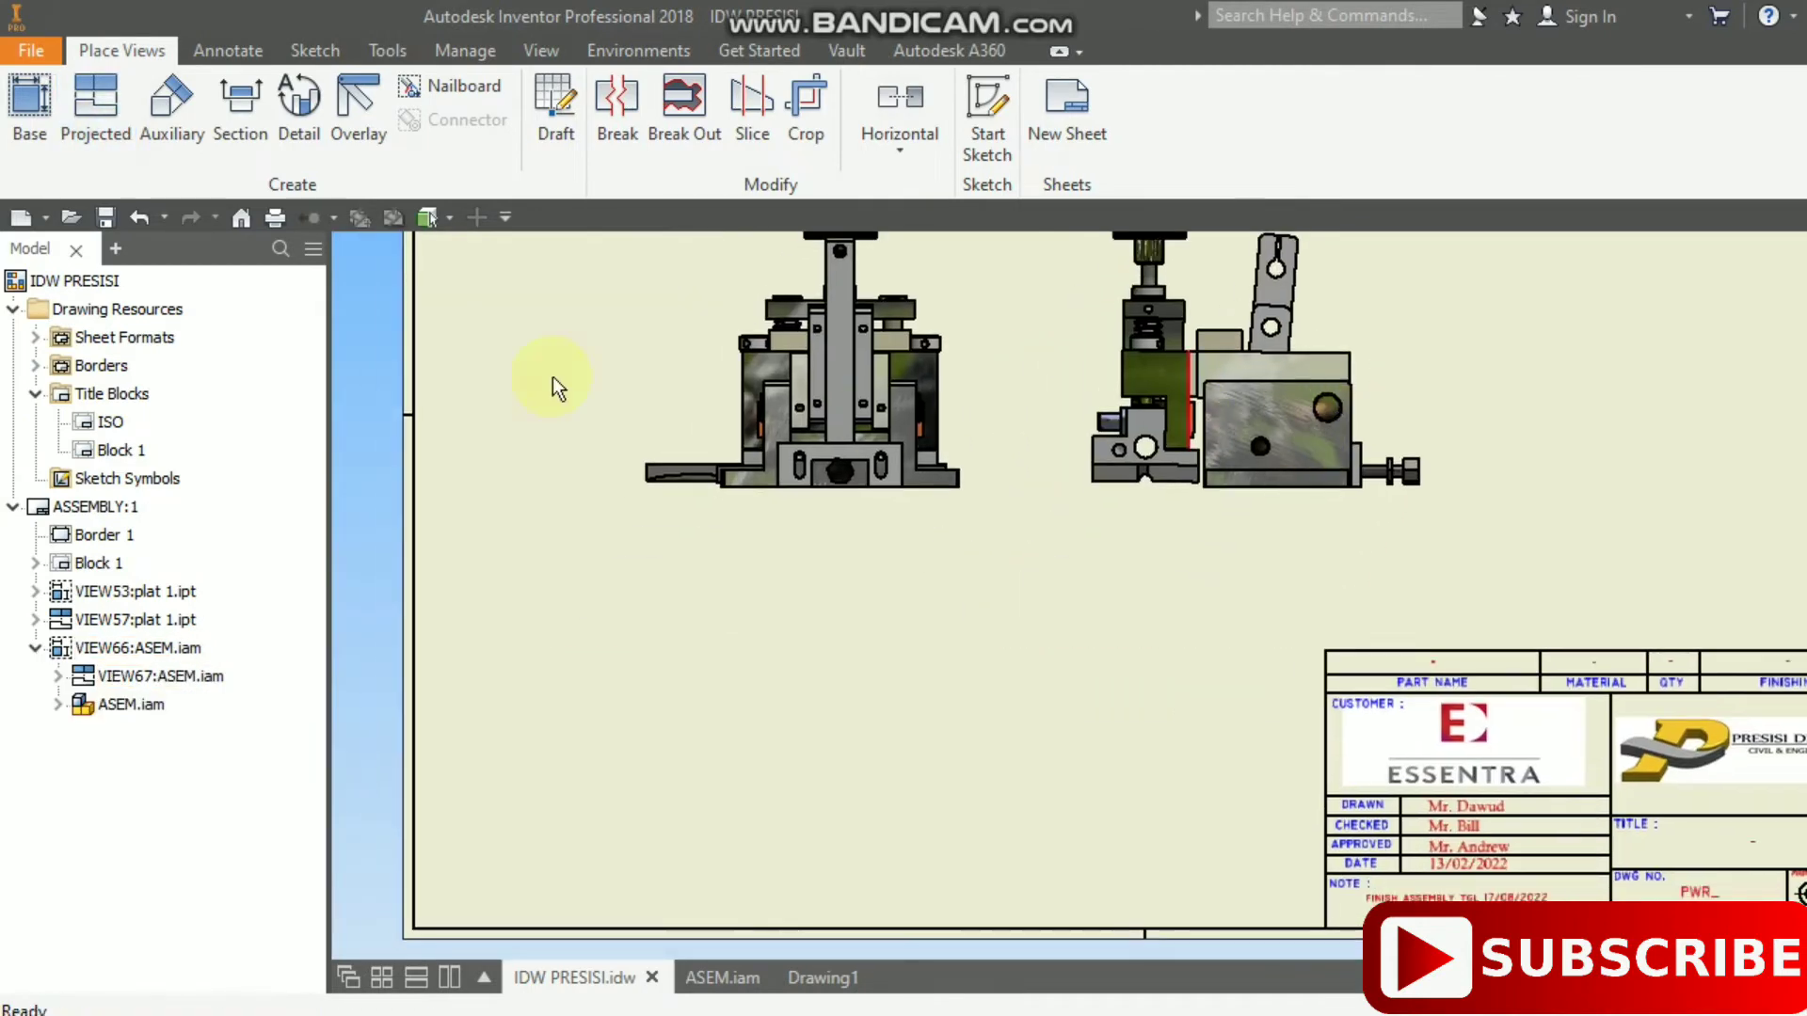
pyautogui.click(94, 139)
pyautogui.click(927, 392)
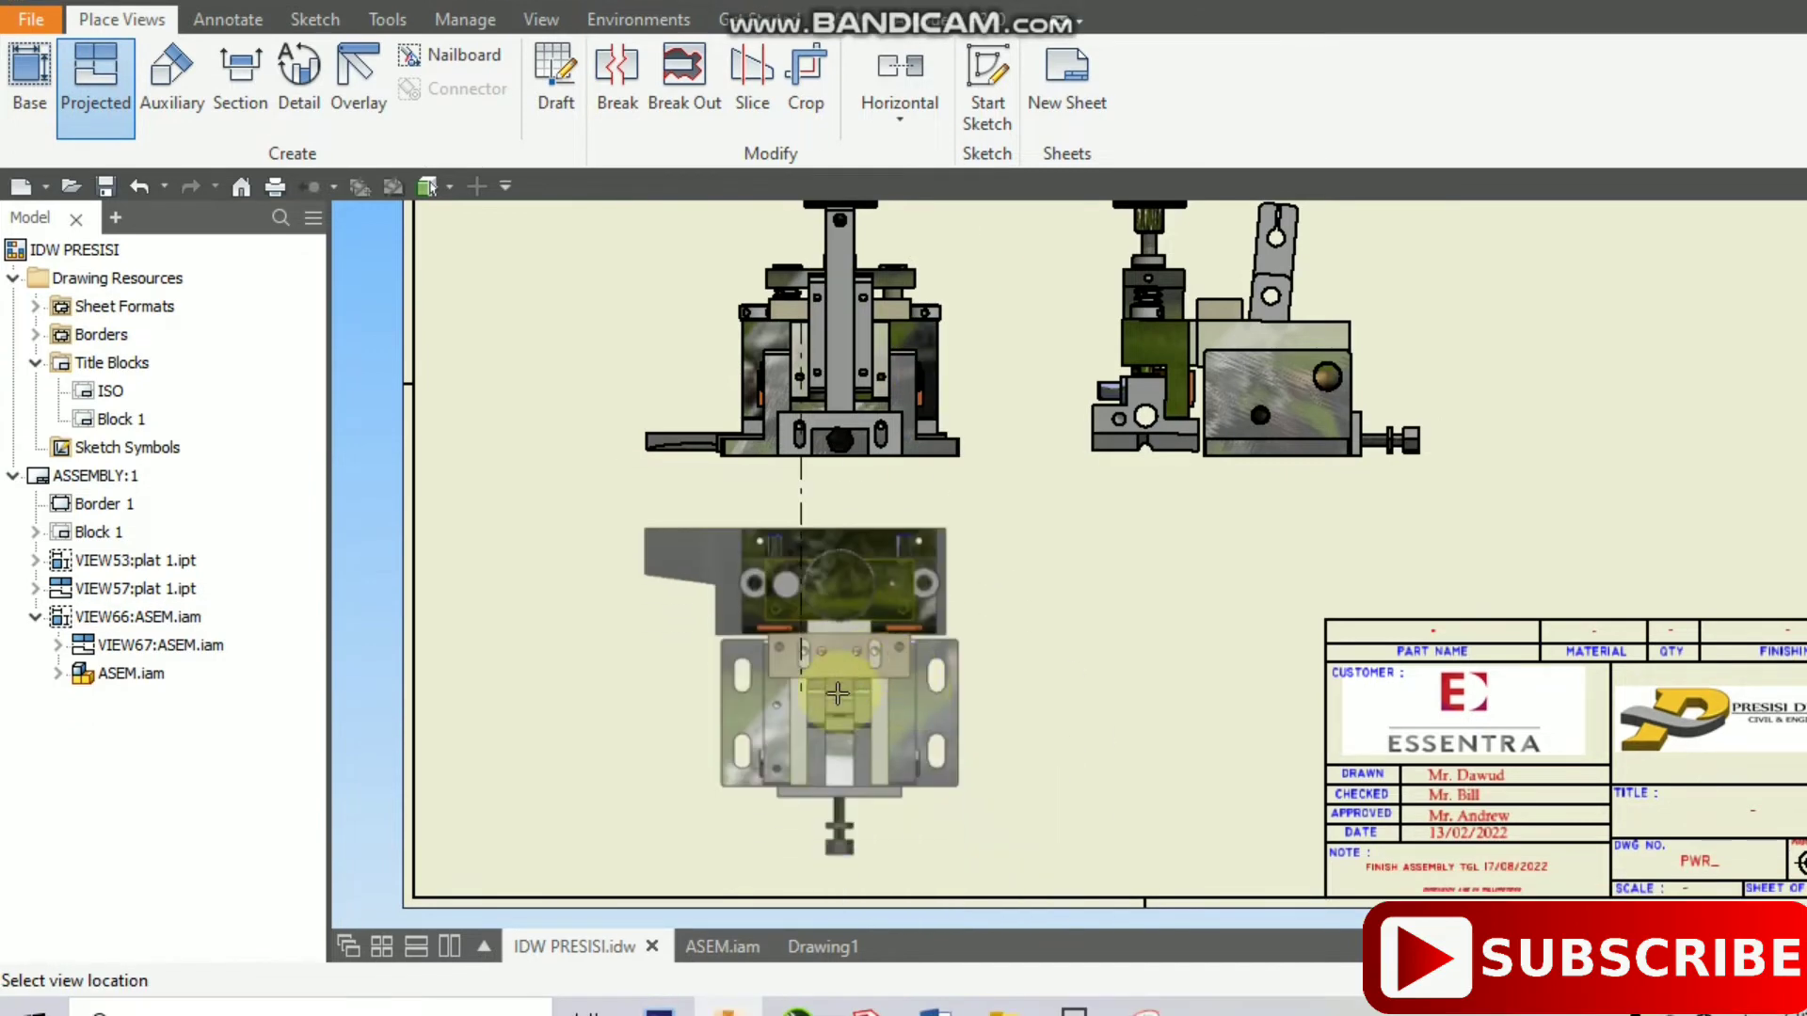
pyautogui.click(834, 726)
pyautogui.rightClick(832, 727)
pyautogui.click(939, 727)
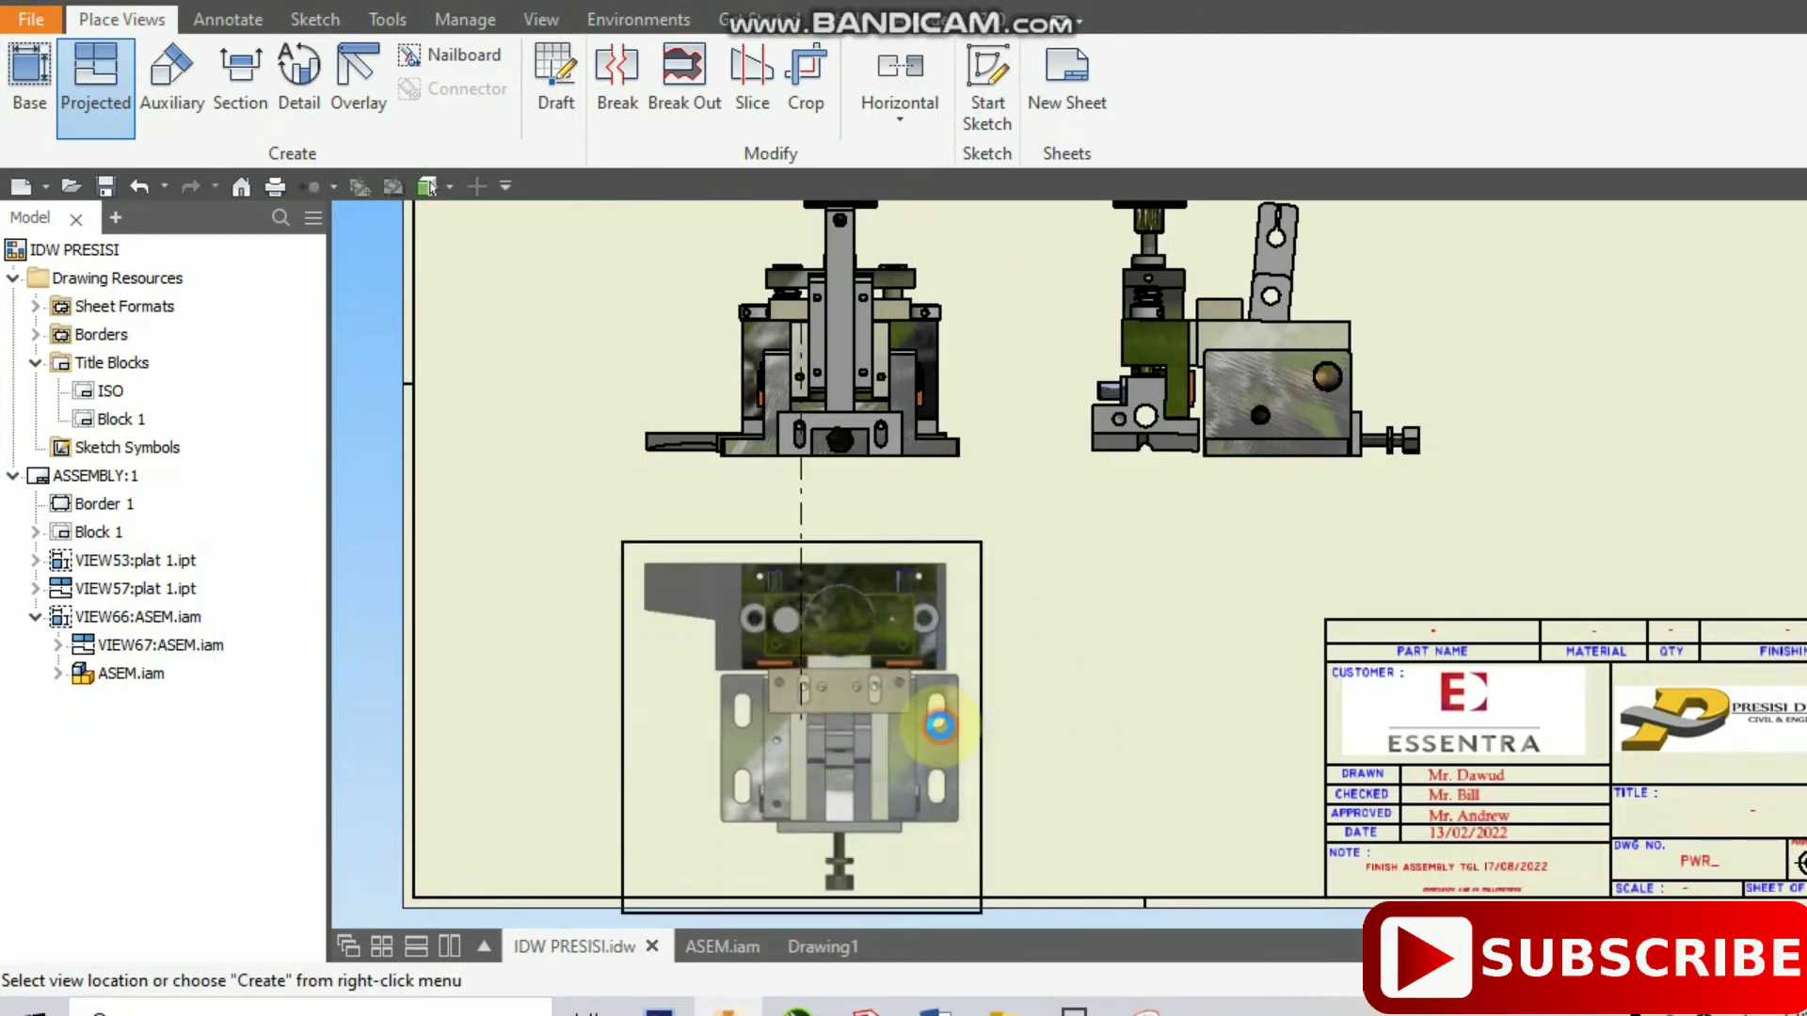
# - Reposition the base view on the sheet to adjust the spacing between the three orthographic views
pyautogui.scroll(-3, 1007, 674)
pyautogui.moveTo(986, 477); pyautogui.dragTo(1003, 388)
pyautogui.click(1000, 602)
pyautogui.moveTo(1029, 443); pyautogui.dragTo(906, 633, button='middle')
pyautogui.moveTo(863, 500); pyautogui.dragTo(841, 488)
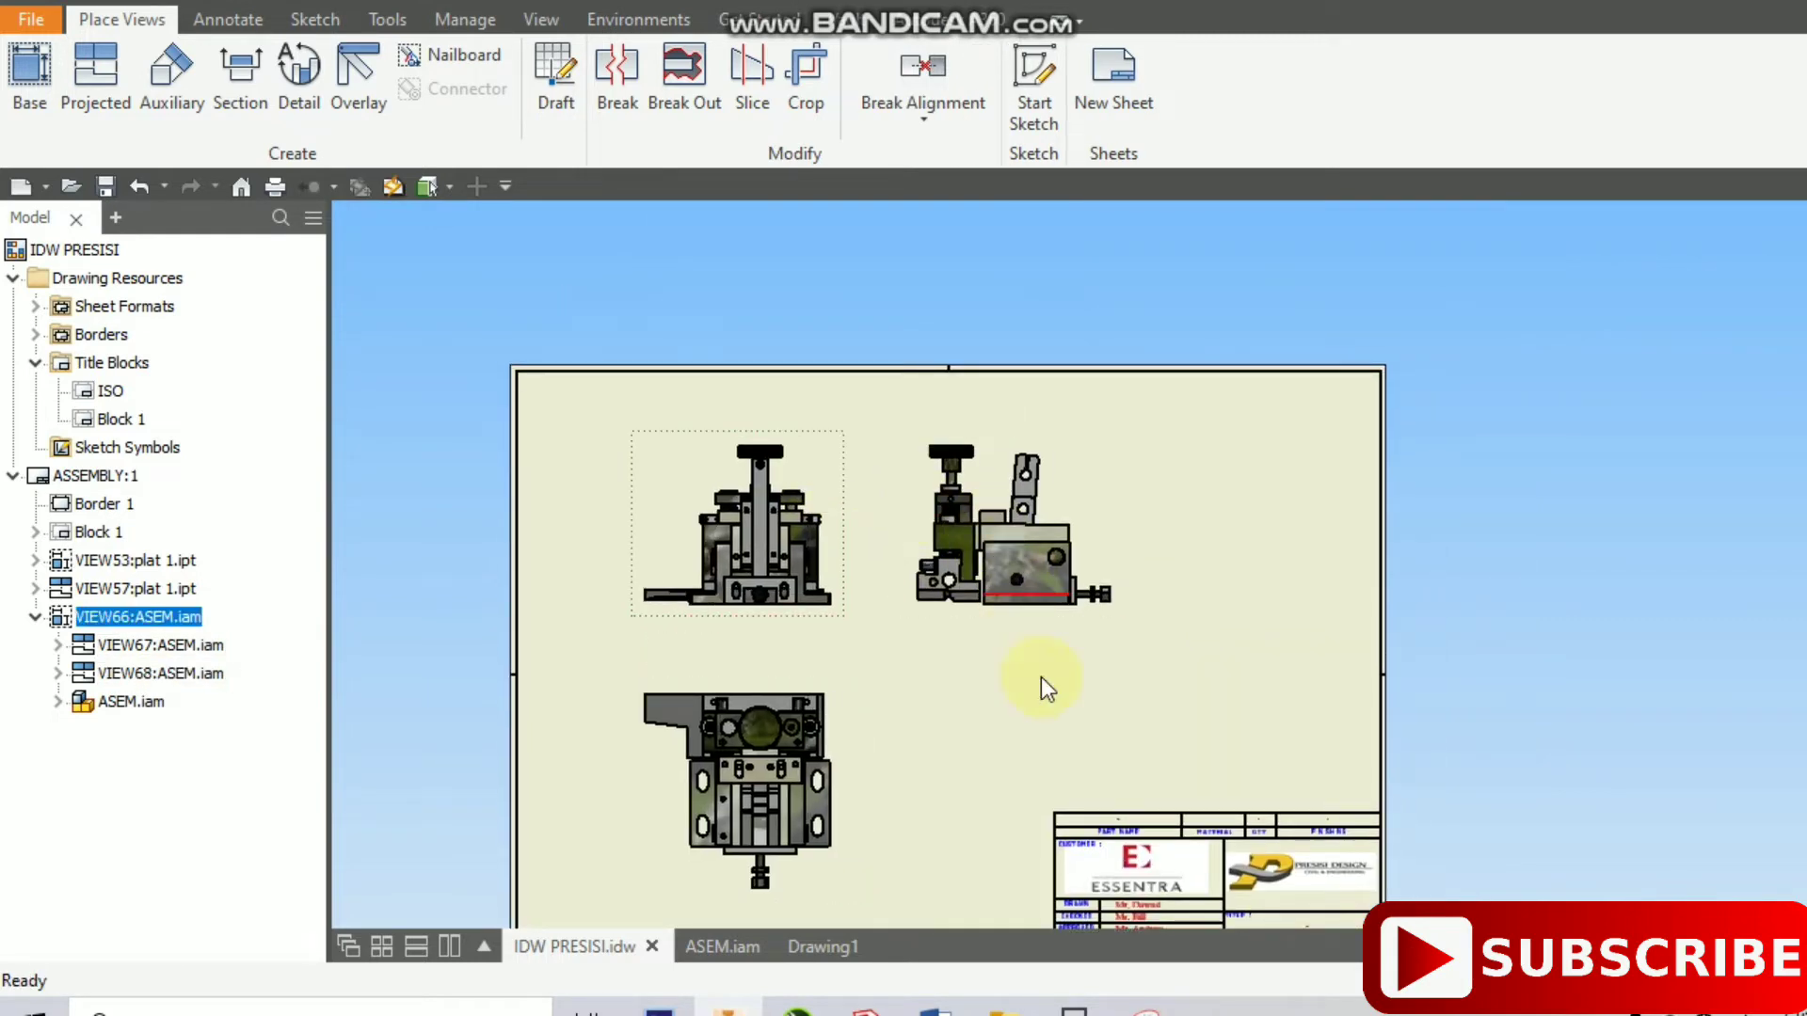
# - Create an isometric projected view from the base view, placed diagonally below and to its right
pyautogui.click(92, 90)
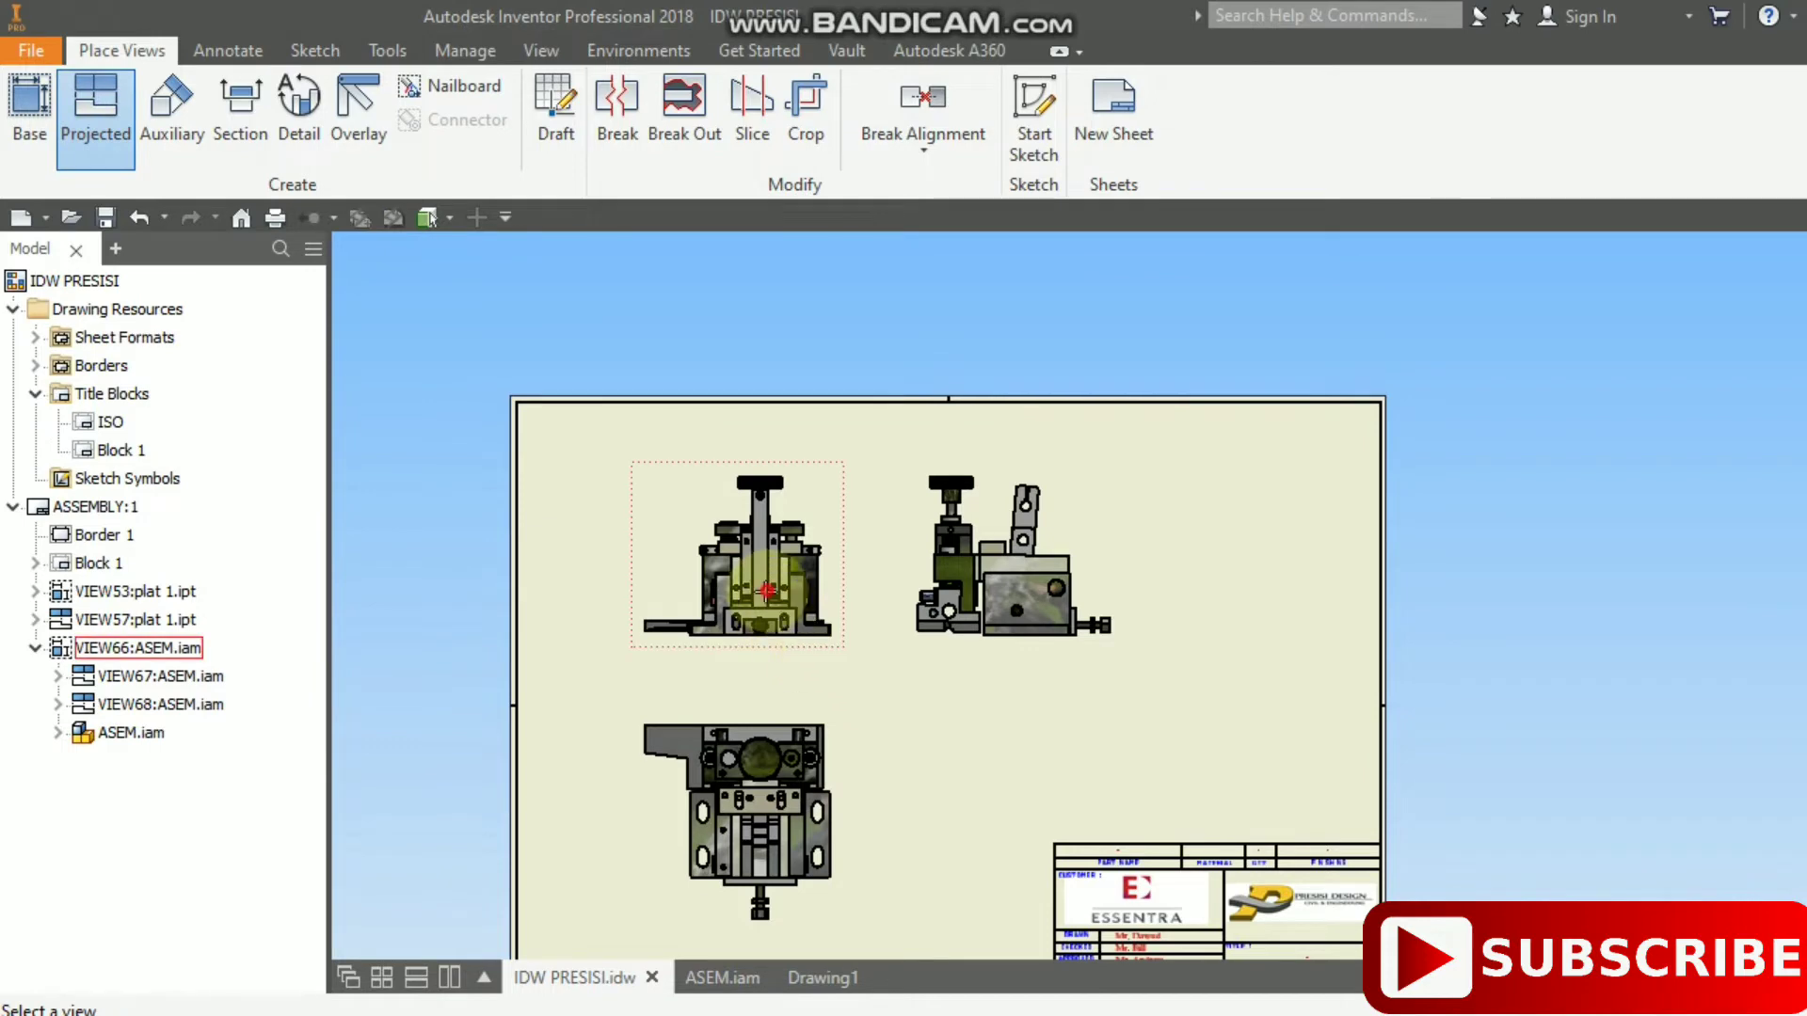
pyautogui.click(767, 591)
pyautogui.click(982, 764)
pyautogui.rightClick(878, 857)
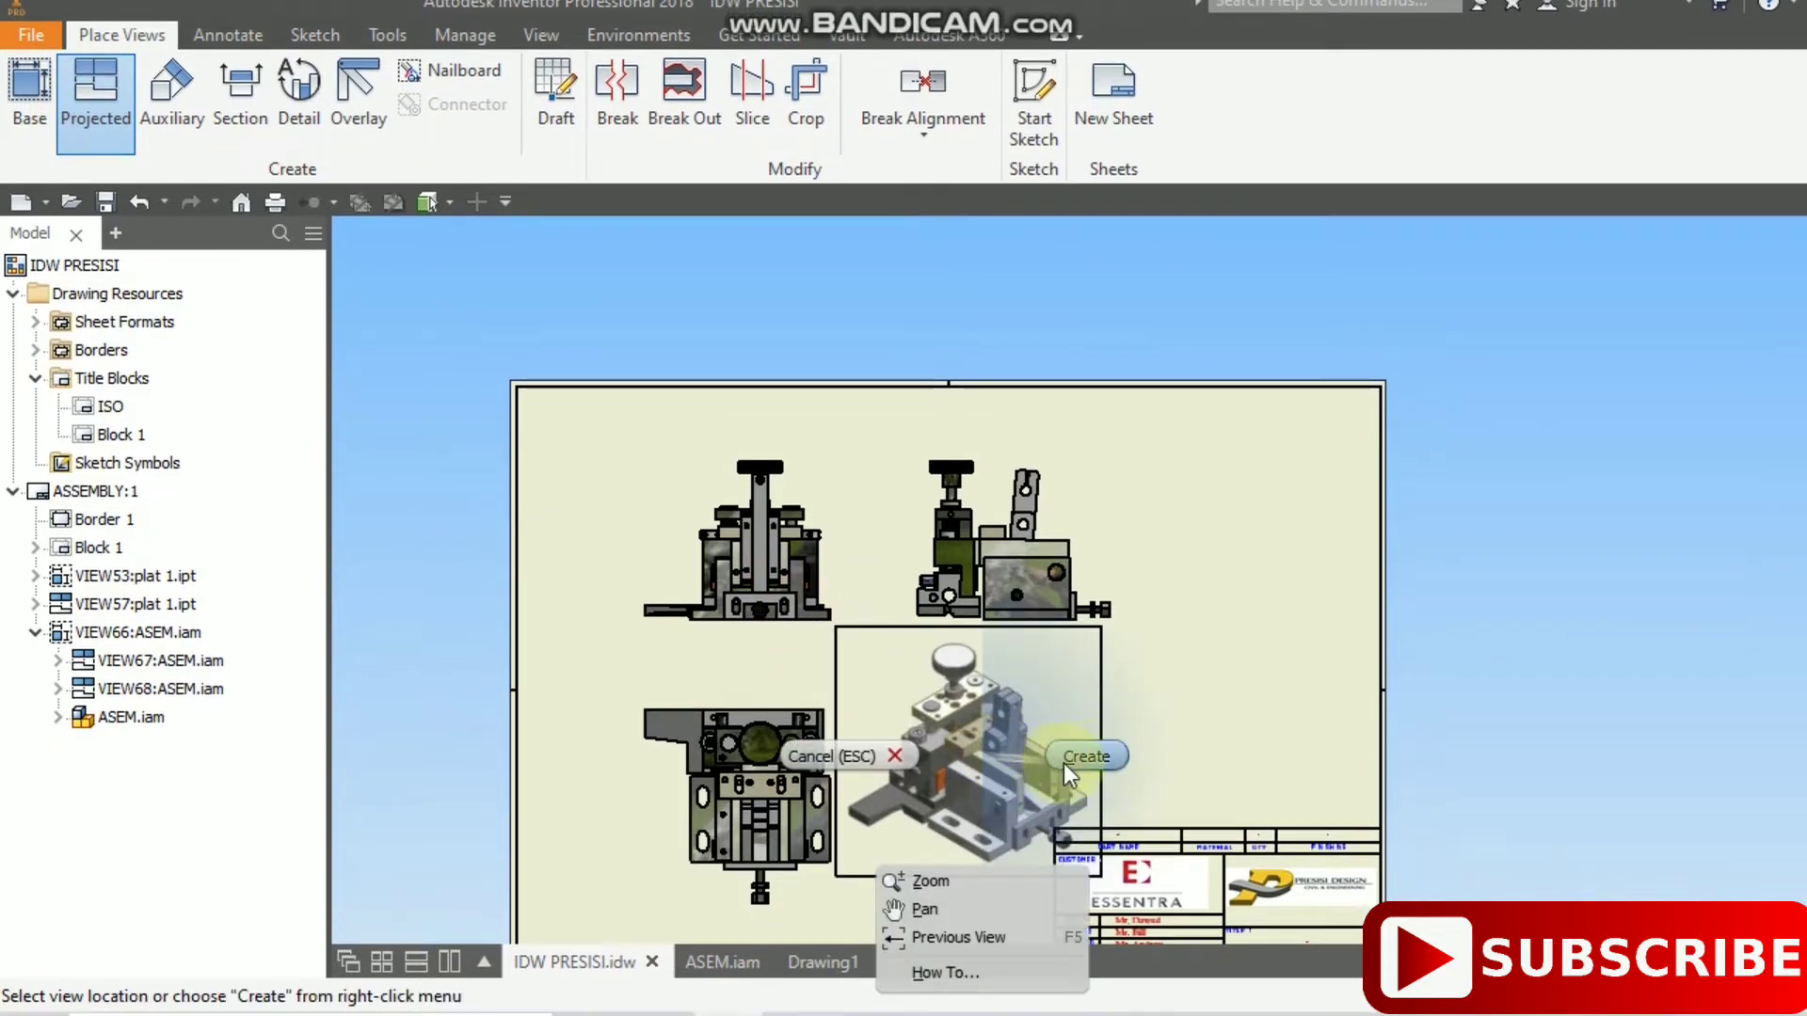
pyautogui.click(1079, 755)
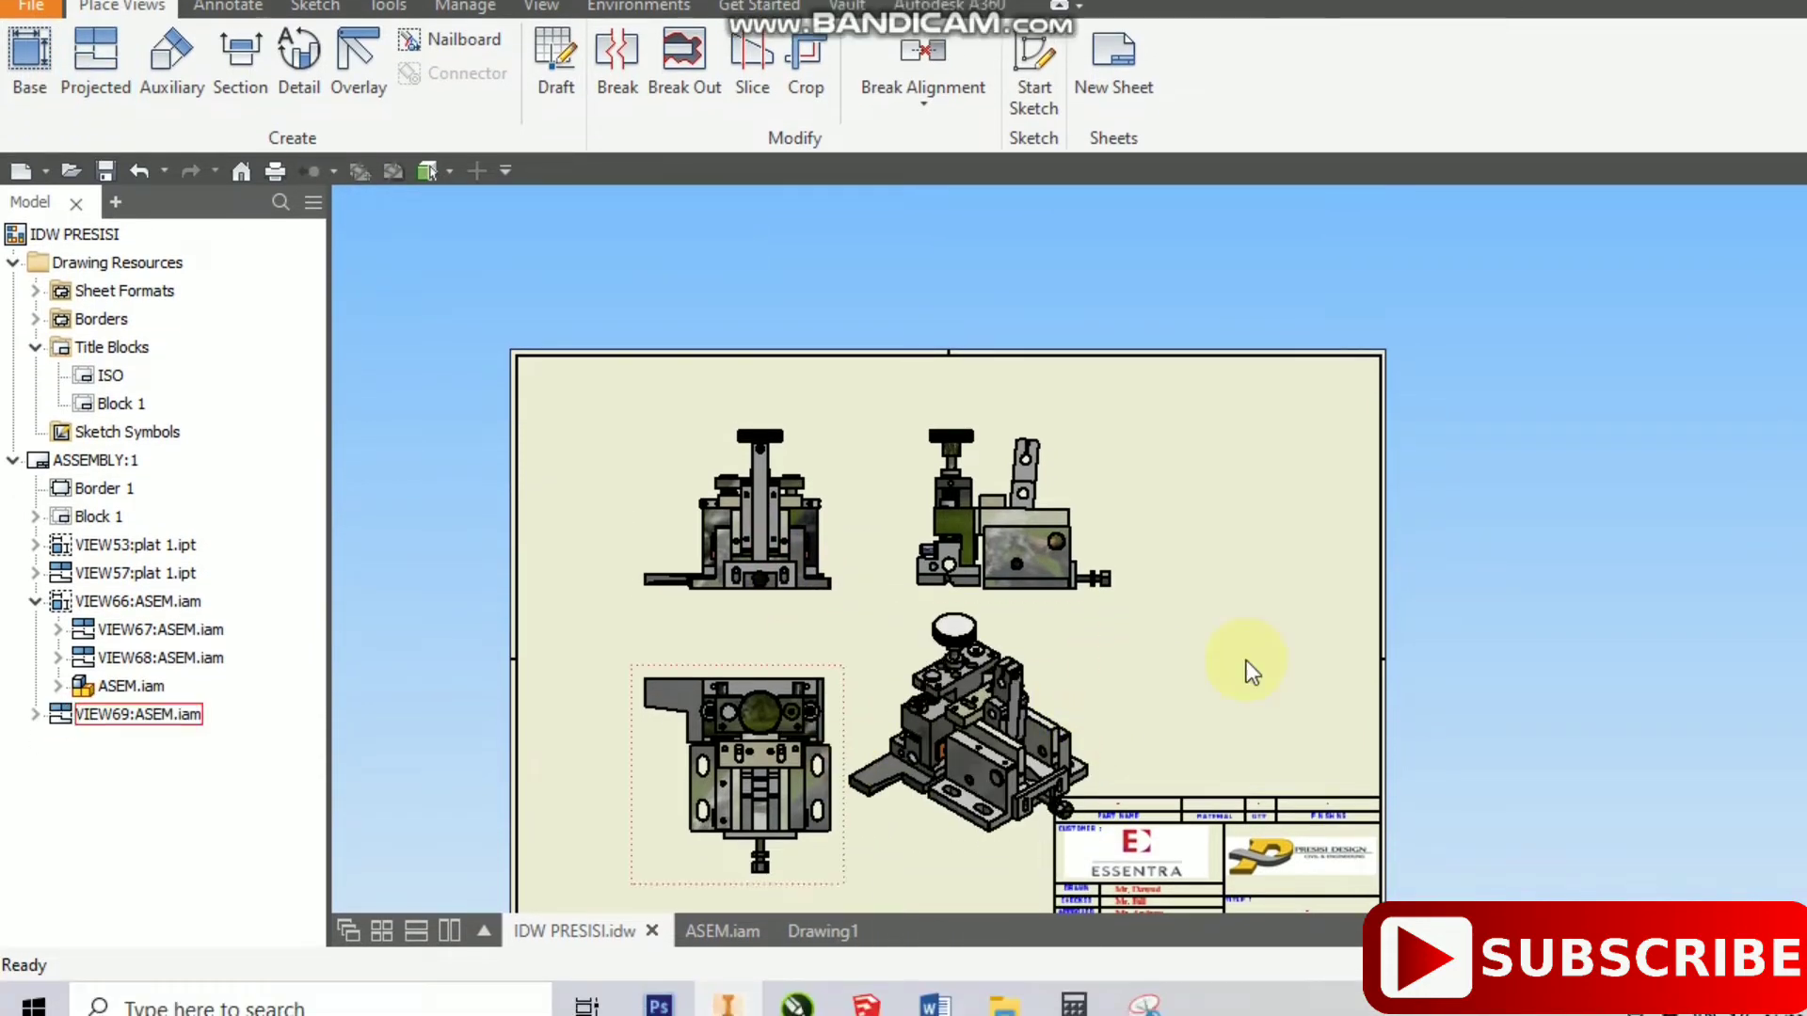
# - Move the isometric view to the right side of the sheet, just above the title block
pyautogui.click(1095, 710)
pyautogui.moveTo(1142, 678); pyautogui.dragTo(1371, 629)
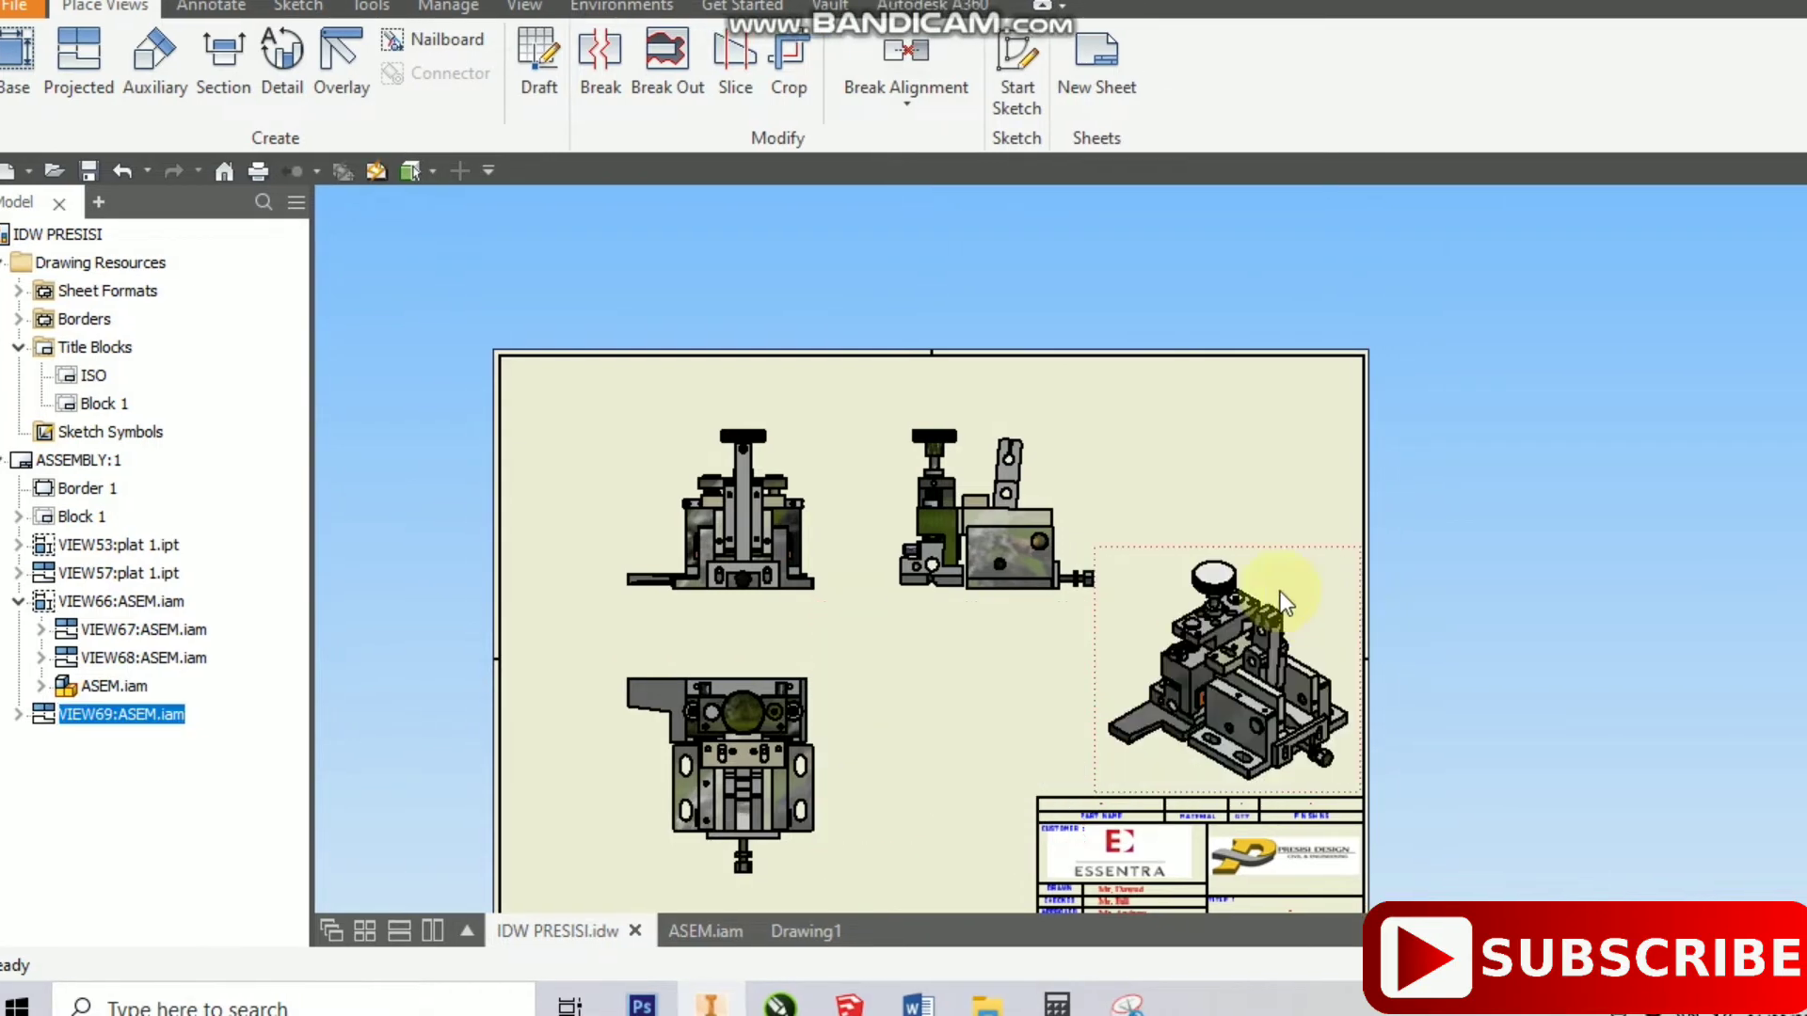
pyautogui.click(1220, 478)
pyautogui.moveTo(1276, 461); pyautogui.dragTo(1501, 388, button='middle')
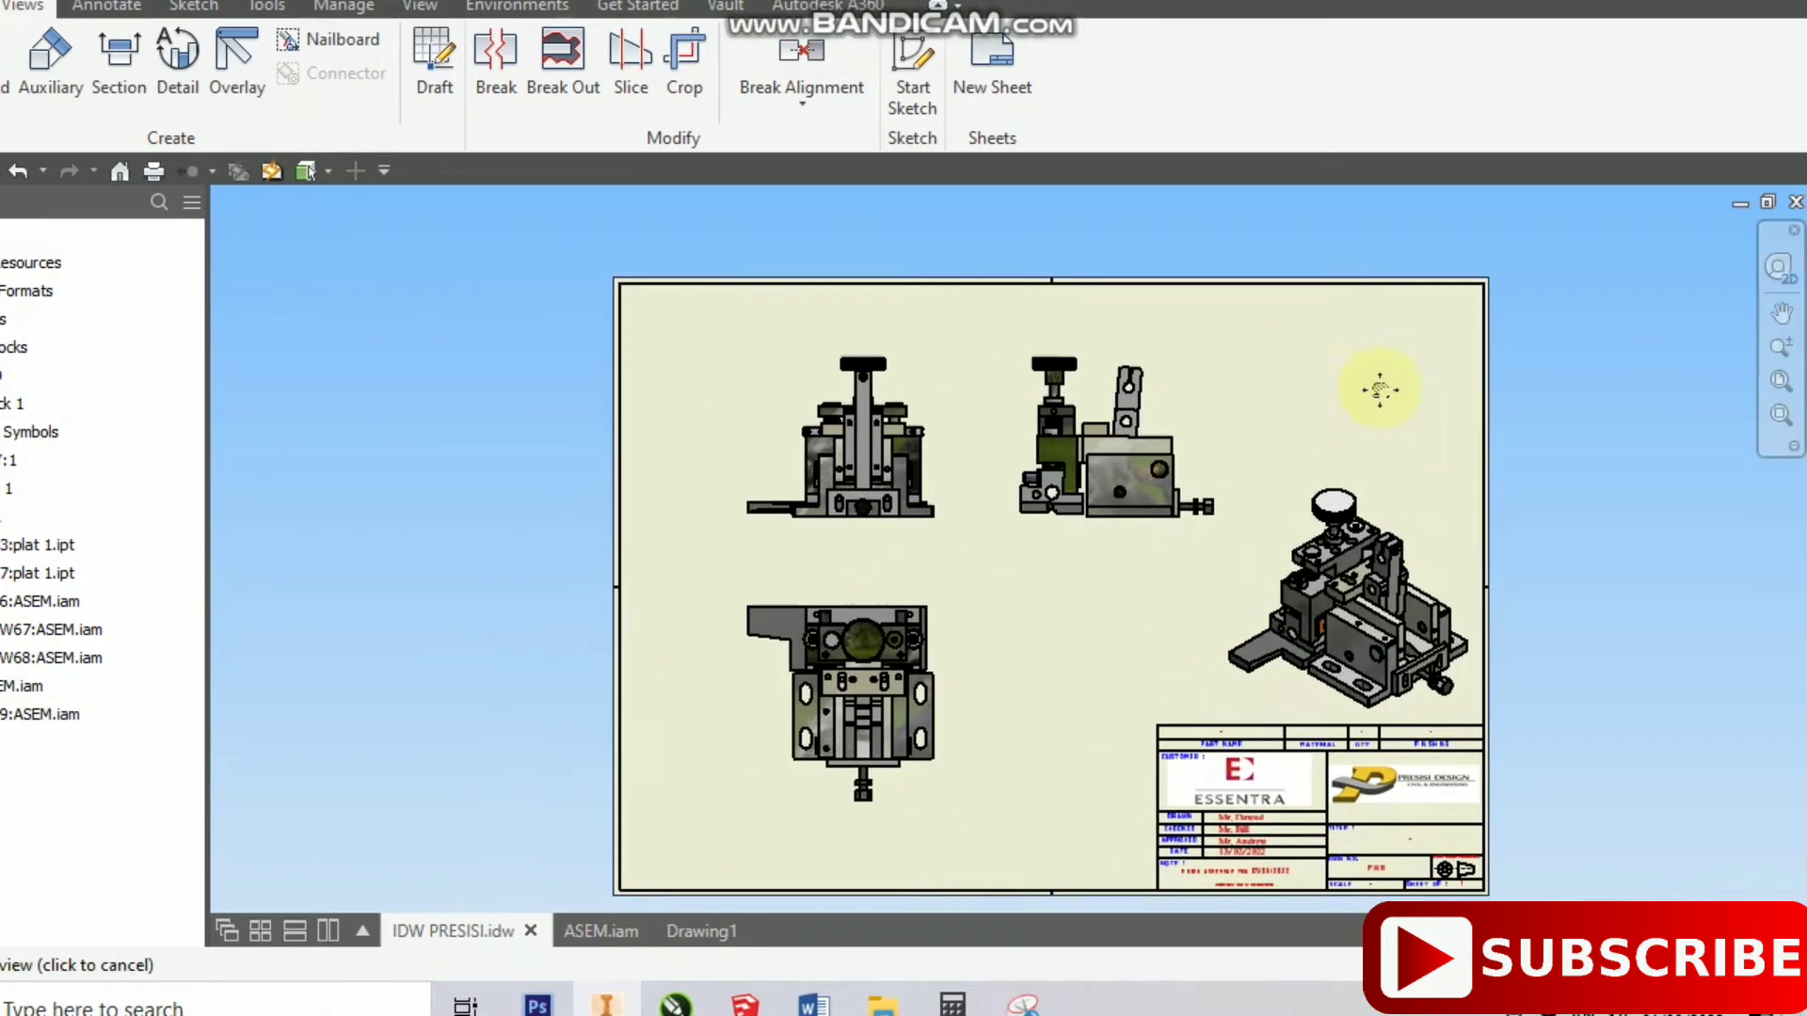
pyautogui.moveTo(1380, 389); pyautogui.dragTo(1419, 371, button='middle')
pyautogui.scroll(5, 996, 527)
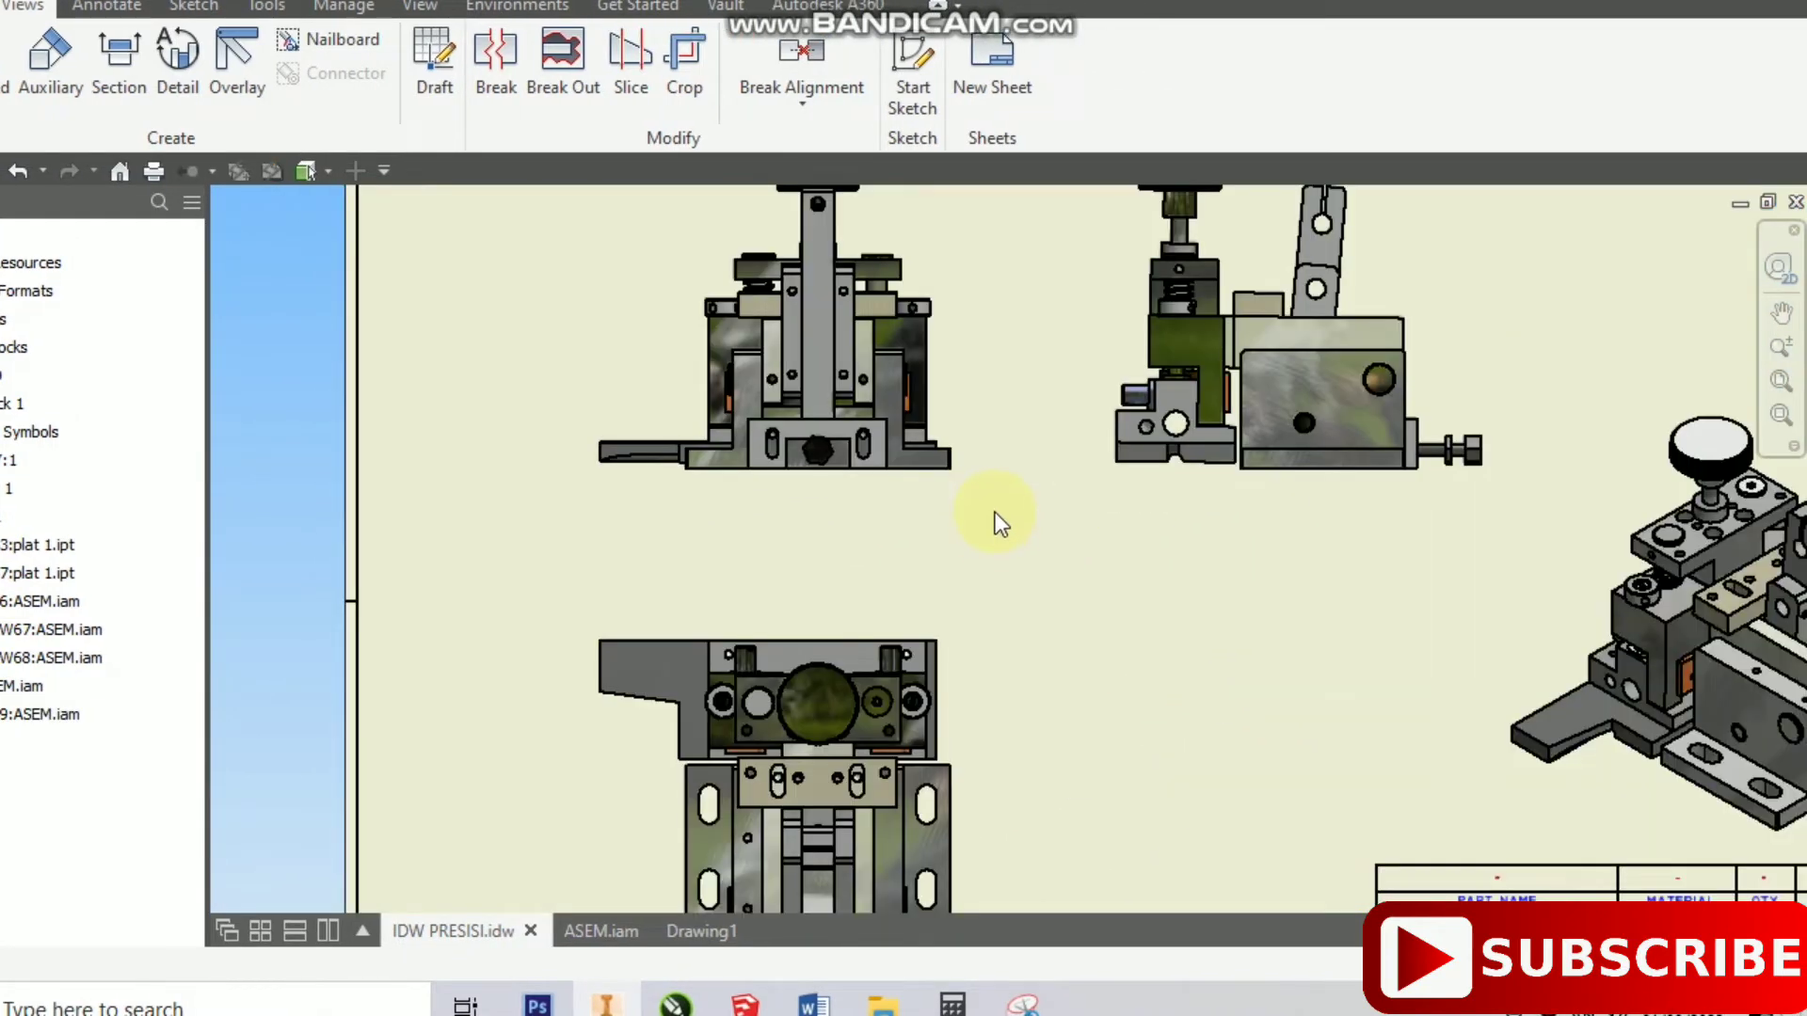
# - Dimension the overall horizontal width of the assembly's front view, from the arm's outer end to the base's opposite edge, placed below it
pyautogui.scroll(-4, 996, 512)
pyautogui.moveTo(984, 467); pyautogui.dragTo(952, 442)
pyautogui.click(1148, 624)
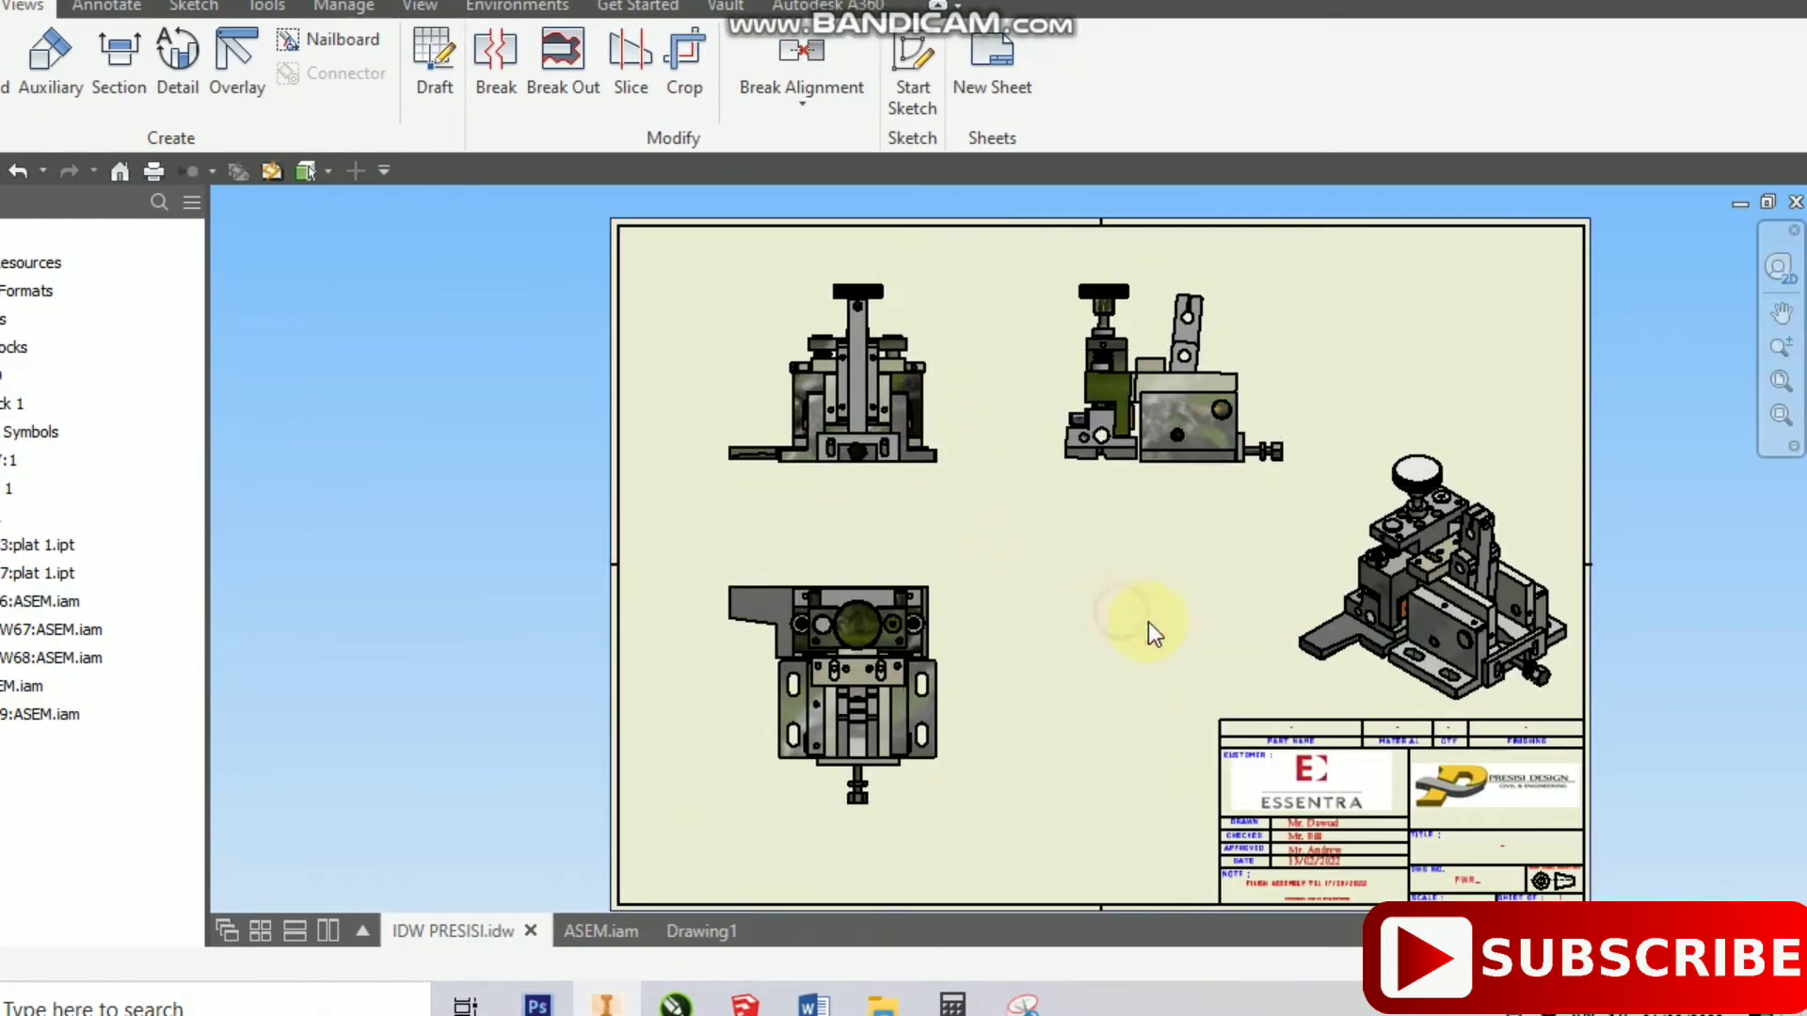
pyautogui.moveTo(1120, 597); pyautogui.dragTo(1052, 595, button='middle')
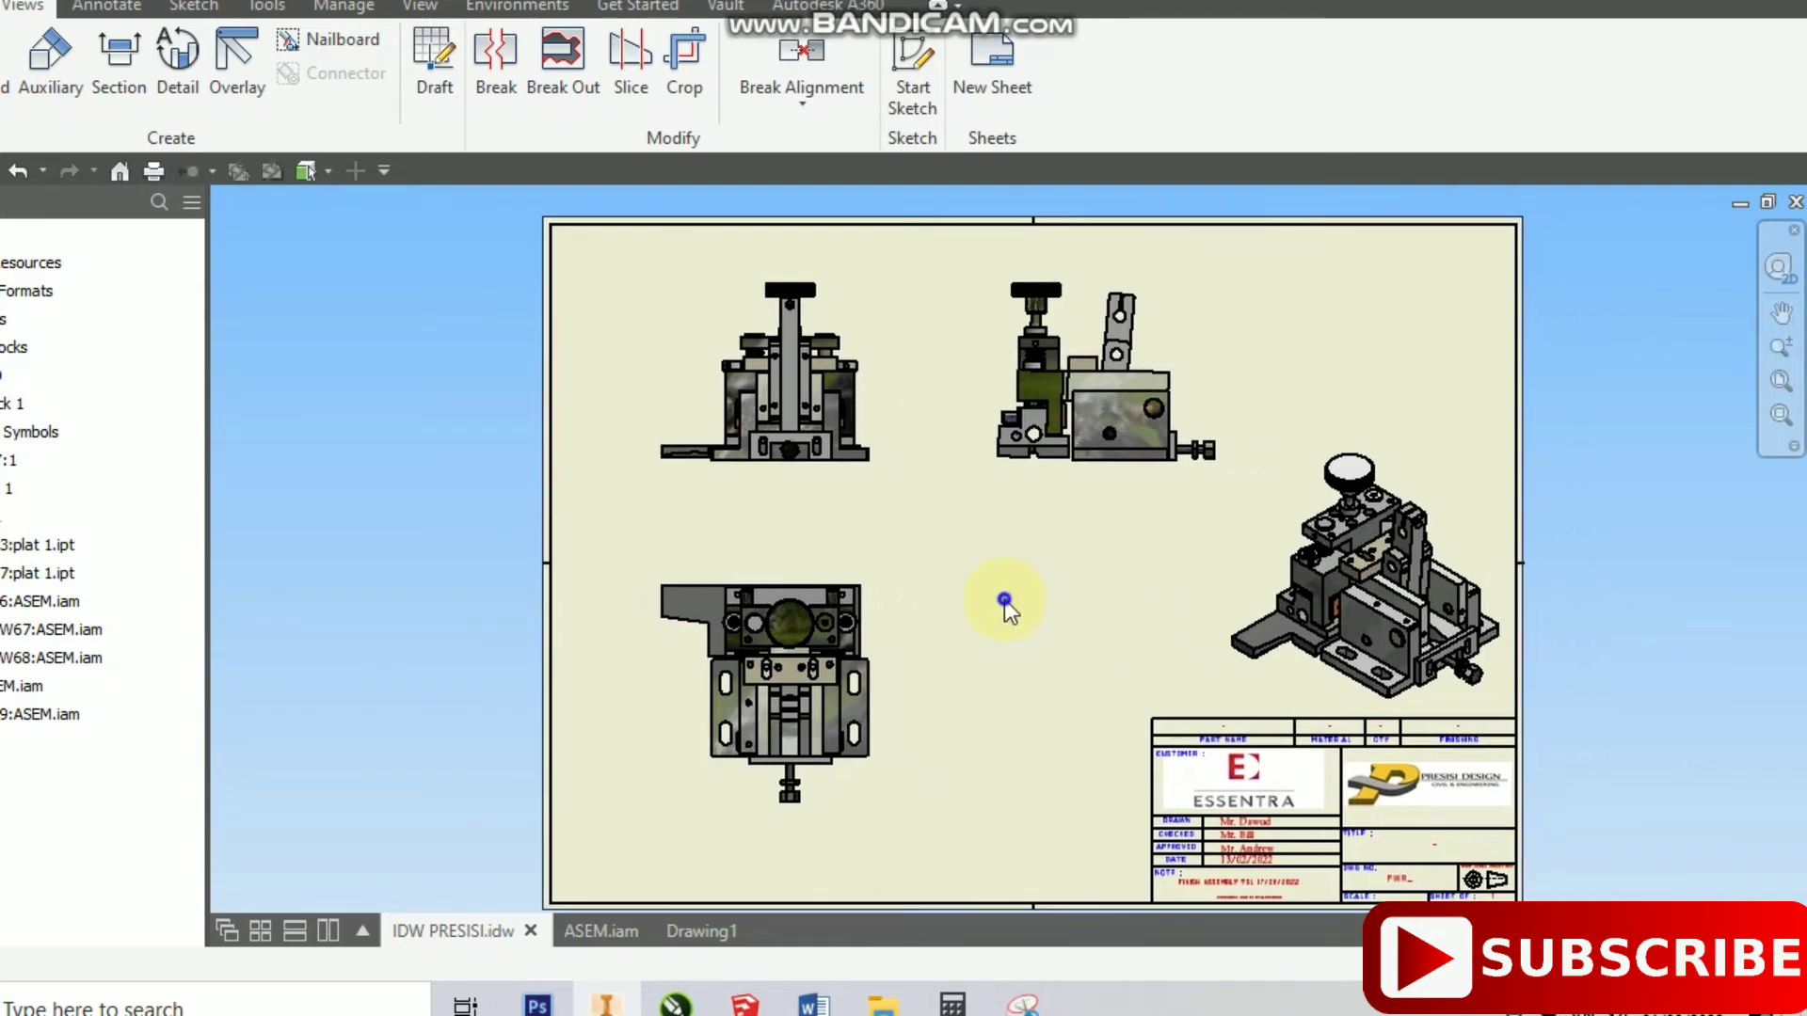
pyautogui.rightClick(1005, 601)
pyautogui.click(946, 646)
pyautogui.scroll(5, 875, 457)
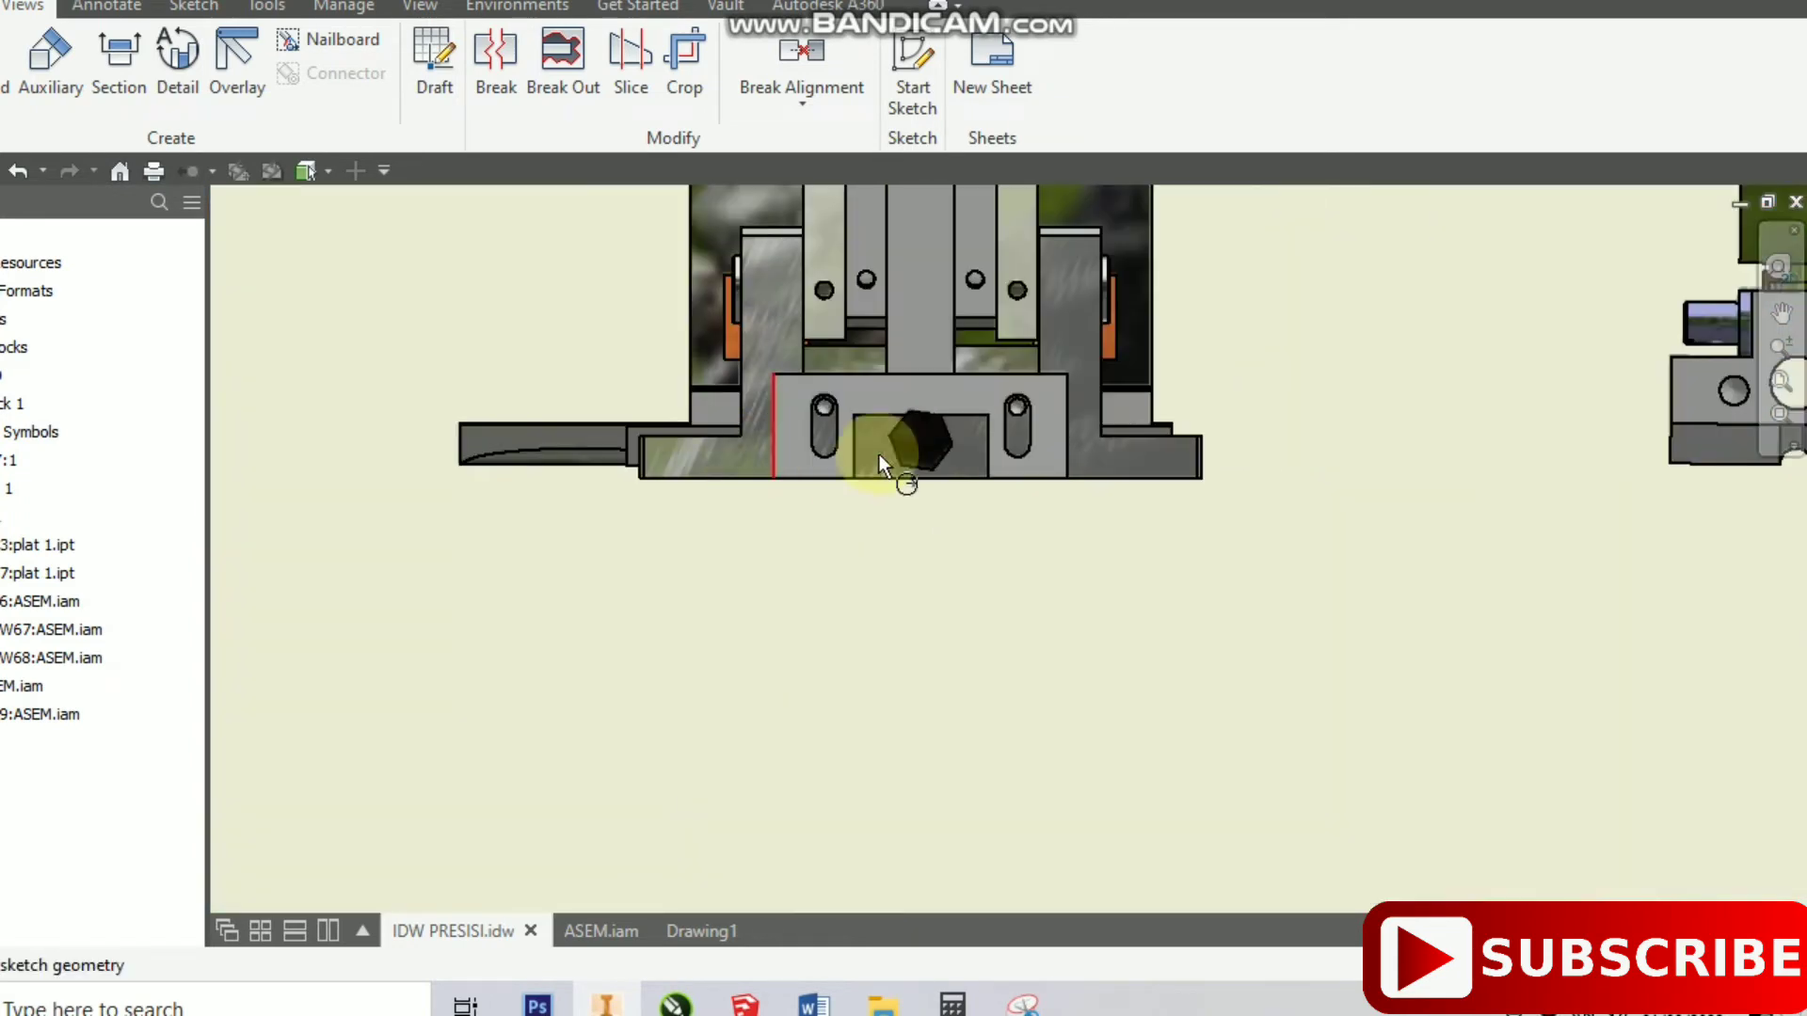
pyautogui.scroll(2, 1205, 446)
pyautogui.click(1203, 448)
pyautogui.scroll(-1, 1203, 449)
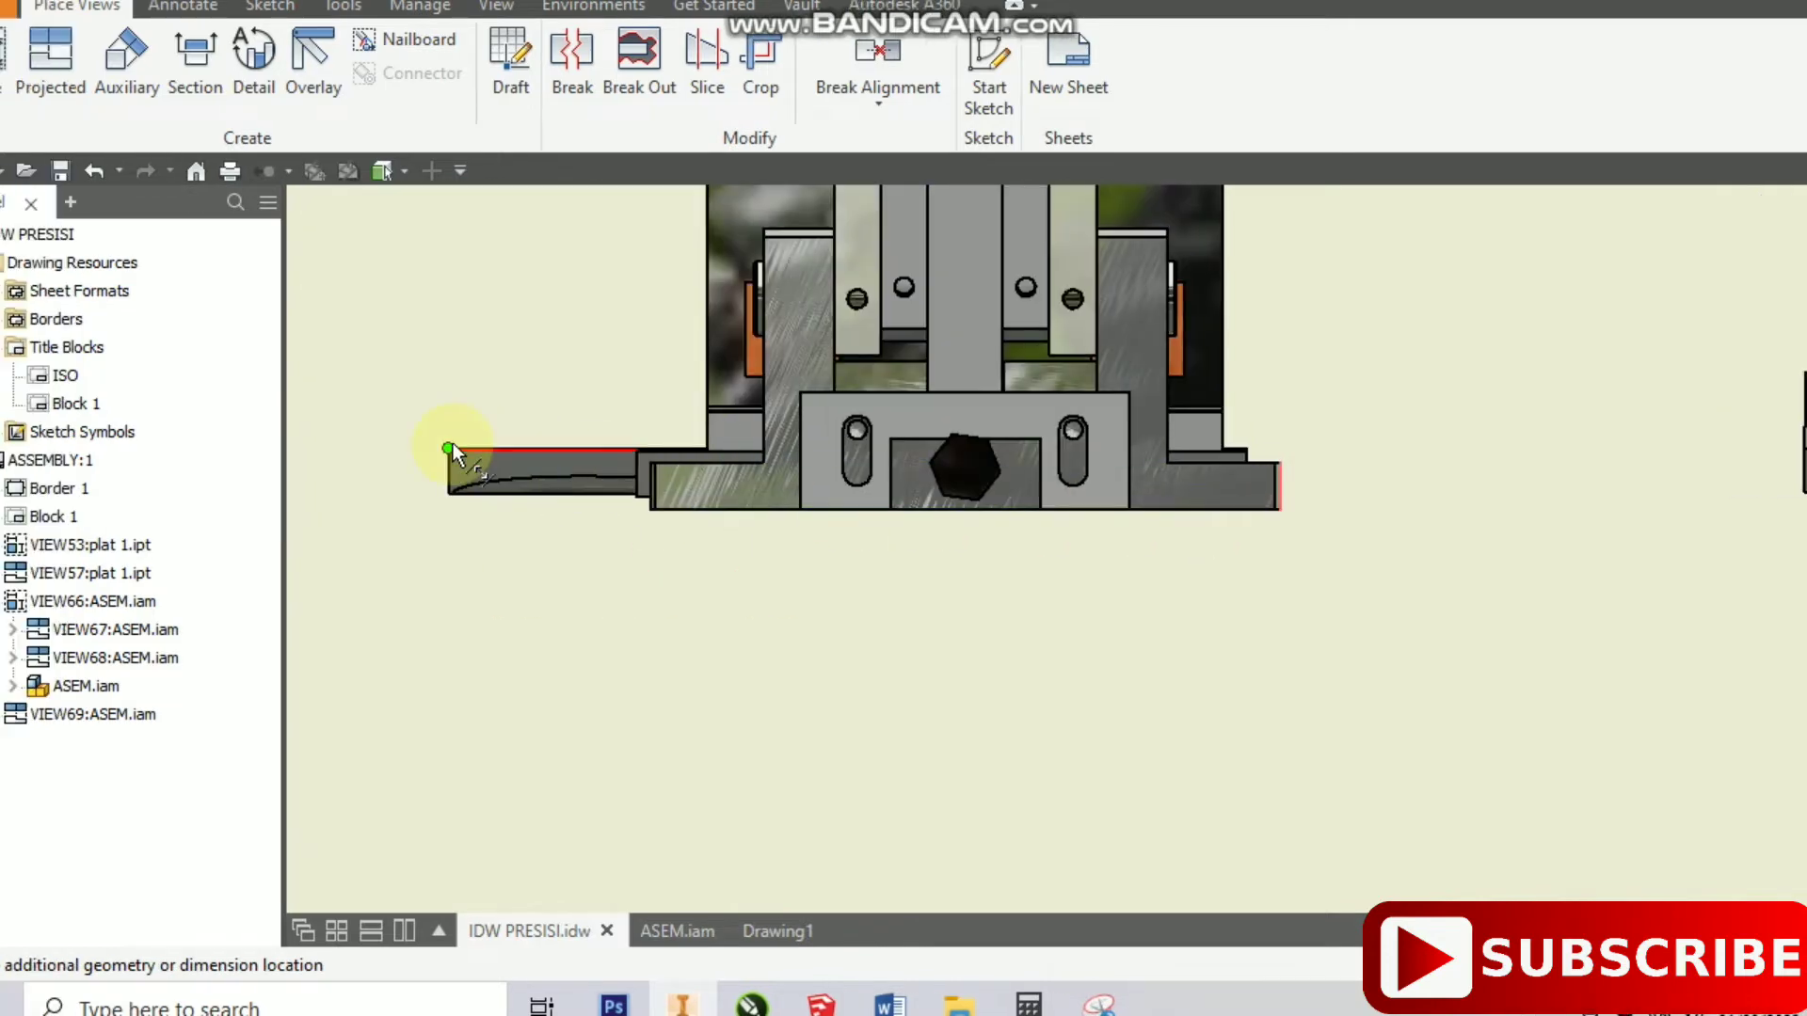
pyautogui.click(449, 448)
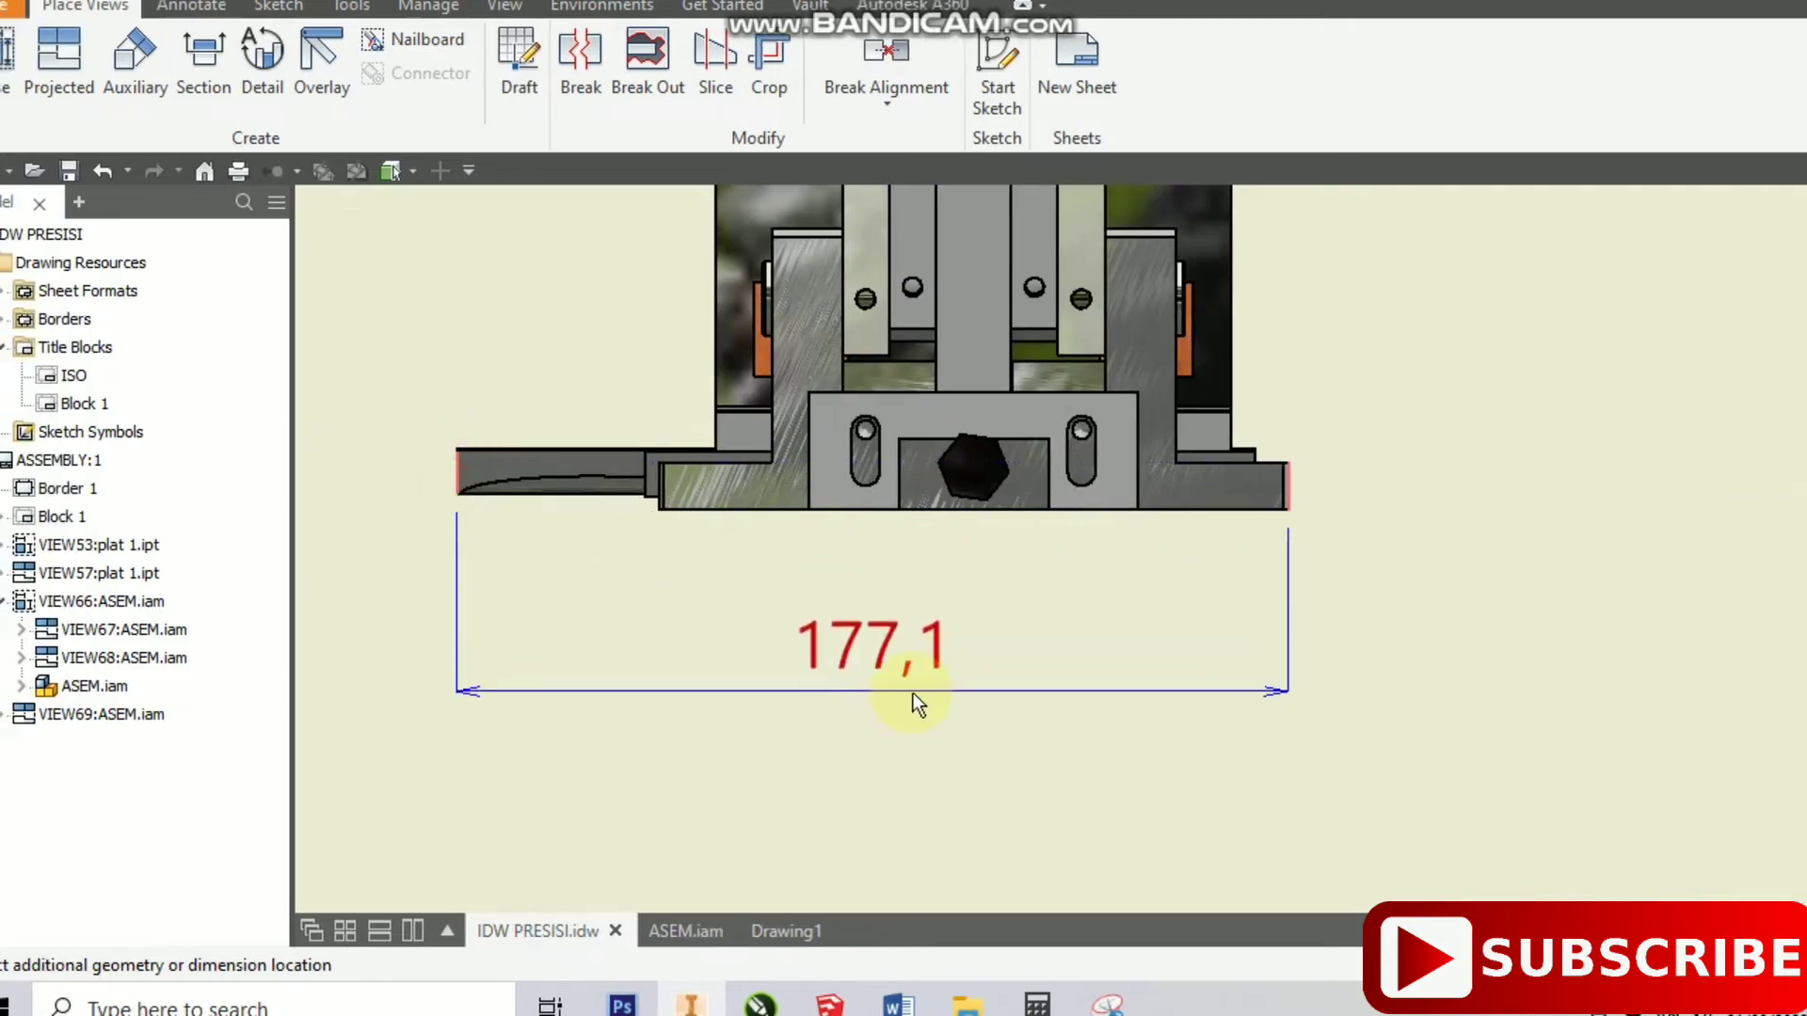
pyautogui.click(911, 693)
# - Dimension the length of the base block including its end plate in the side view, with the dimension placed below the view
pyautogui.moveTo(1352, 675); pyautogui.dragTo(725, 765, button='middle')
pyautogui.scroll(-3, 1060, 664)
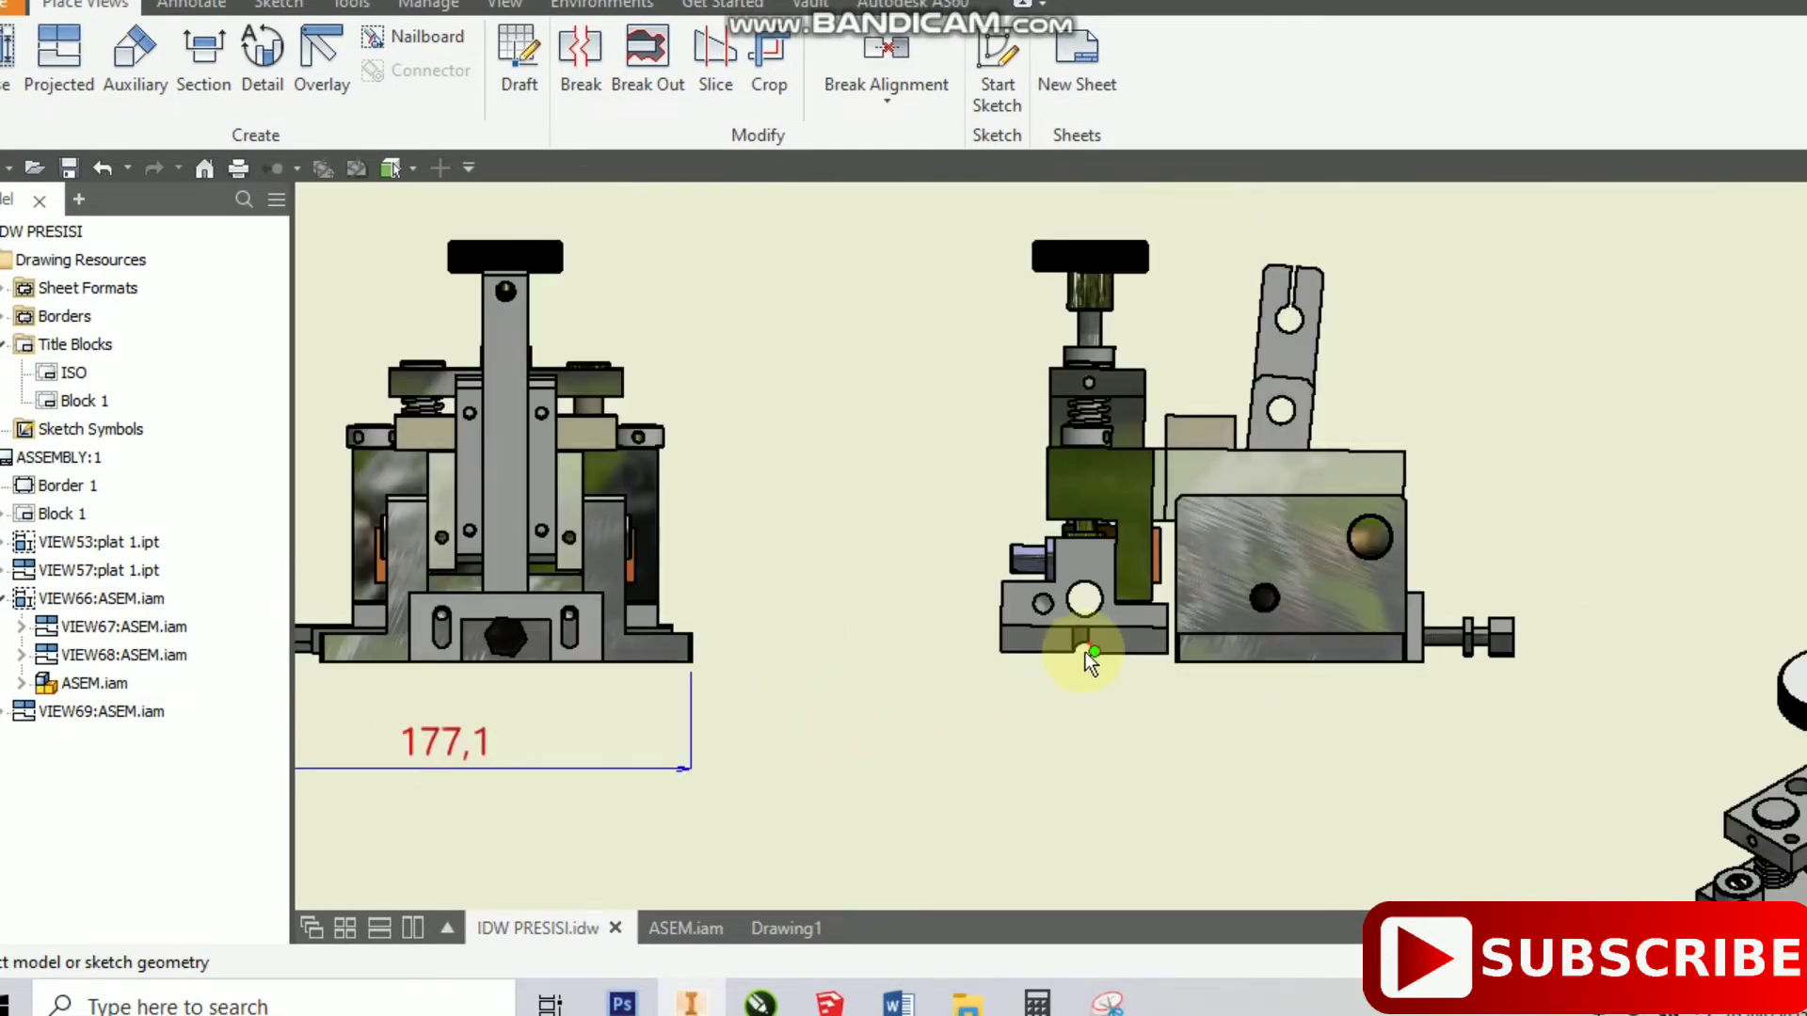
pyautogui.scroll(3, 1083, 654)
pyautogui.scroll(2, 1017, 650)
pyautogui.click(1069, 647)
pyautogui.scroll(-5, 999, 661)
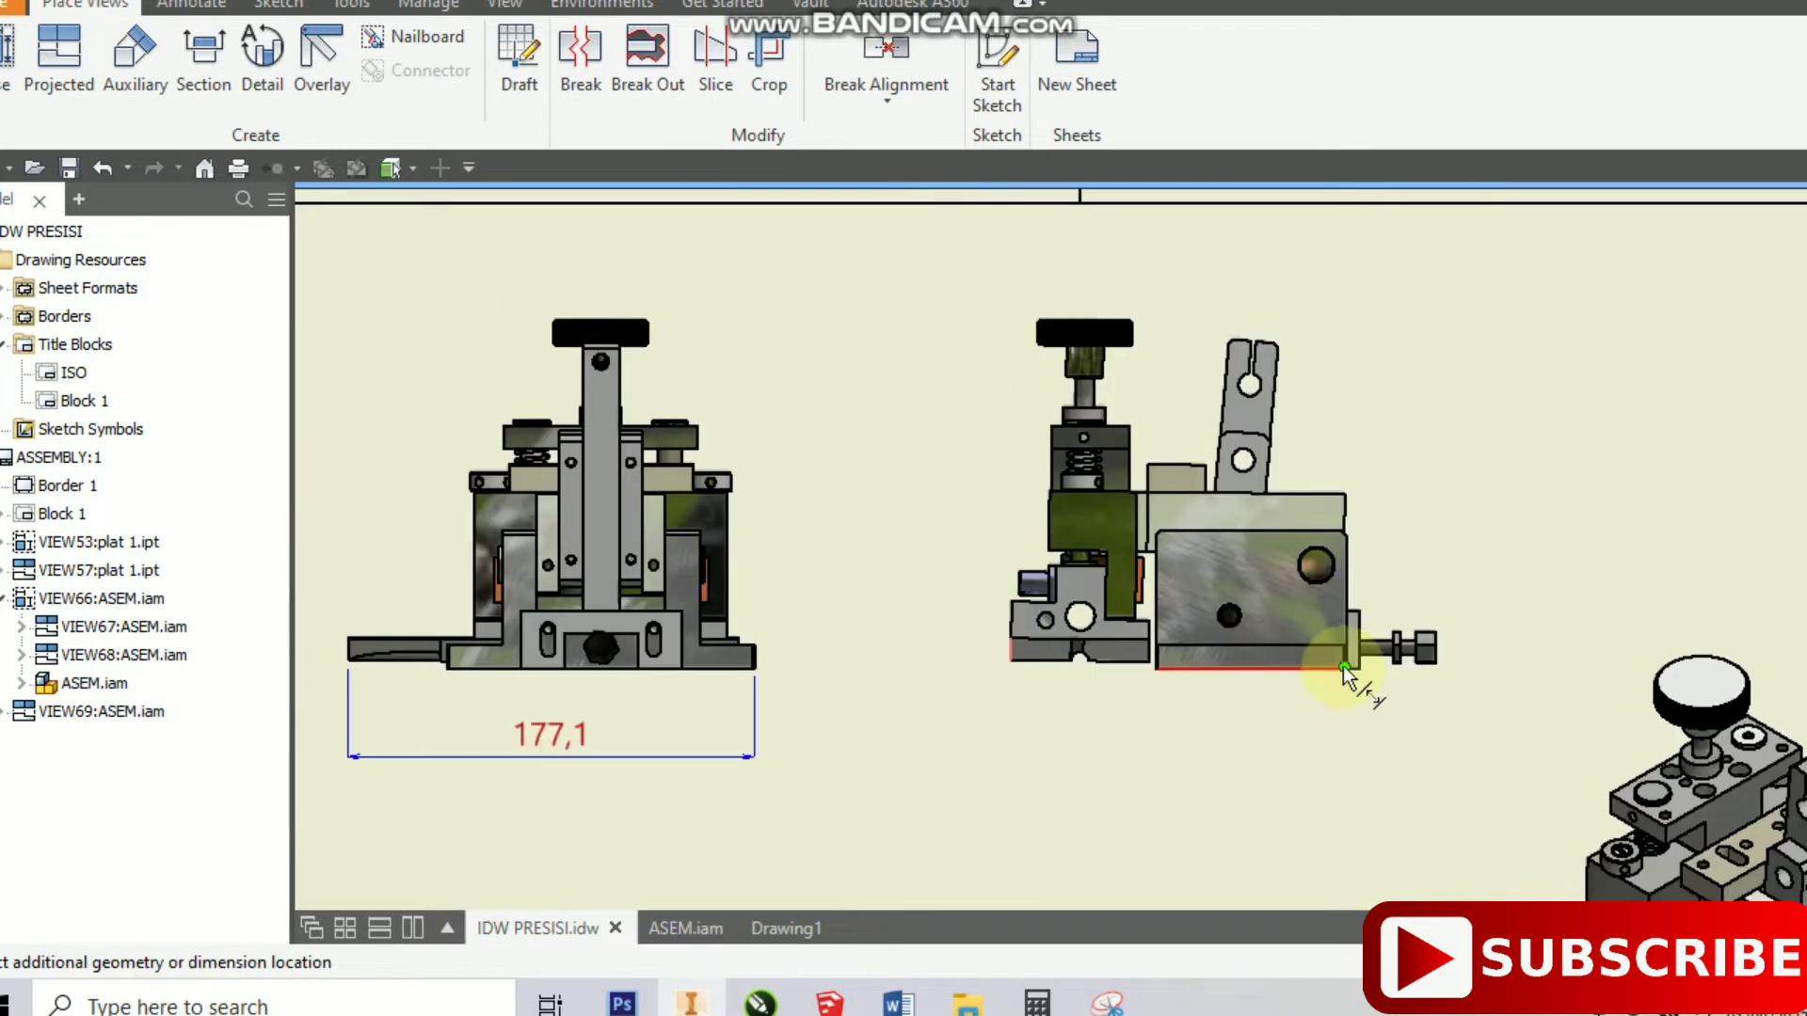
pyautogui.scroll(4, 1342, 665)
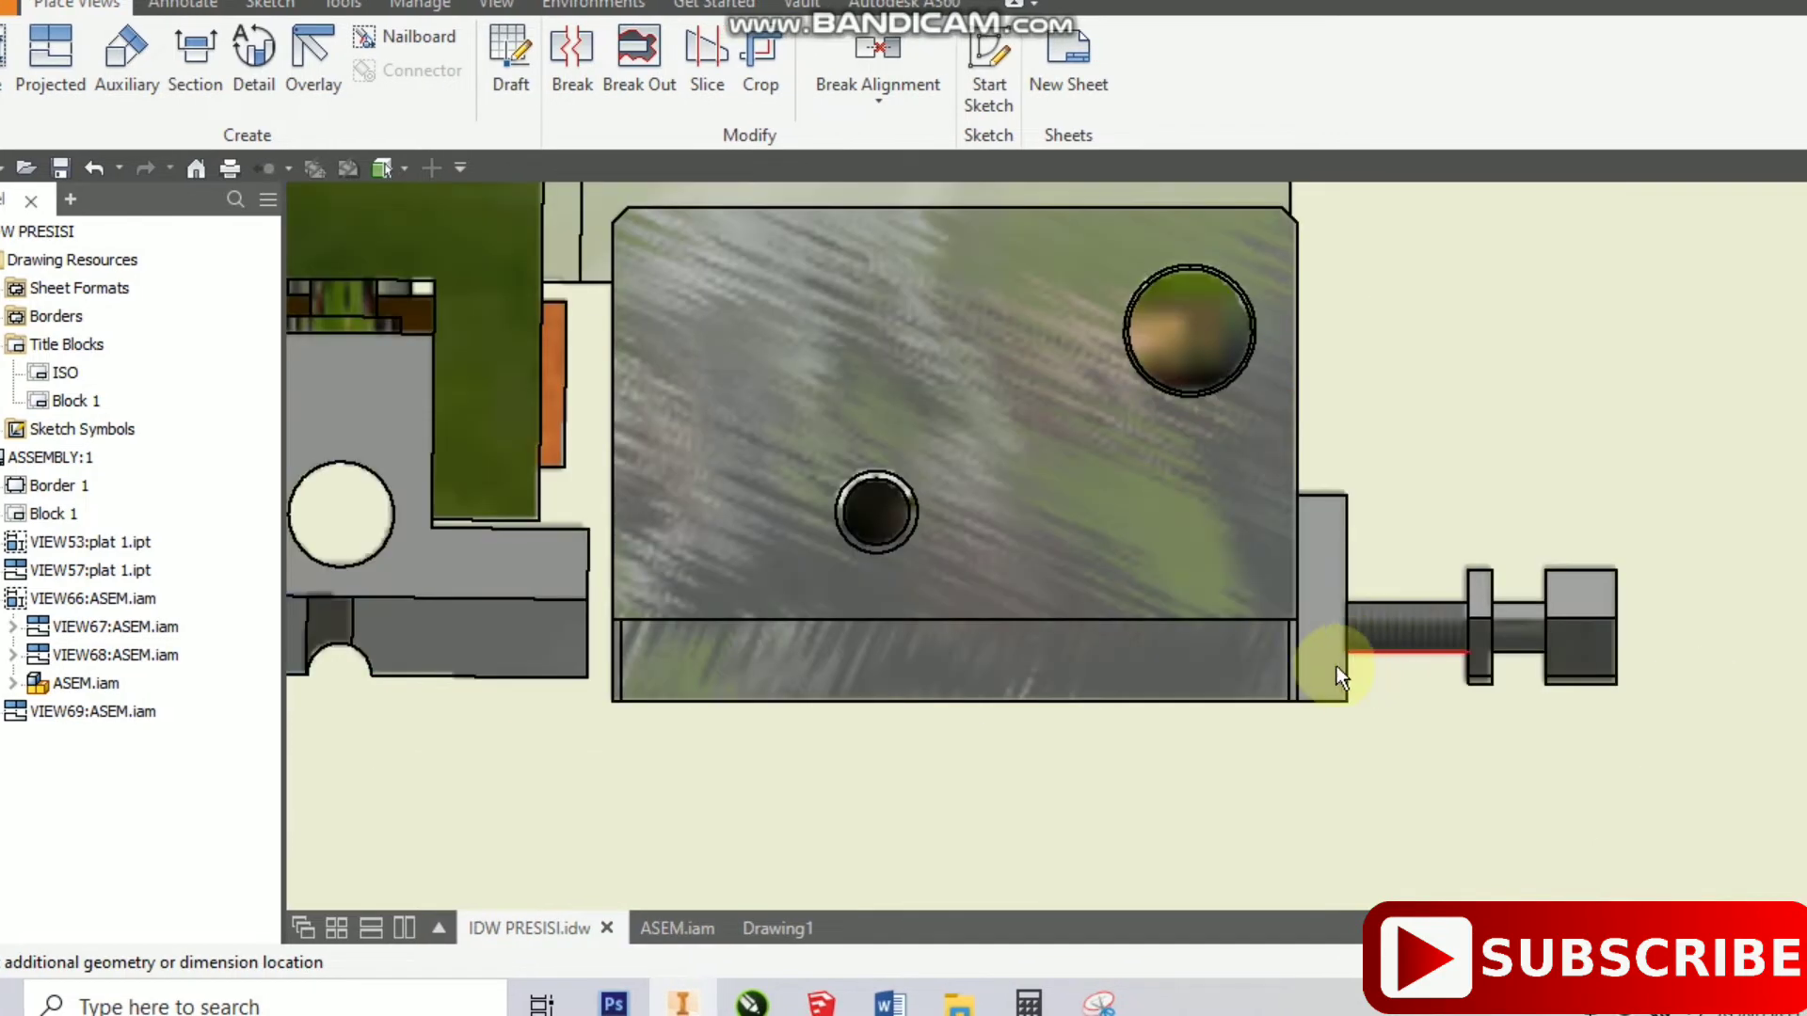
pyautogui.click(1336, 666)
pyautogui.scroll(-6, 1343, 676)
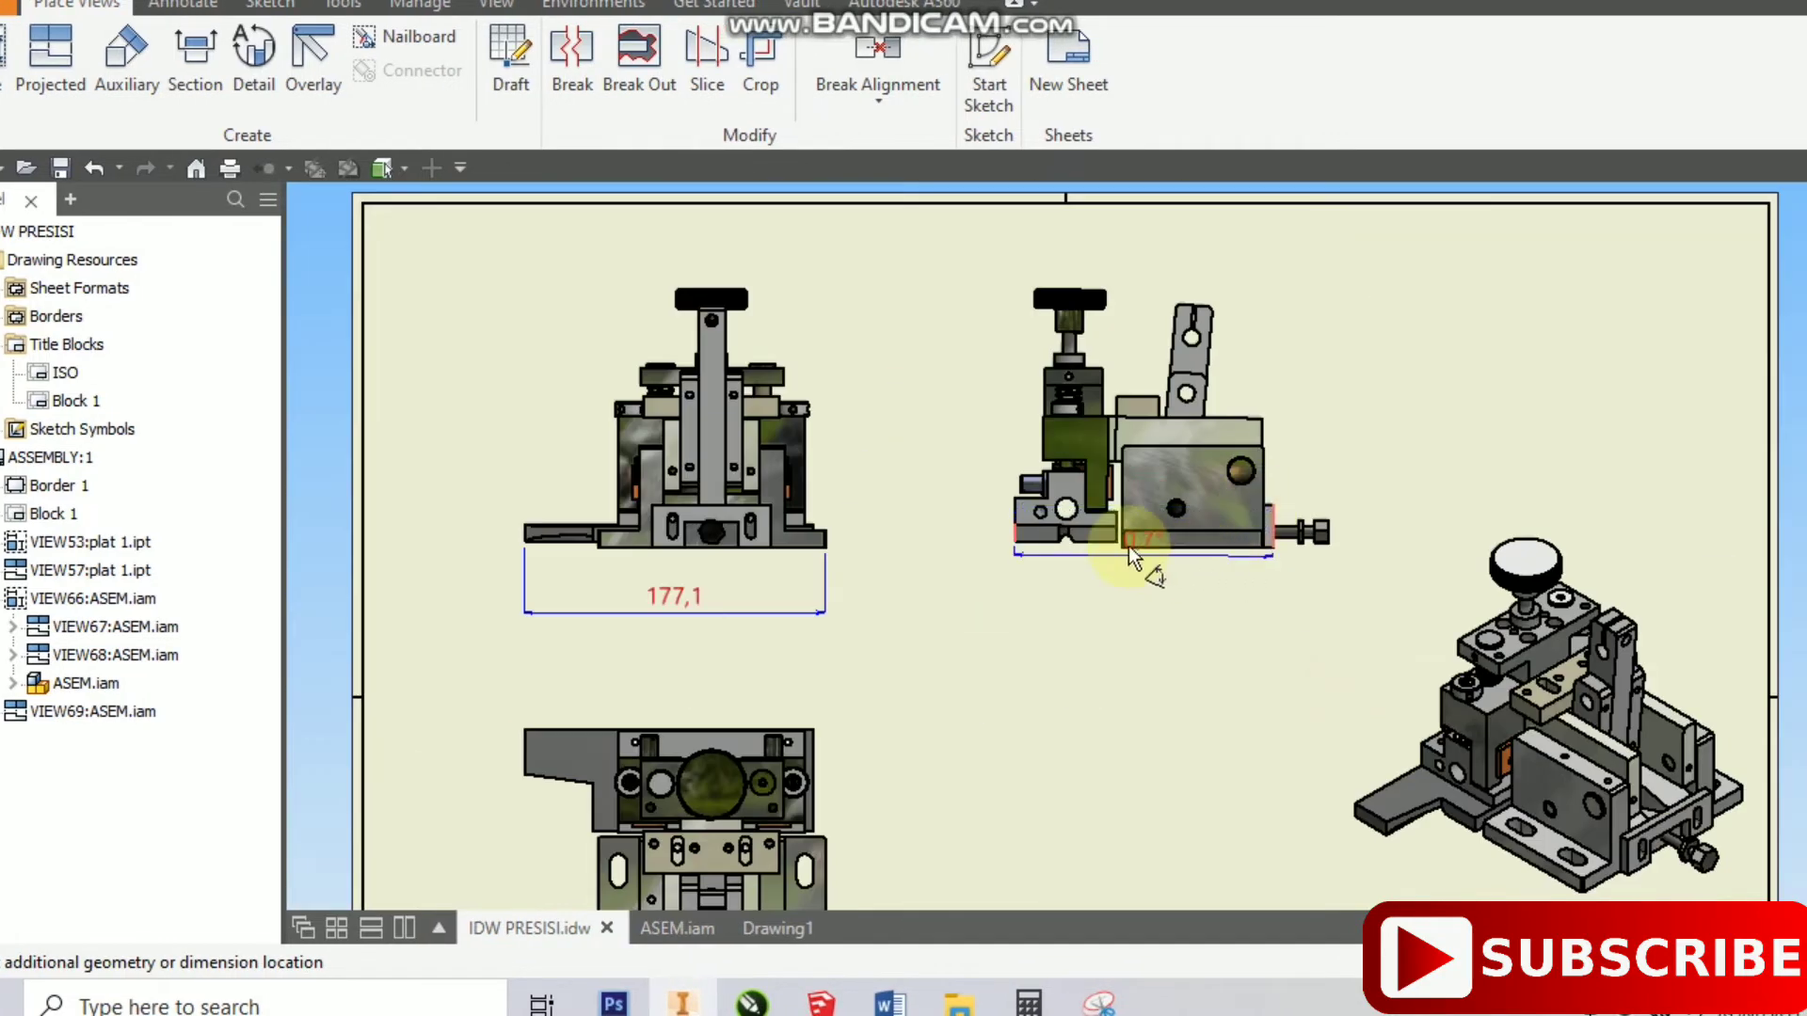
pyautogui.scroll(6, 1082, 551)
pyautogui.click(1422, 546)
pyautogui.scroll(-5, 1157, 678)
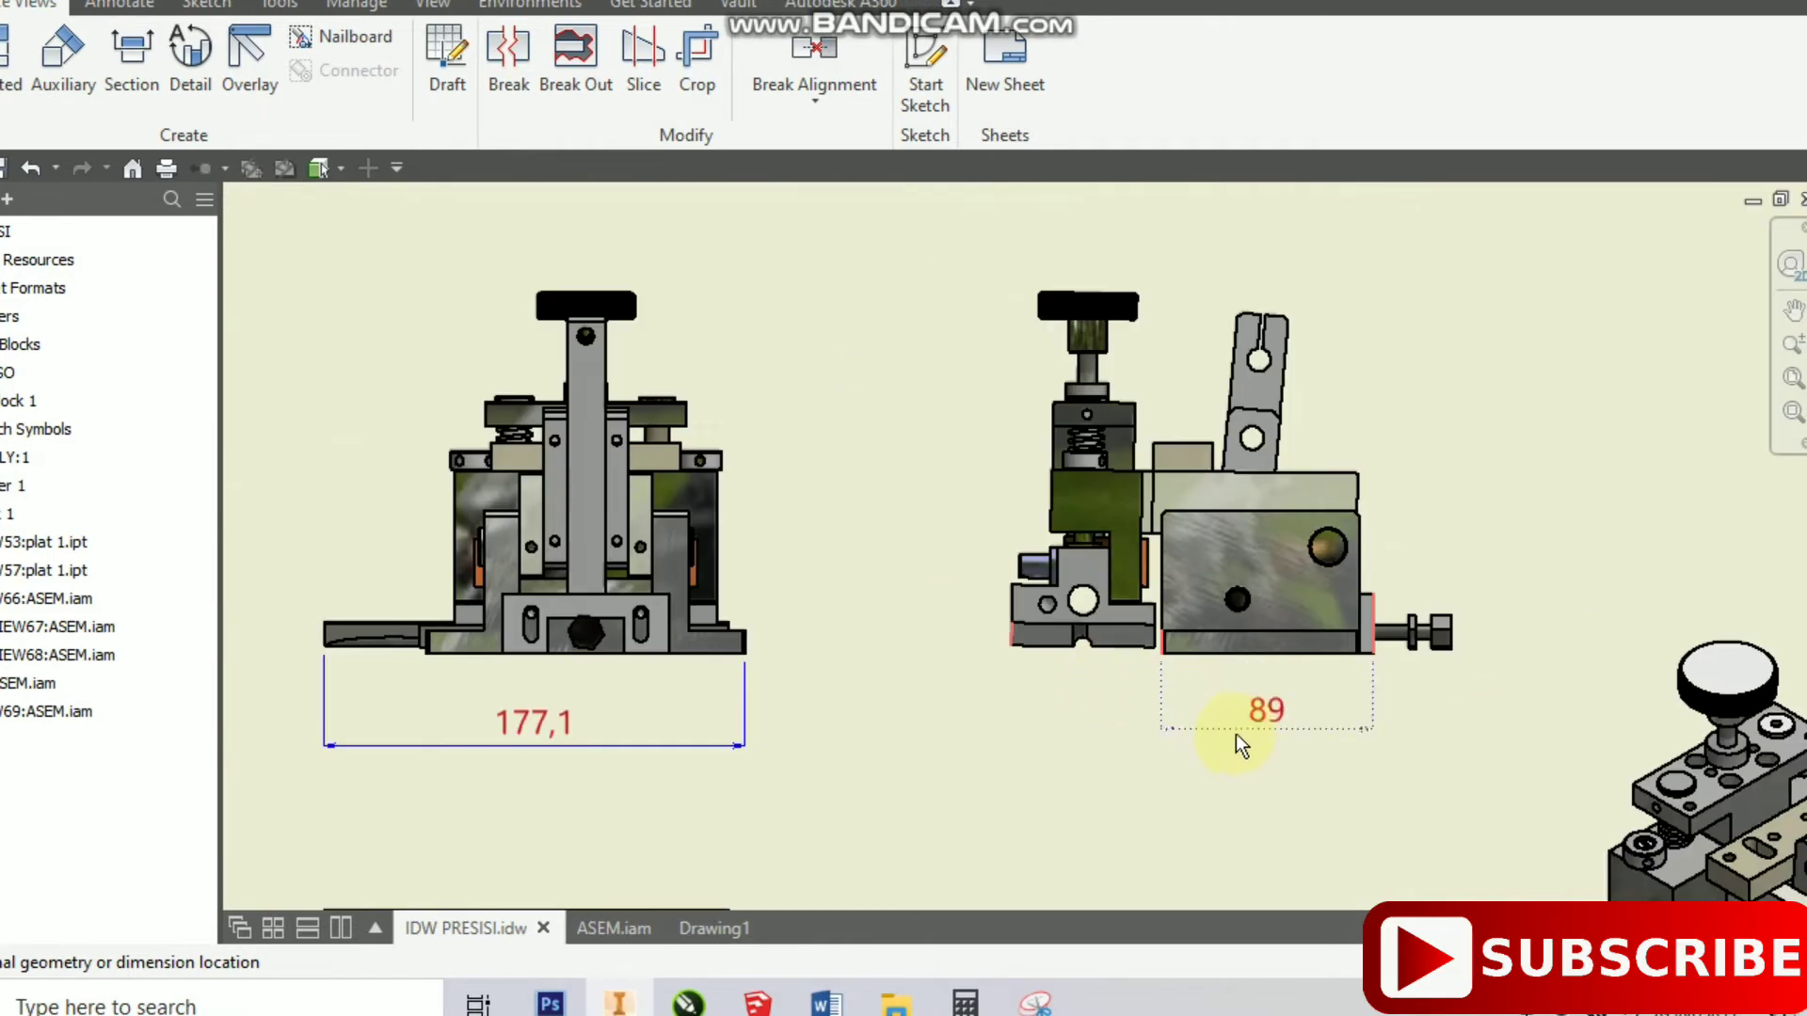
pyautogui.click(1237, 734)
# - Dimension the top view's vertical depth from the rear edge to the base plate's front edge, and delete the stray horizontal dimension across the view
pyautogui.moveTo(945, 599); pyautogui.dragTo(846, 233, button='middle')
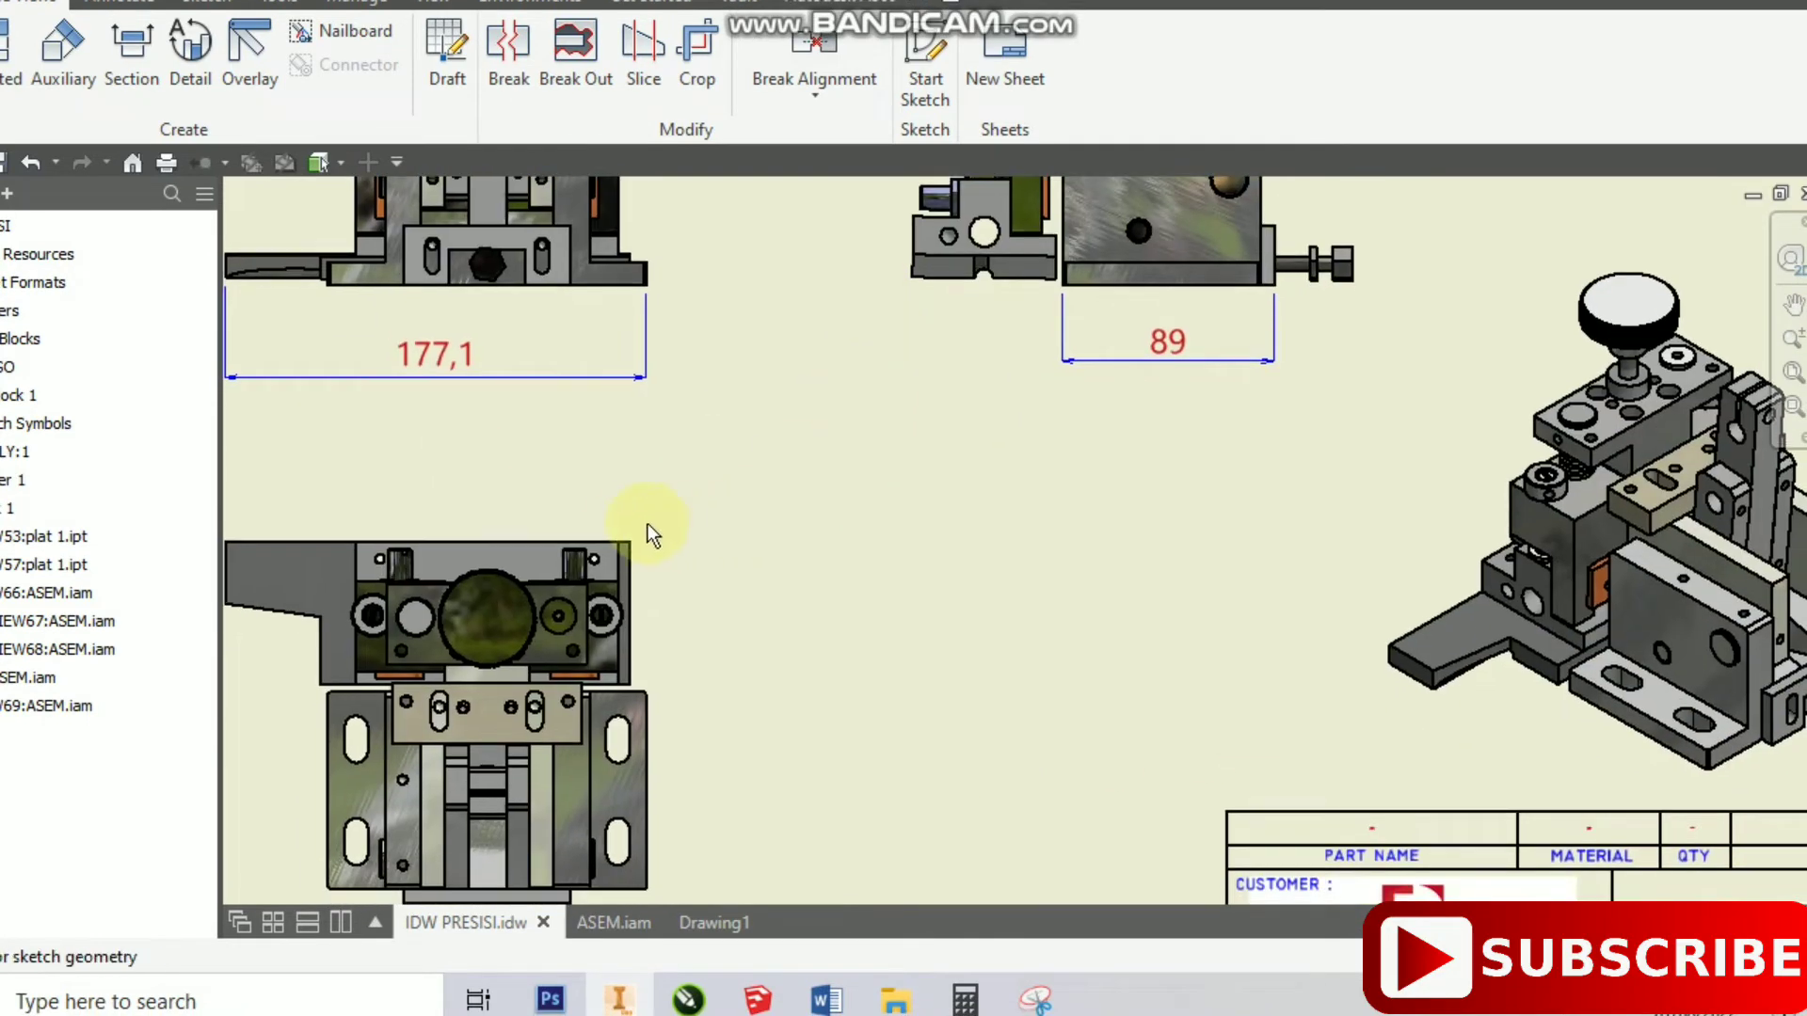
pyautogui.click(608, 540)
pyautogui.moveTo(691, 803); pyautogui.dragTo(737, 654, button='middle')
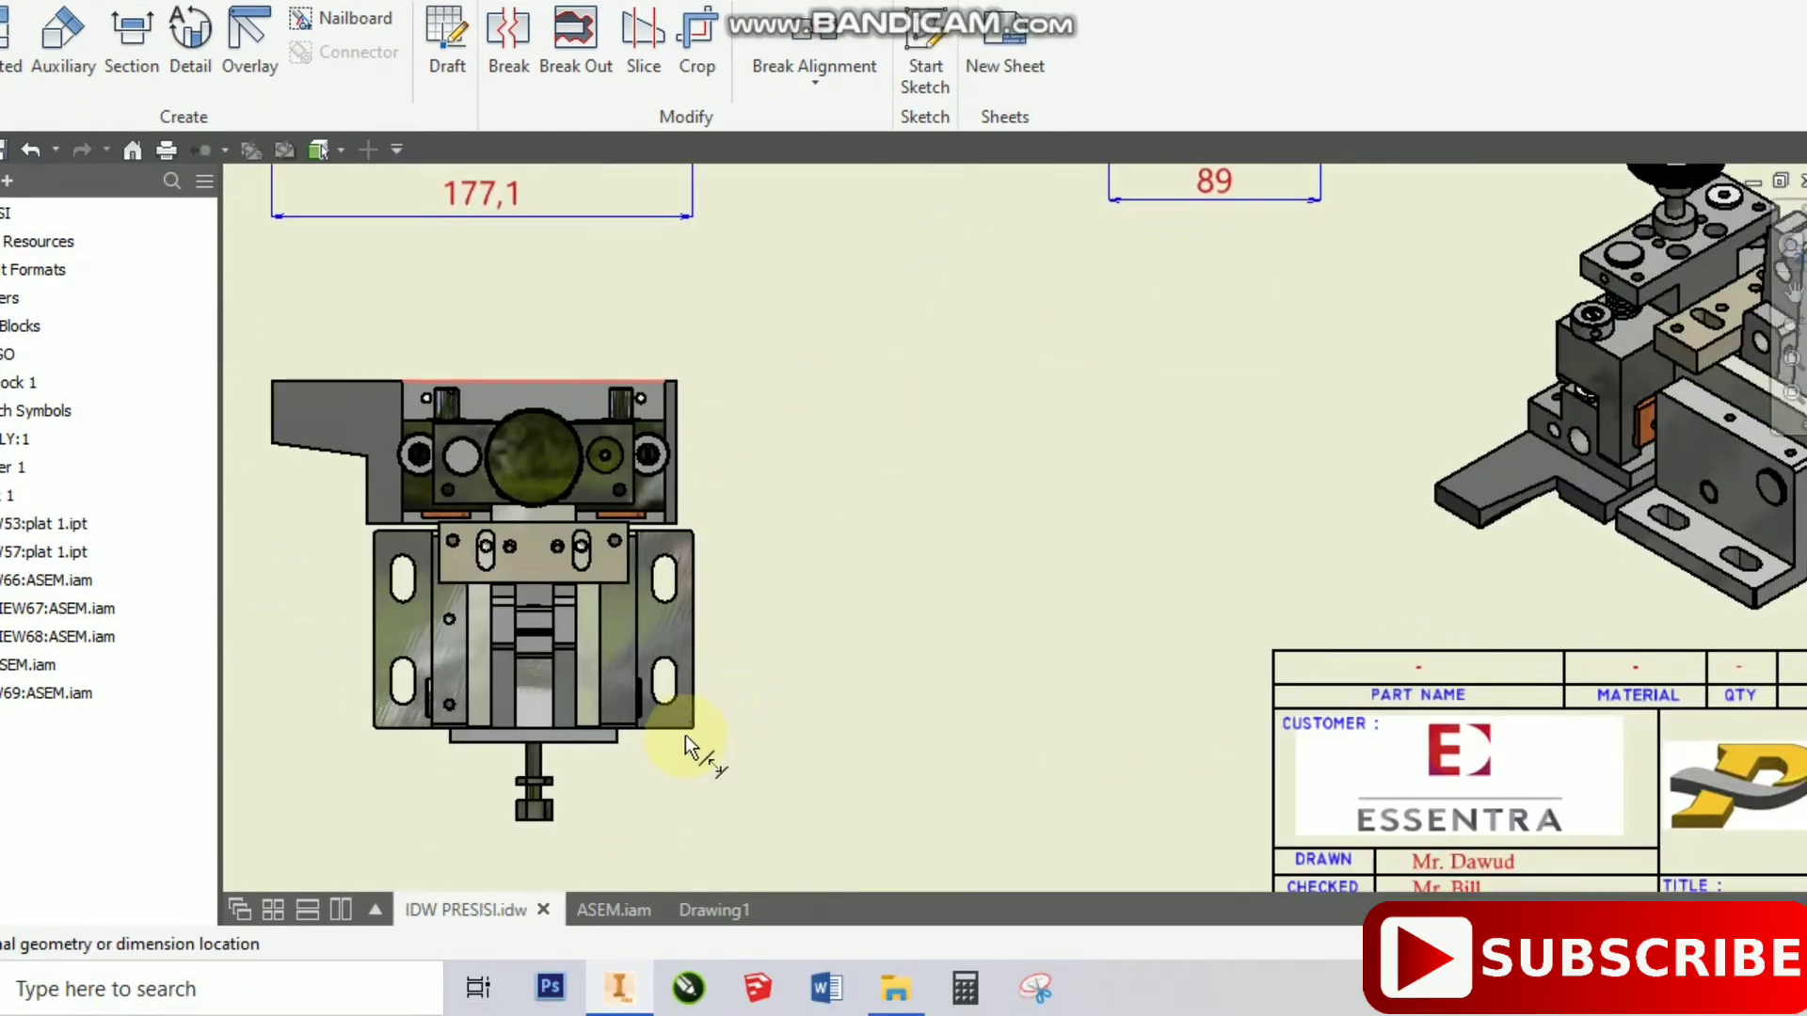
pyautogui.click(687, 749)
pyautogui.click(687, 730)
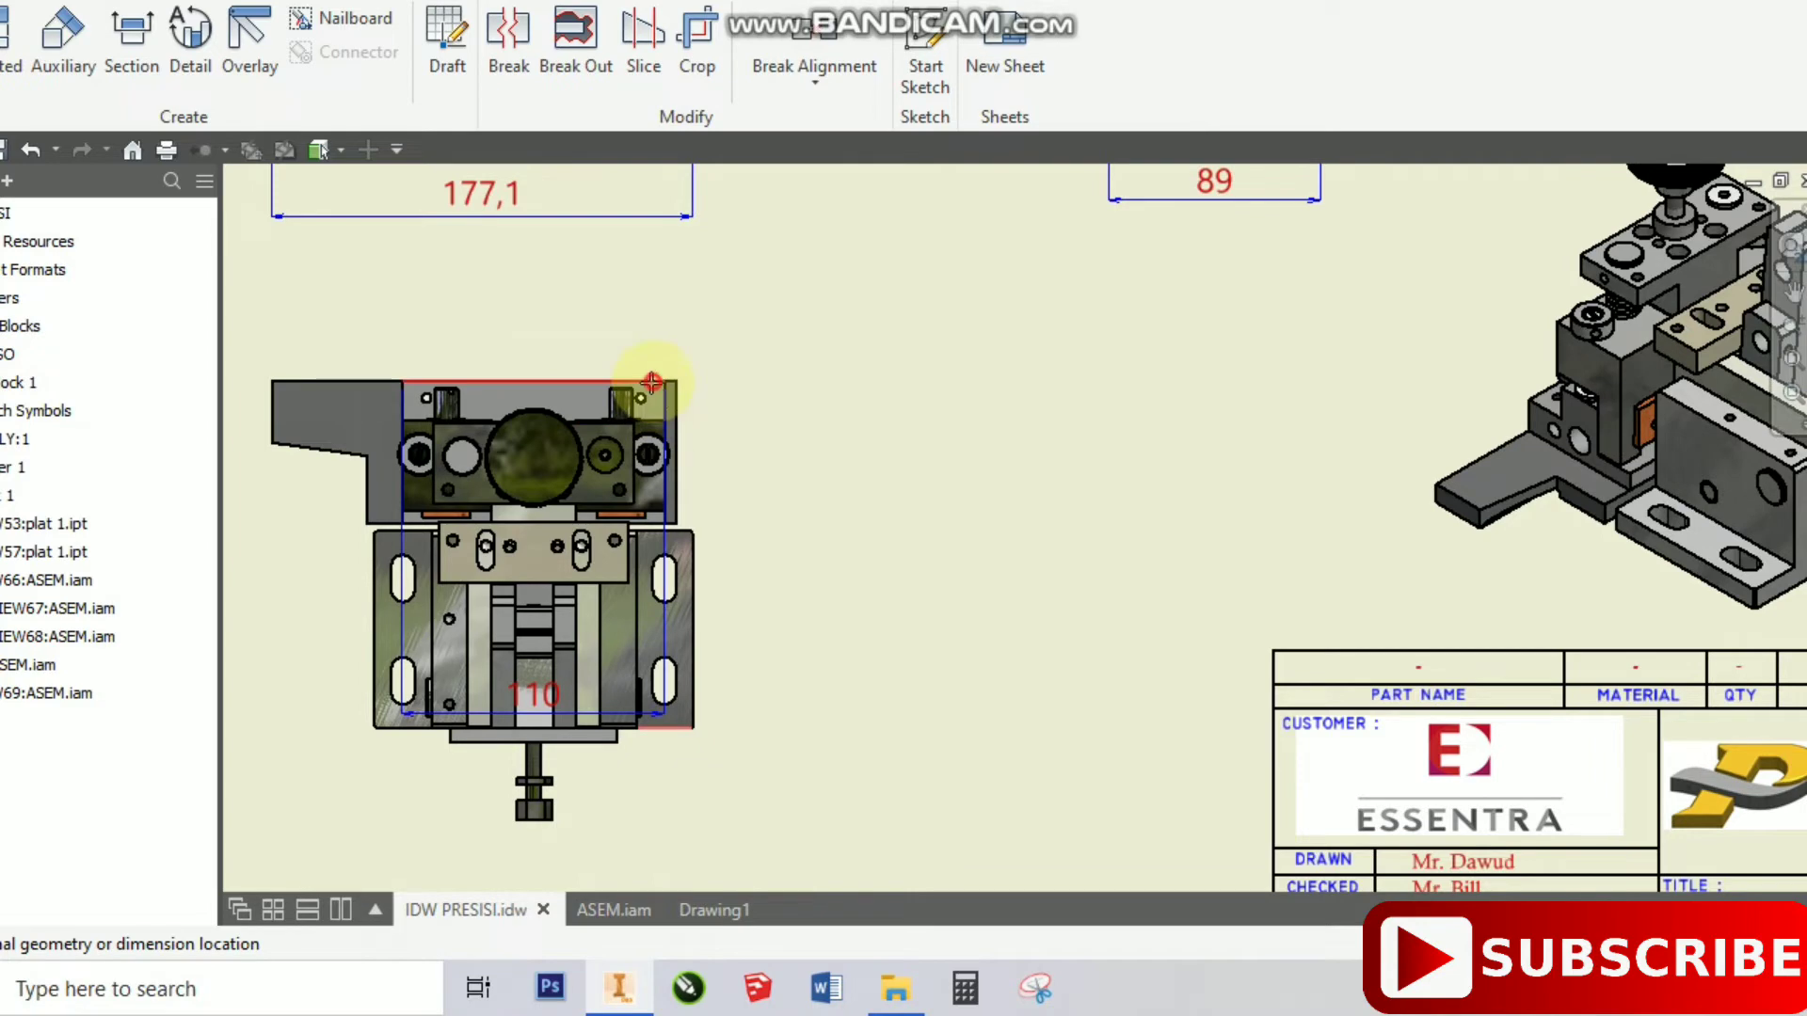
pyautogui.click(658, 382)
pyautogui.click(804, 437)
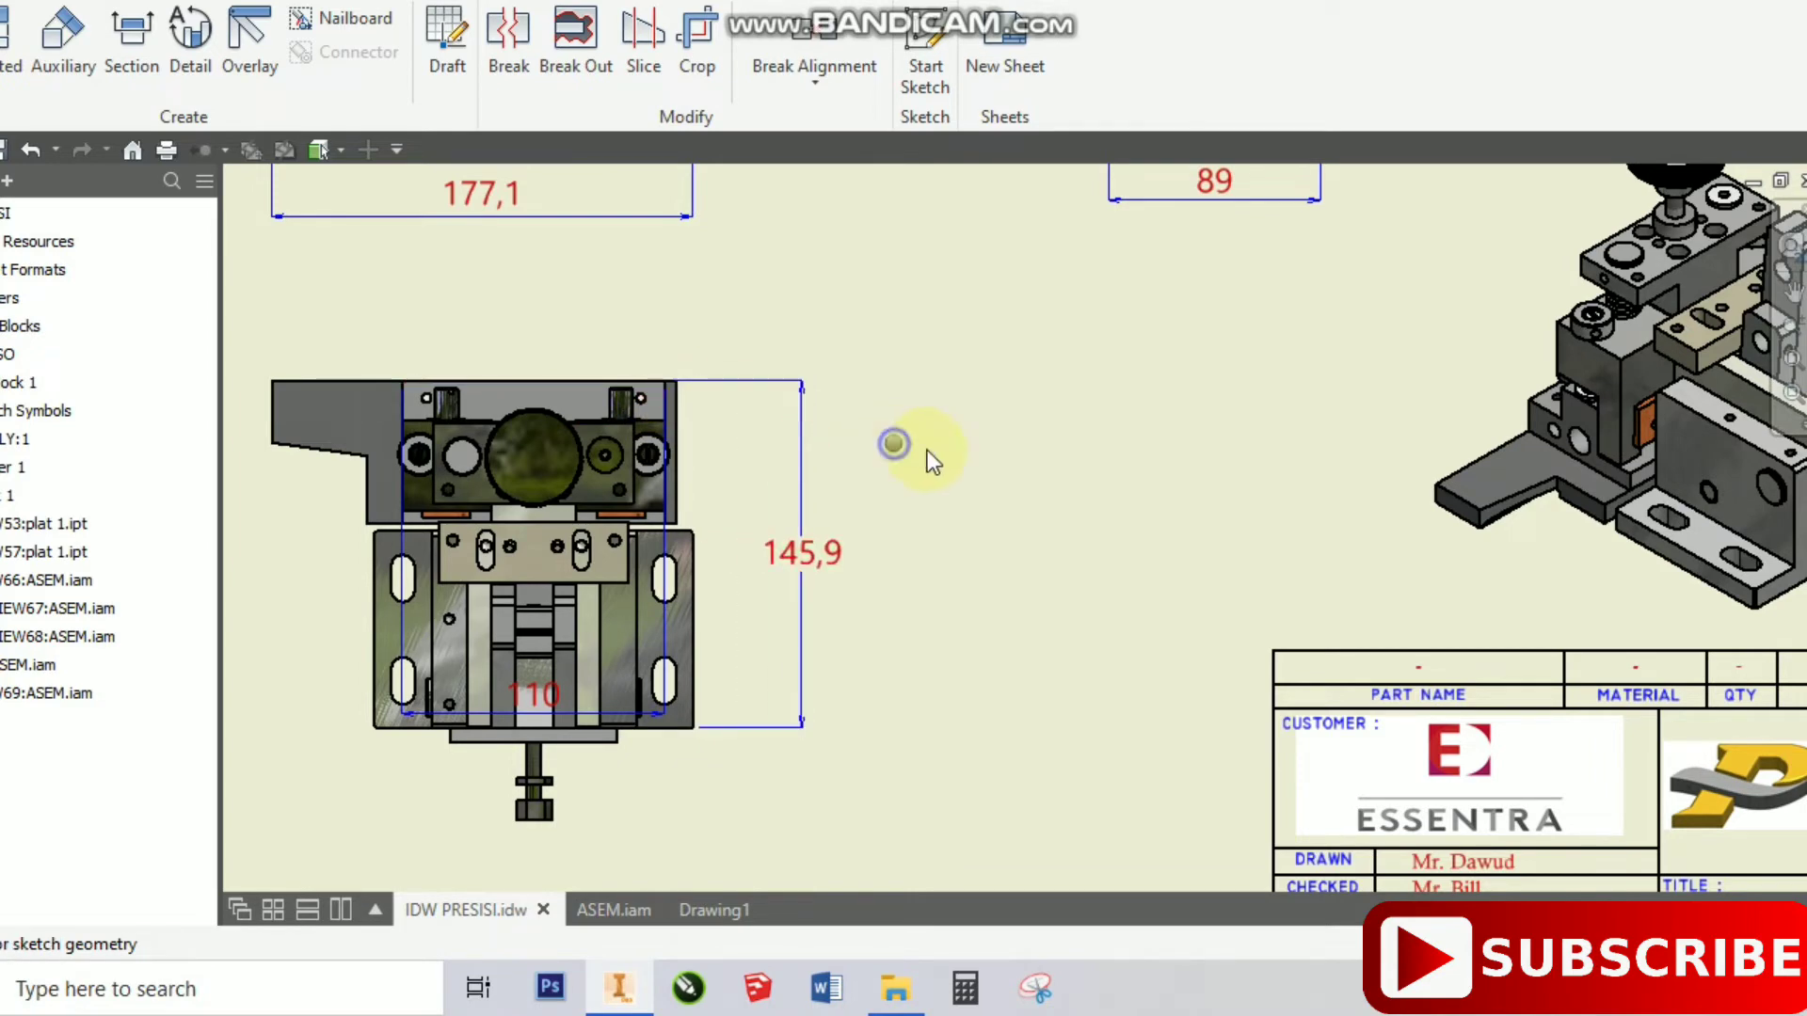
pyautogui.rightClick(532, 694)
pyautogui.click(603, 415)
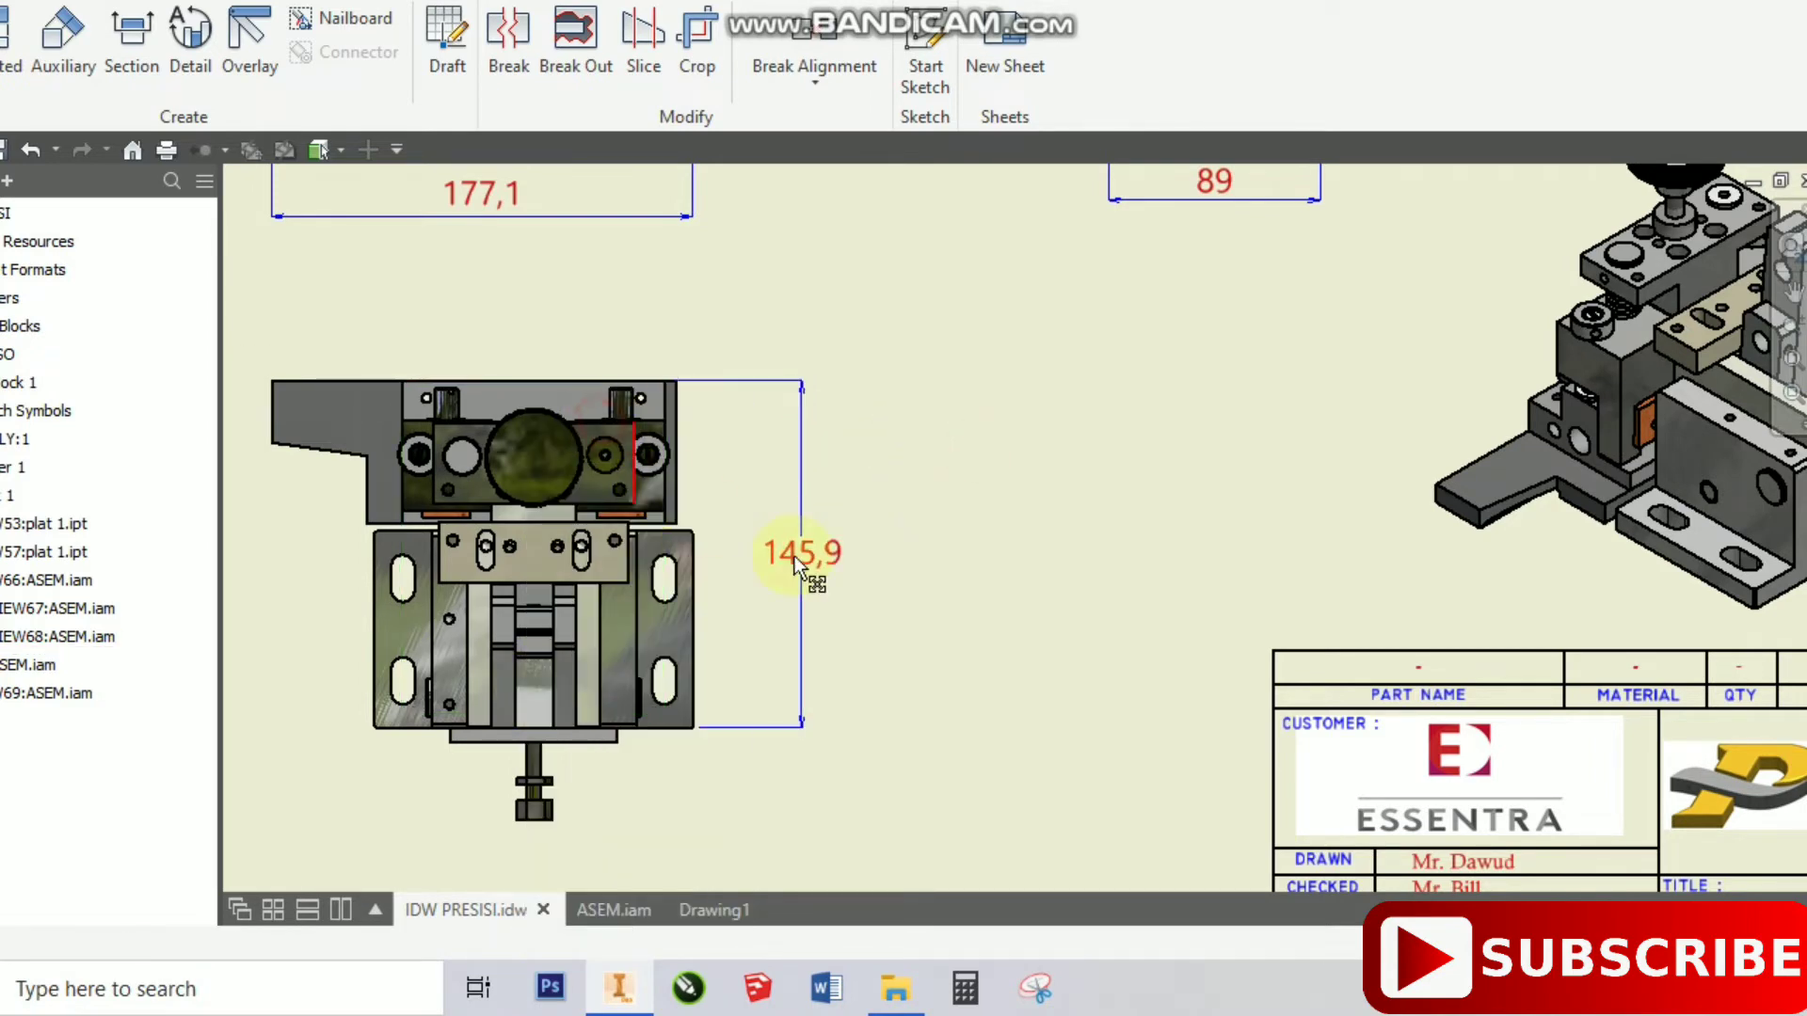
# - Move the side view slightly closer to the front view on the sheet
pyautogui.scroll(-3, 793, 556)
pyautogui.moveTo(870, 582); pyautogui.dragTo(819, 742, button='middle')
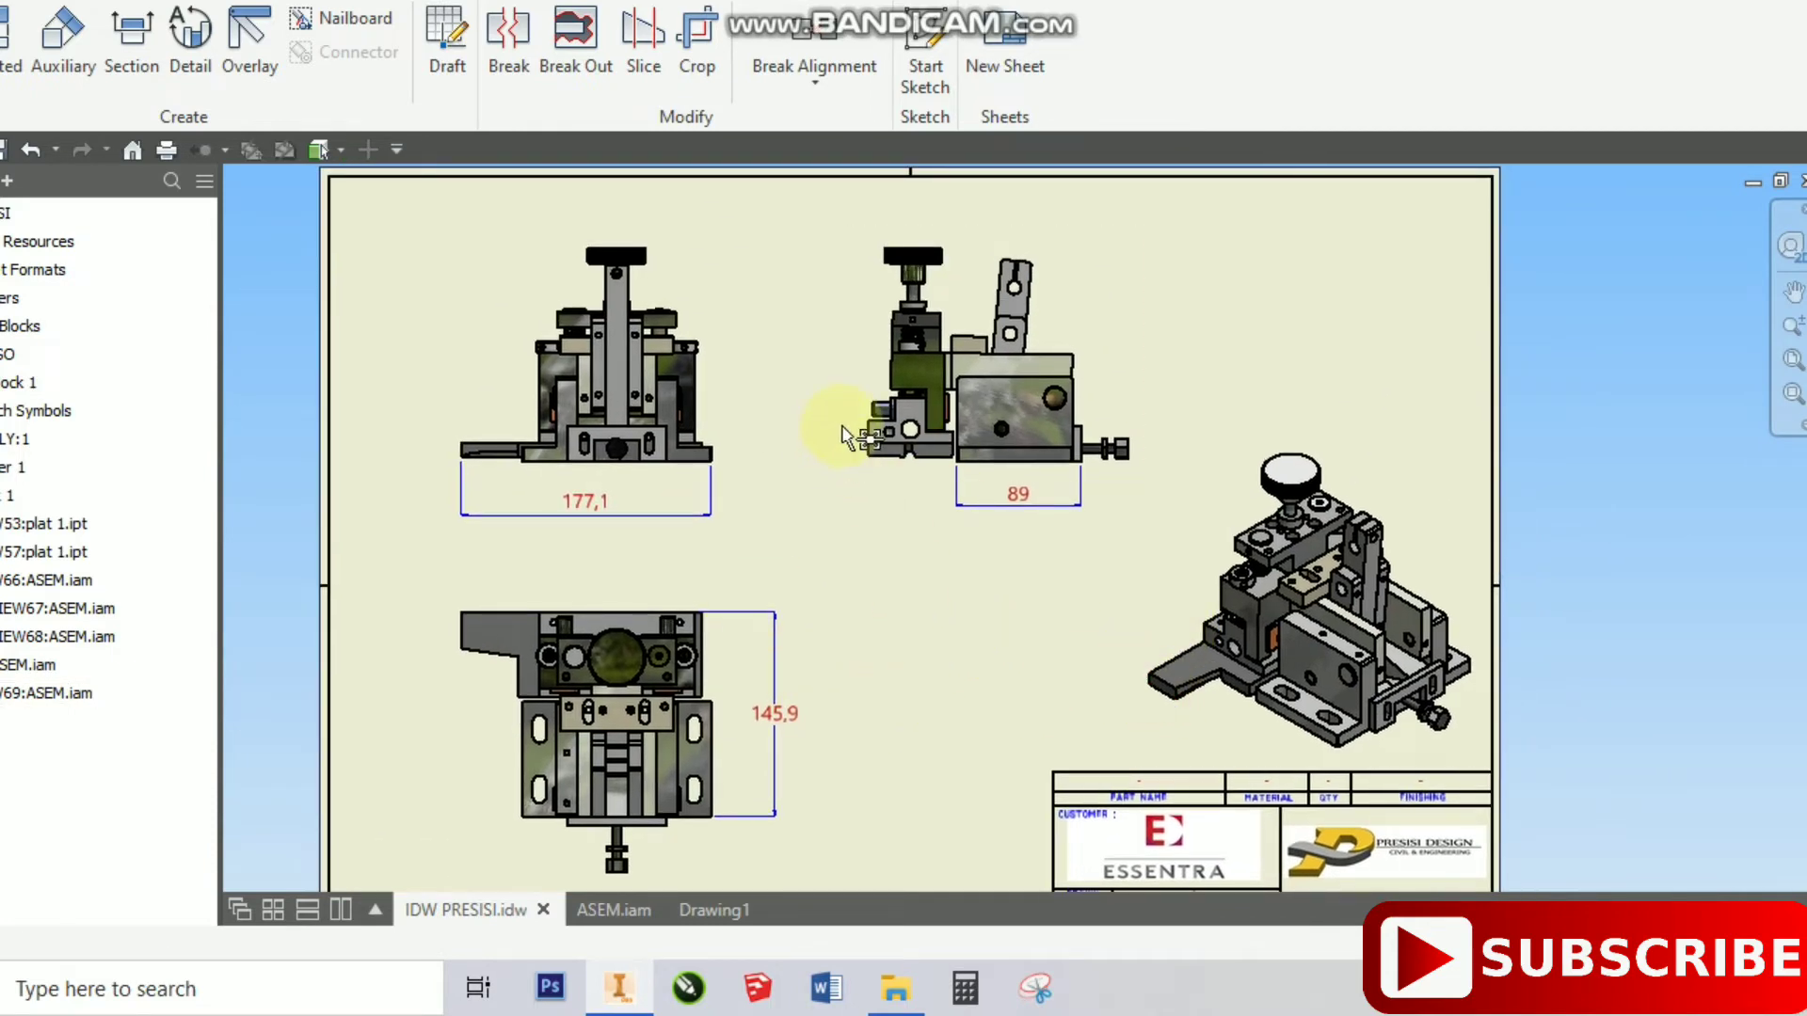
pyautogui.moveTo(847, 429); pyautogui.dragTo(805, 428)
# - Examine the custom title block, including its part name, customer, approval, title, drawing number and note fields
pyautogui.moveTo(935, 629); pyautogui.dragTo(853, 431, button='middle')
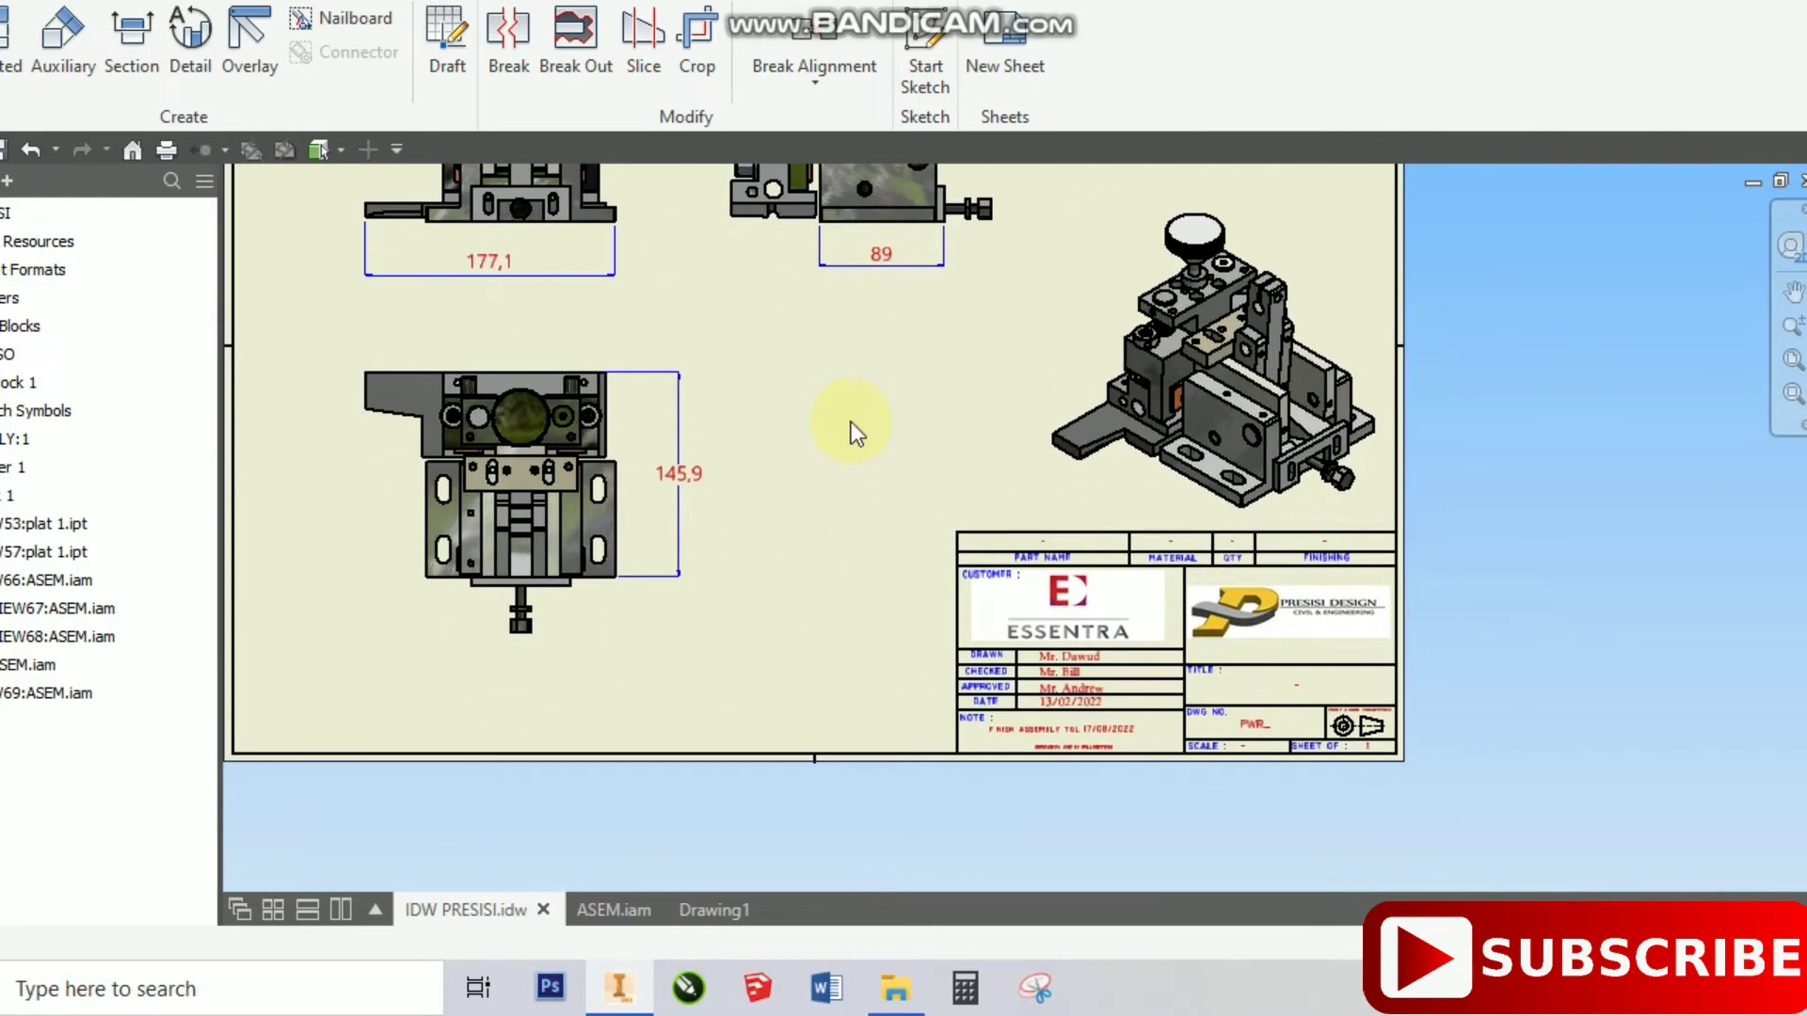
pyautogui.scroll(3, 1061, 543)
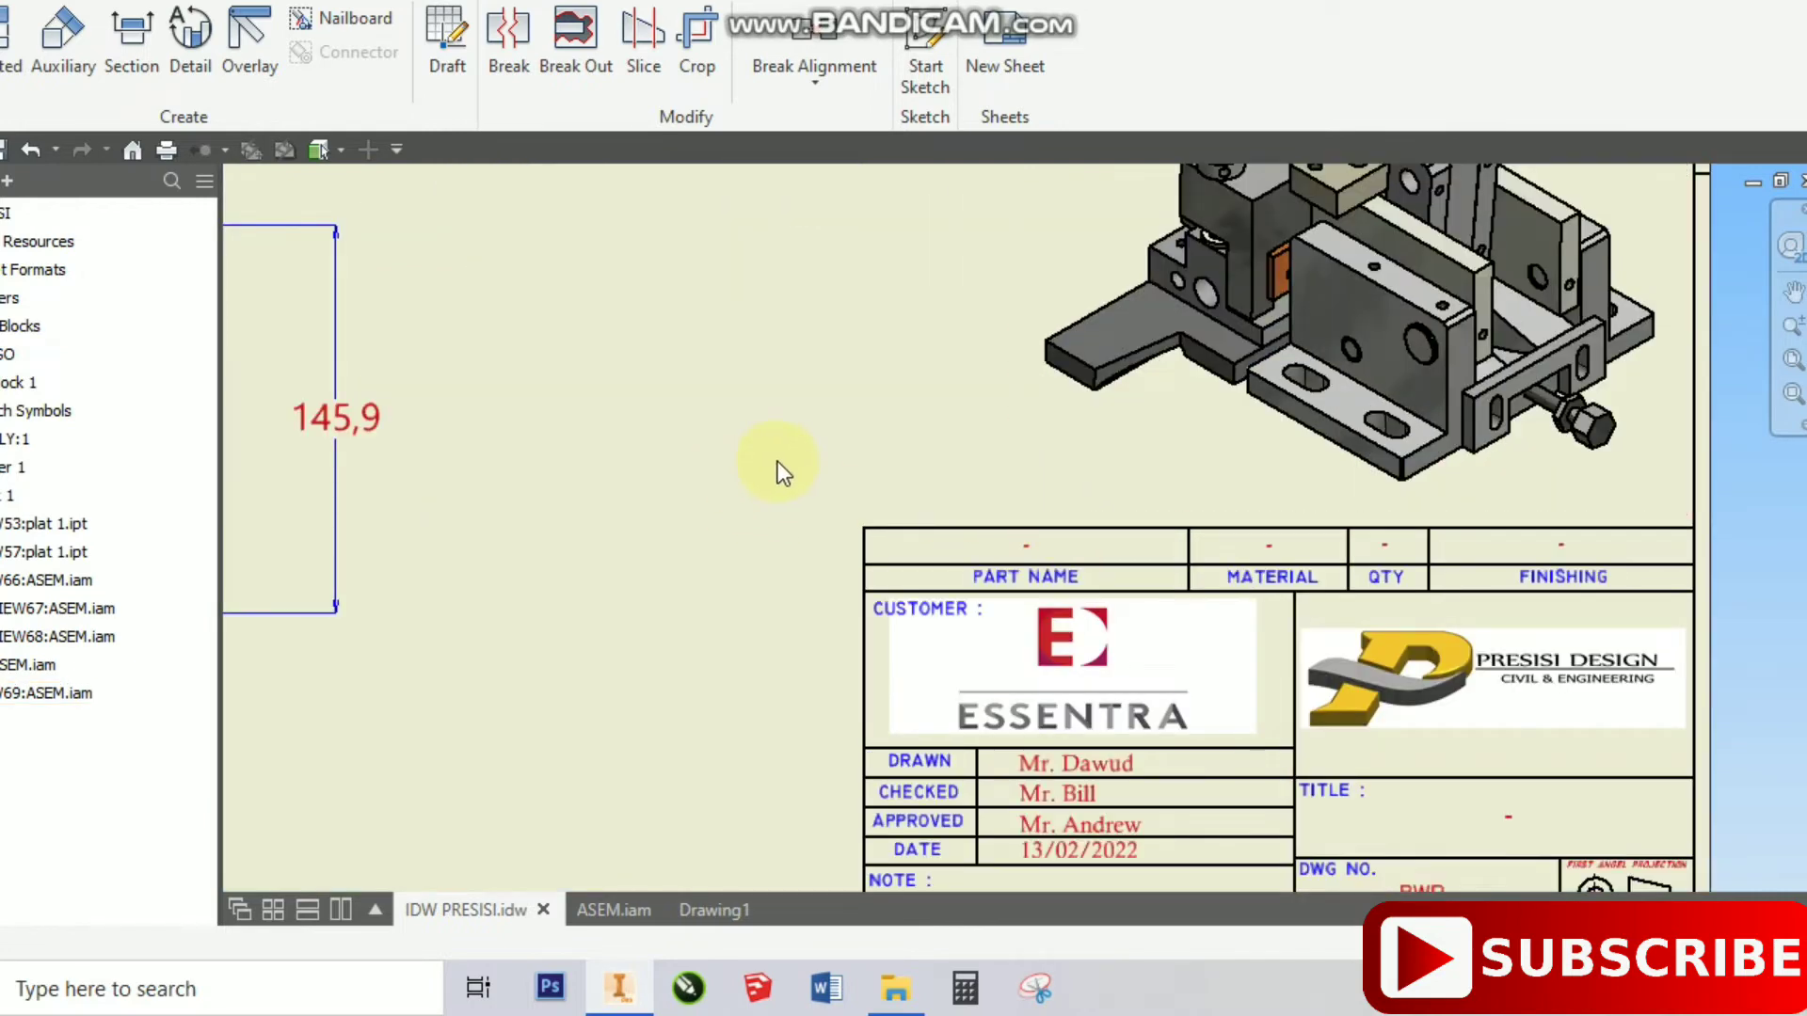
pyautogui.scroll(-3, 786, 470)
pyautogui.moveTo(1096, 529); pyautogui.dragTo(827, 565, button='middle')
pyautogui.scroll(3, 659, 593)
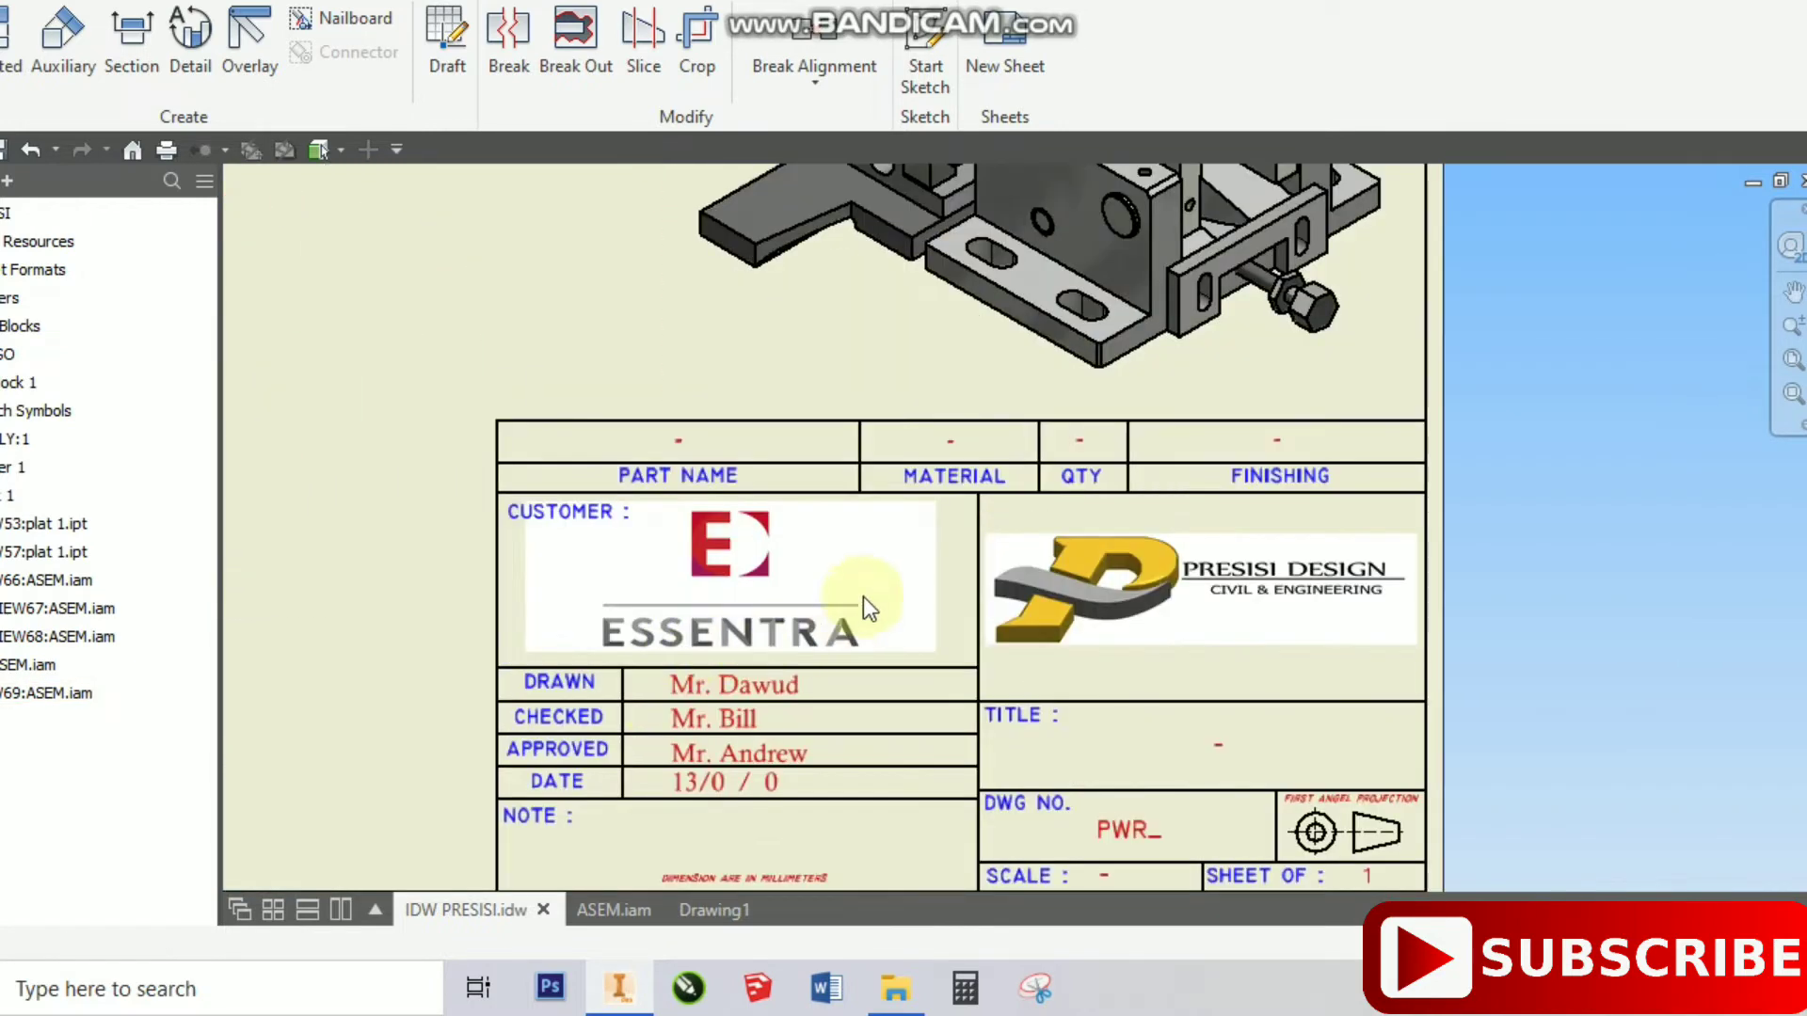
pyautogui.scroll(-2, 870, 583)
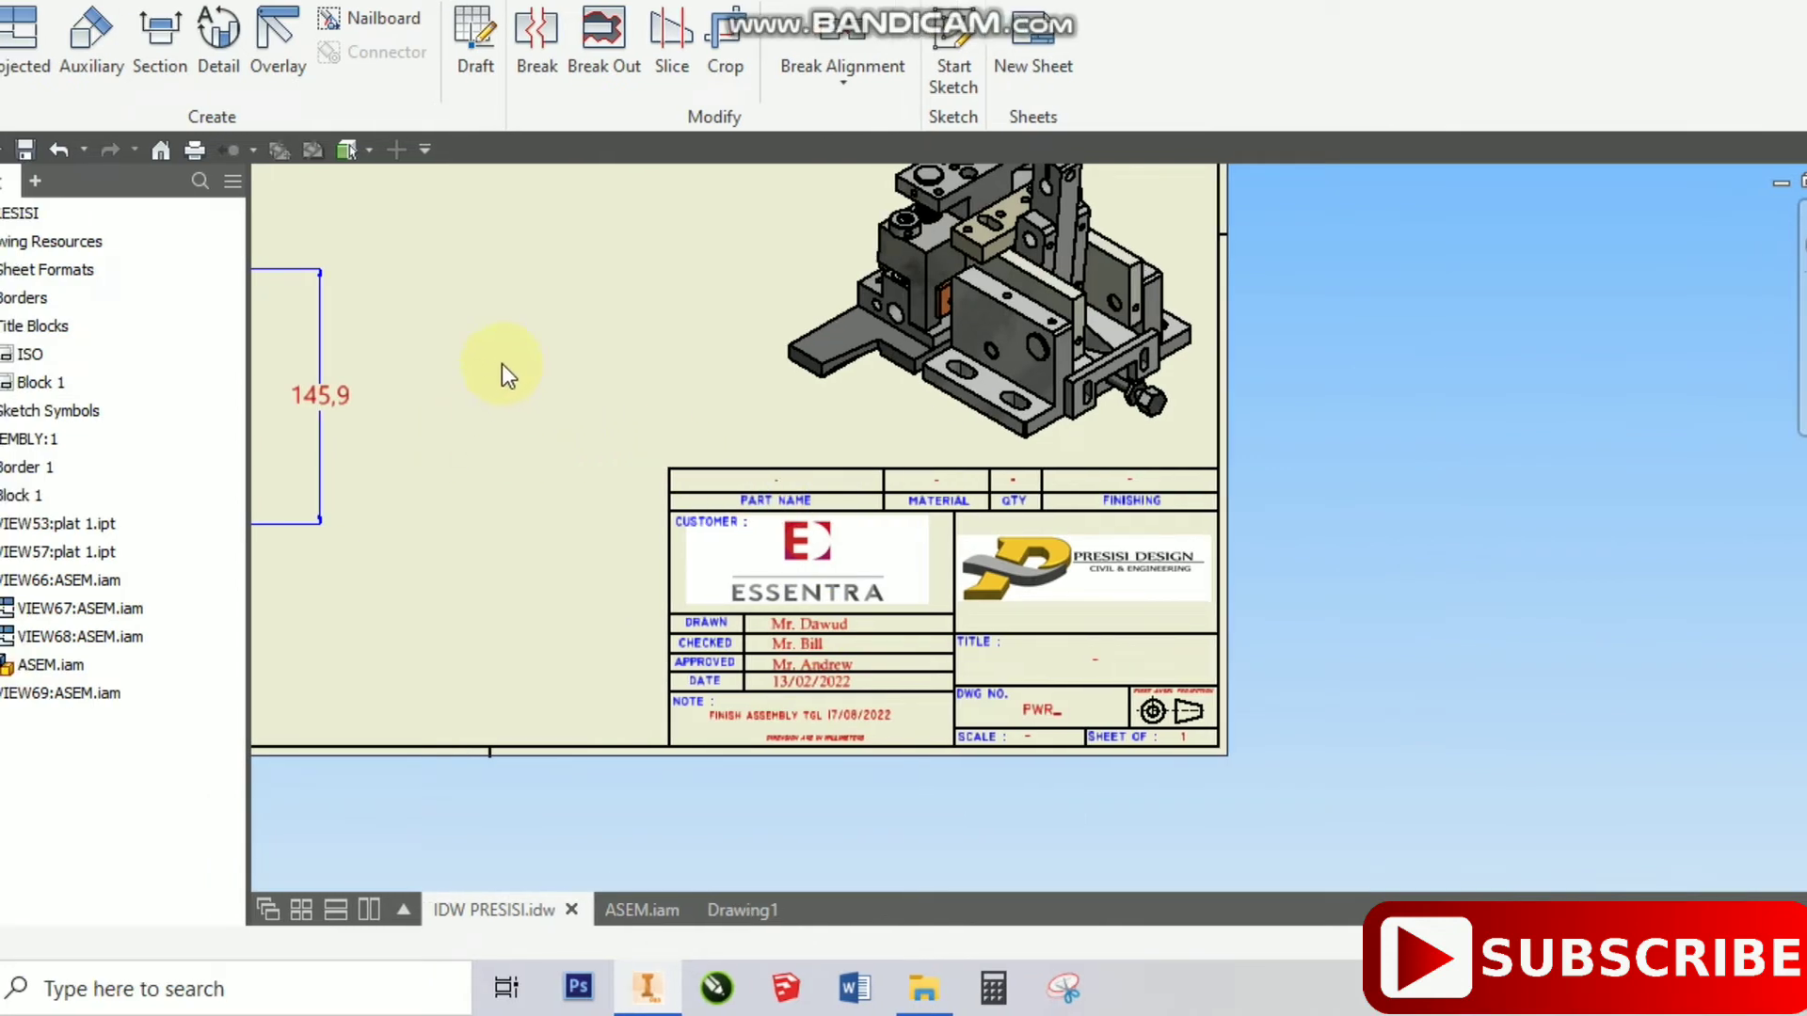
# - Switch to ASEM.iam and check the assembly's file location in its iProperties
pyautogui.rightClick(781, 296)
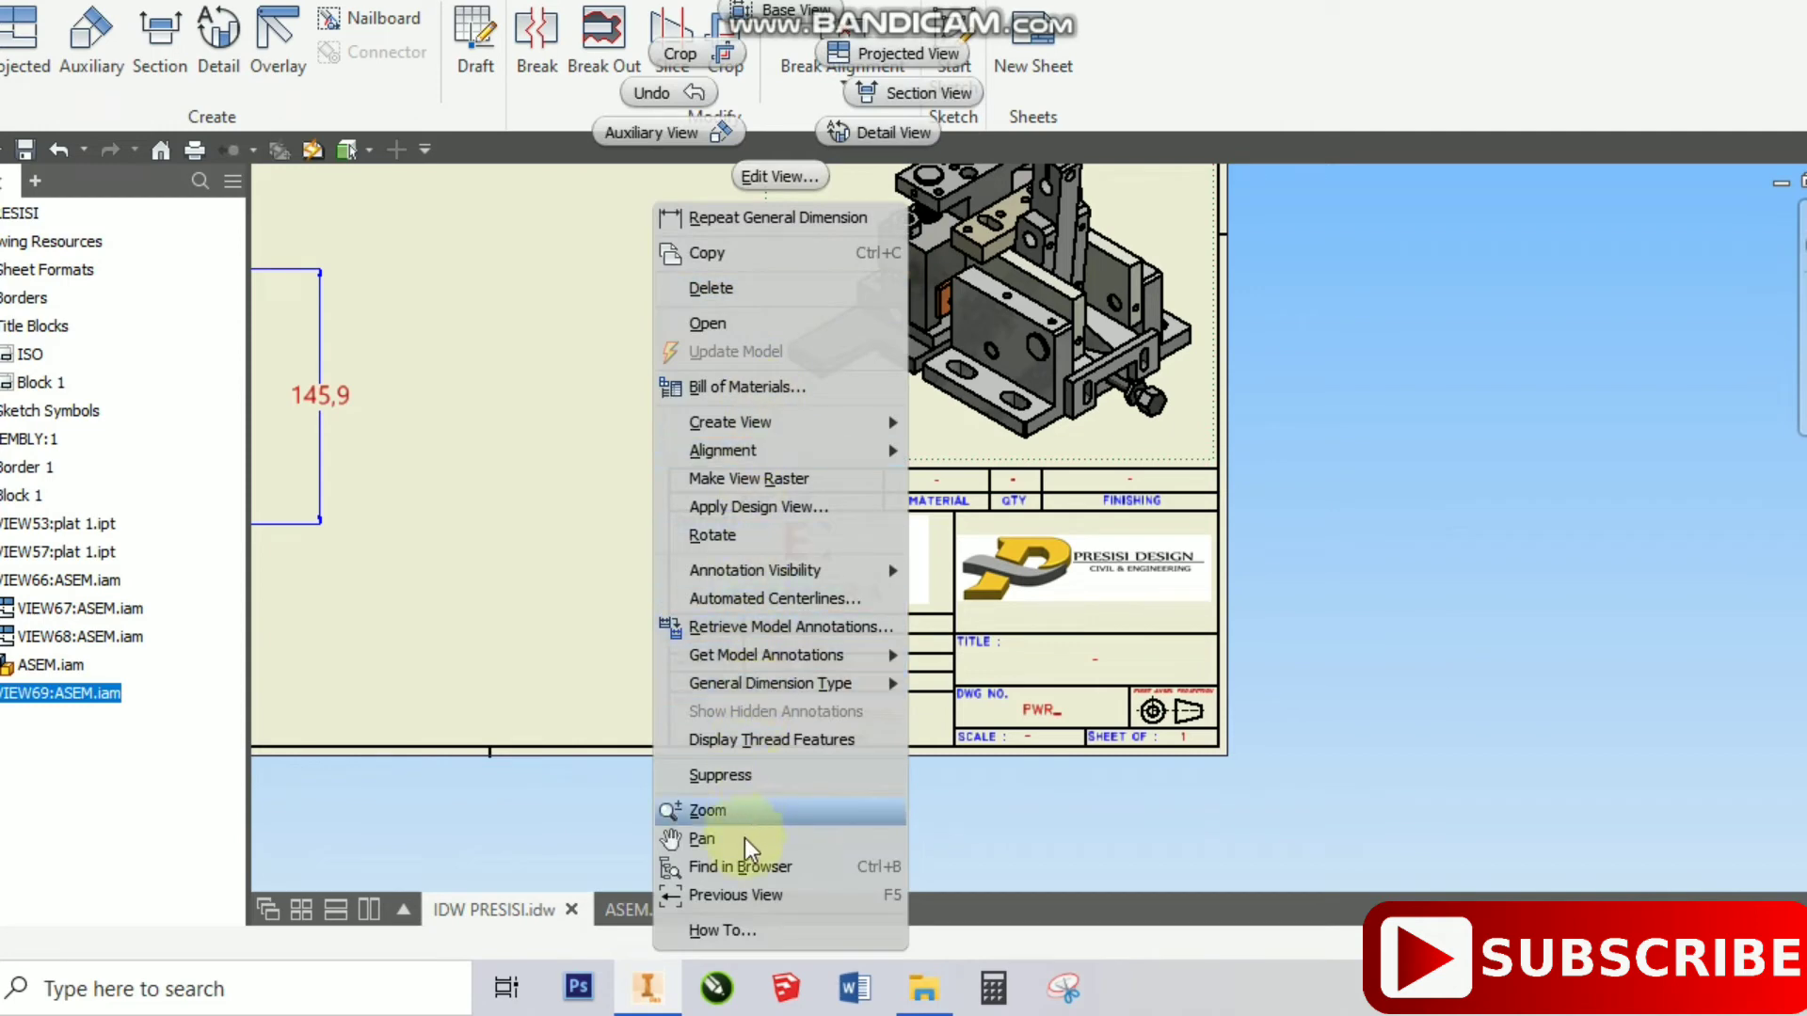
pyautogui.click(567, 356)
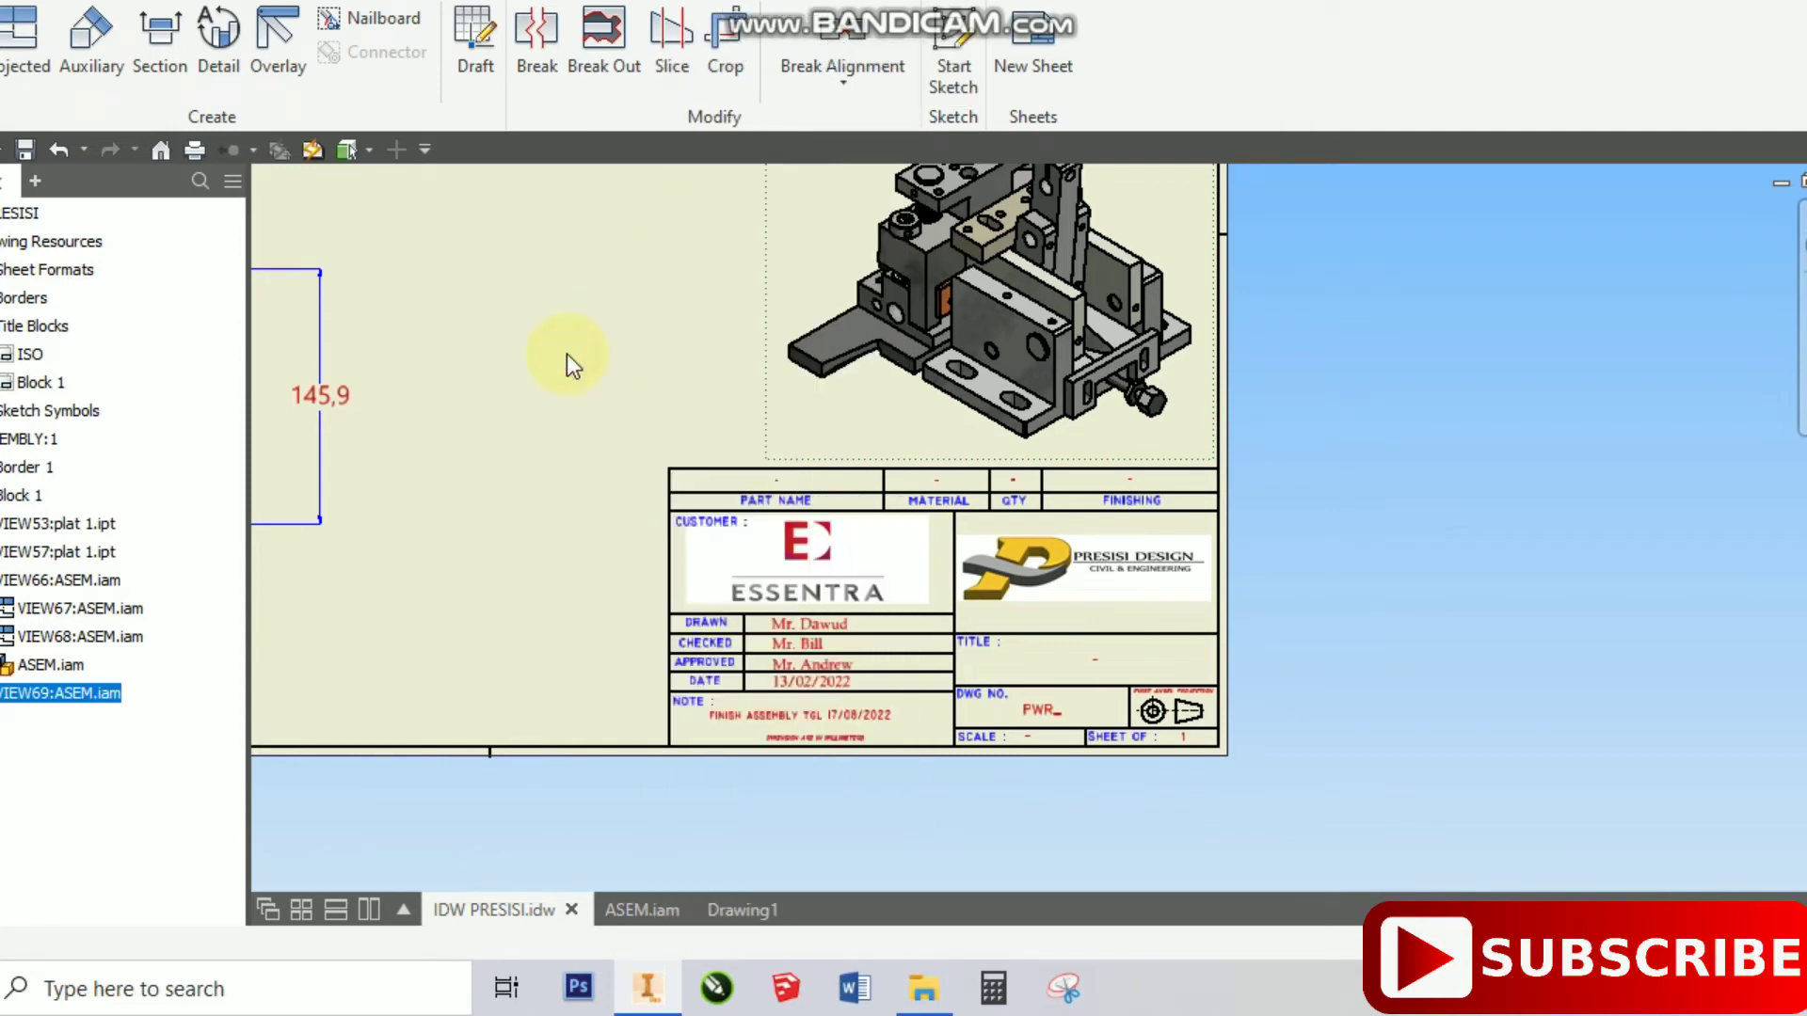
pyautogui.click(636, 910)
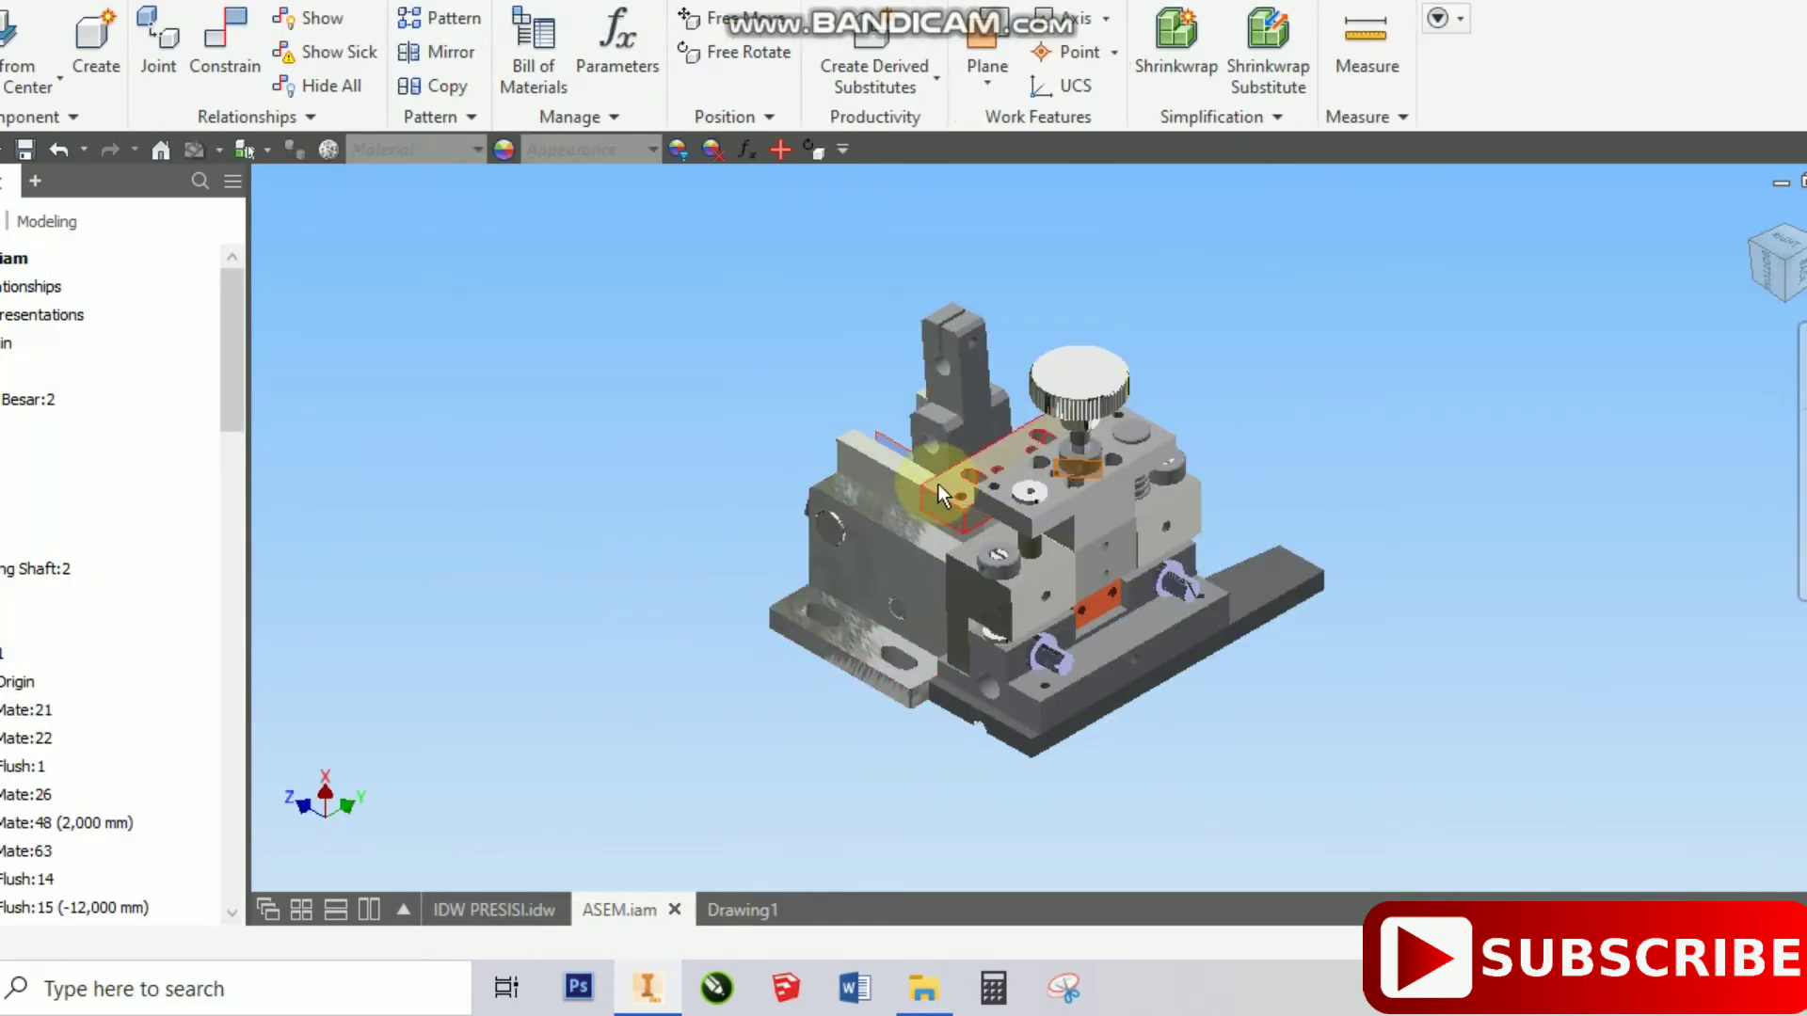
pyautogui.rightClick(61, 260)
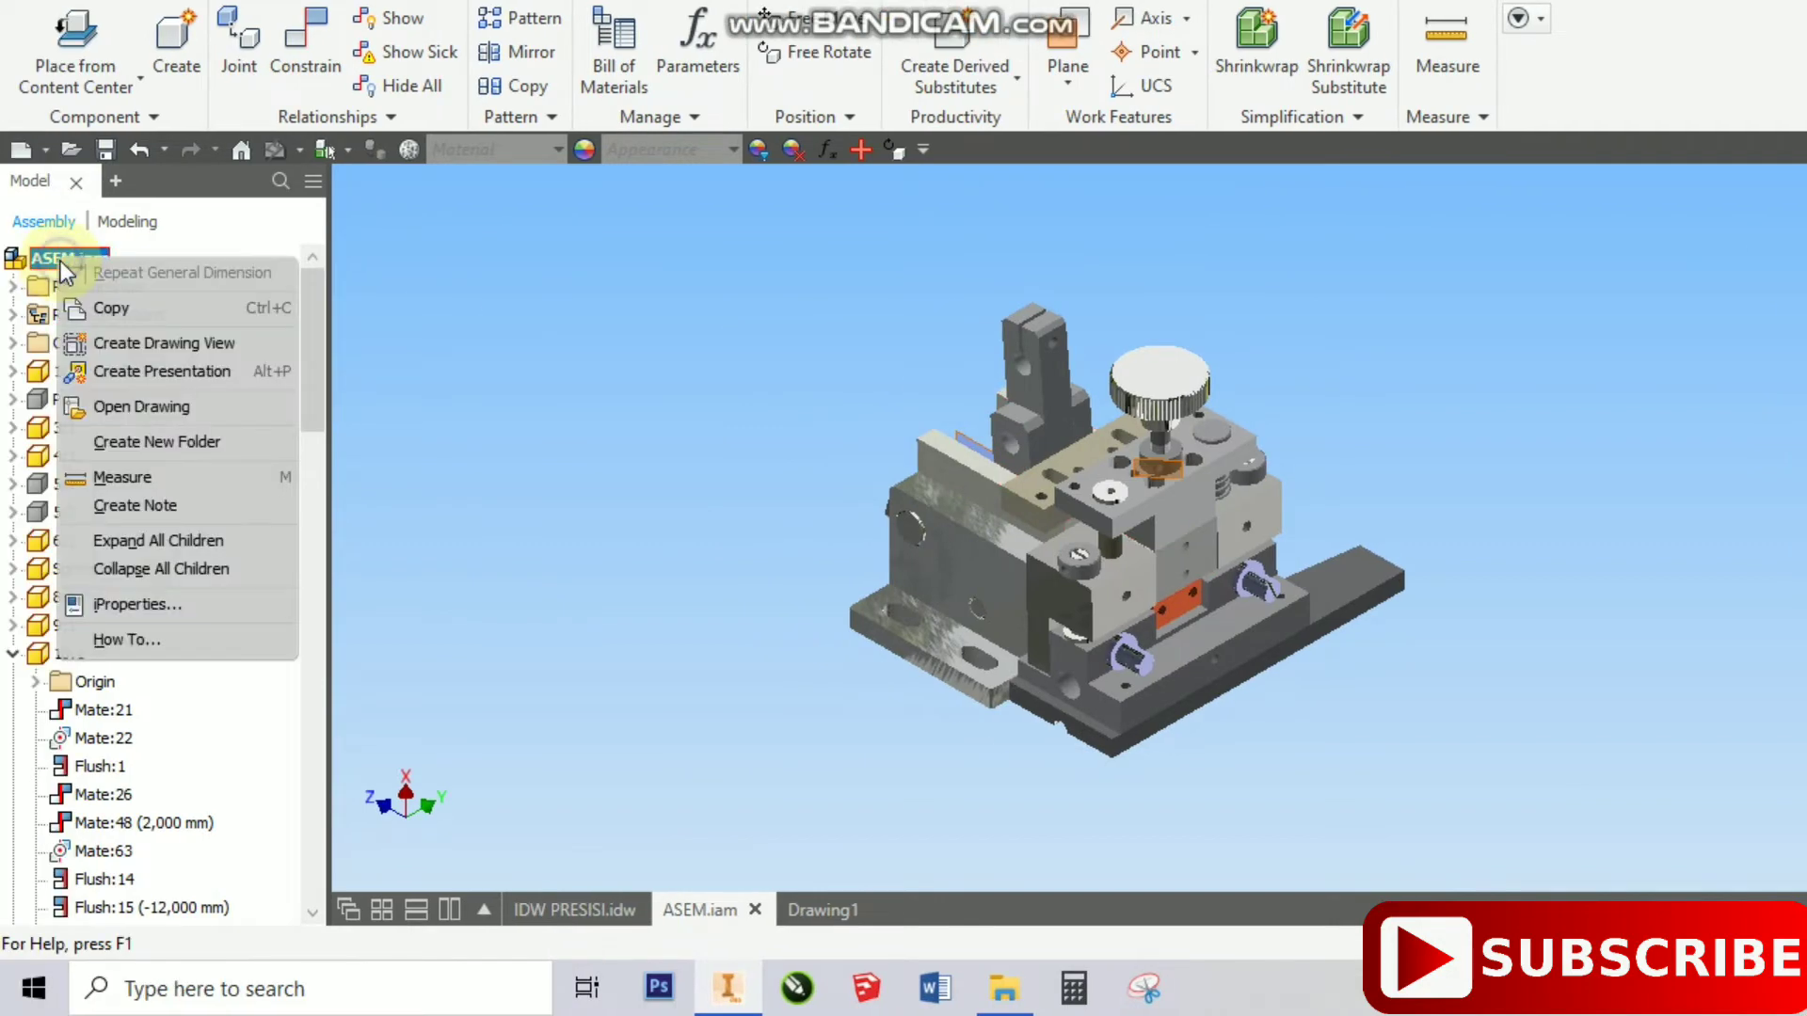
pyautogui.click(190, 605)
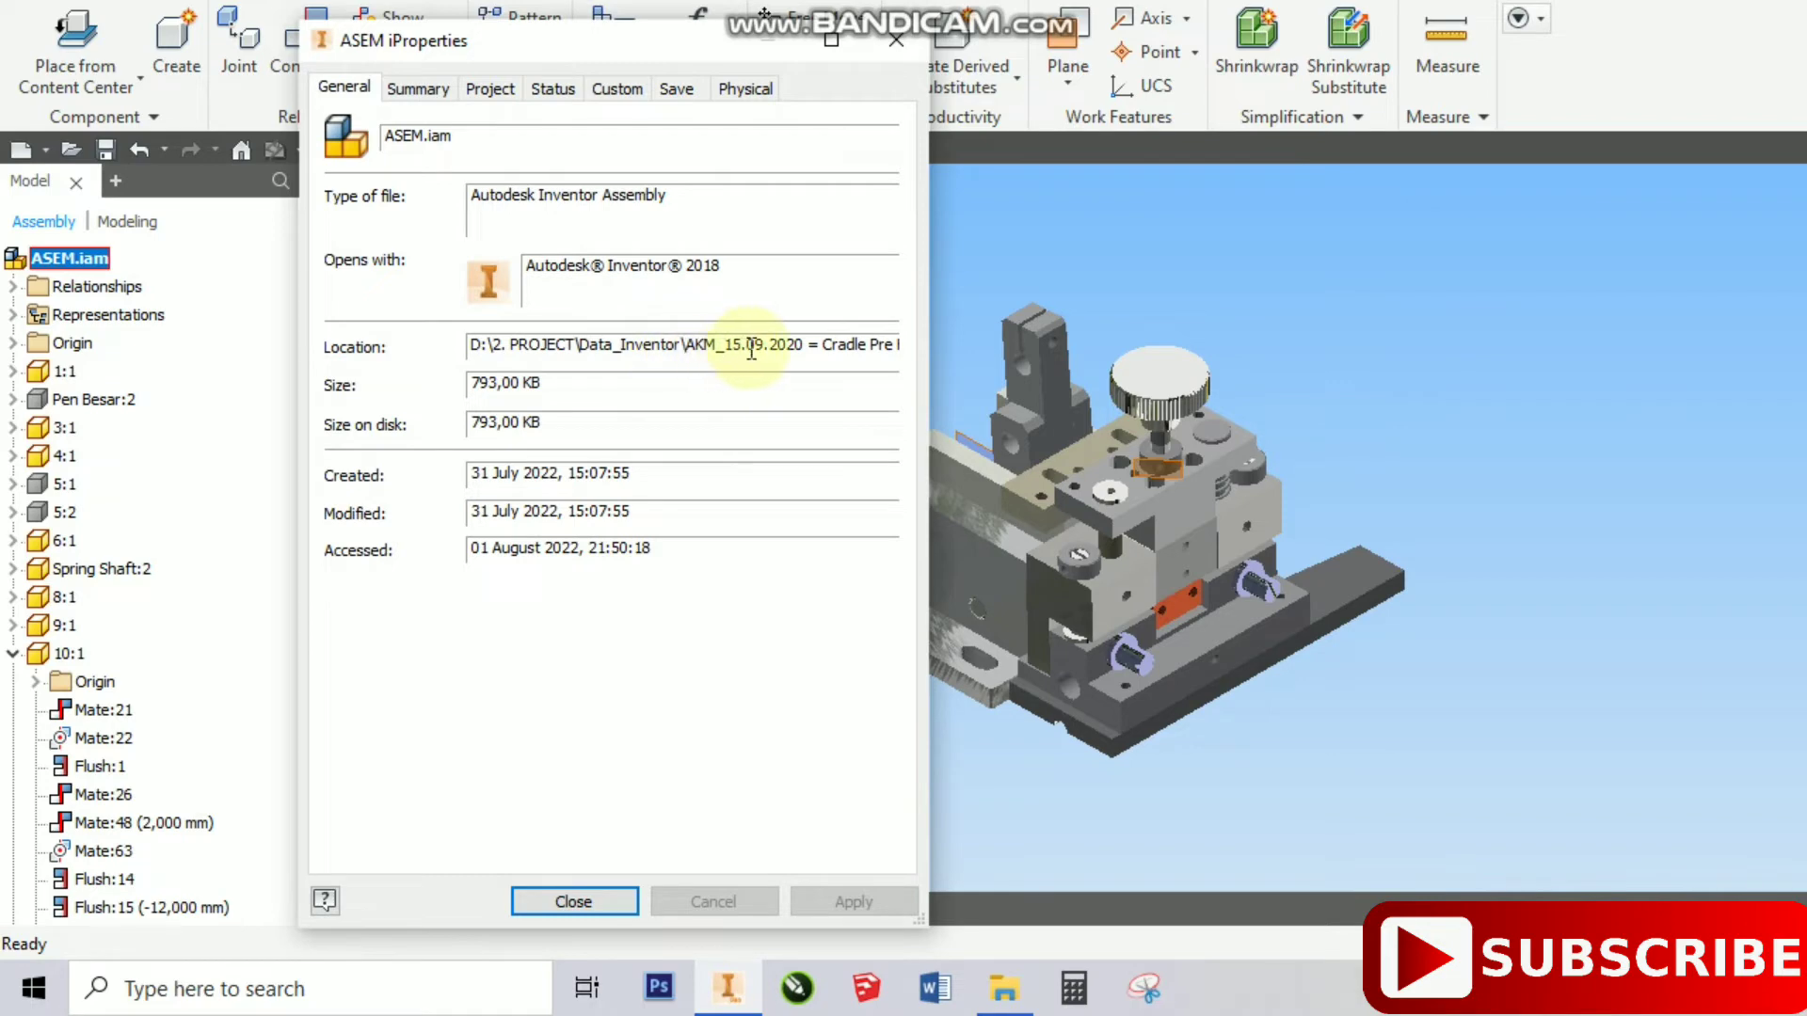
pyautogui.moveTo(756, 346); pyautogui.dragTo(907, 349)
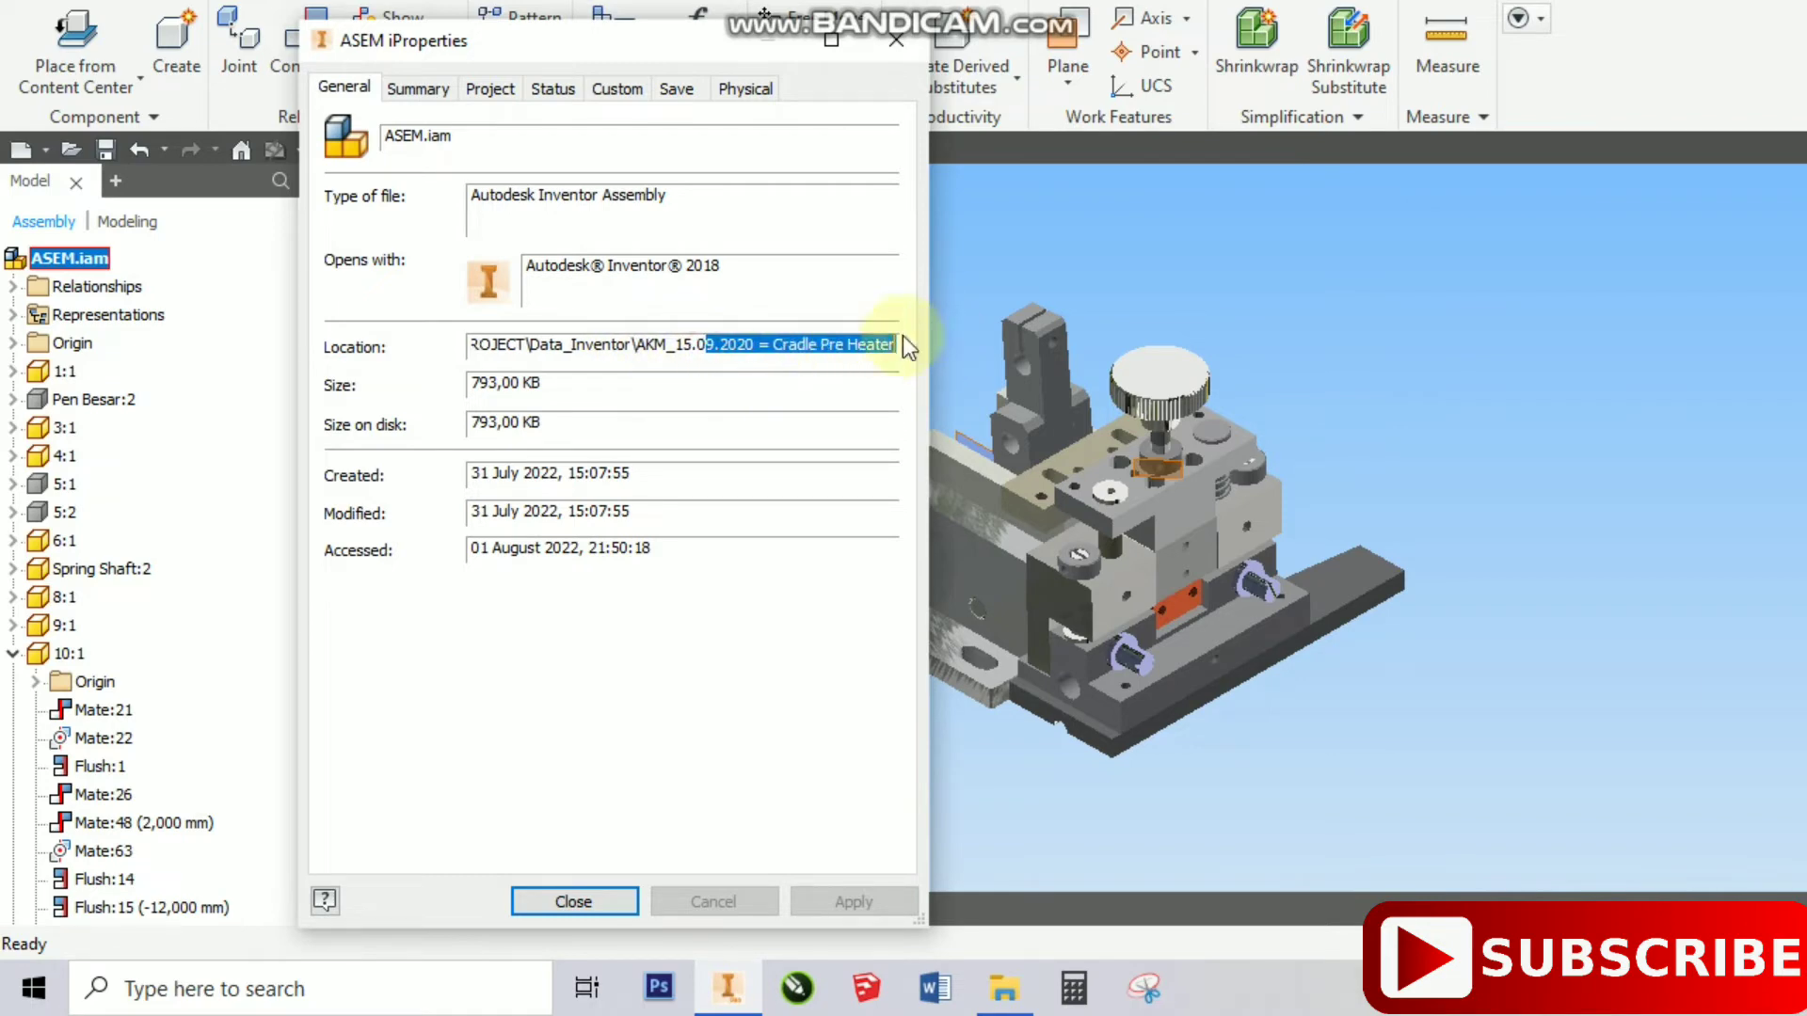
pyautogui.click(780, 346)
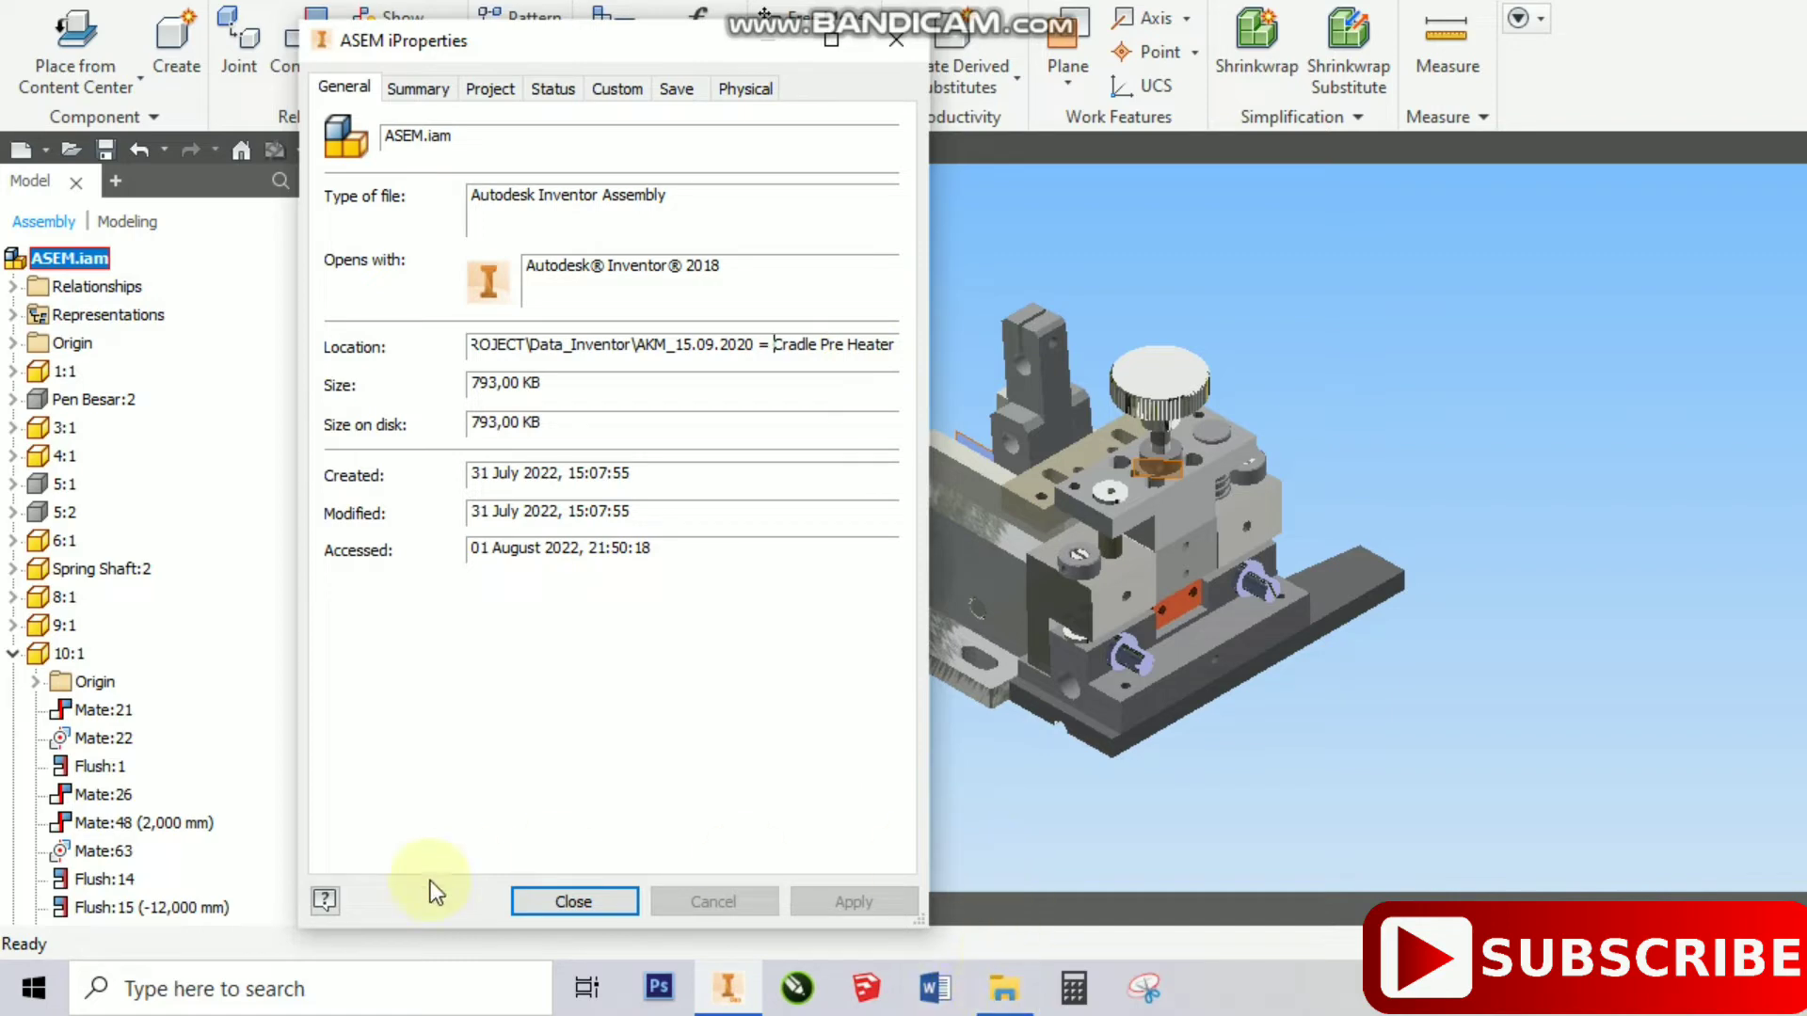
pyautogui.click(562, 902)
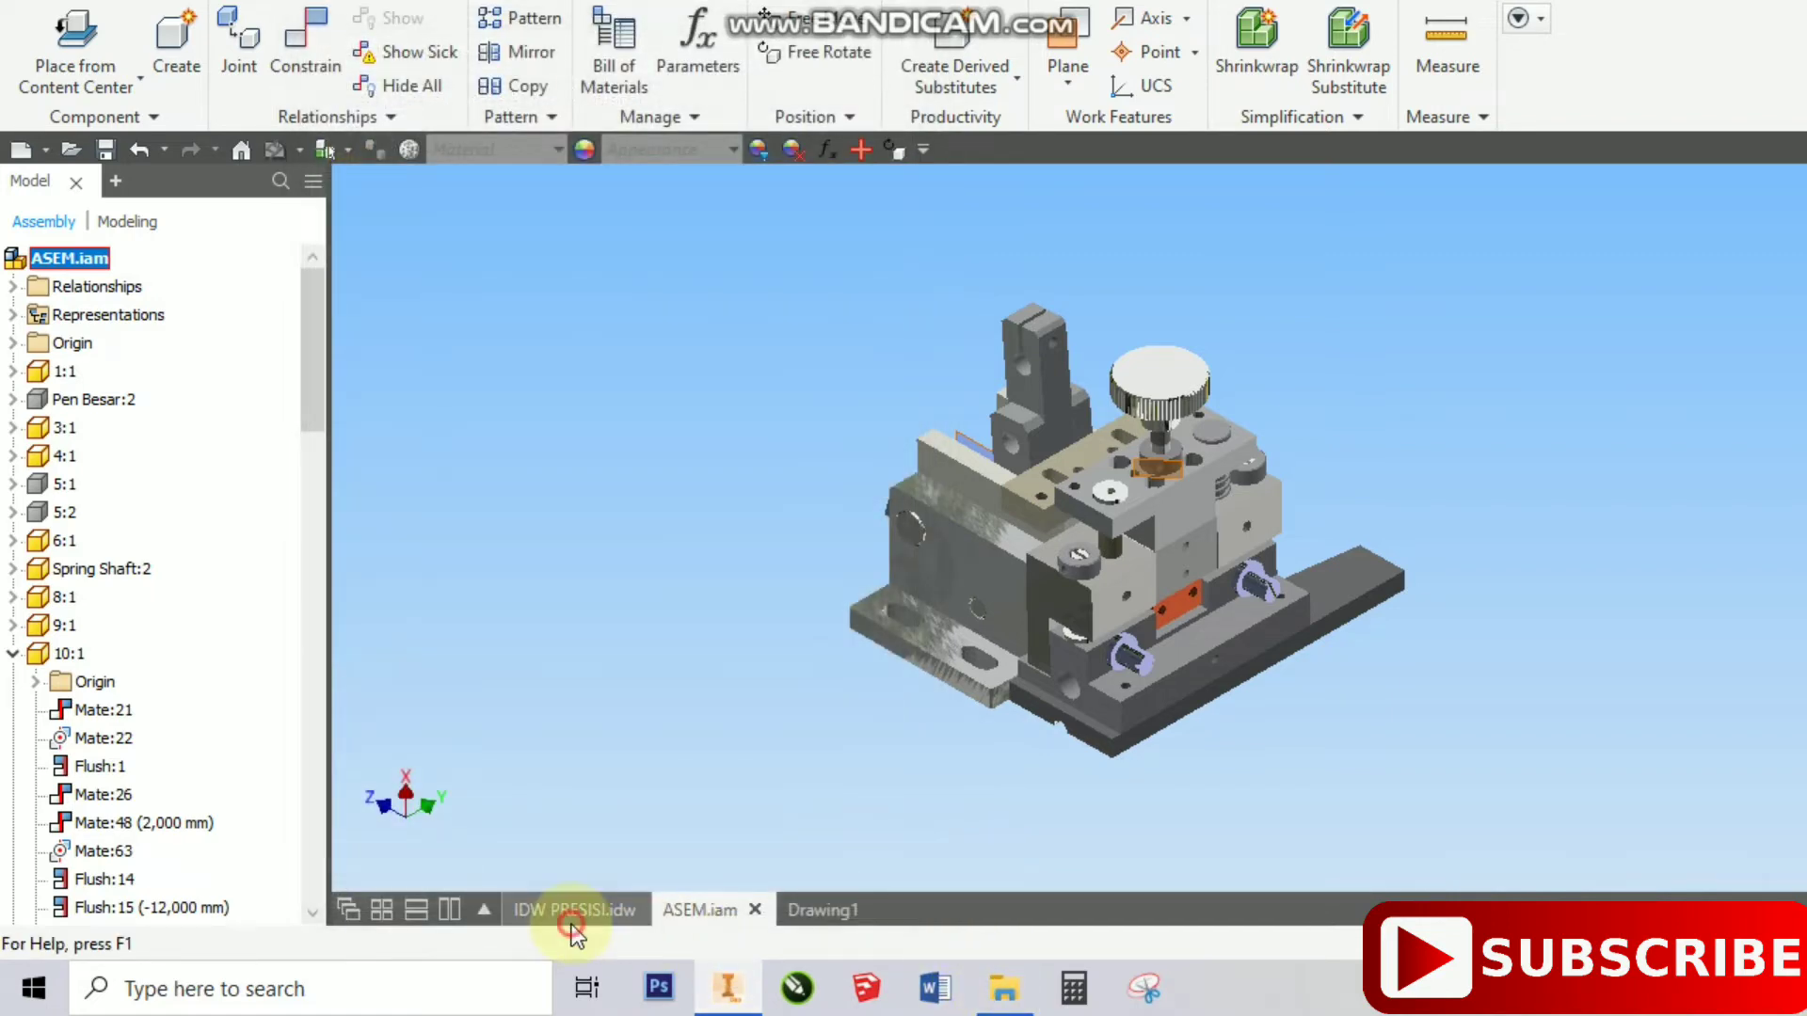
# - In IDW PRESISI.idw, open the property fields of the sheet's Block 1 title block and the drawing's iProperties from there
pyautogui.click(572, 911)
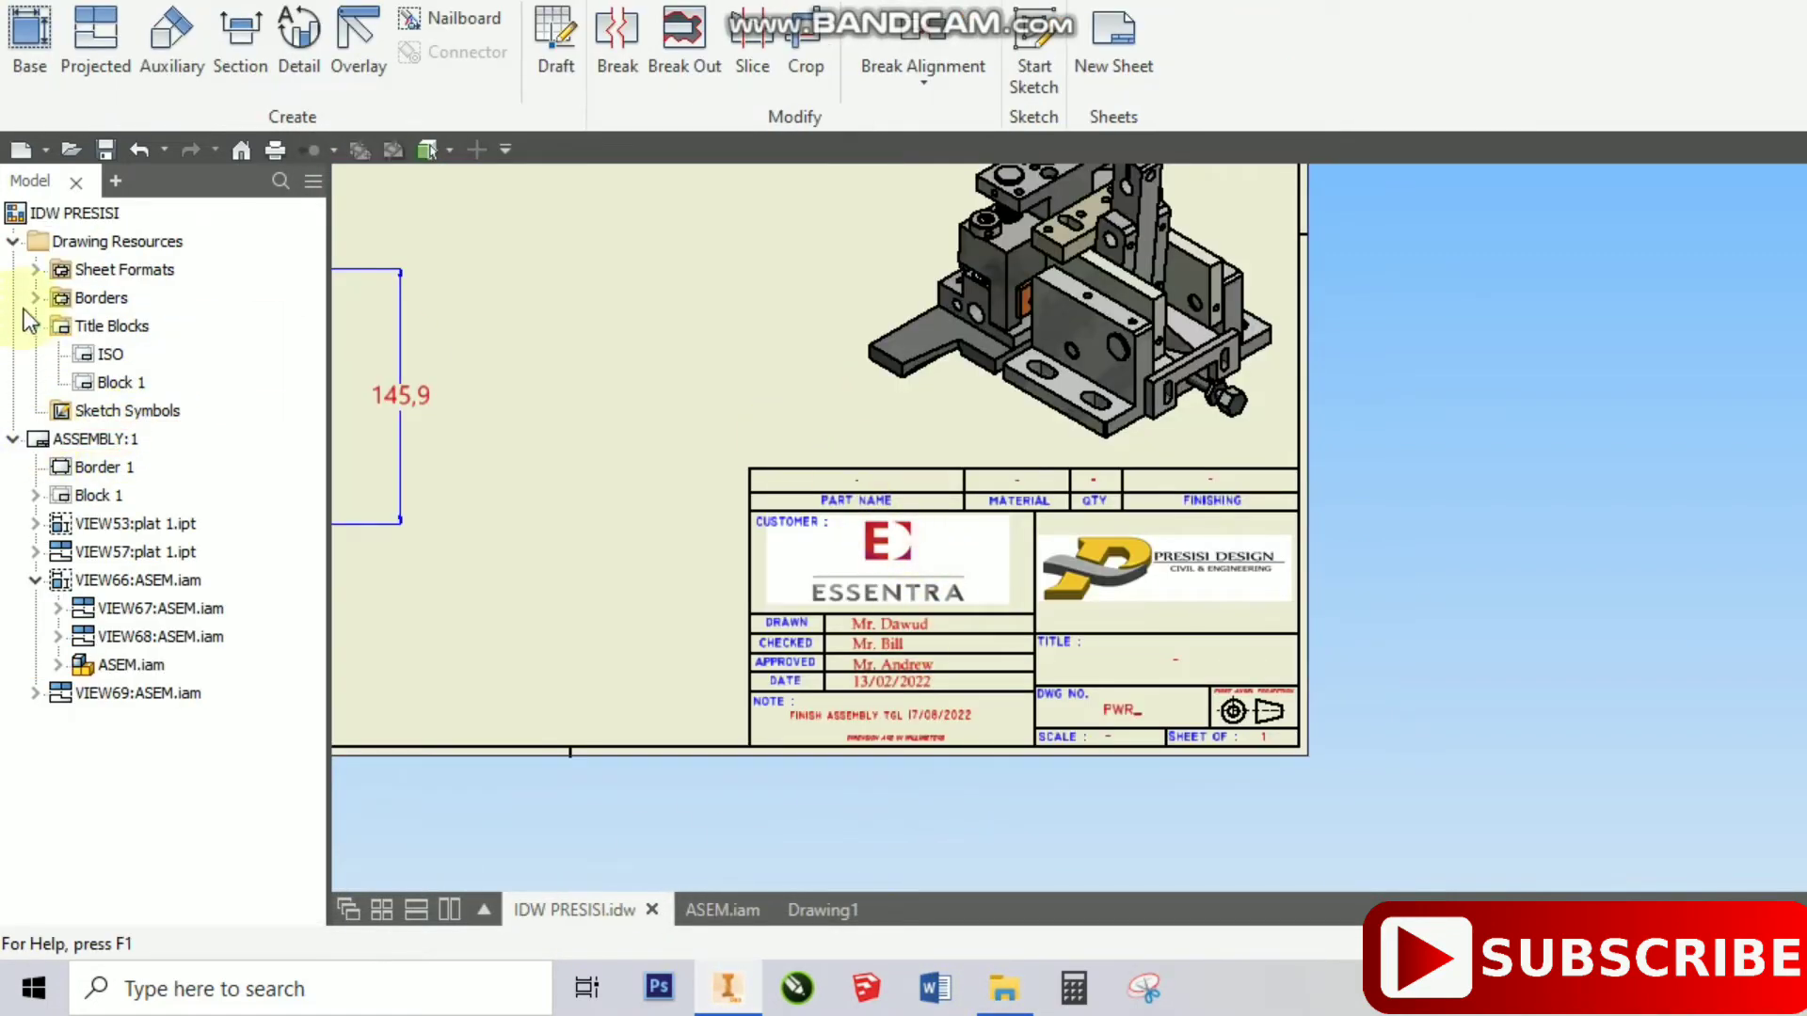
pyautogui.click(13, 242)
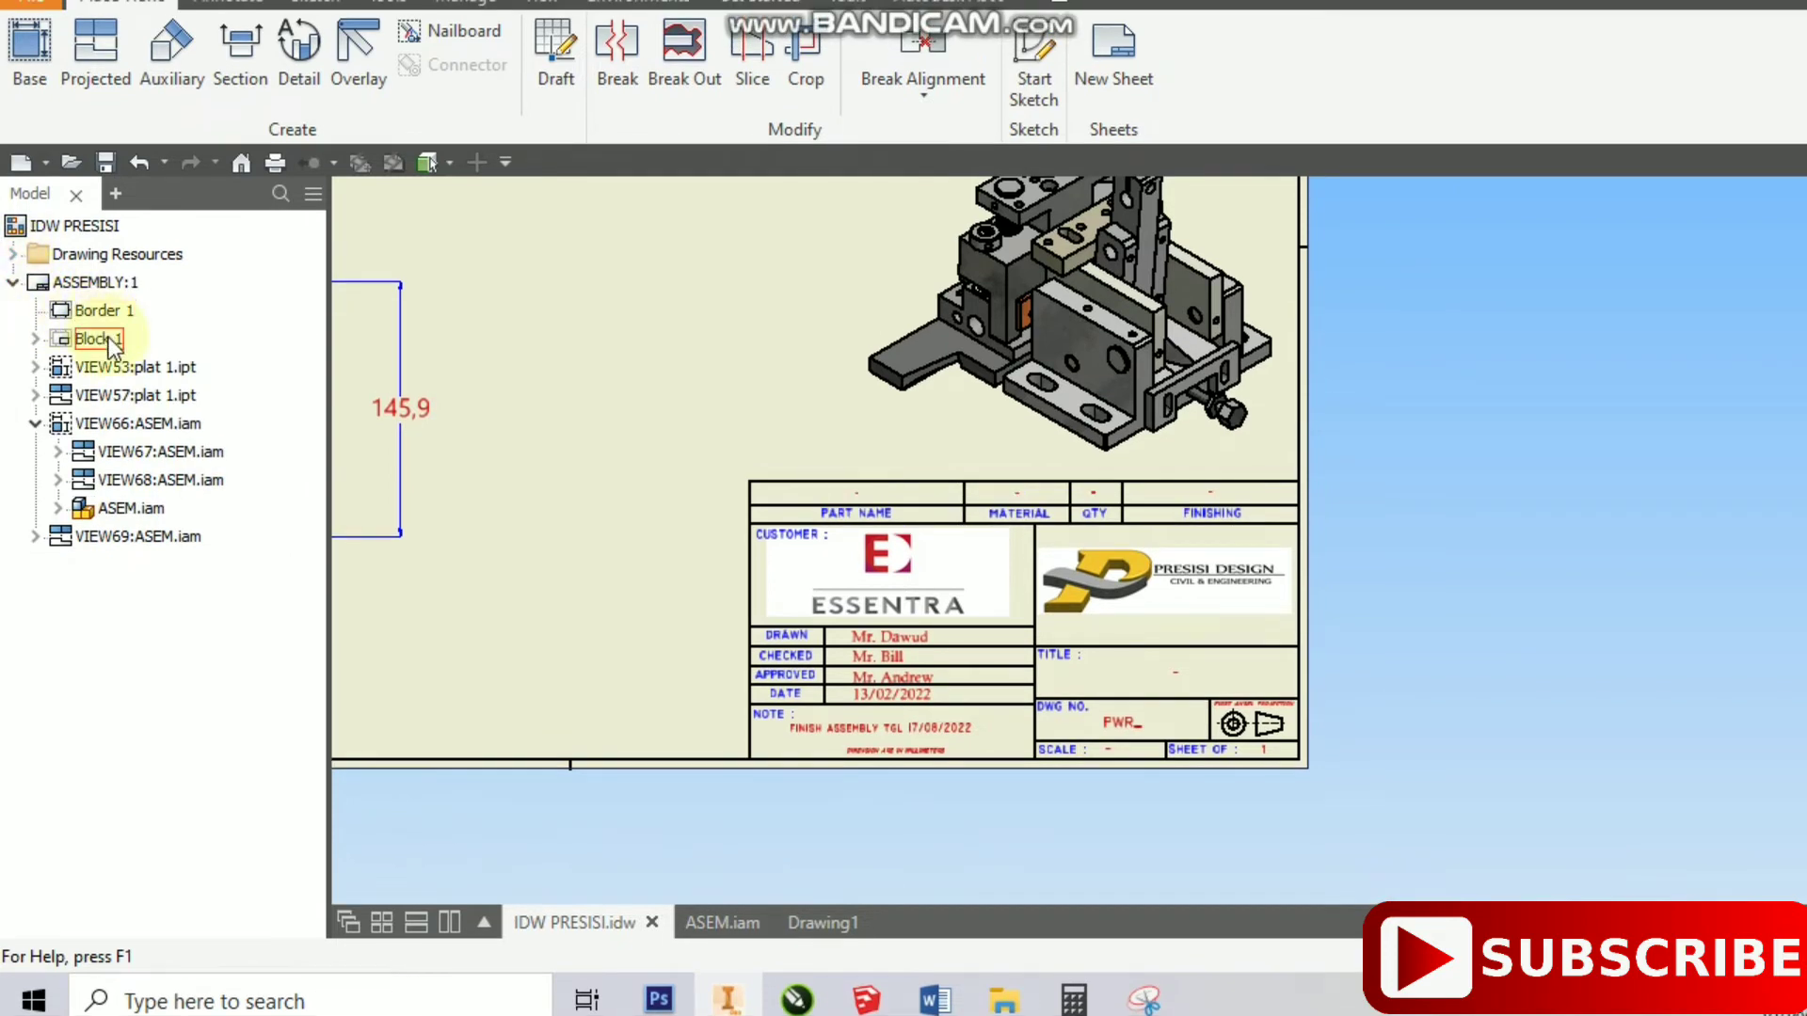
pyautogui.click(36, 339)
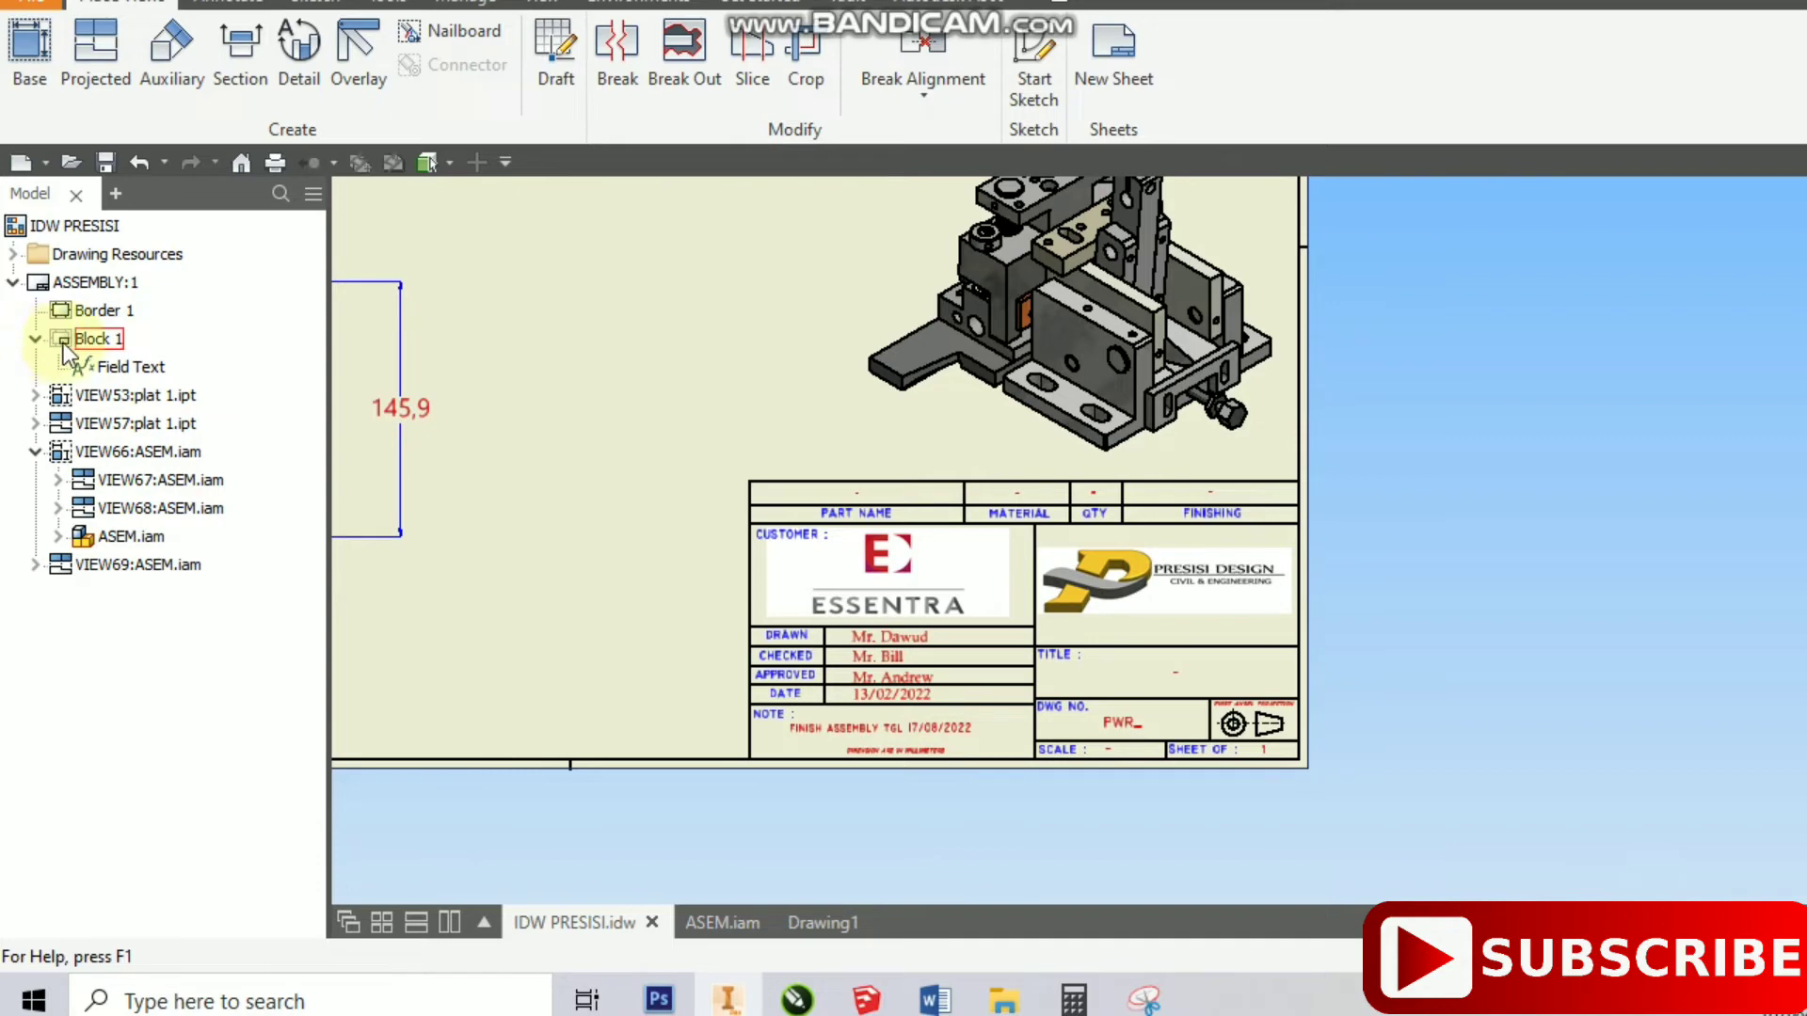
pyautogui.doubleClick(94, 340)
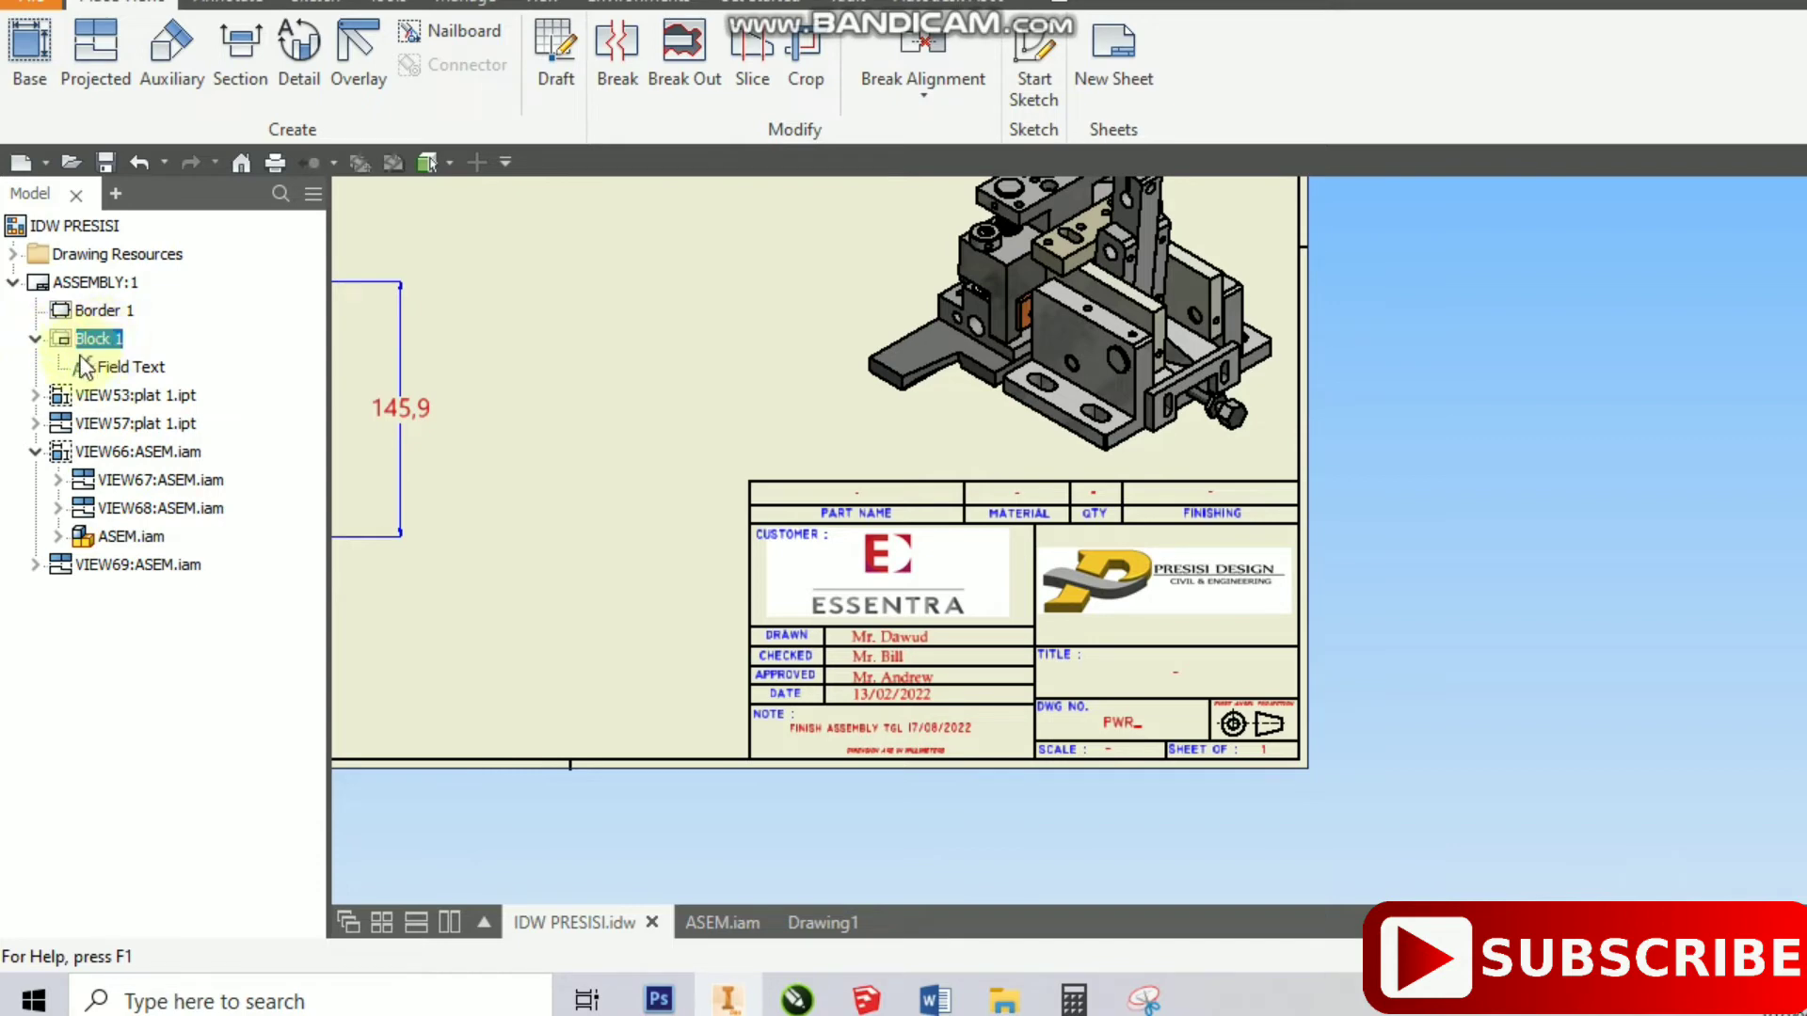
pyautogui.doubleClick(128, 369)
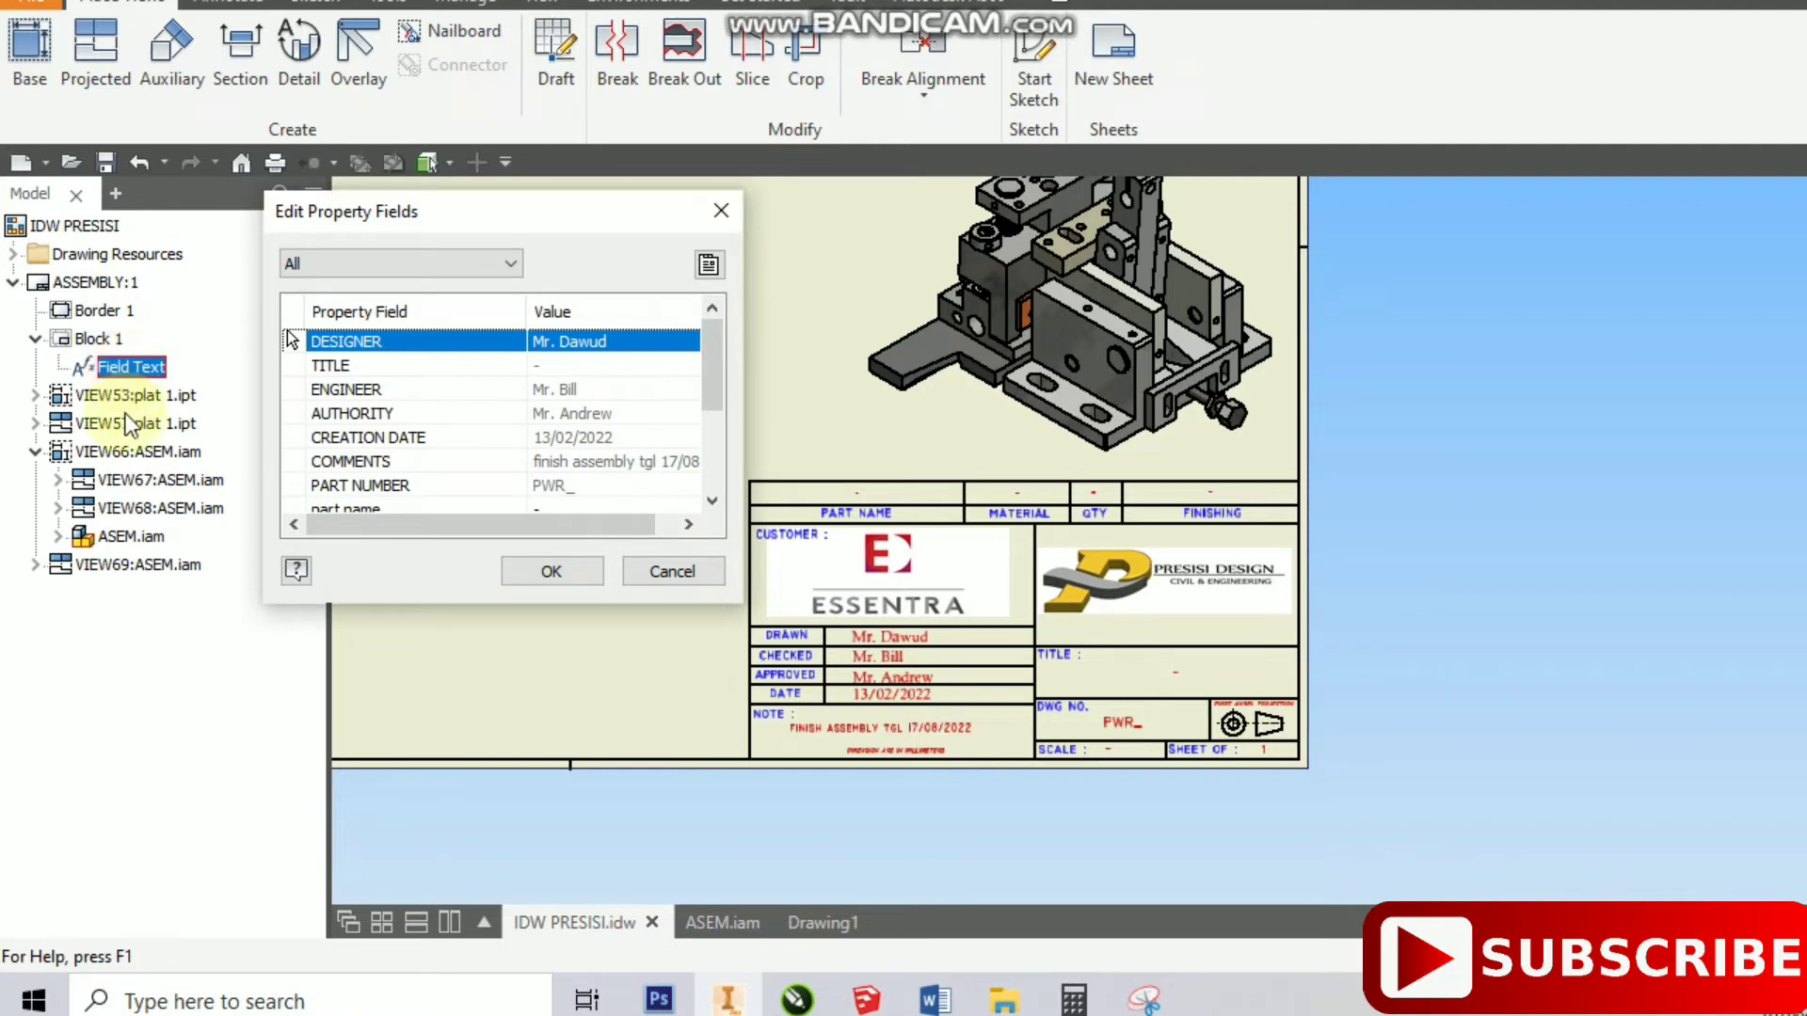
pyautogui.click(564, 365)
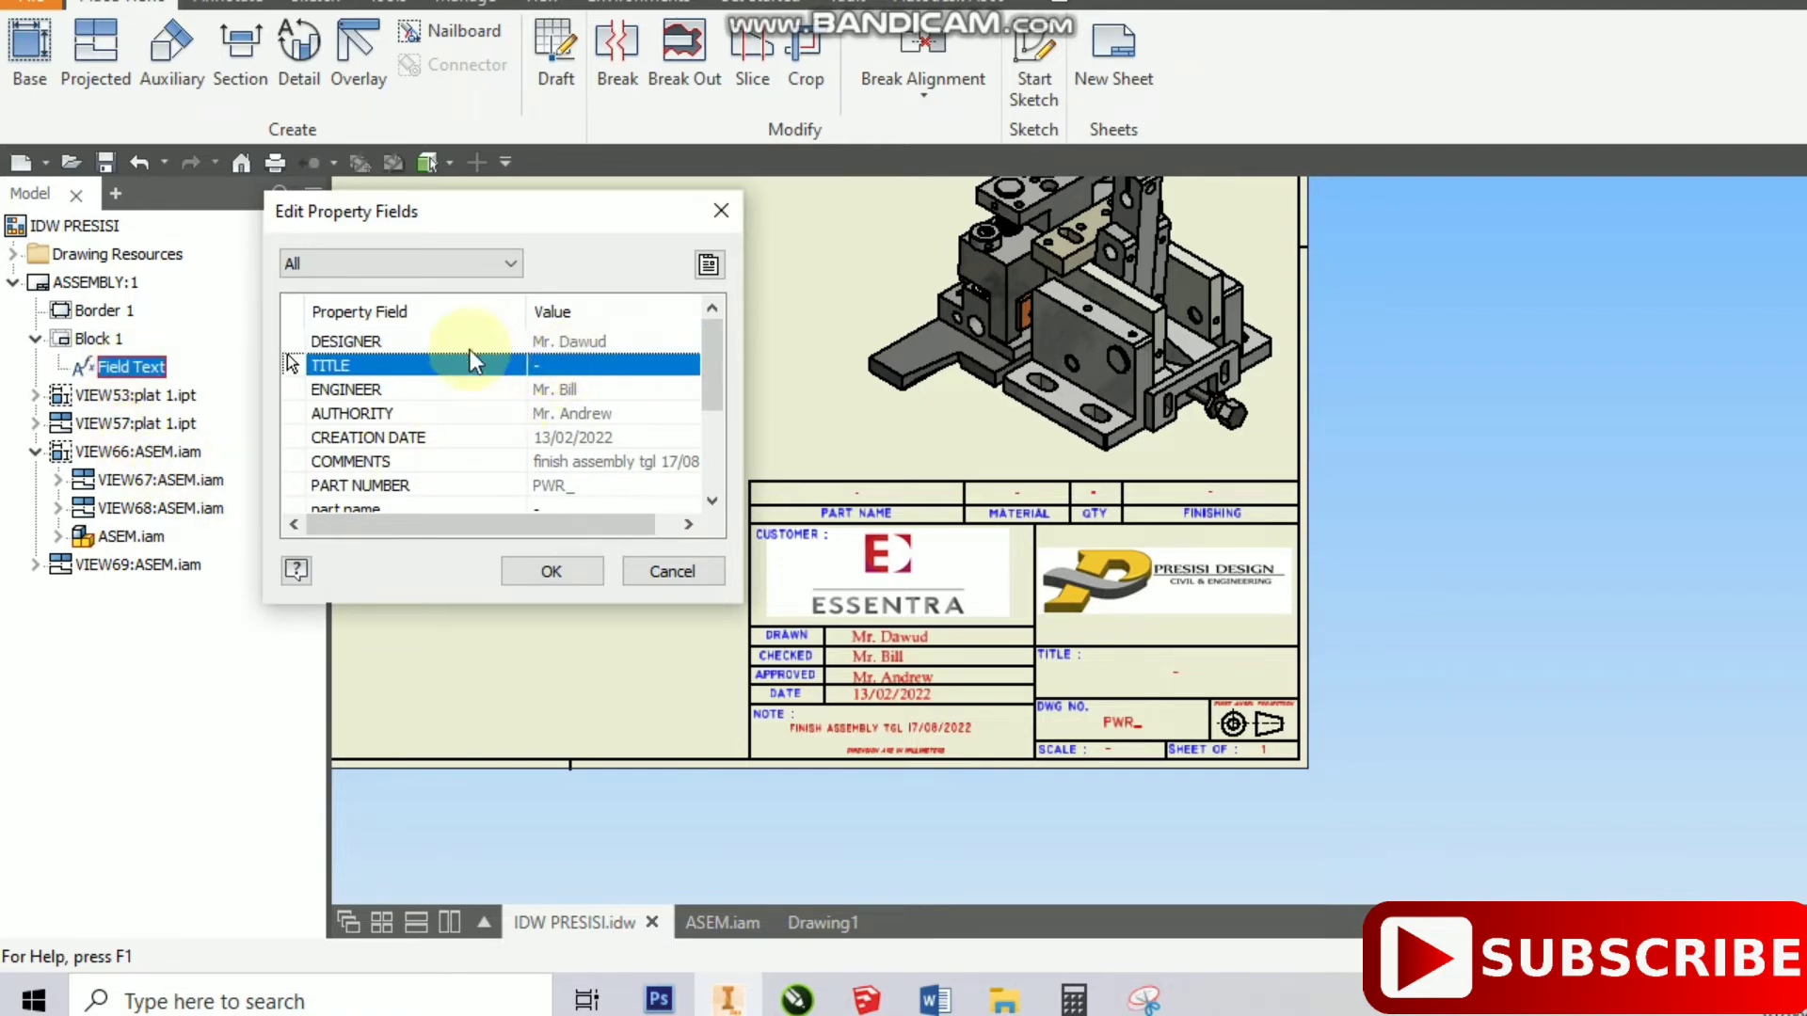
pyautogui.click(708, 265)
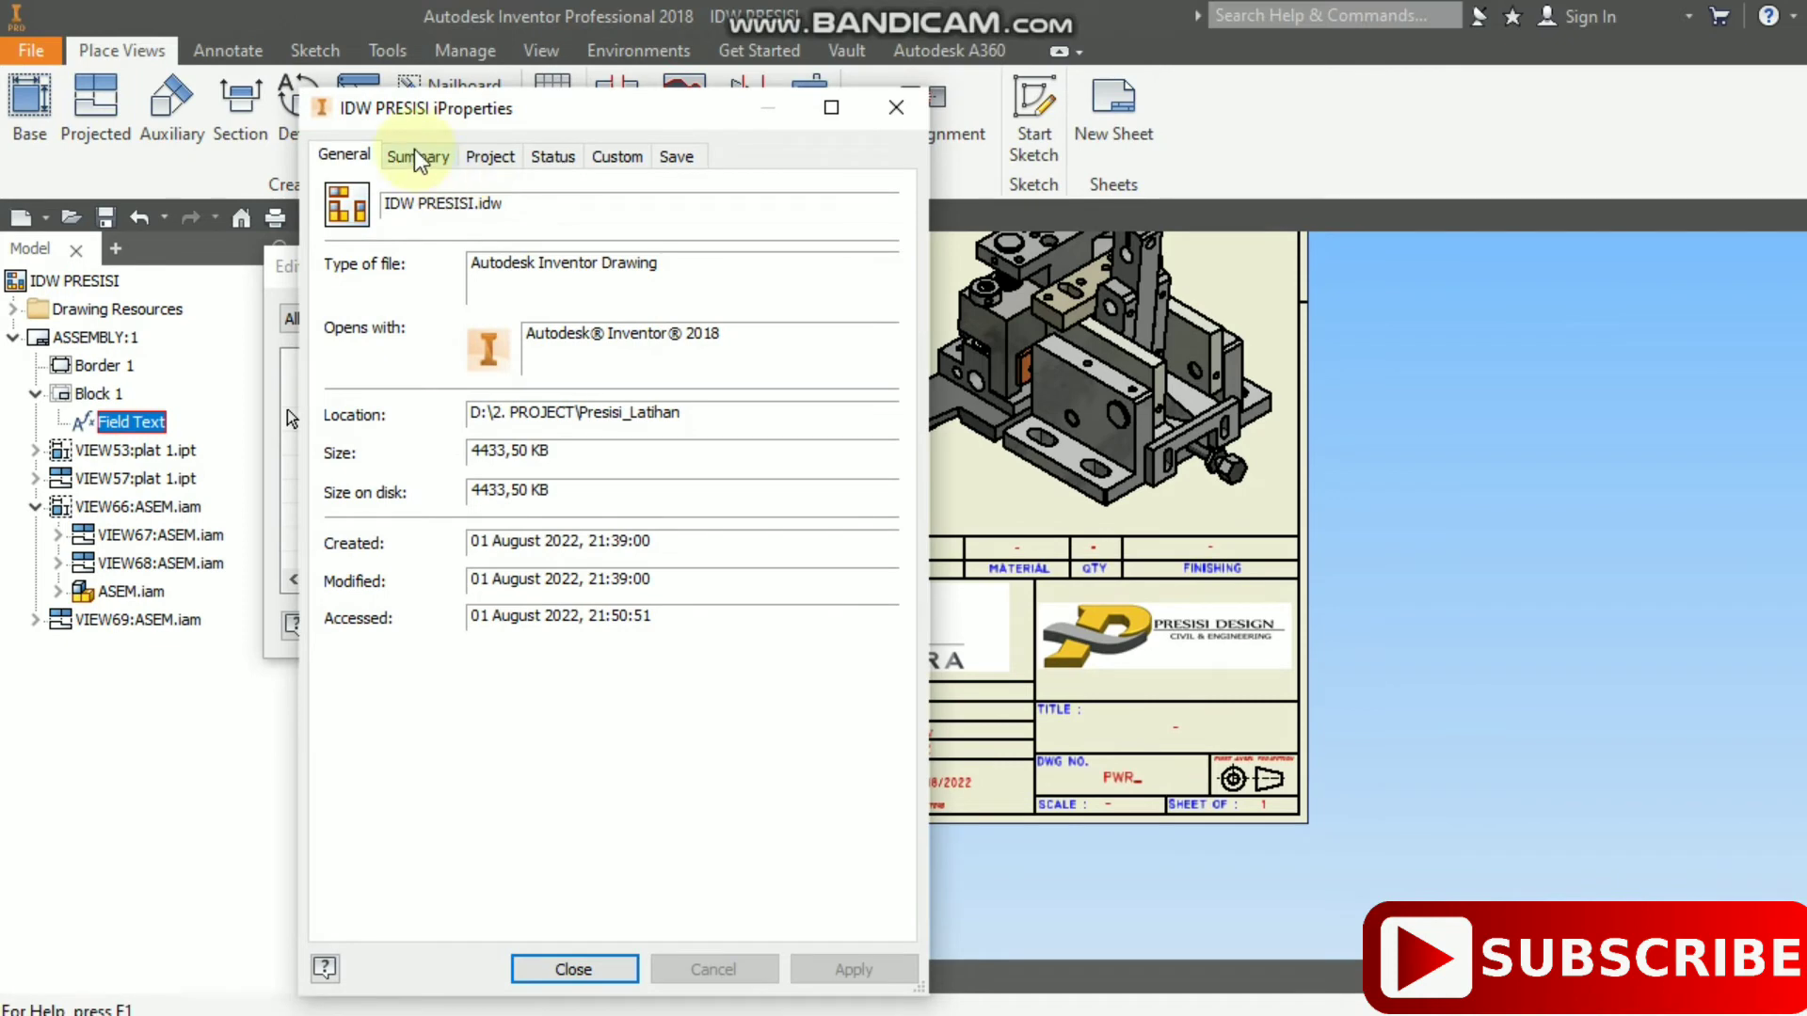
# - Set the drawing's Title in the summary properties to CREADLE PRE HEATER
pyautogui.click(416, 155)
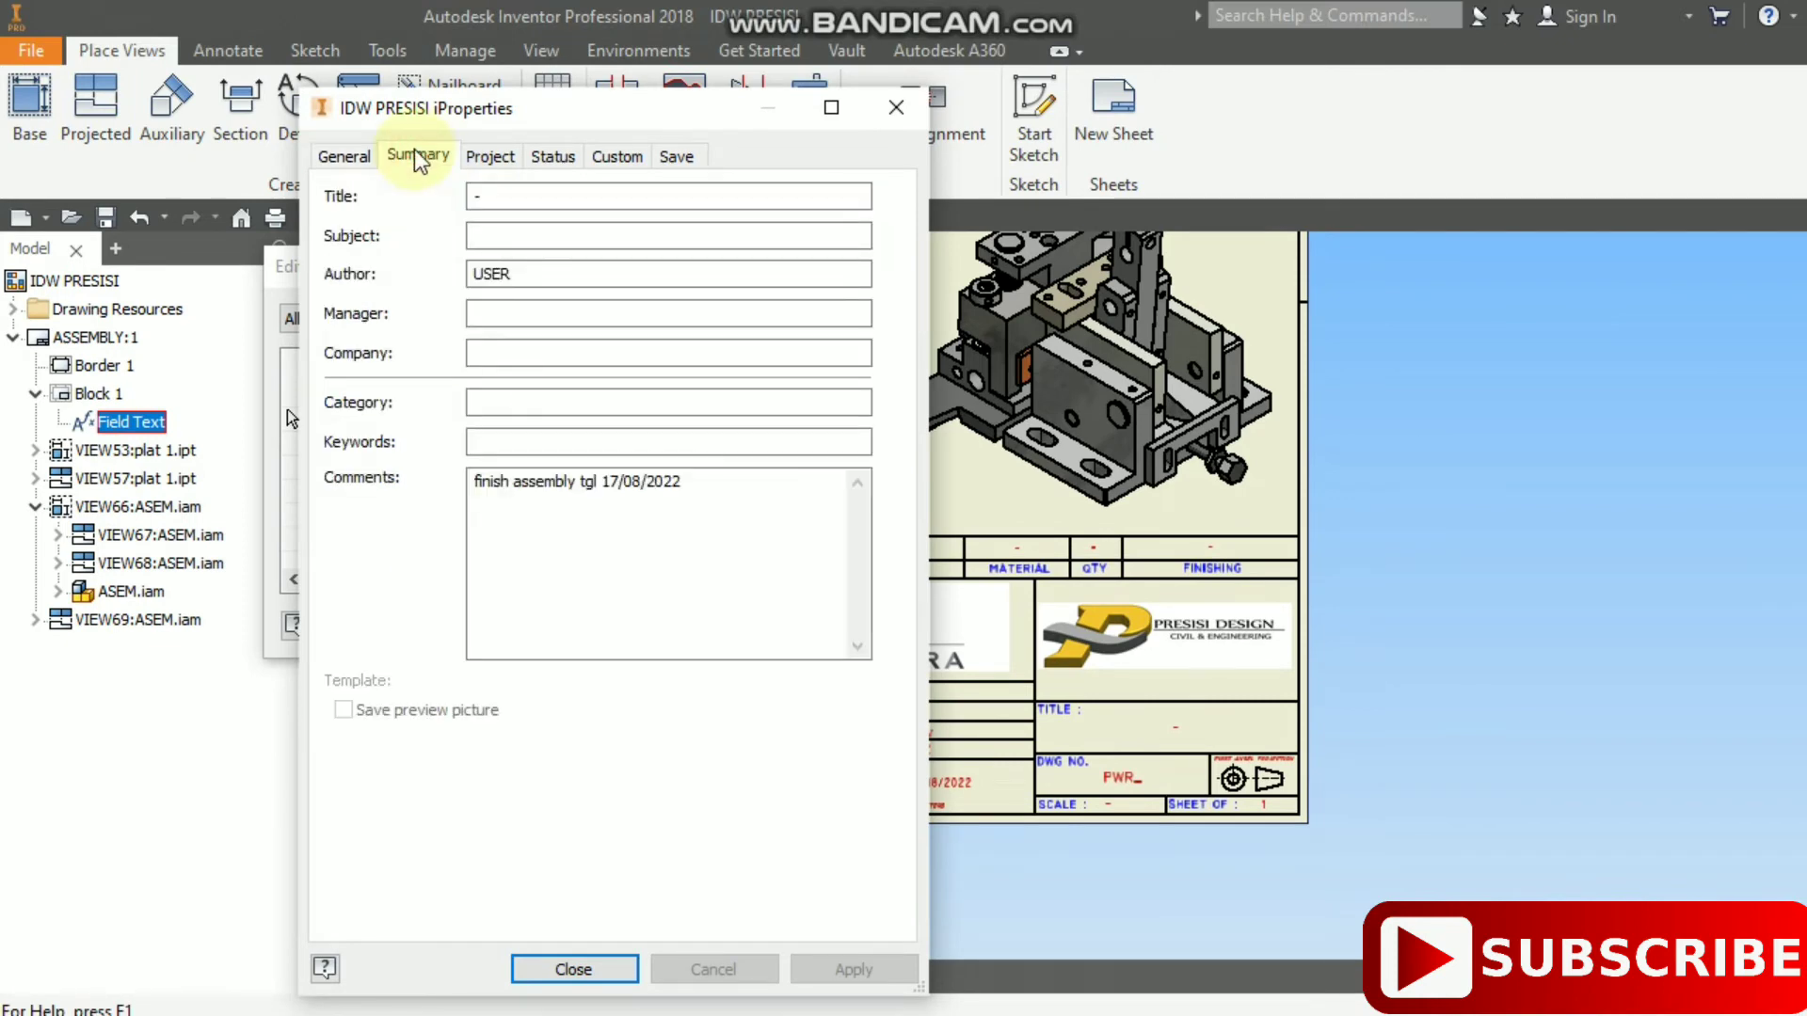
pyautogui.click(483, 195)
pyautogui.doubleClick(504, 195)
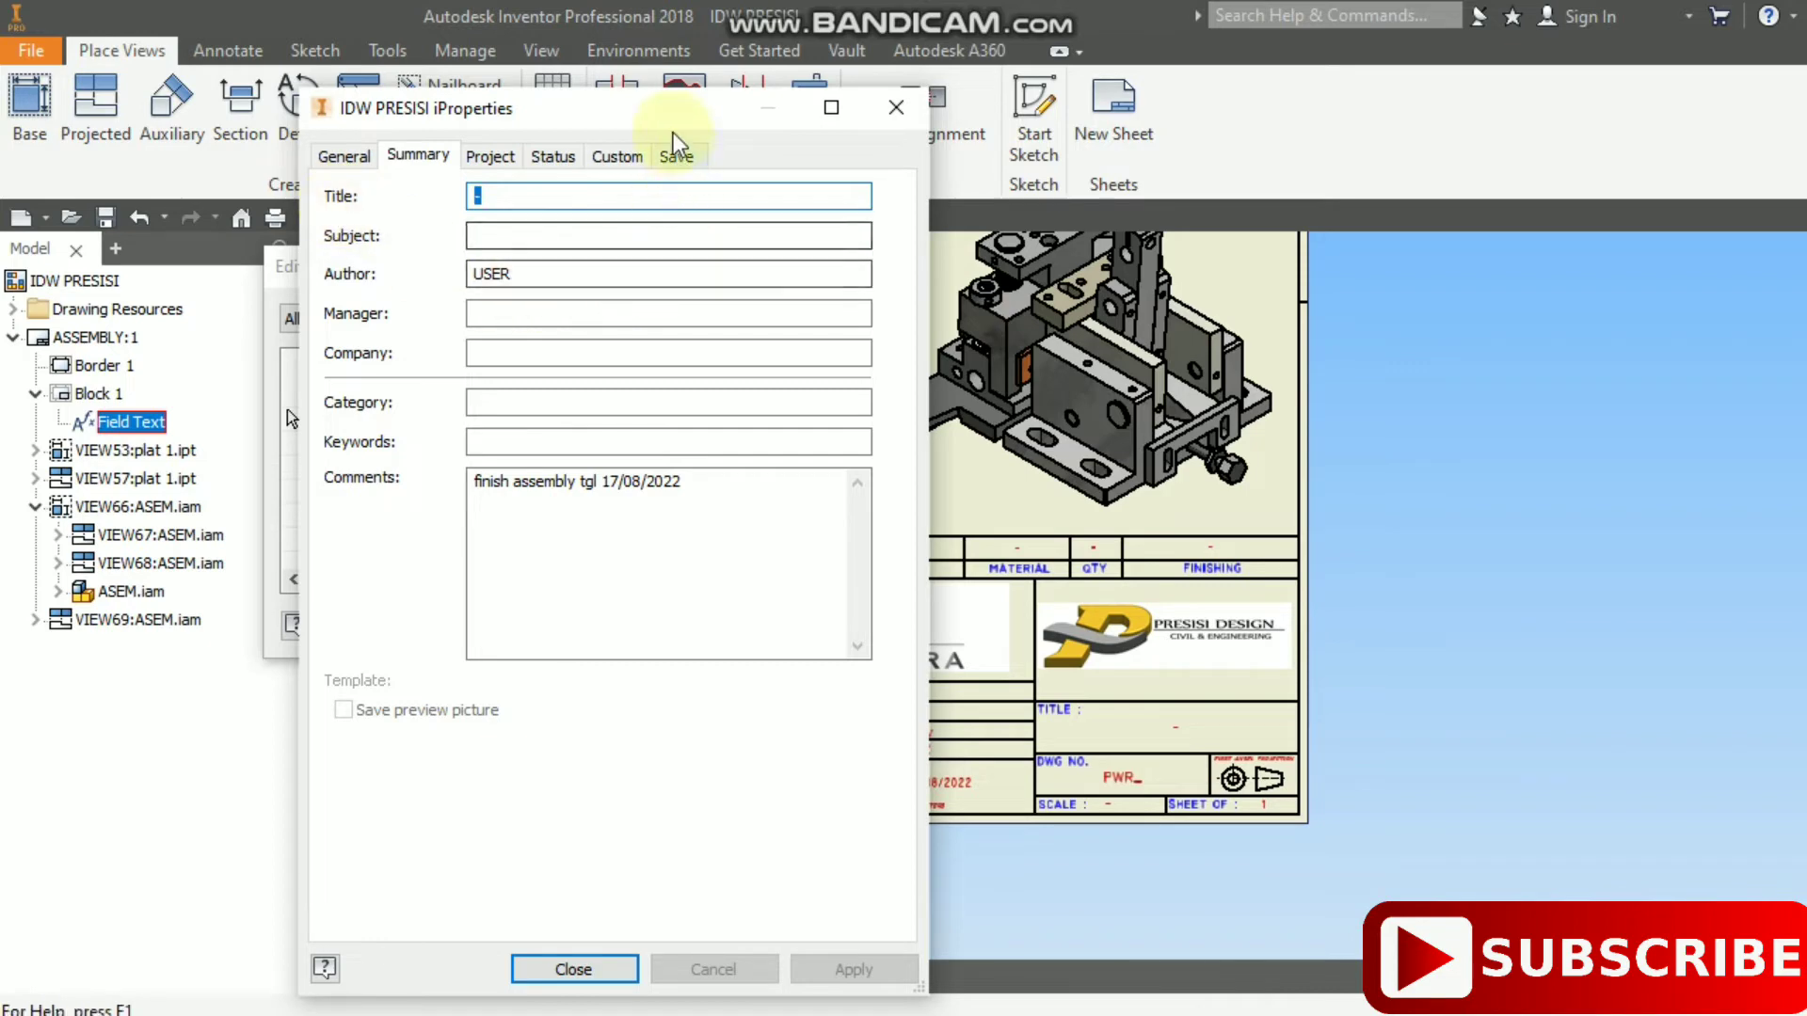
pyautogui.moveTo(673, 132)
pyautogui.mouseDown()
pyautogui.moveTo(493, 157)
pyautogui.moveTo(469, 178)
pyautogui.mouseUp()
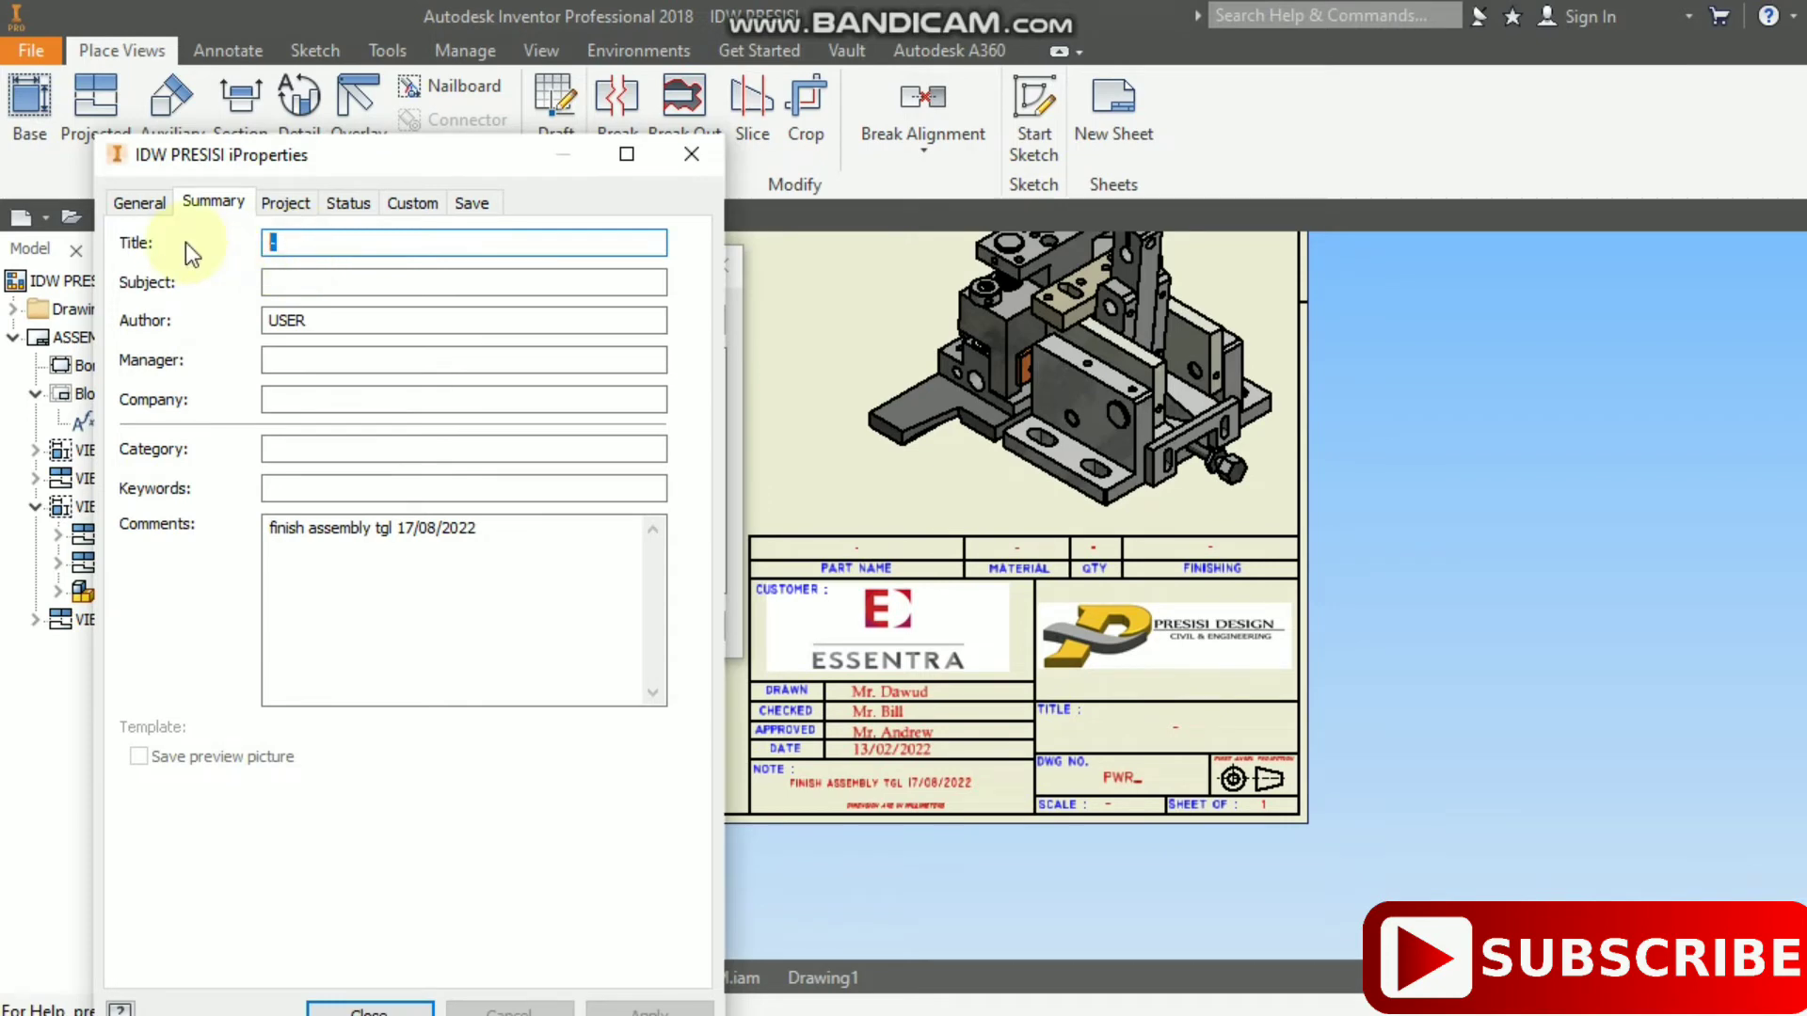
pyautogui.write('C')
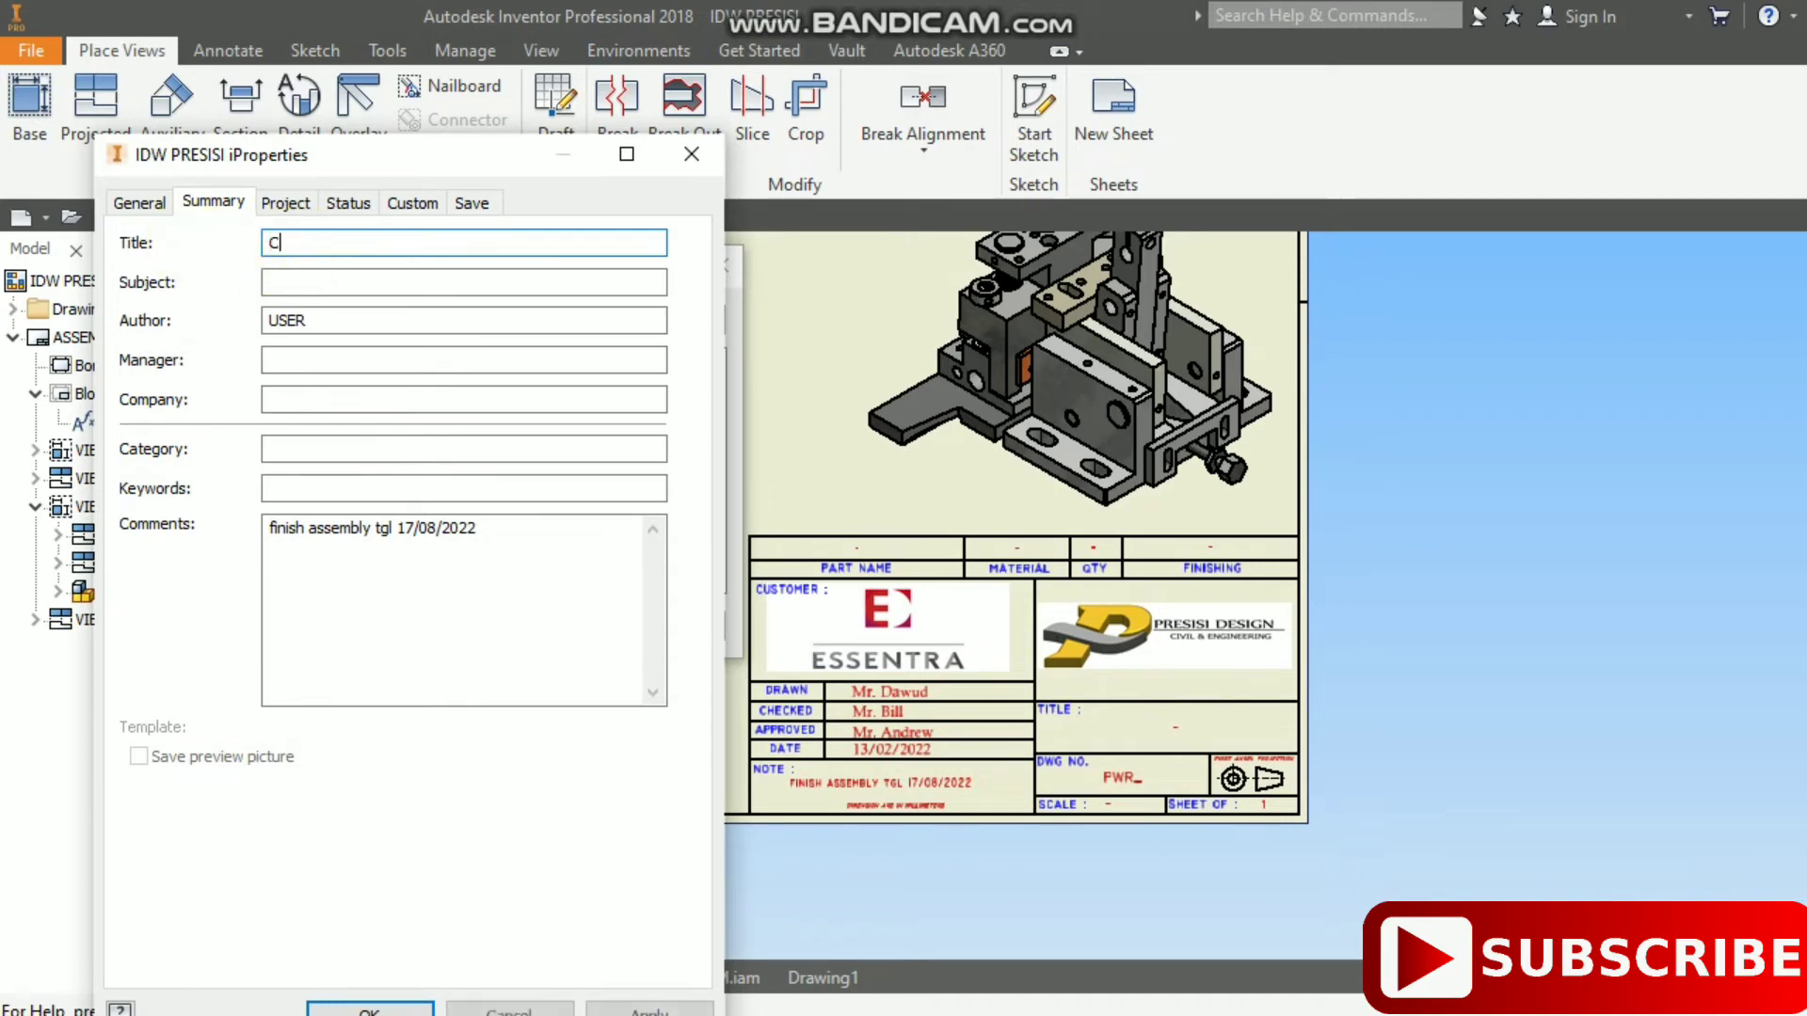
pyautogui.write('REA')
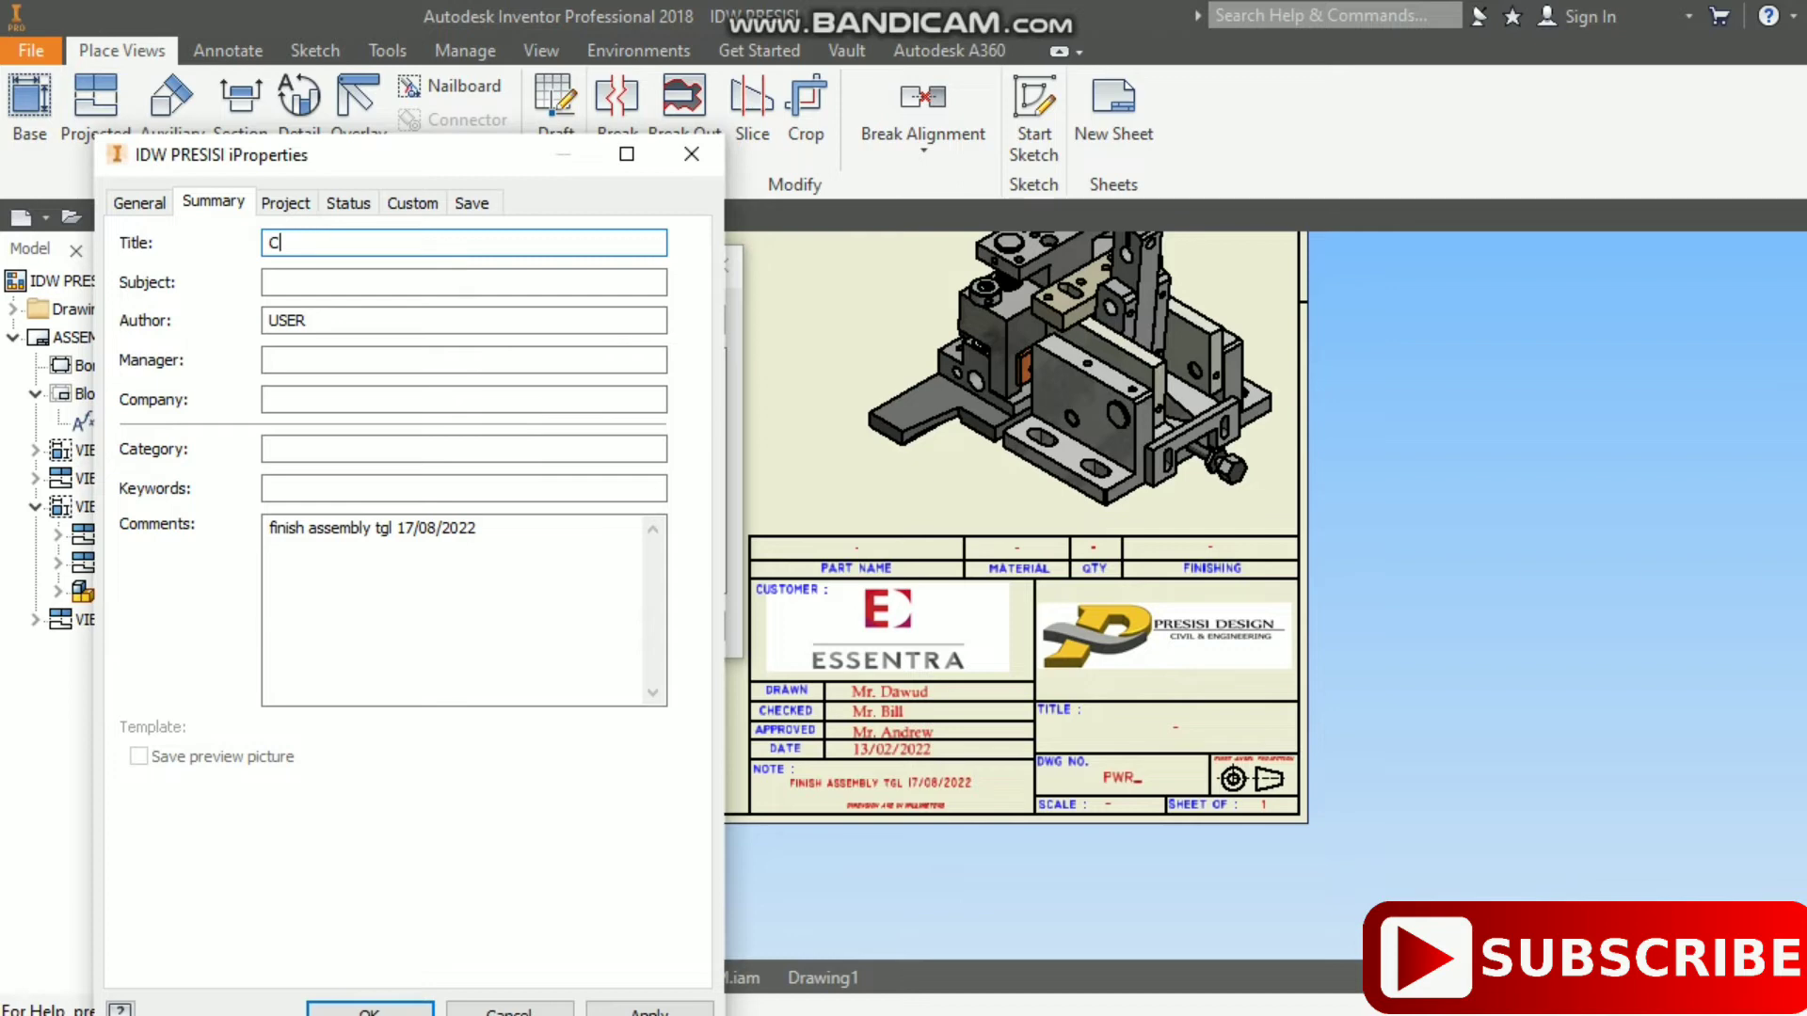
pyautogui.write('DLE PRE HEATER')
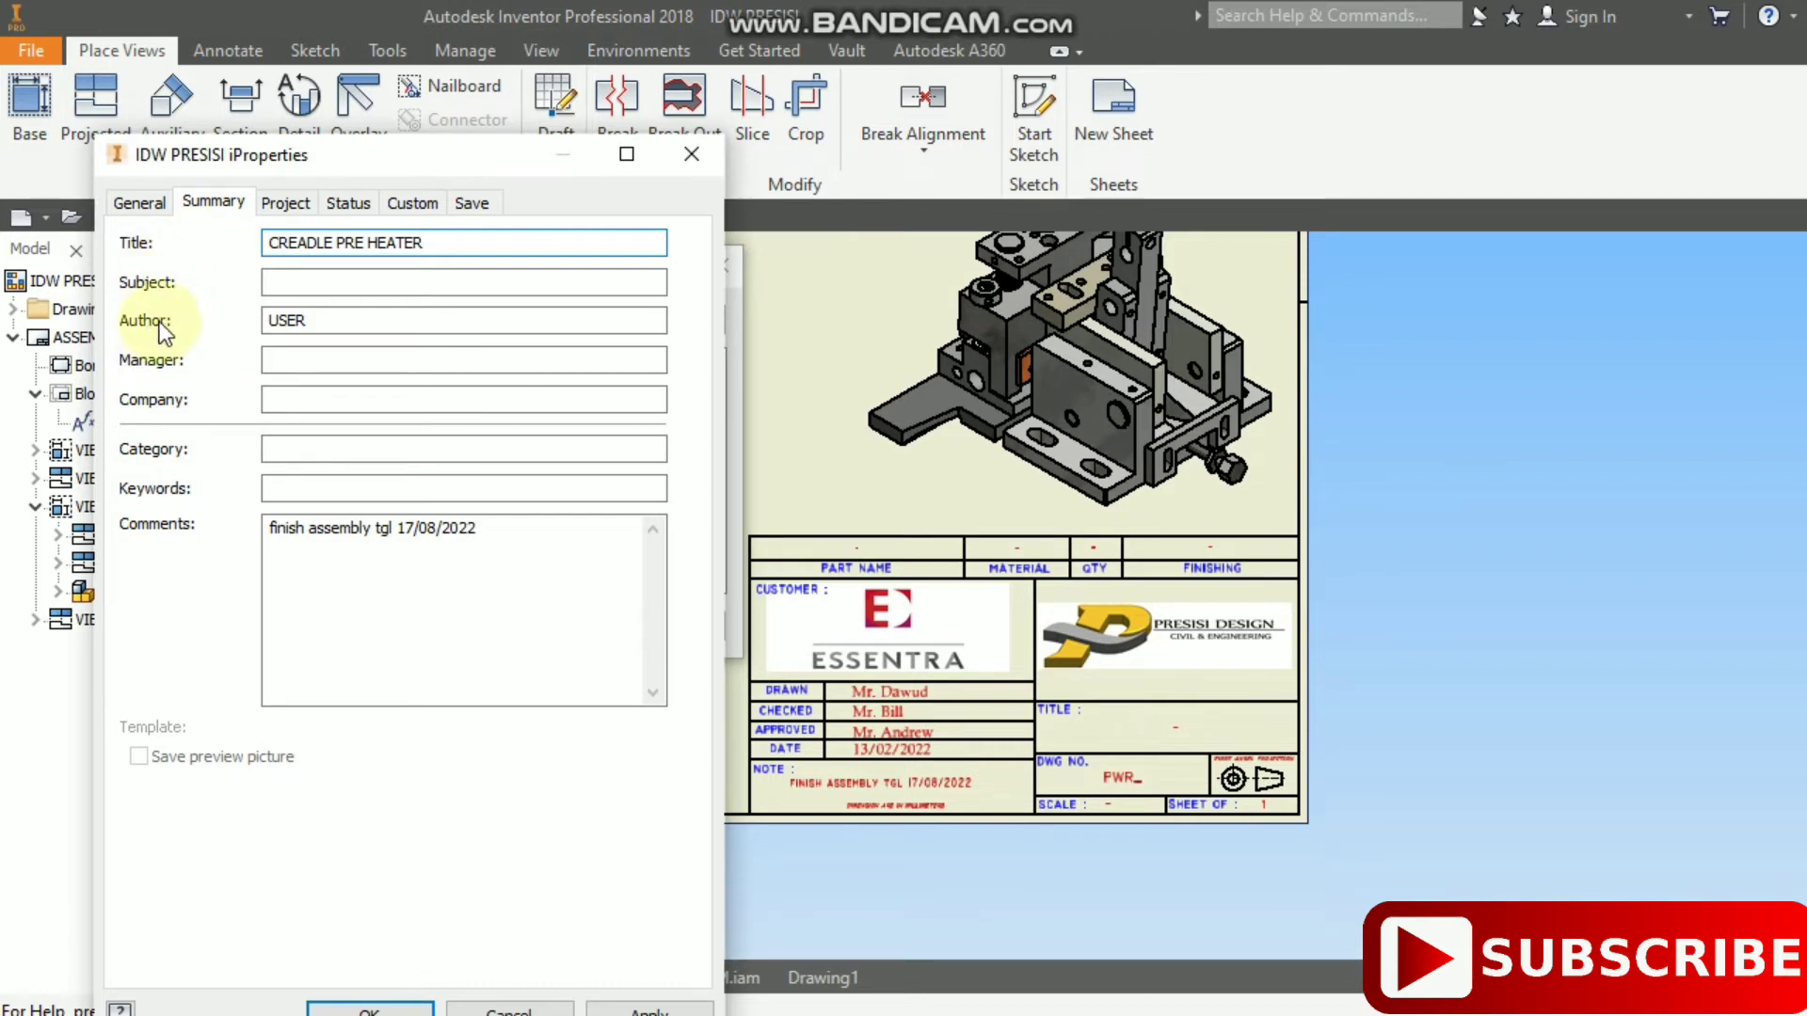
# - Complete the drawing's Part Number in the project properties as PWR_123456
pyautogui.click(296, 212)
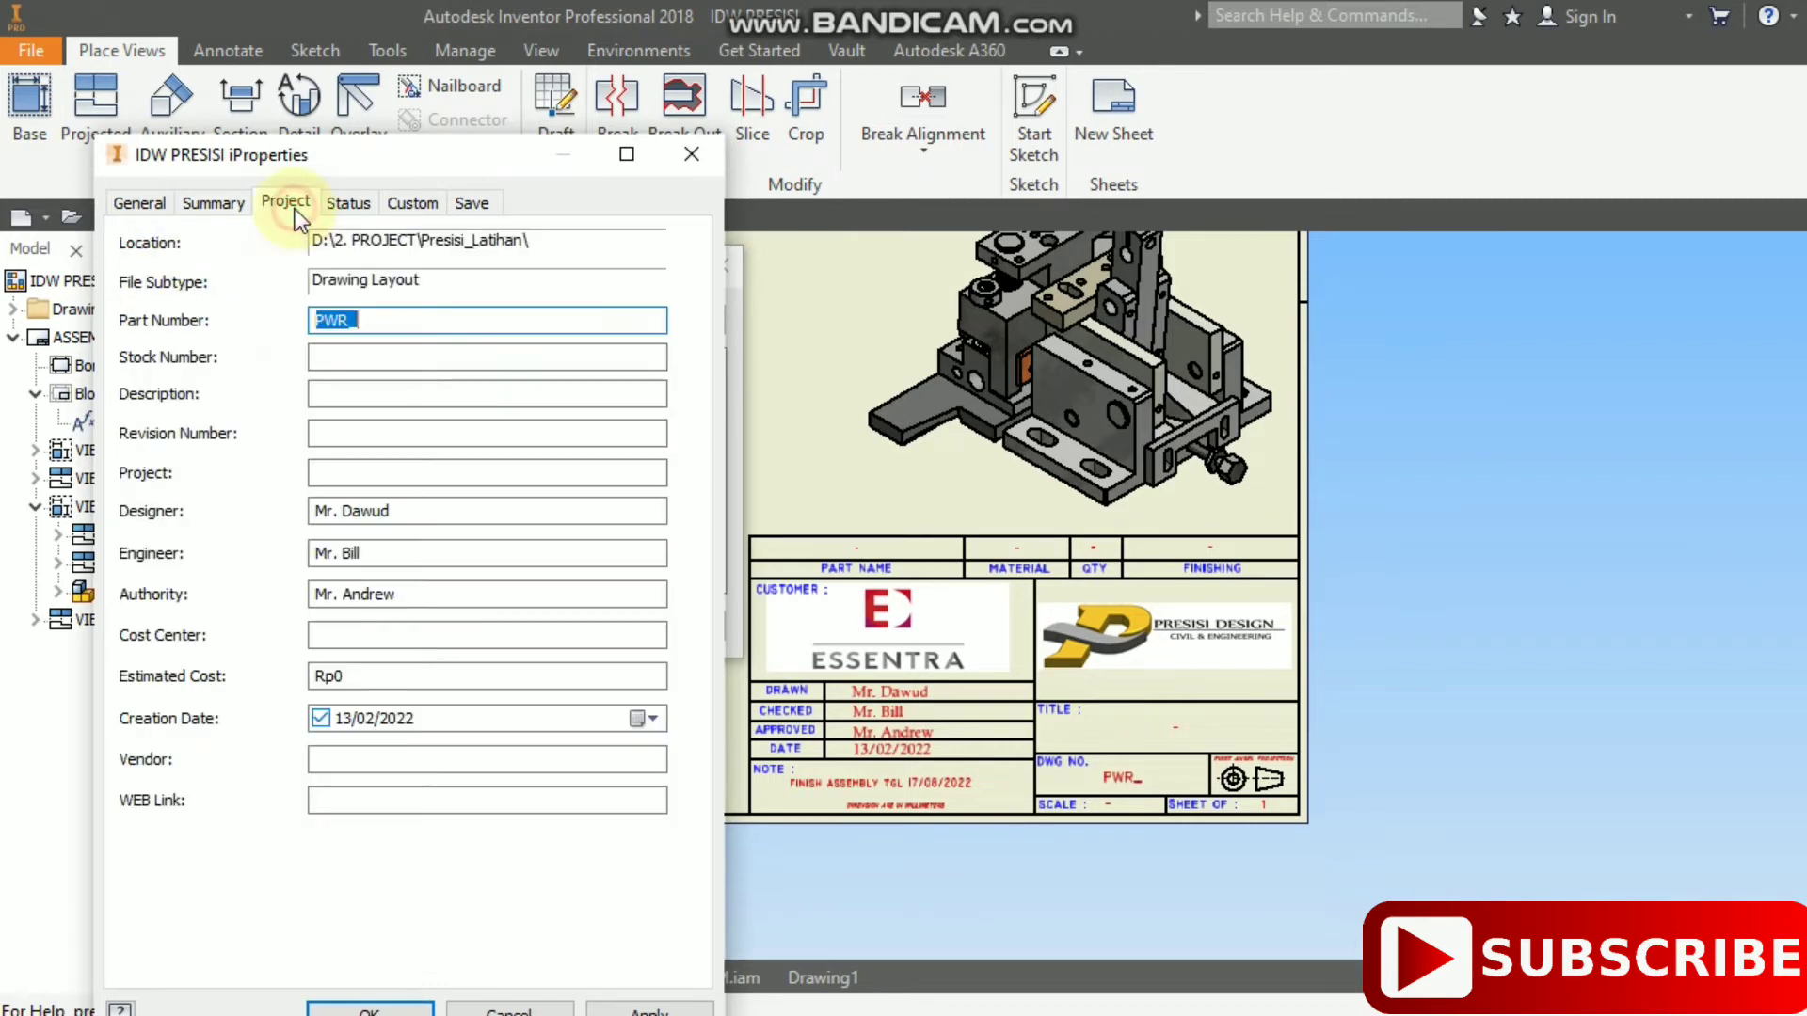
pyautogui.click(369, 321)
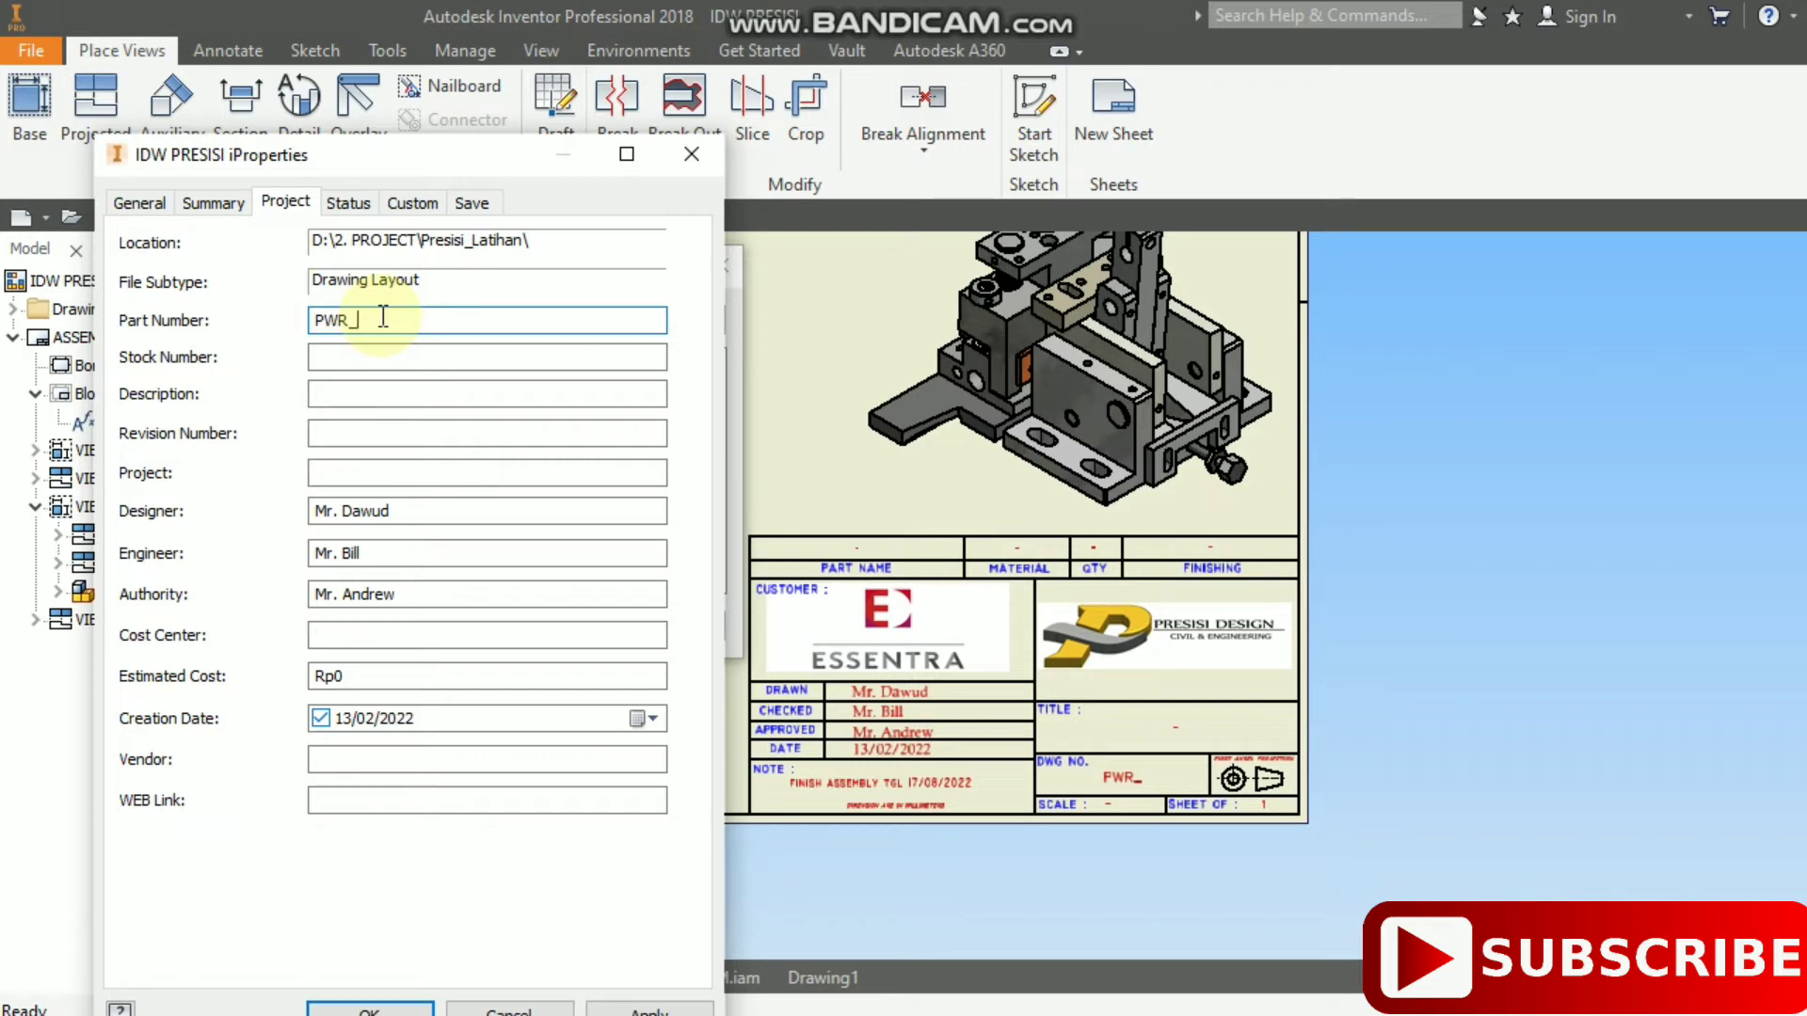
pyautogui.write('123456')
pyautogui.click(389, 356)
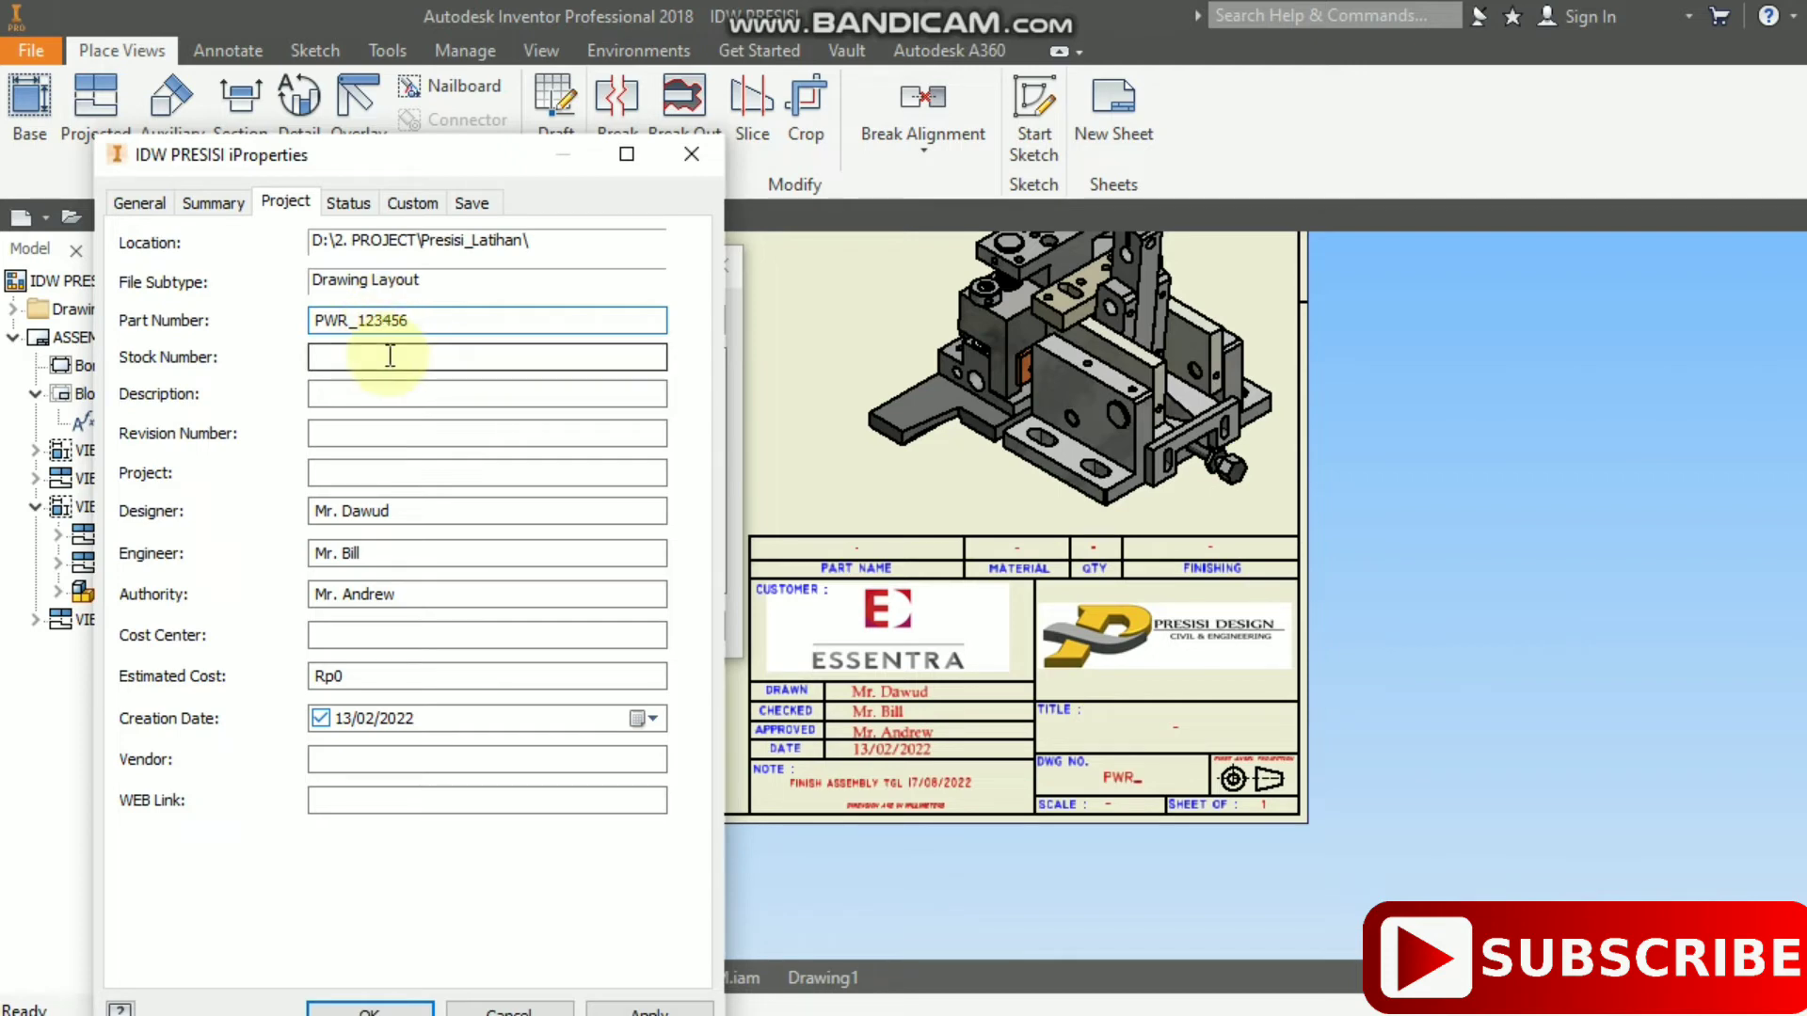
# - Set the drawing's Creation Date in the project properties to 01/08/2022 and accept the iProperties changes
pyautogui.click(347, 204)
pyautogui.click(281, 203)
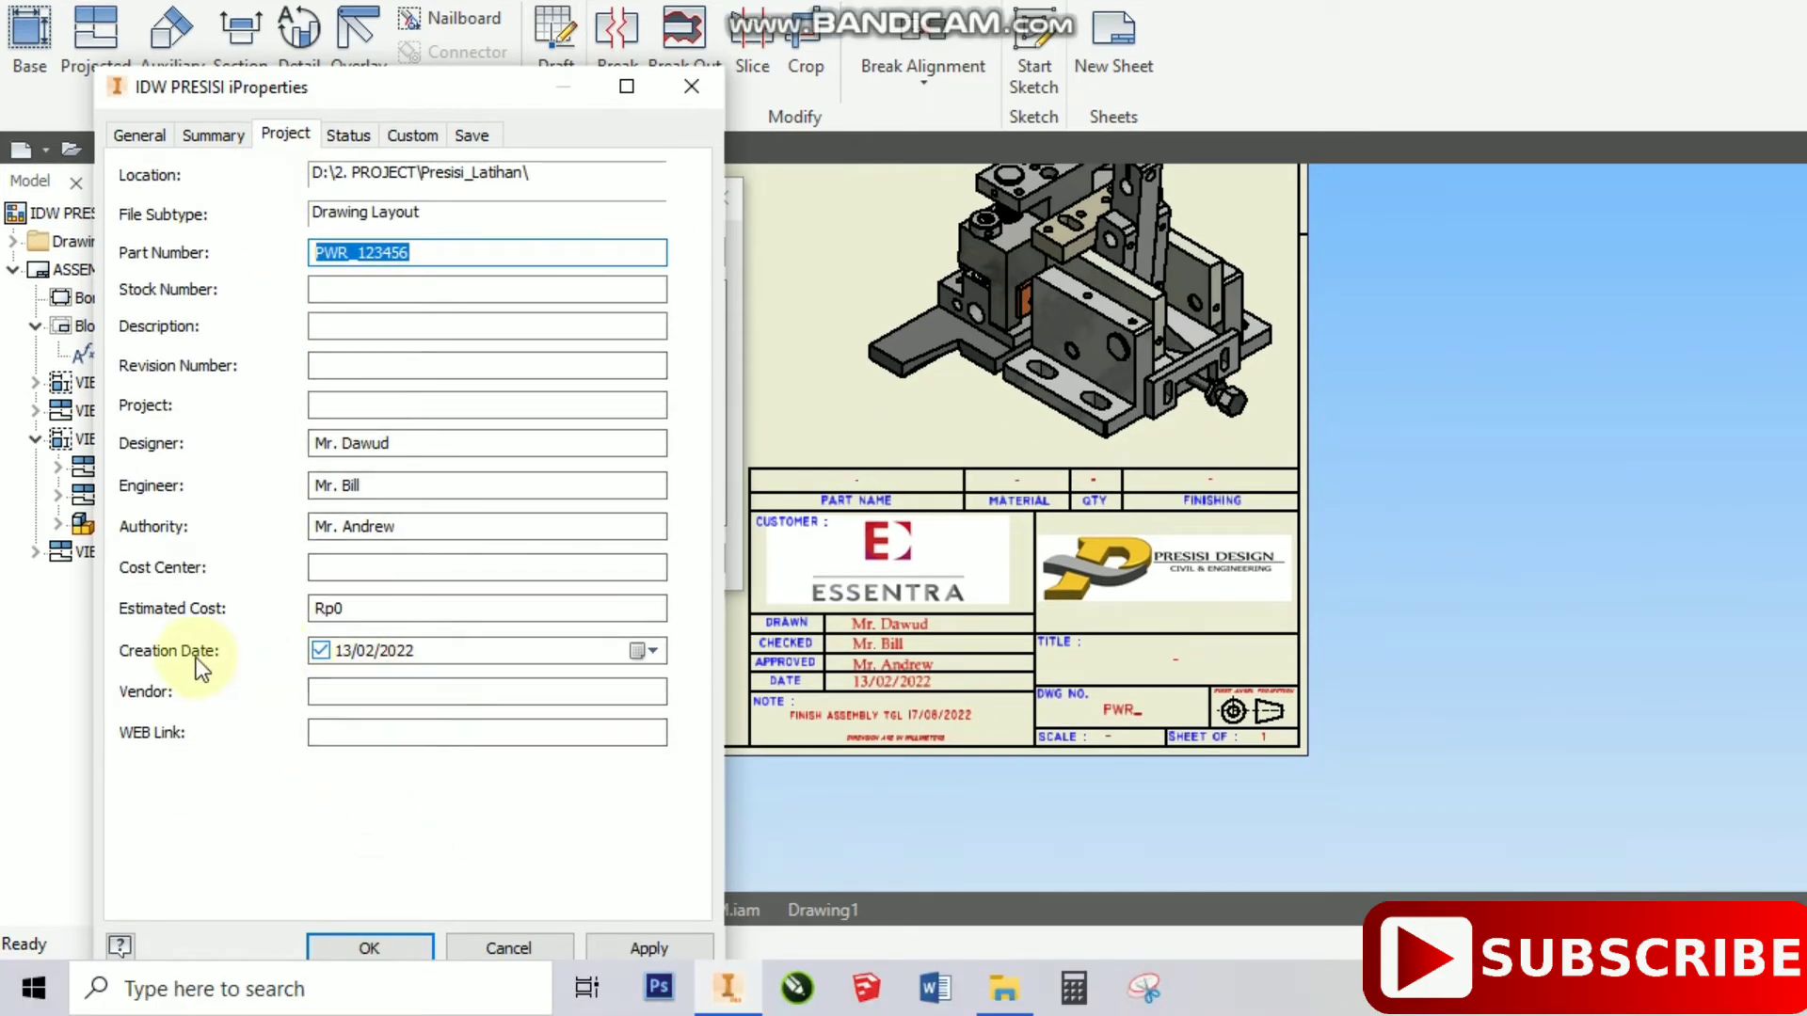
pyautogui.click(345, 657)
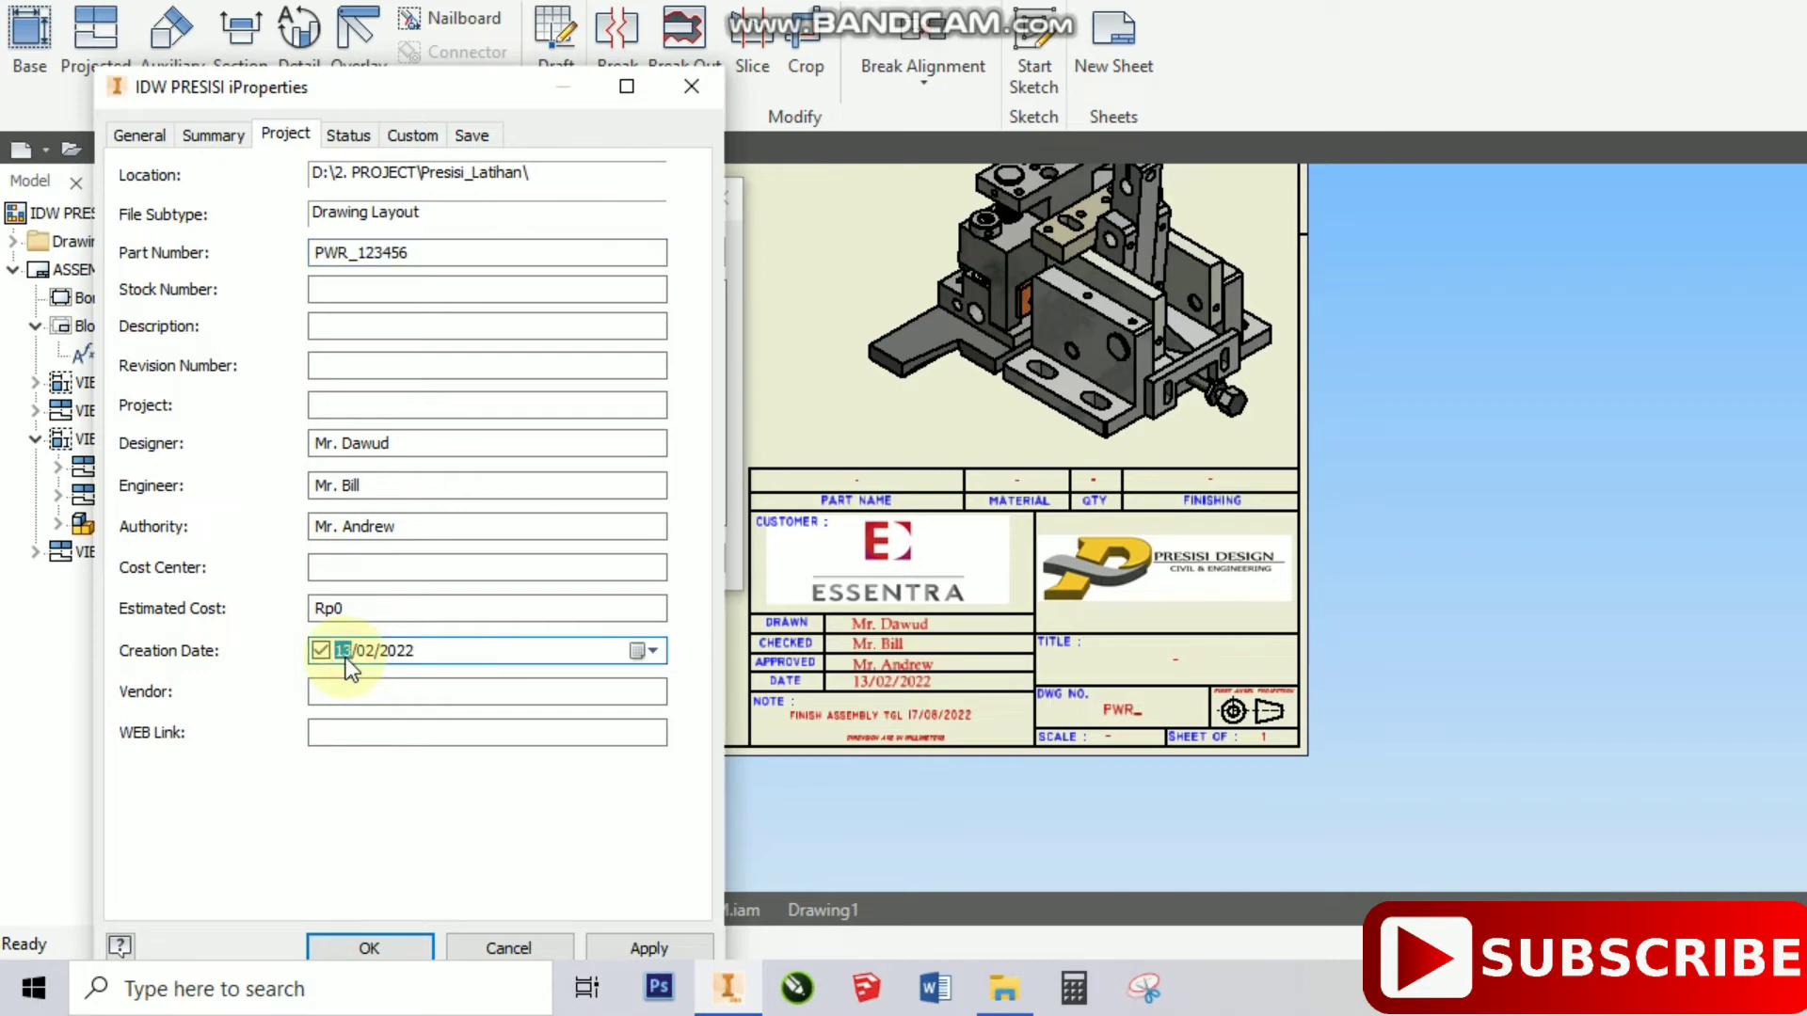
pyautogui.write('01')
pyautogui.click(395, 945)
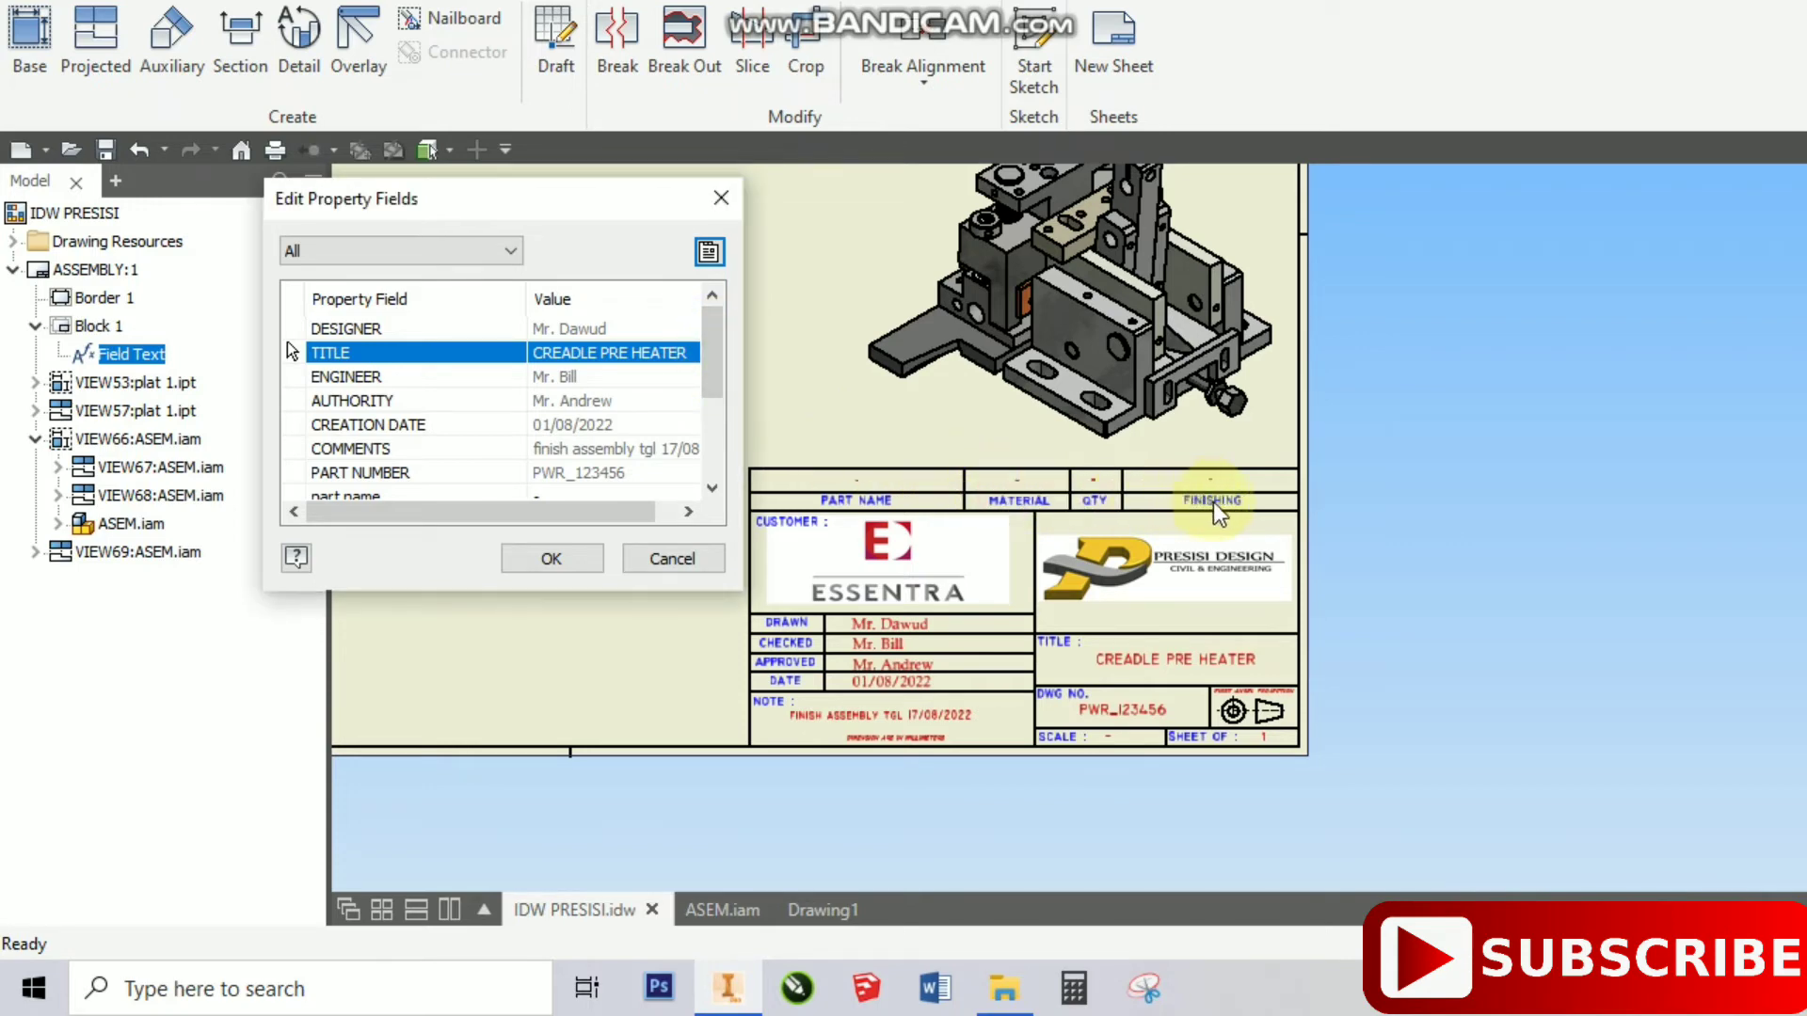
# - Set the title block's material property field to STAINLESS
pyautogui.moveTo(720, 350); pyautogui.dragTo(721, 435)
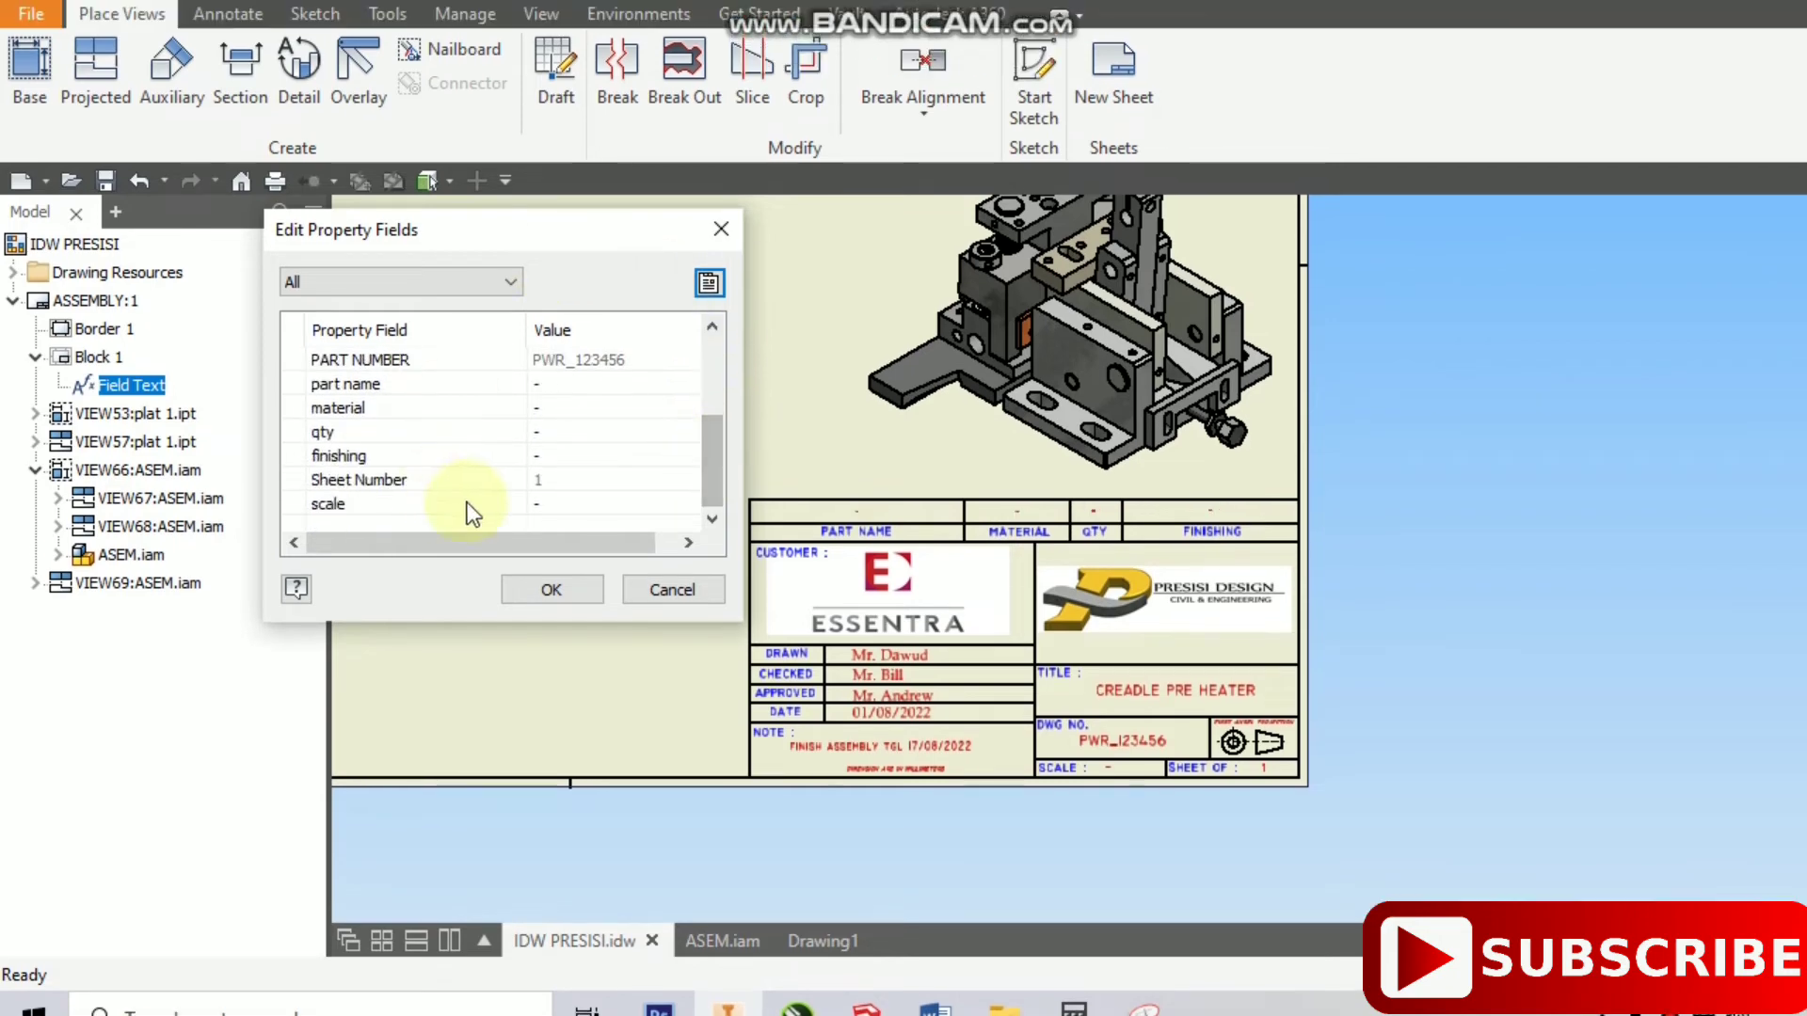
pyautogui.scroll(2, 577, 373)
pyautogui.click(568, 354)
pyautogui.click(576, 503)
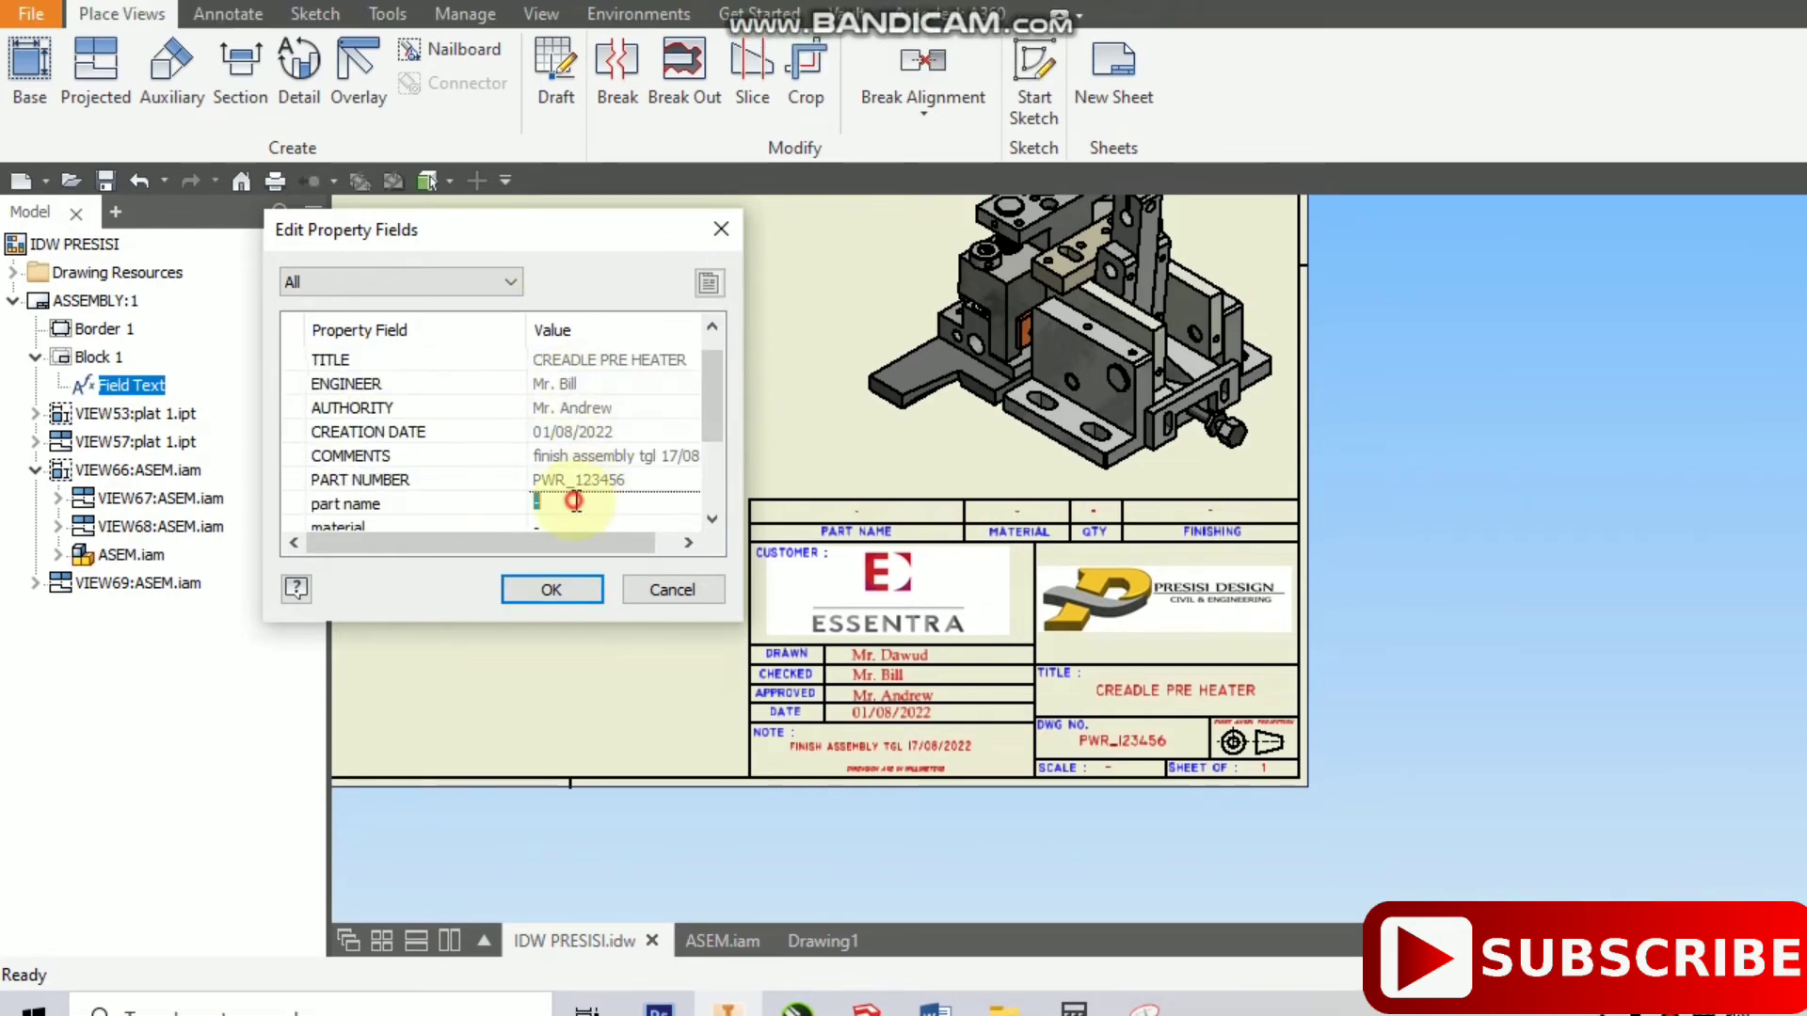
pyautogui.scroll(-2, 578, 470)
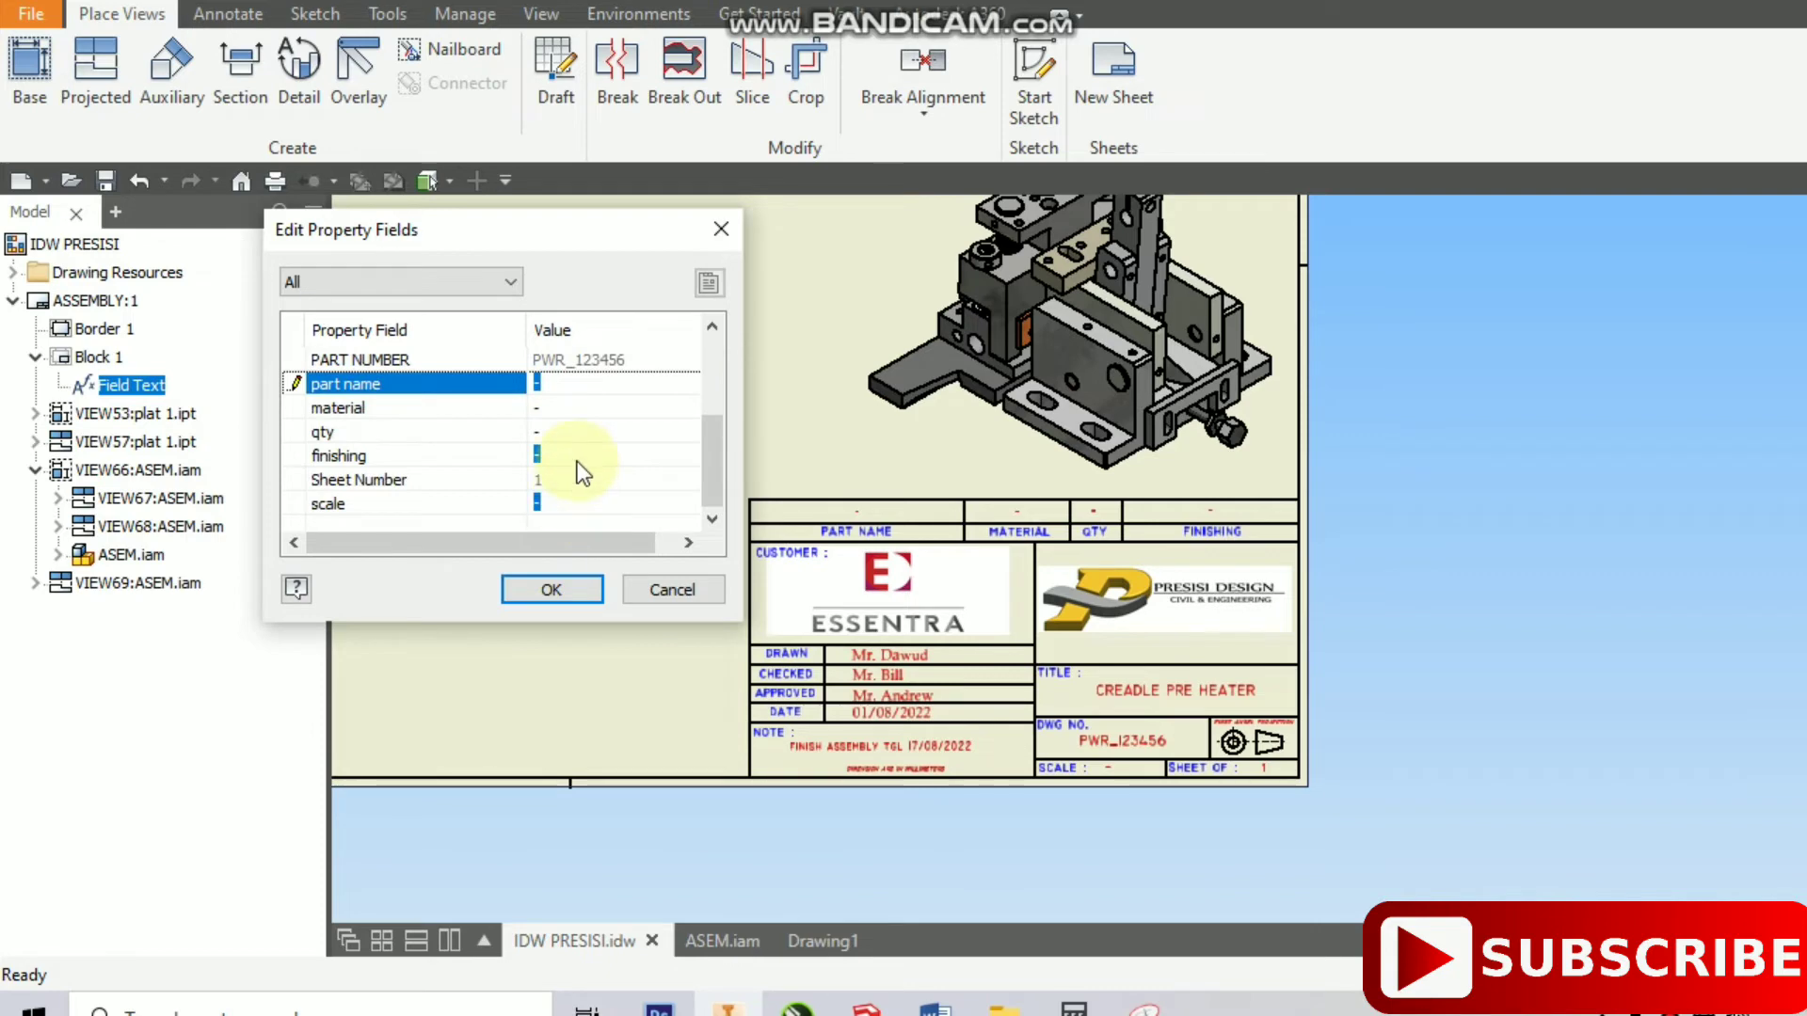
pyautogui.click(556, 405)
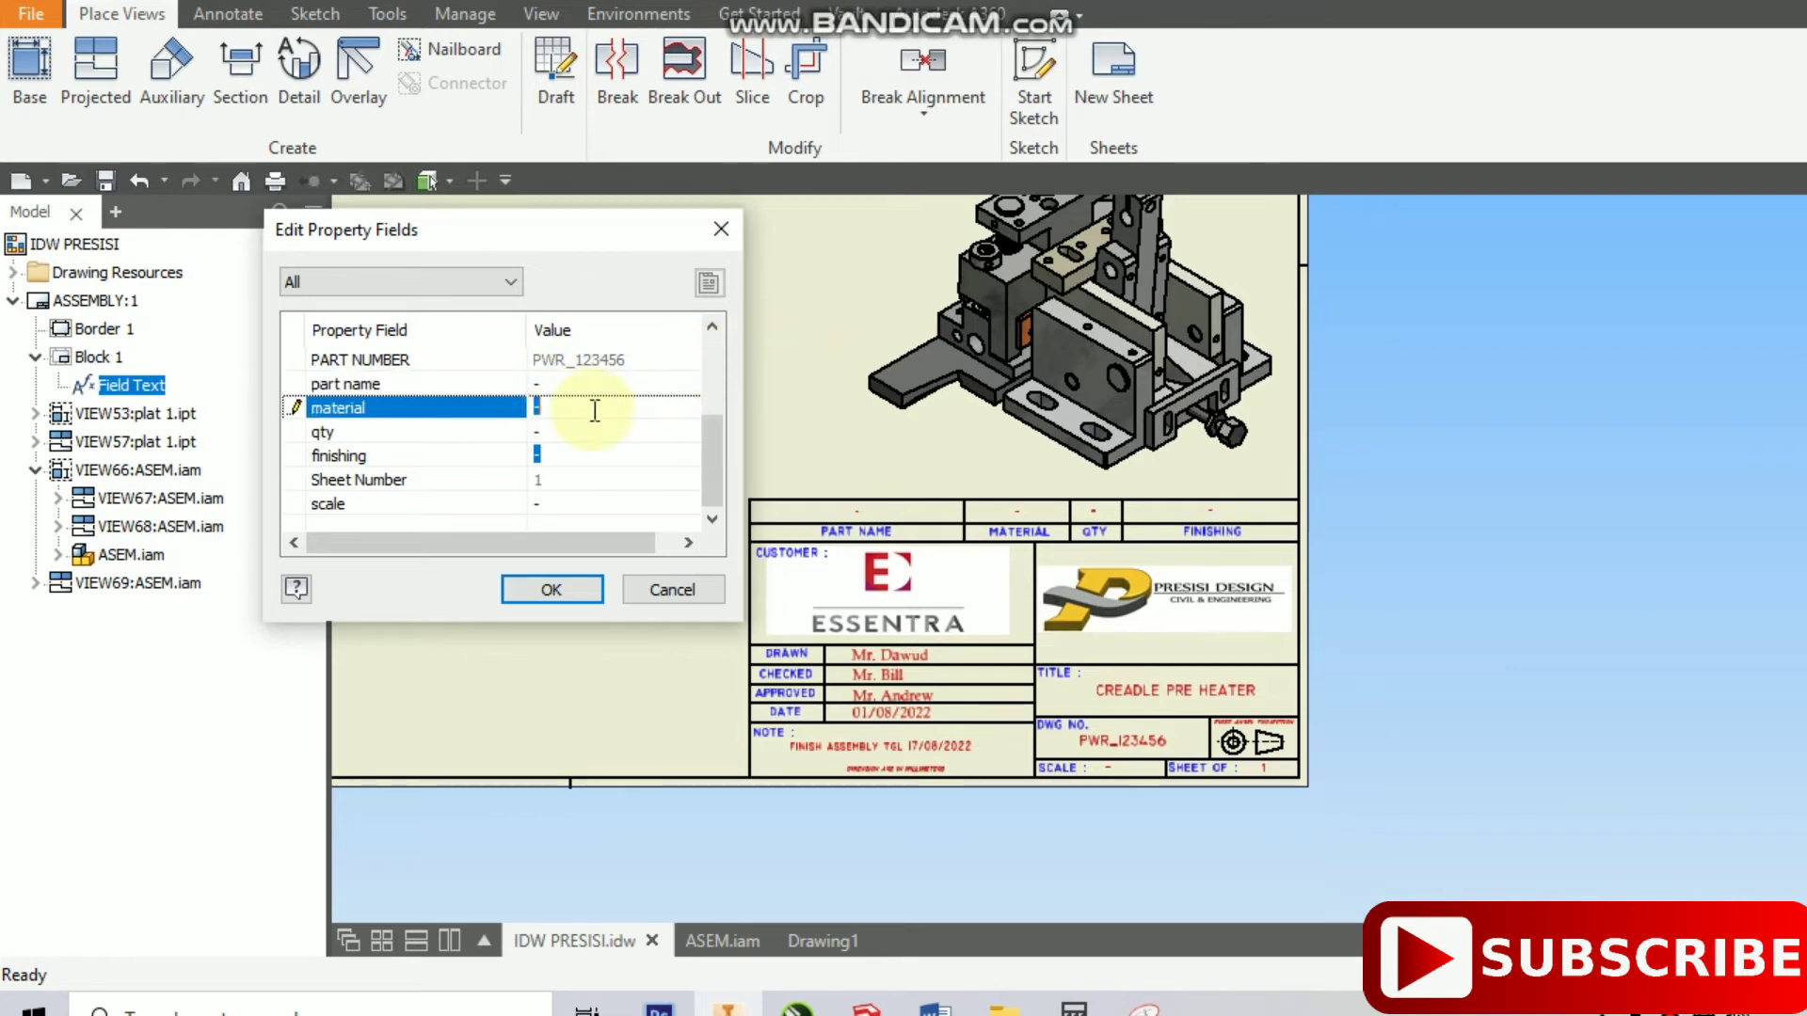
pyautogui.click(565, 435)
pyautogui.click(574, 409)
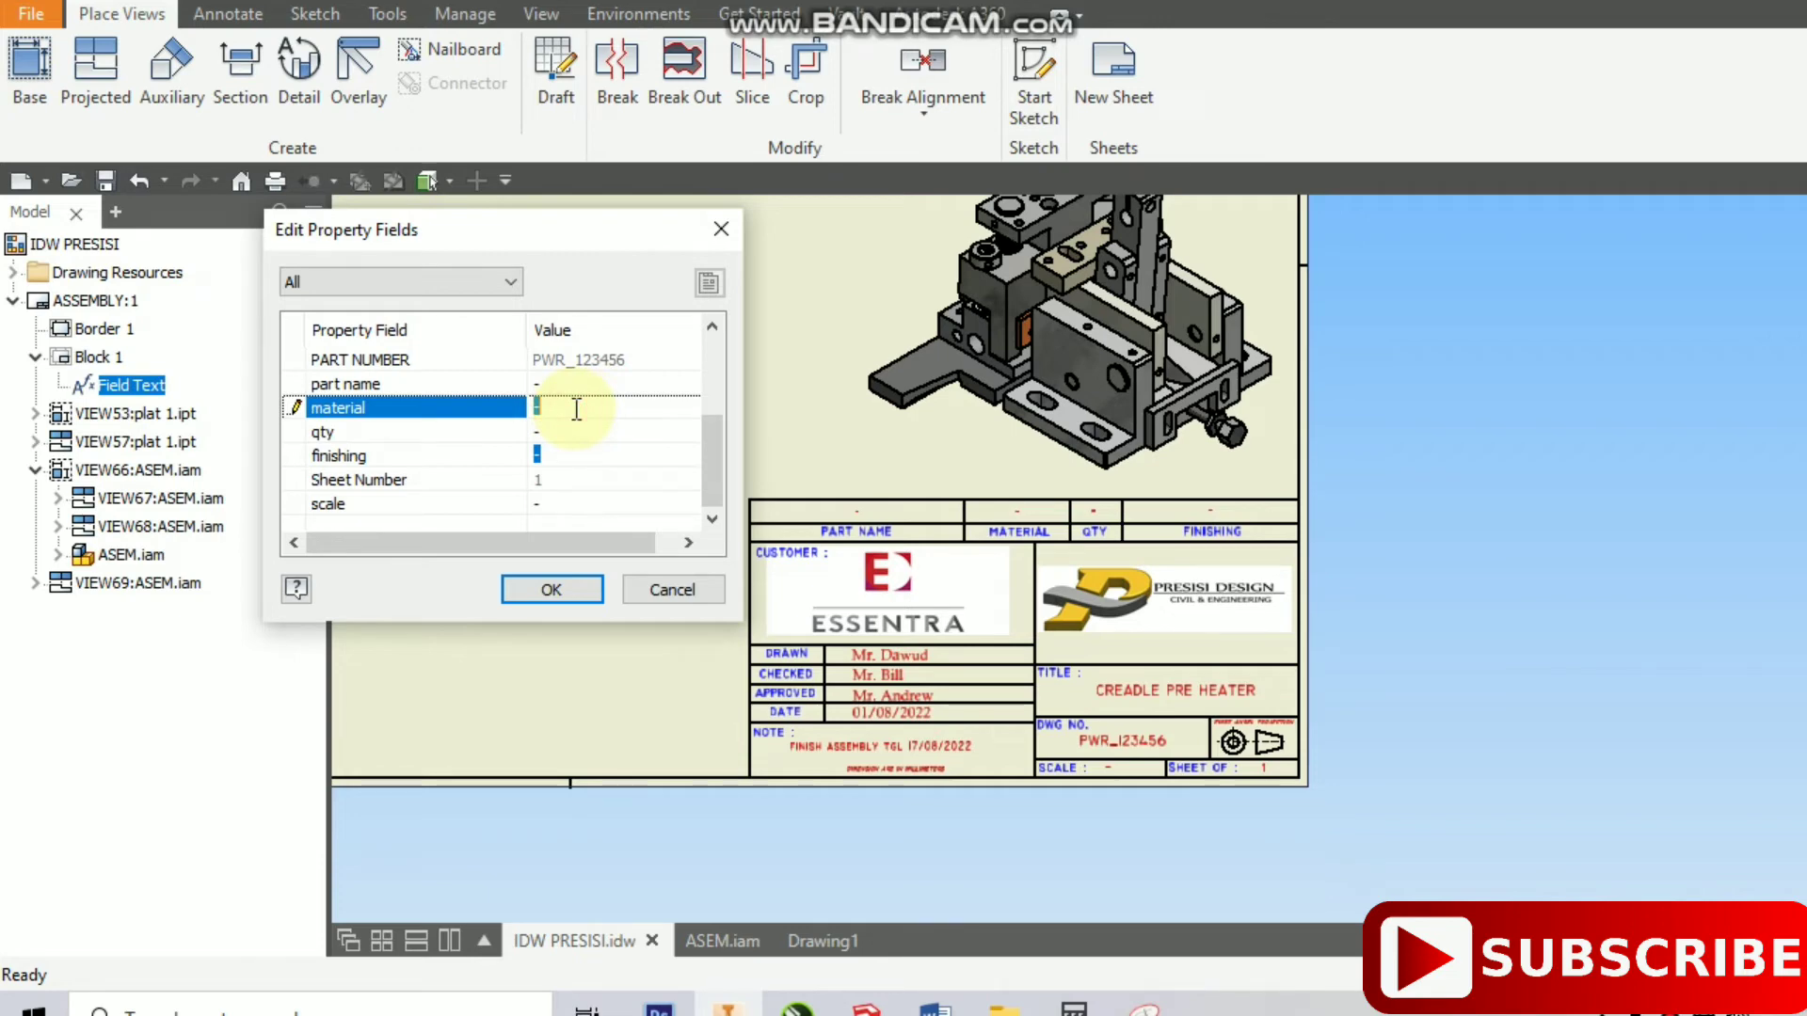
pyautogui.write('s')
pyautogui.press('BackSpace')
pyautogui.write('STAINLESS')
# - Set the title block's qty field to 1 SET and finishing to POLISH, and accept the property fields
pyautogui.click(587, 431)
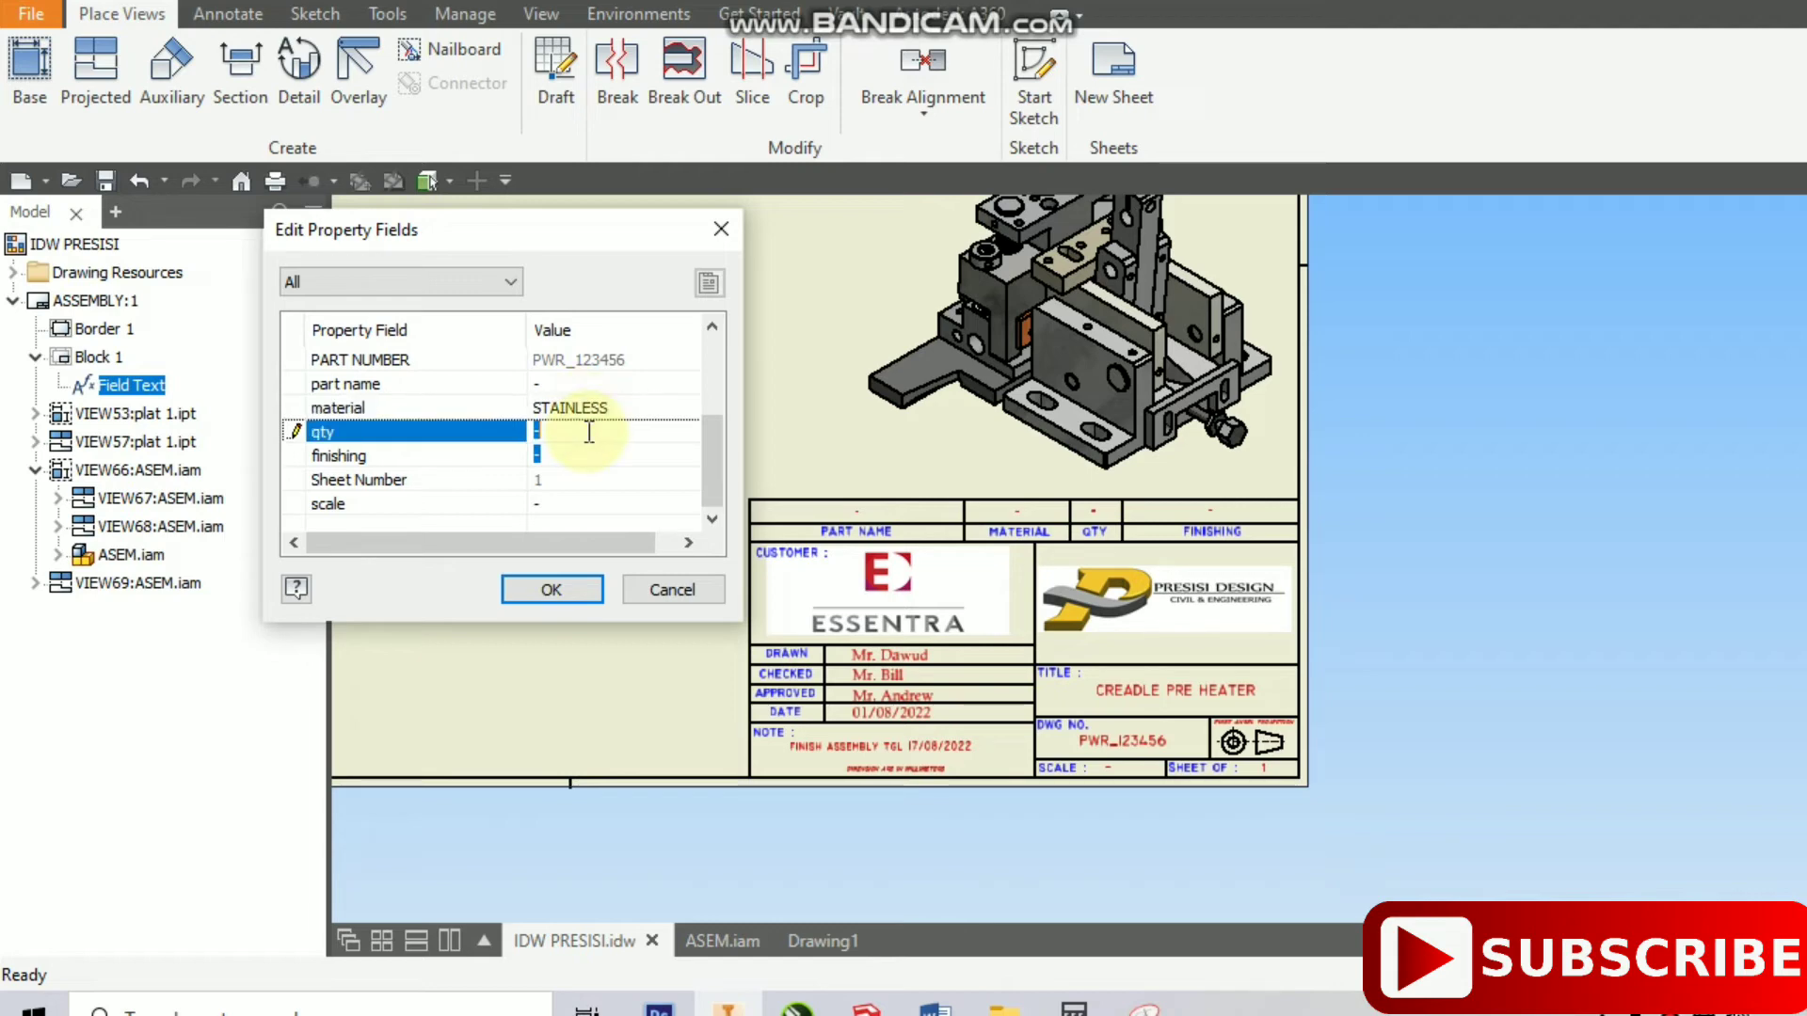
pyautogui.write('1 SET')
pyautogui.click(574, 460)
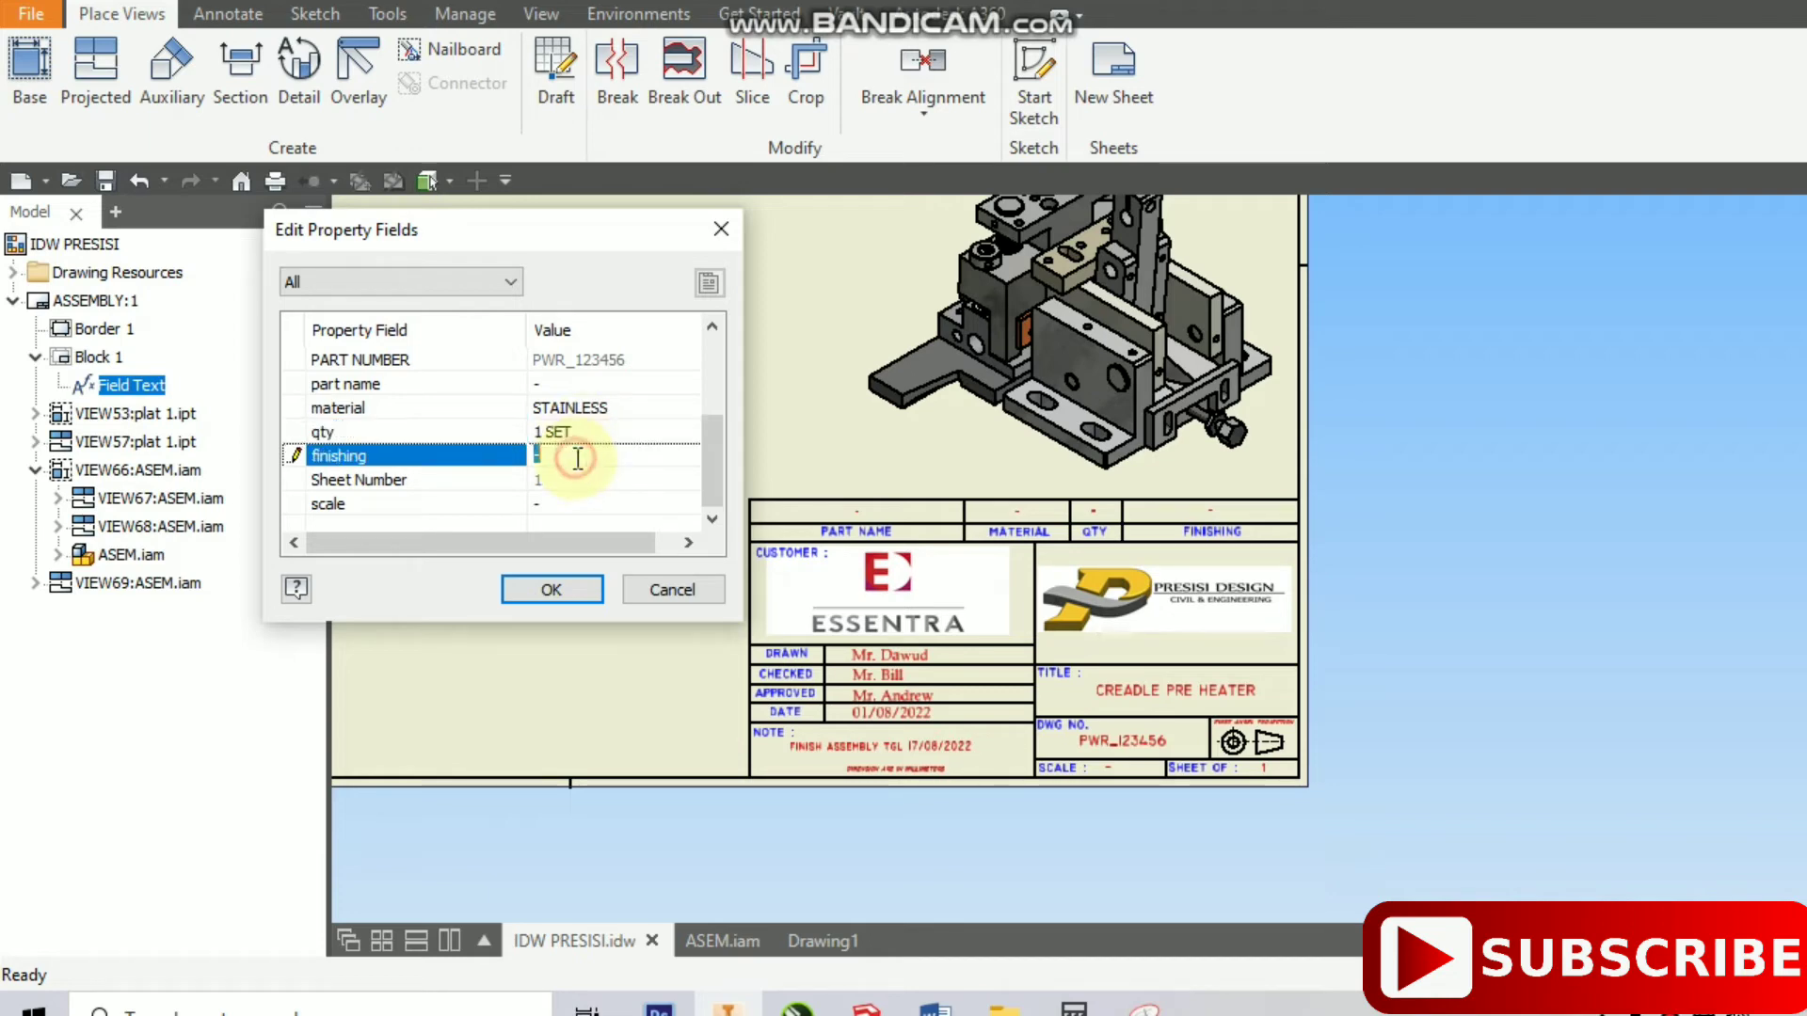
pyautogui.write('POLISH')
pyautogui.click(592, 588)
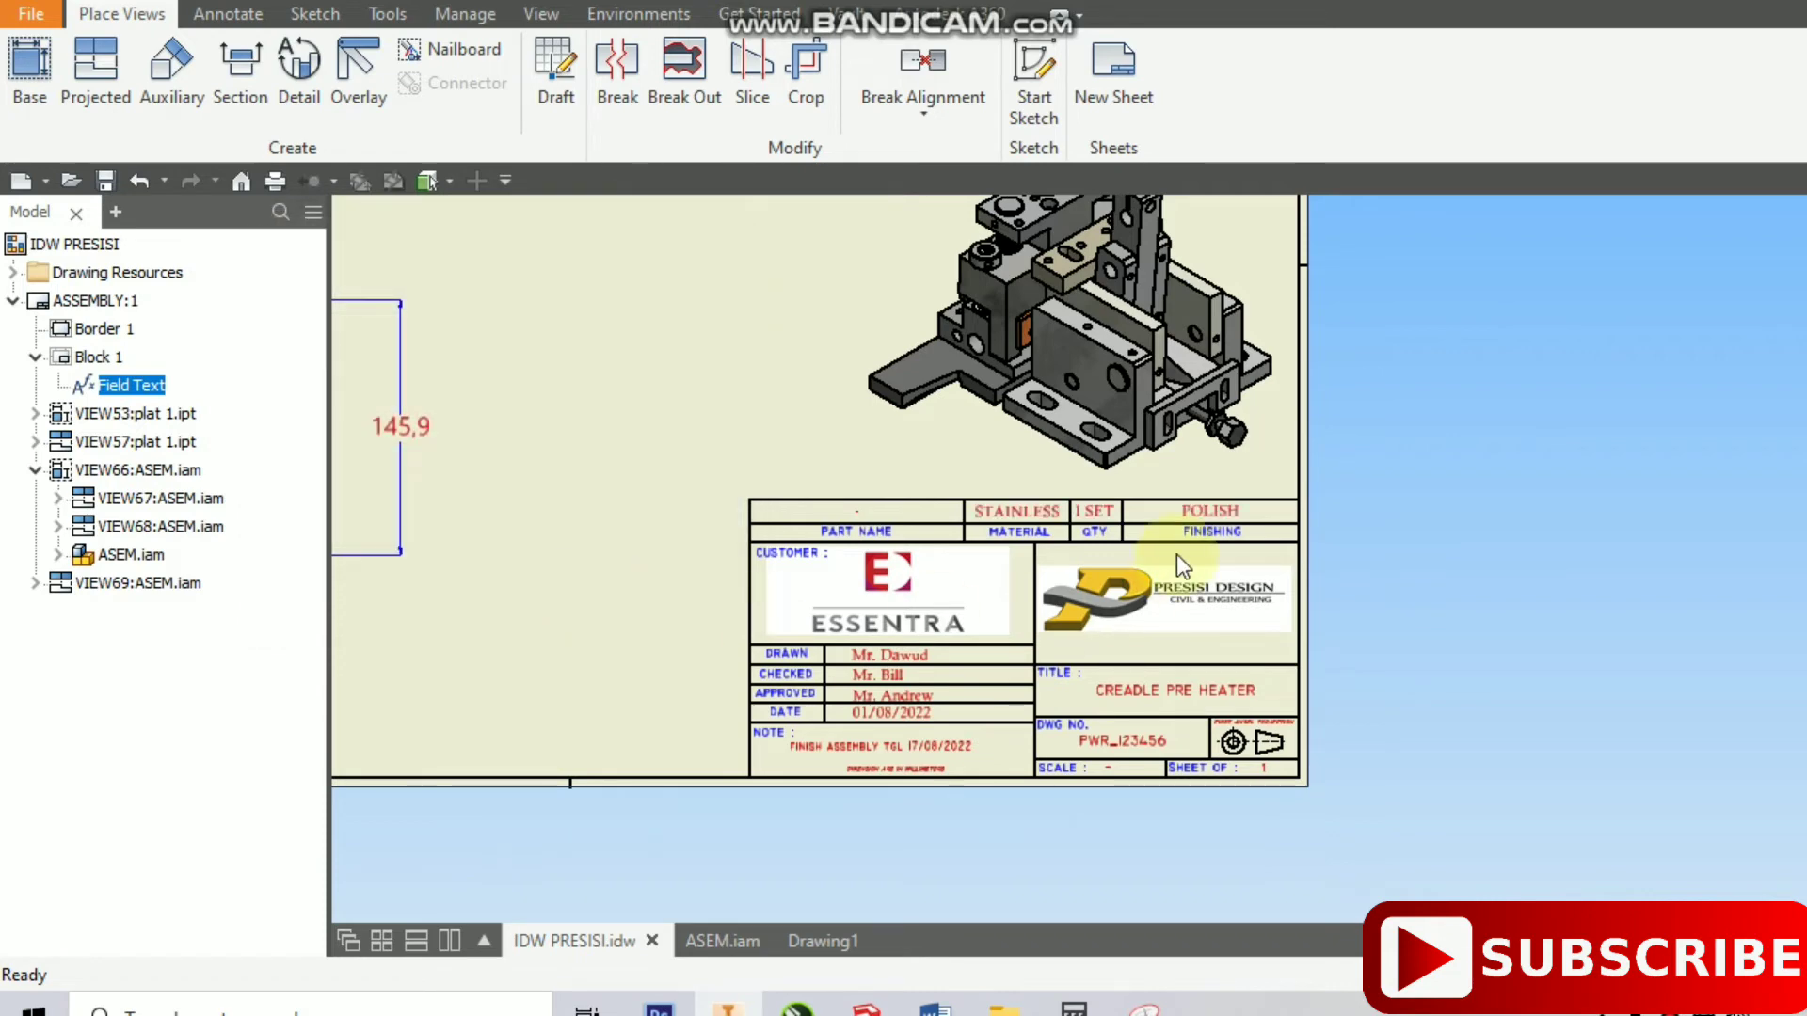
# - Examine the completed title block's material, quantity, finishing, title, drawing number, scale, approval, date and note entries, and the overall sheet
pyautogui.scroll(5, 1134, 533)
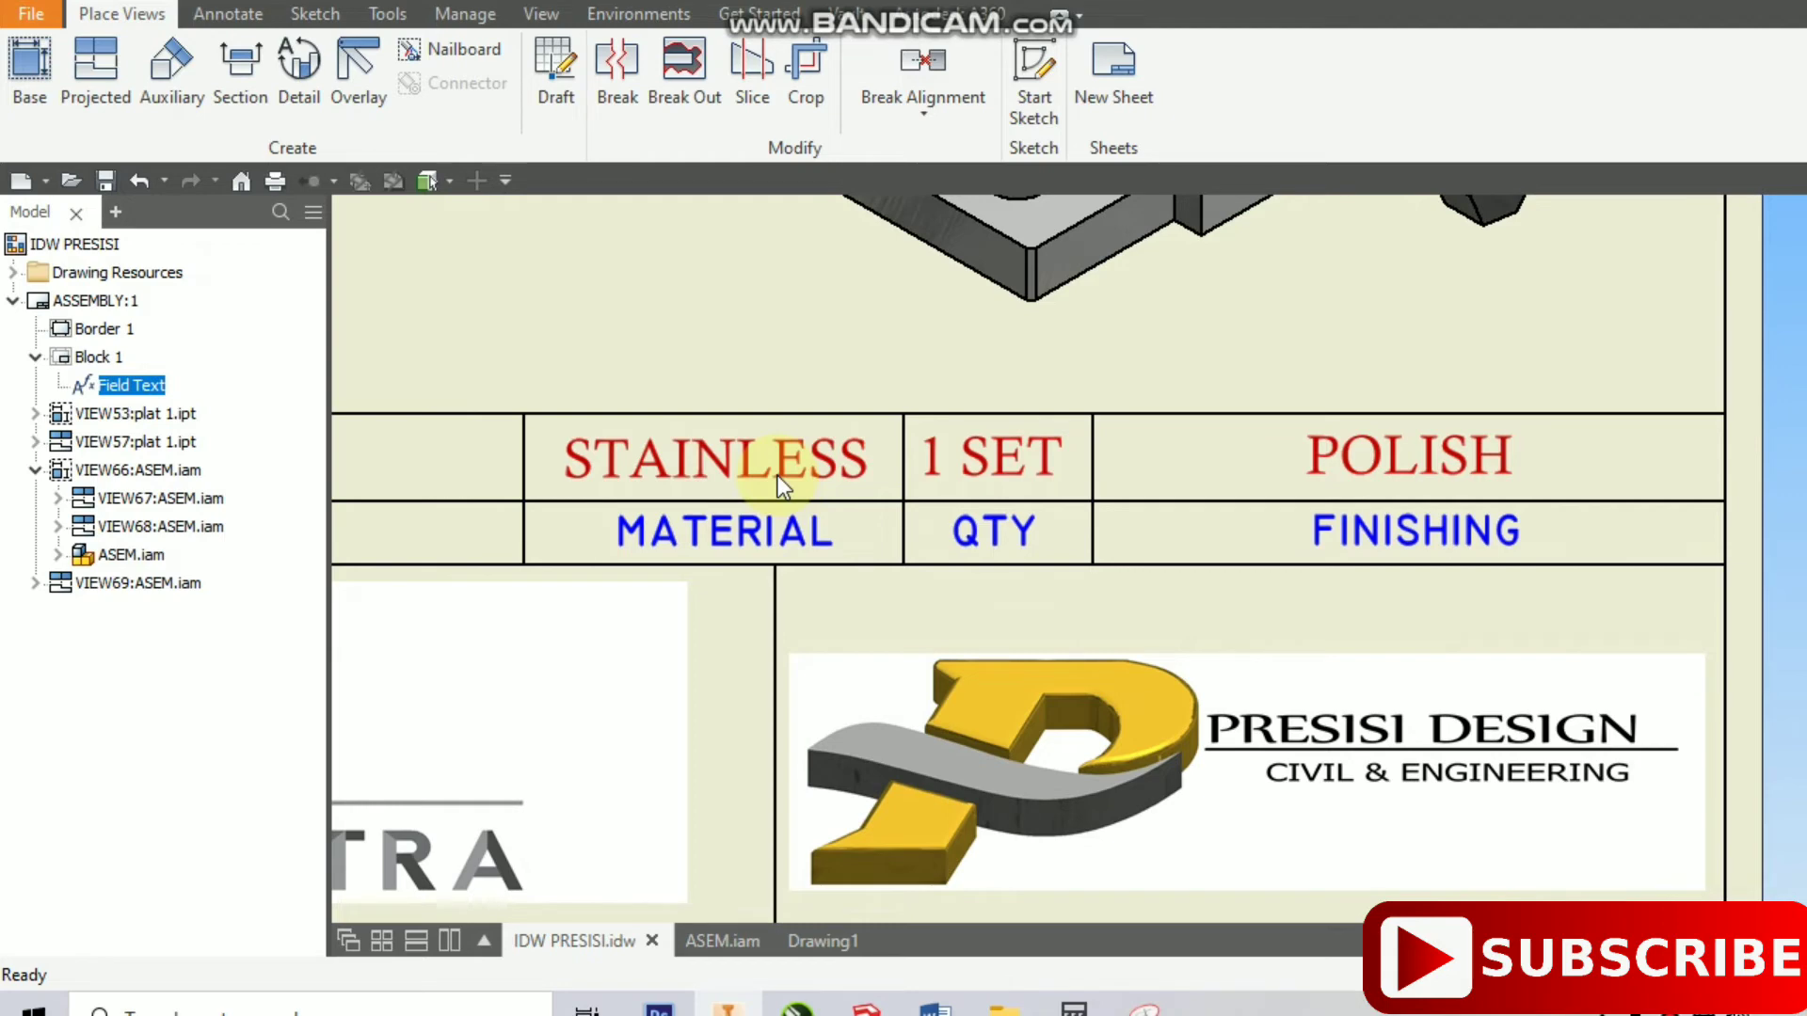
pyautogui.scroll(-5, 783, 464)
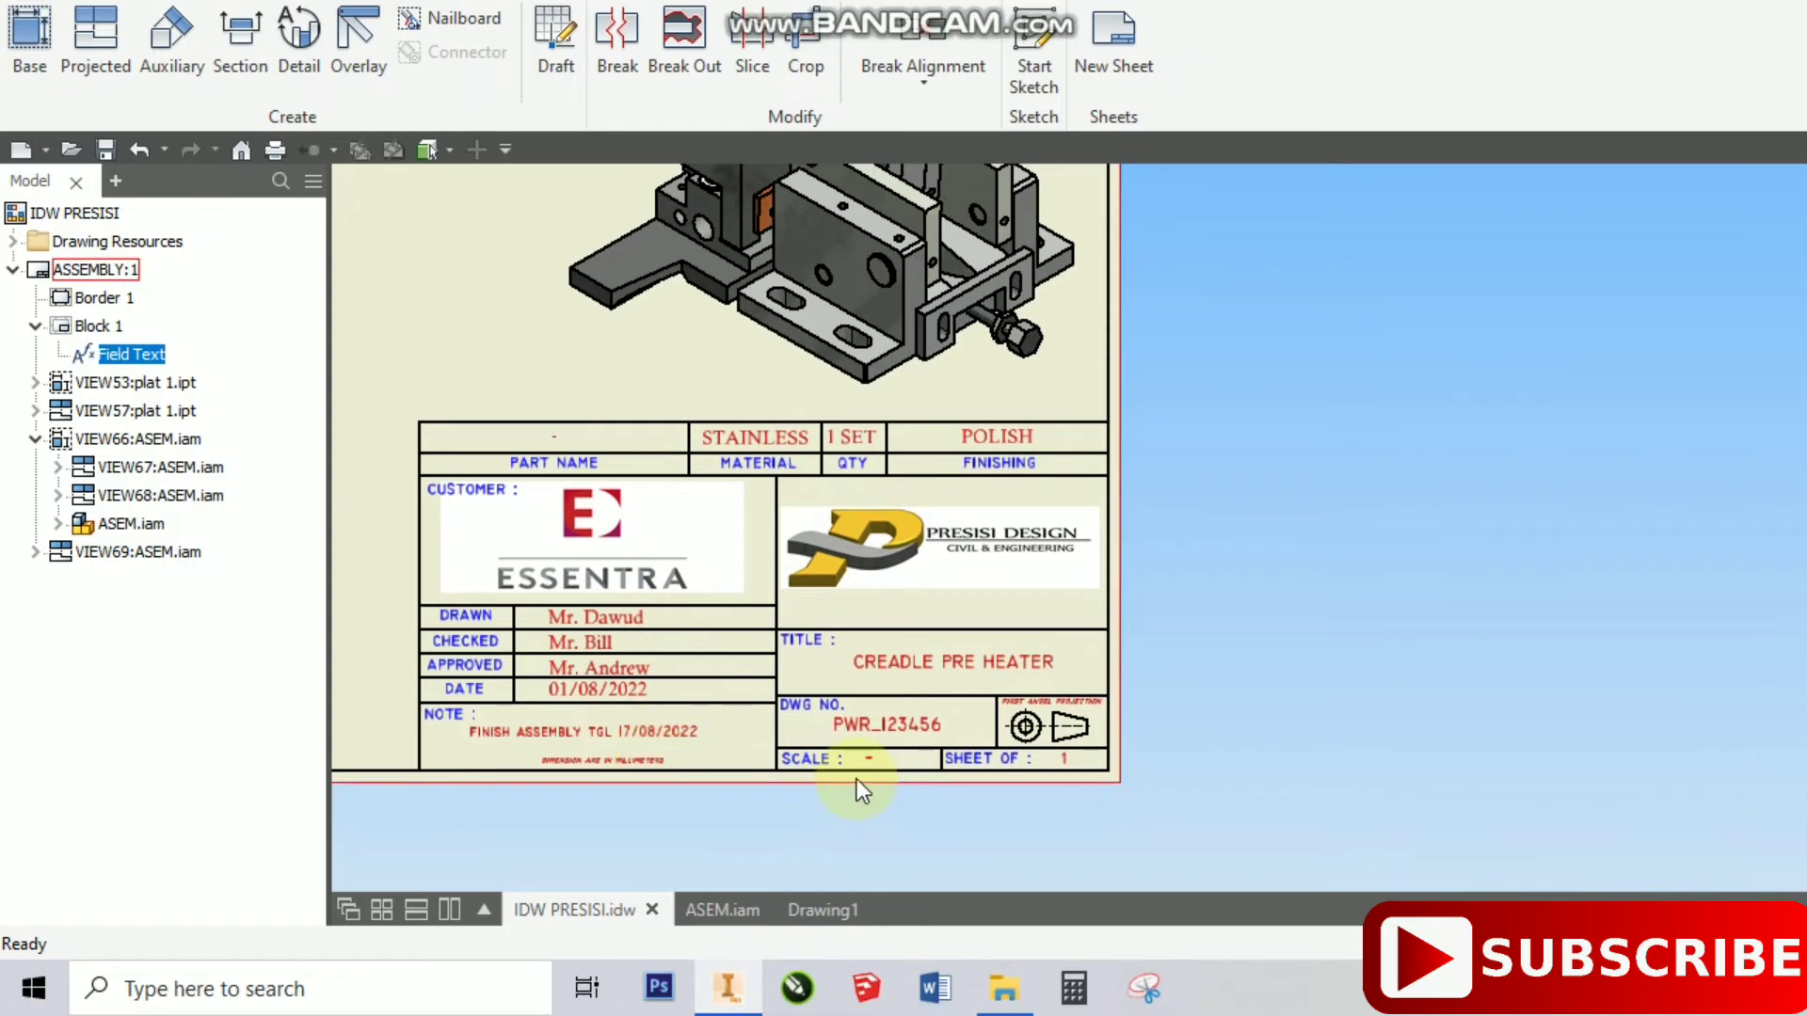
pyautogui.scroll(4, 857, 777)
pyautogui.scroll(-2, 907, 725)
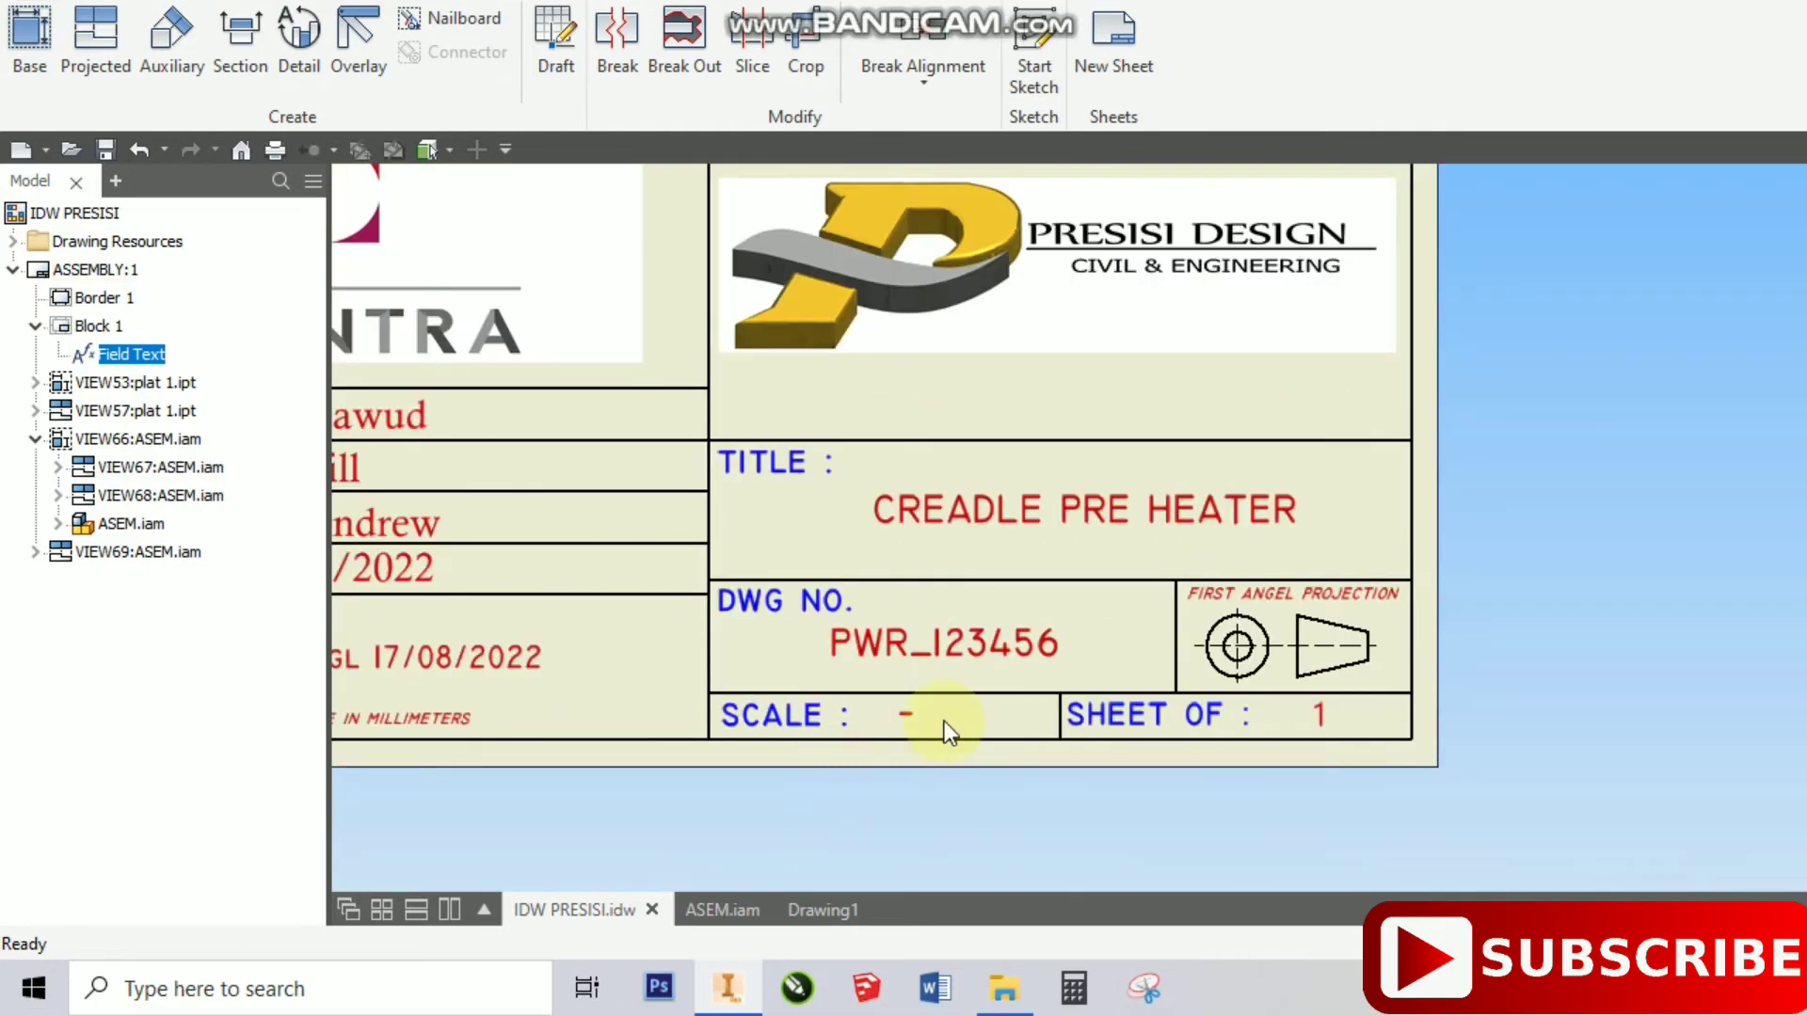
pyautogui.scroll(-2, 945, 719)
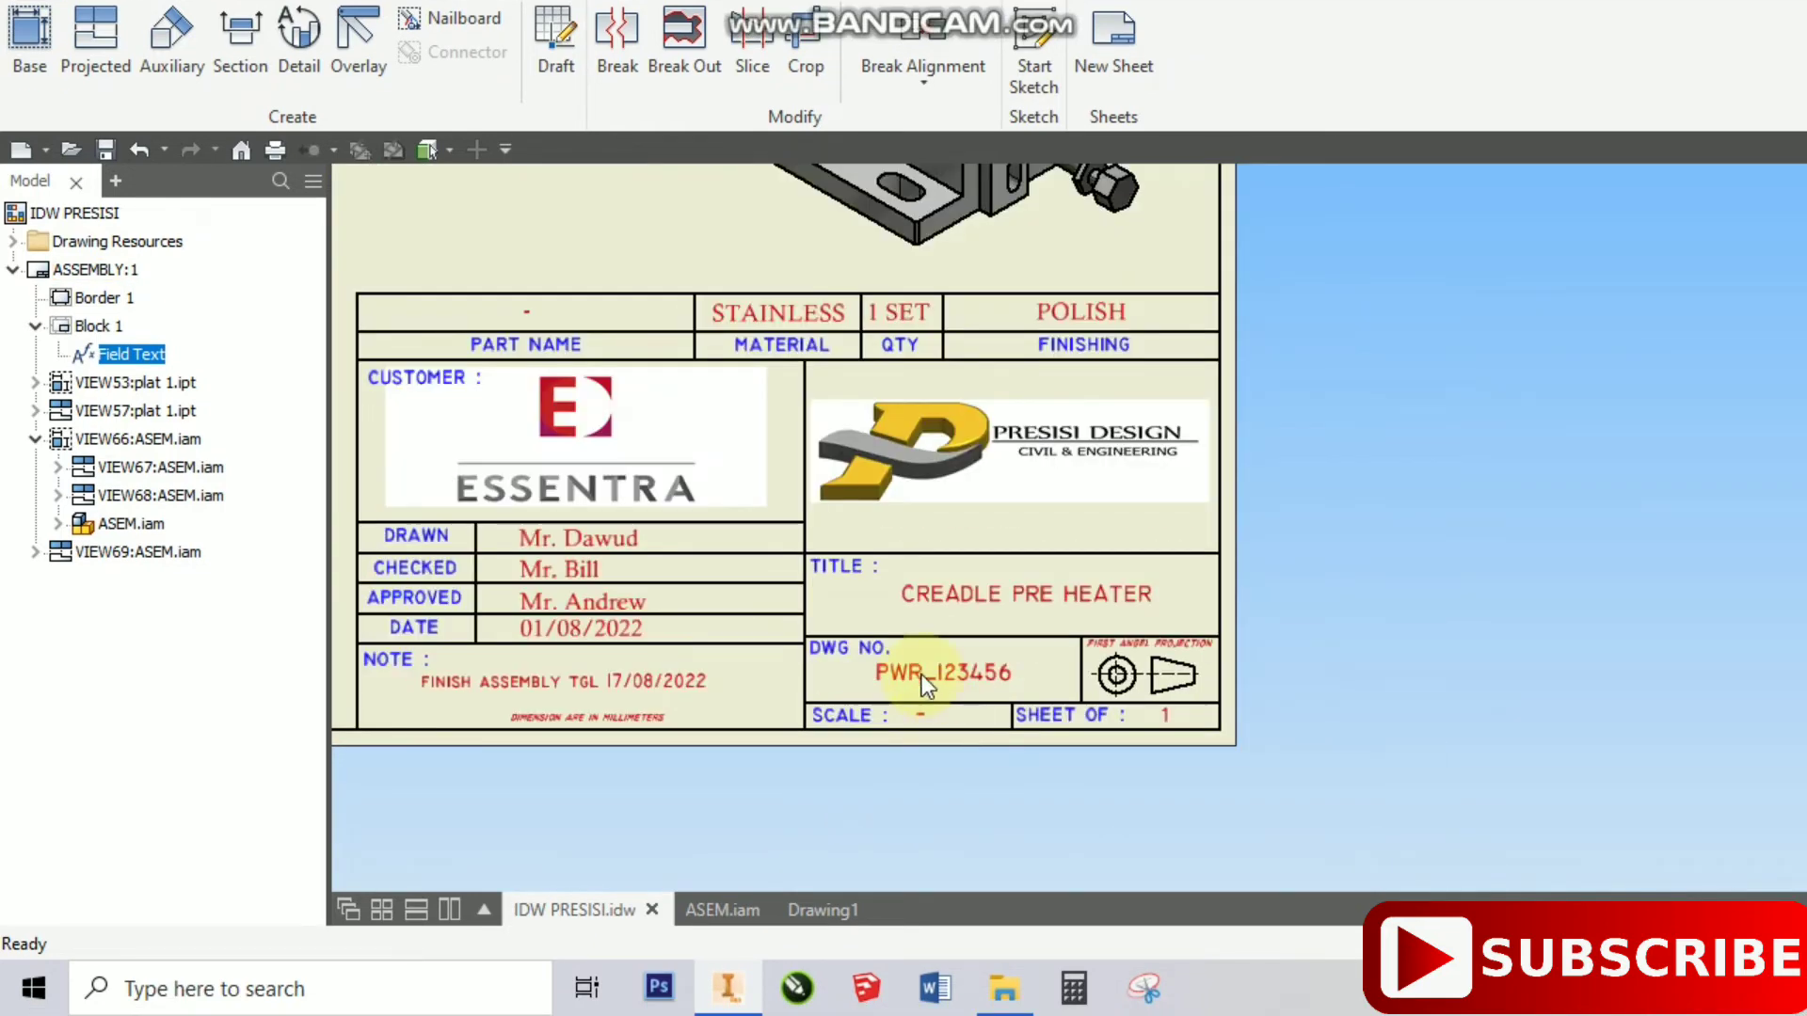
pyautogui.scroll(2, 925, 684)
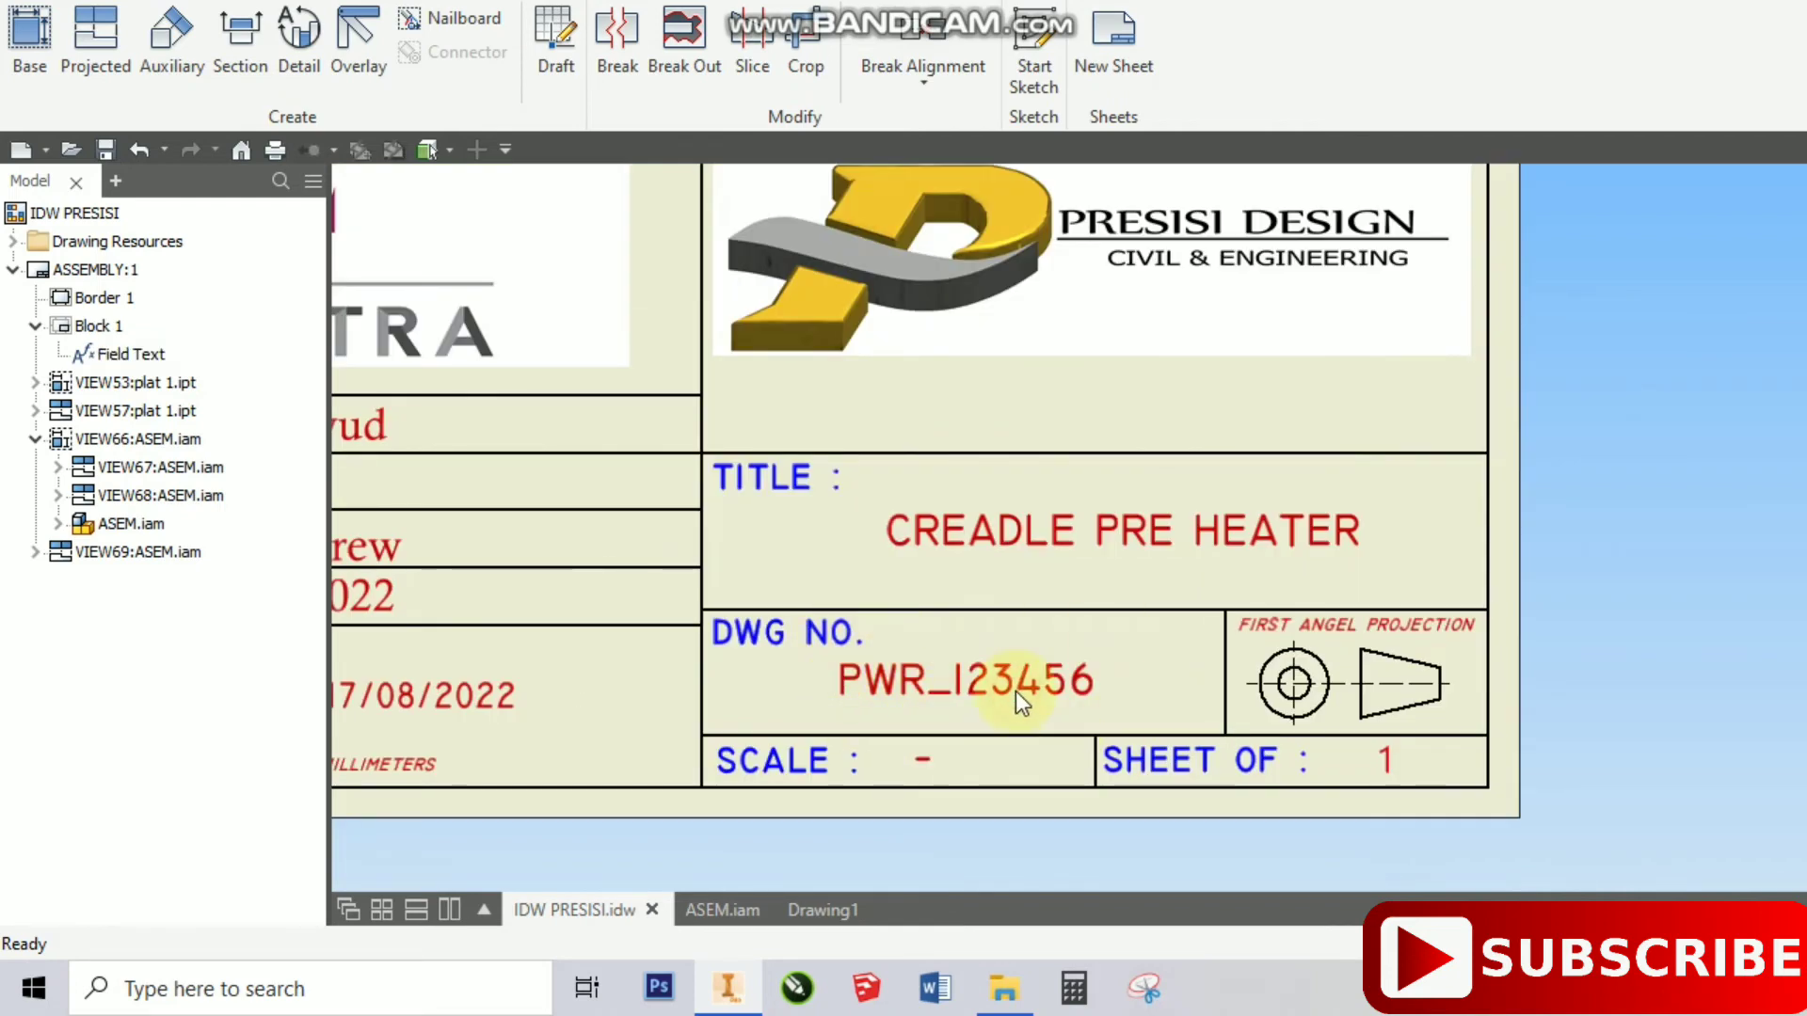
pyautogui.scroll(-2, 1015, 691)
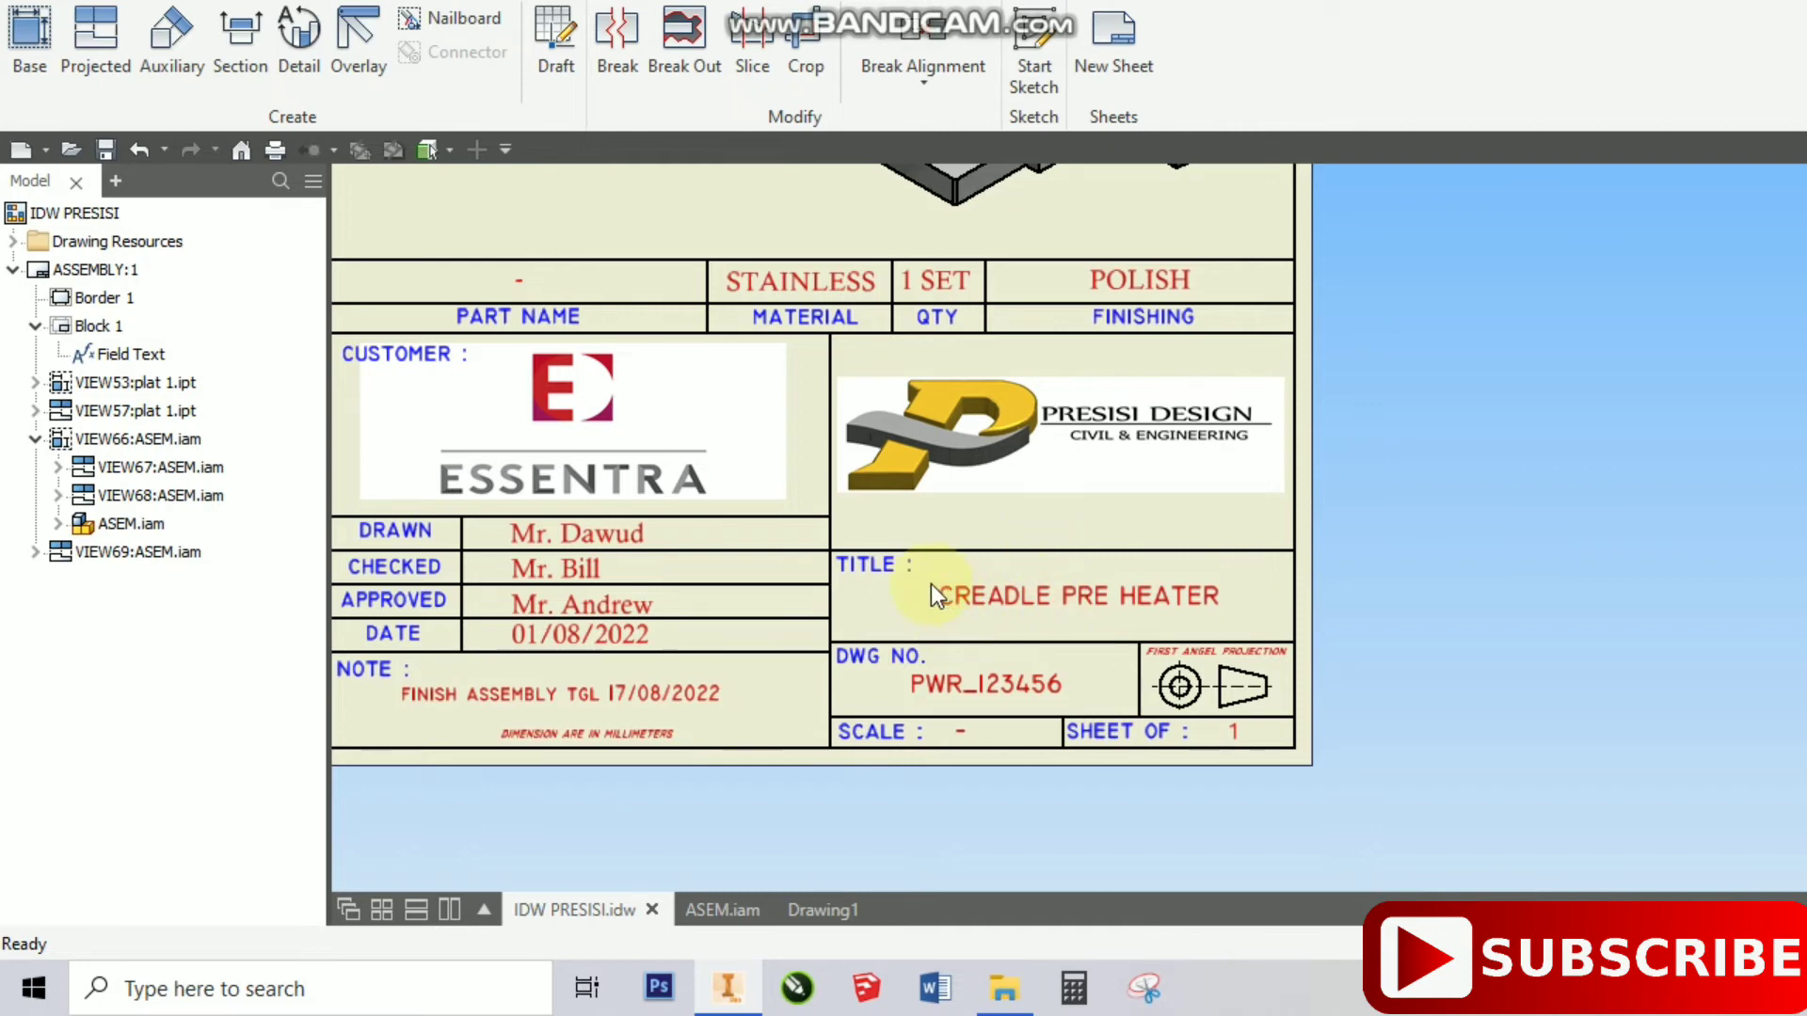
pyautogui.click(1041, 613)
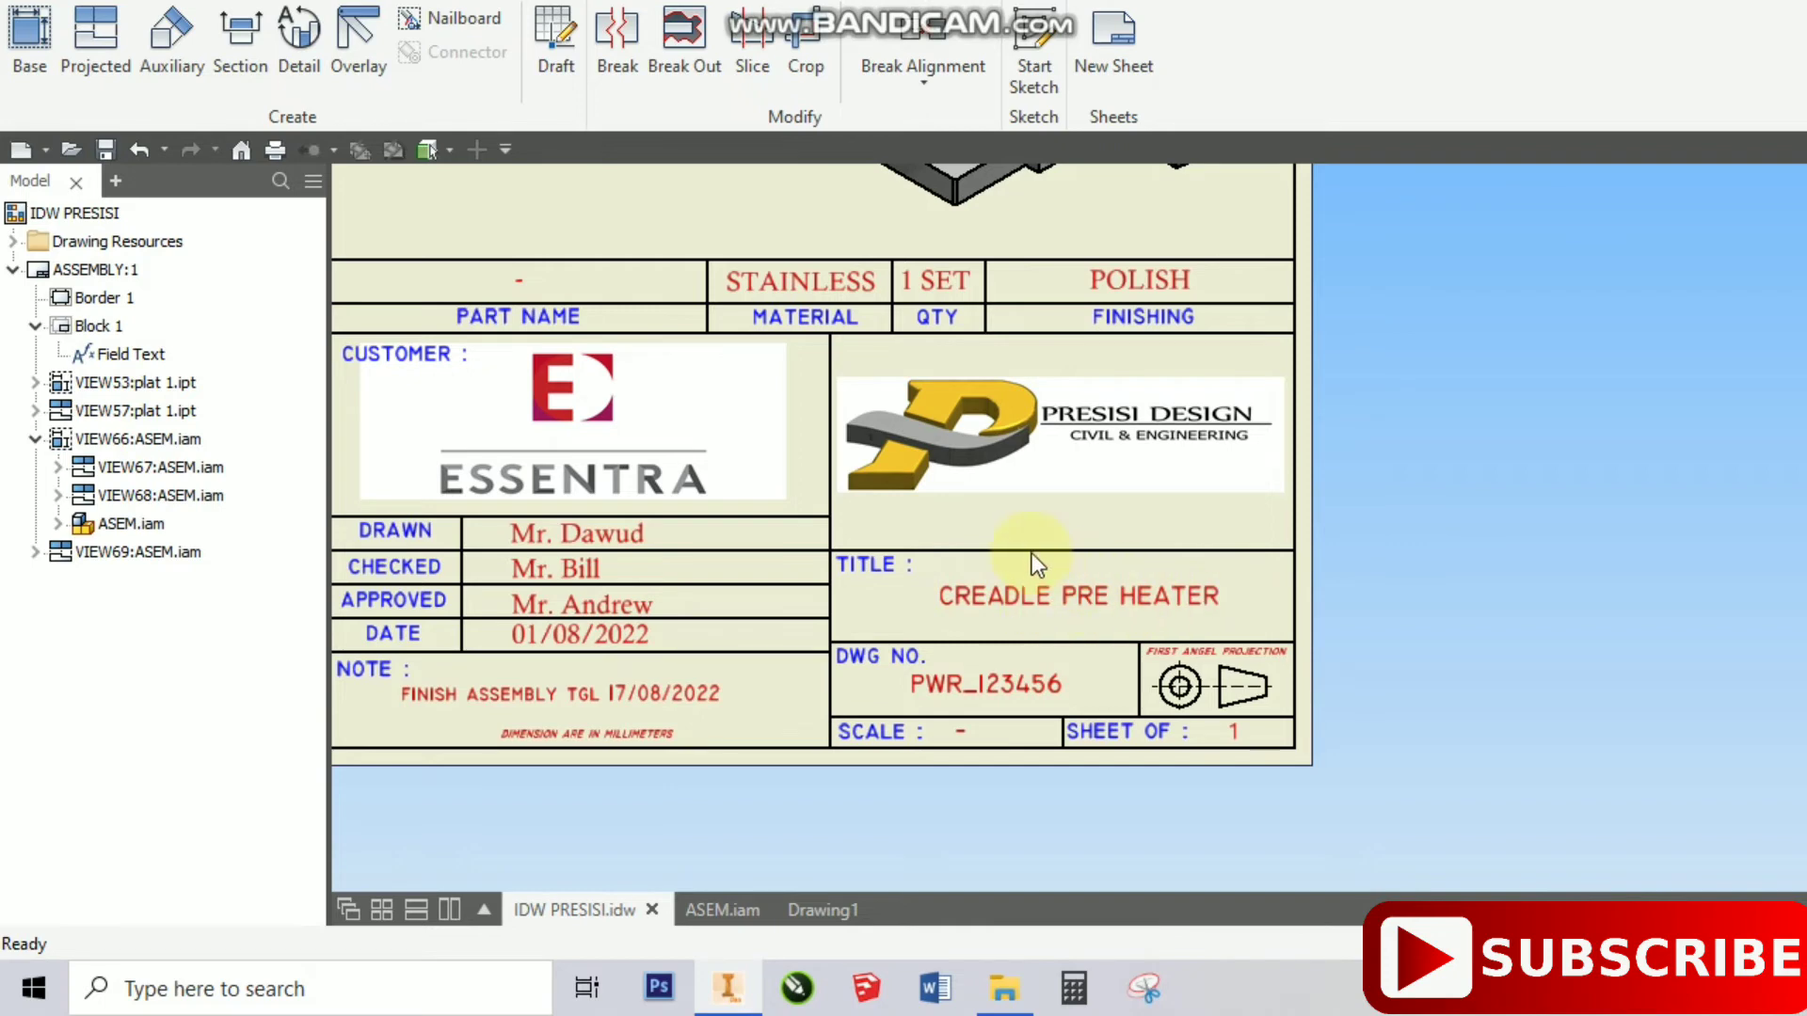
pyautogui.moveTo(1012, 504); pyautogui.dragTo(1205, 649, button='middle')
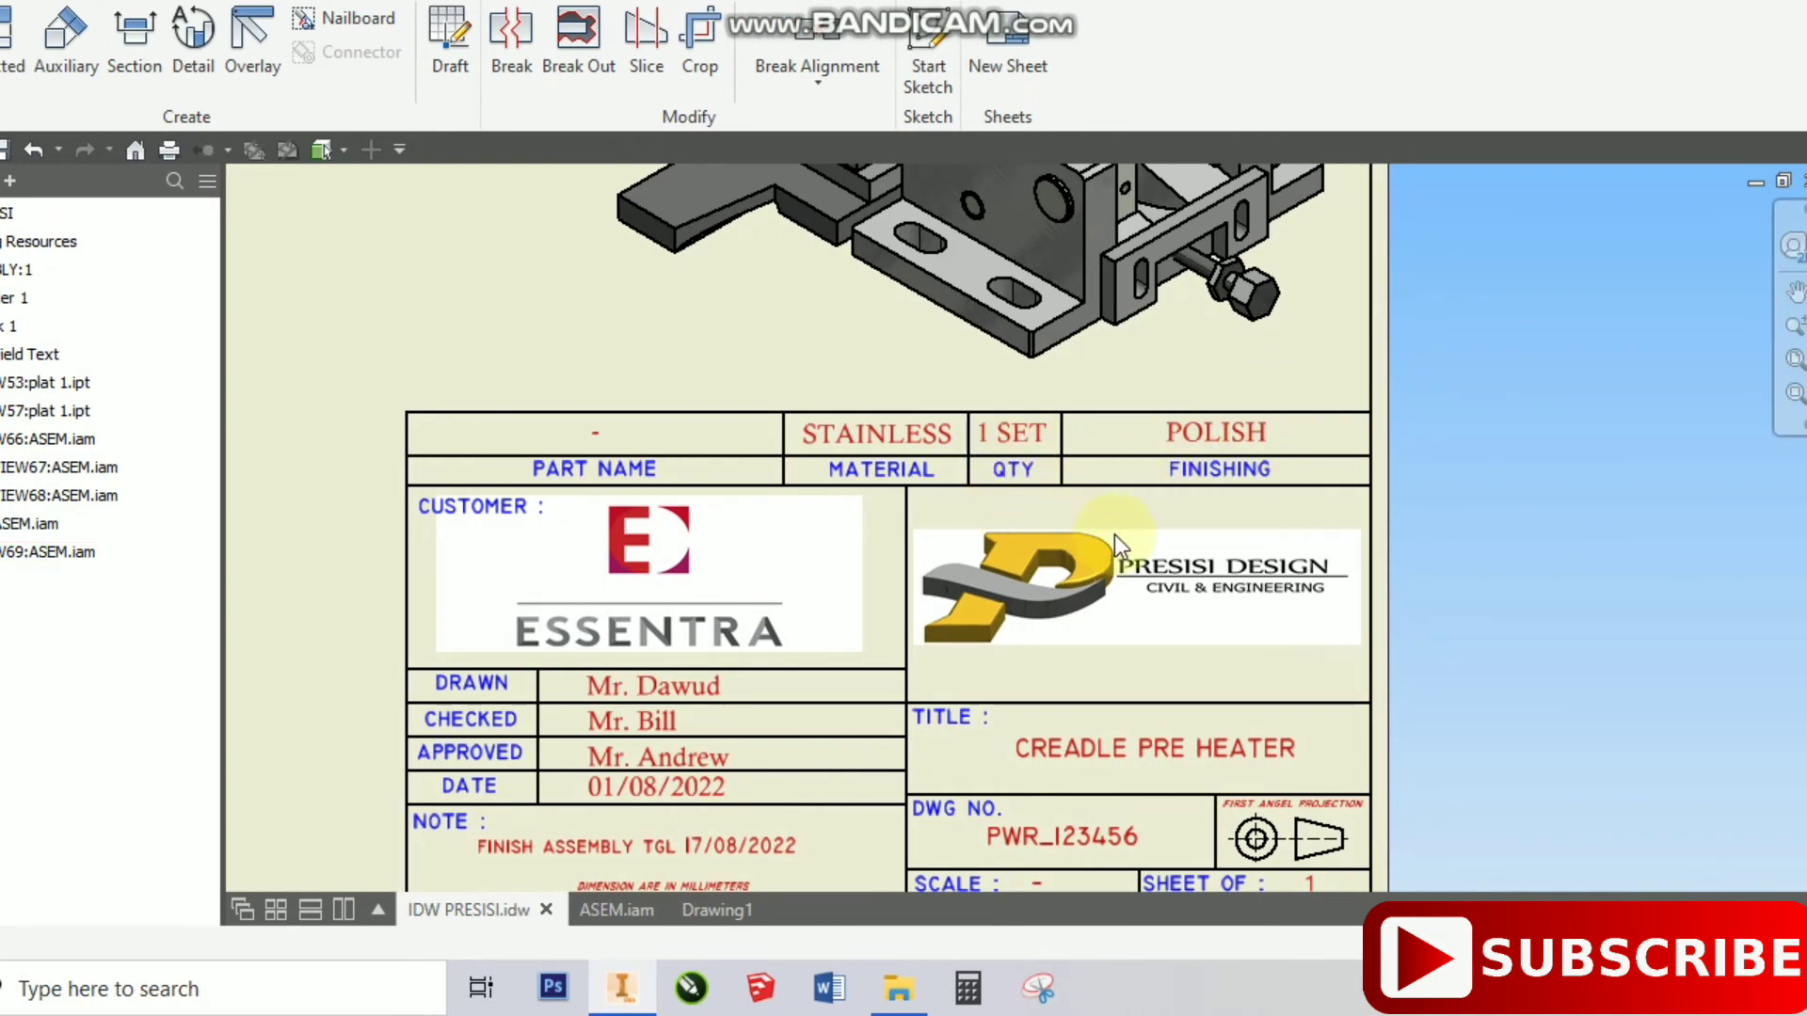
pyautogui.scroll(-3, 1017, 424)
pyautogui.scroll(4, 953, 507)
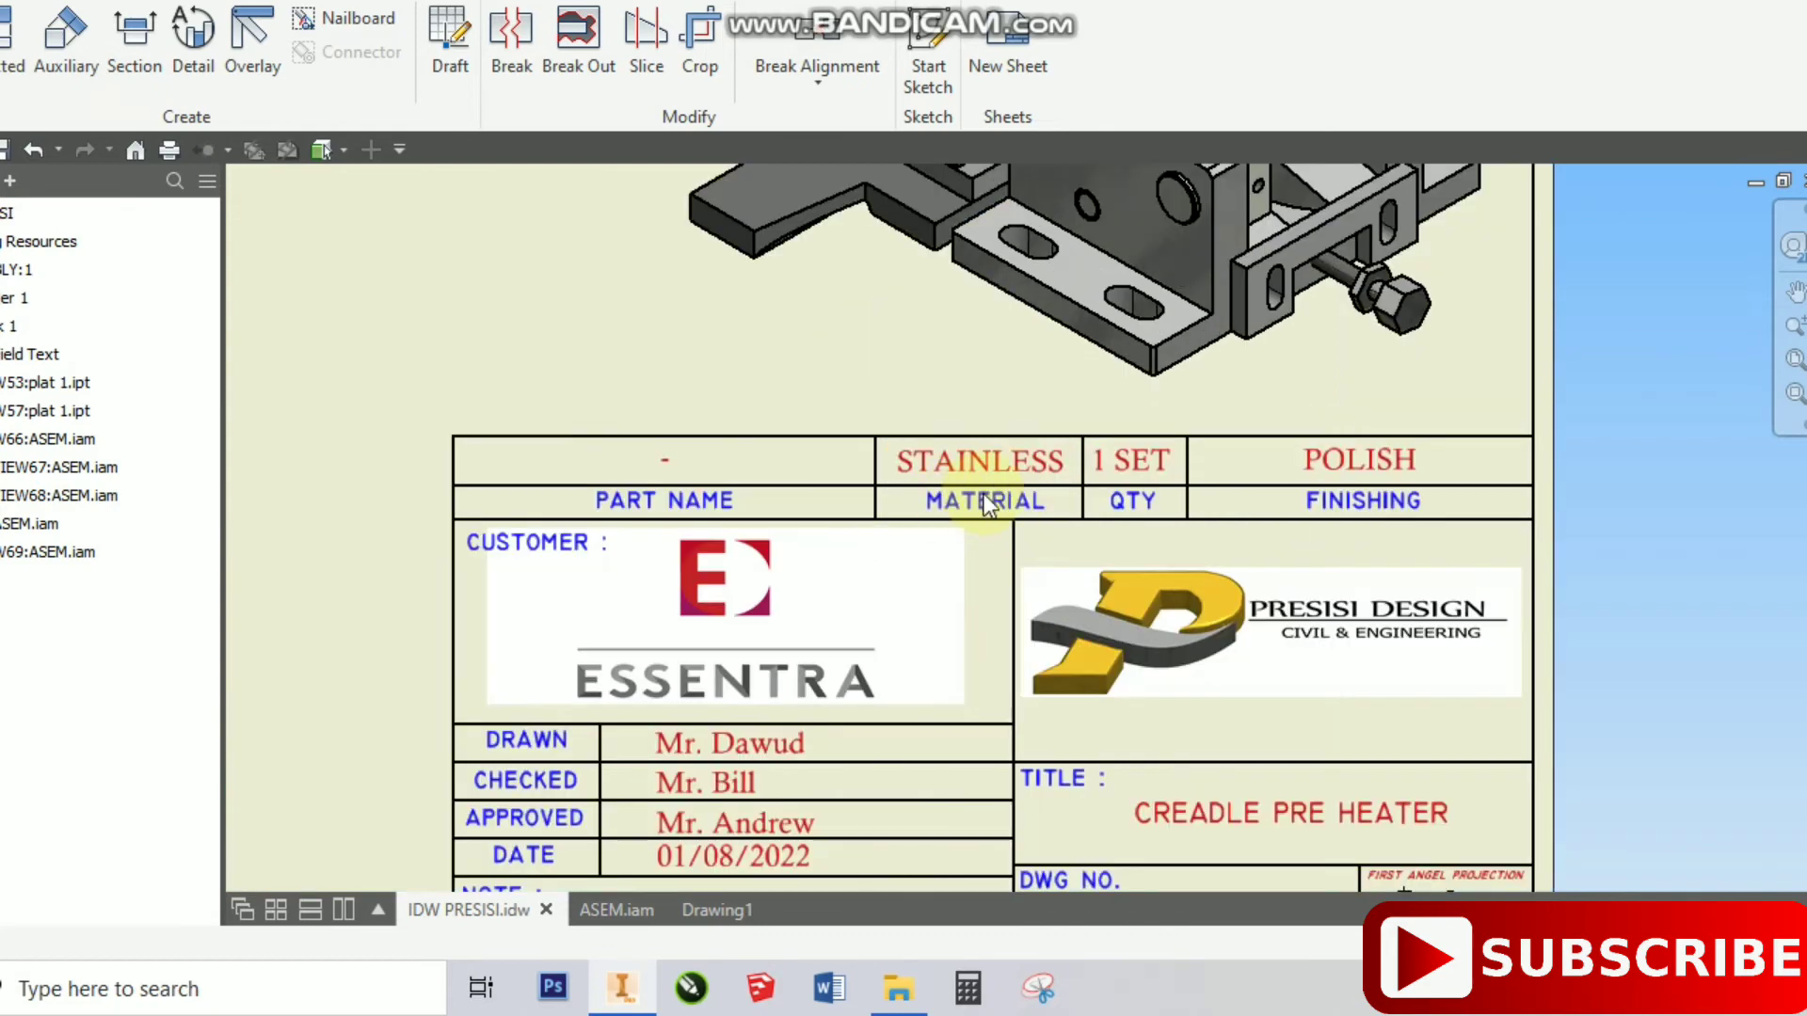
pyautogui.scroll(-2, 985, 505)
pyautogui.scroll(3, 827, 658)
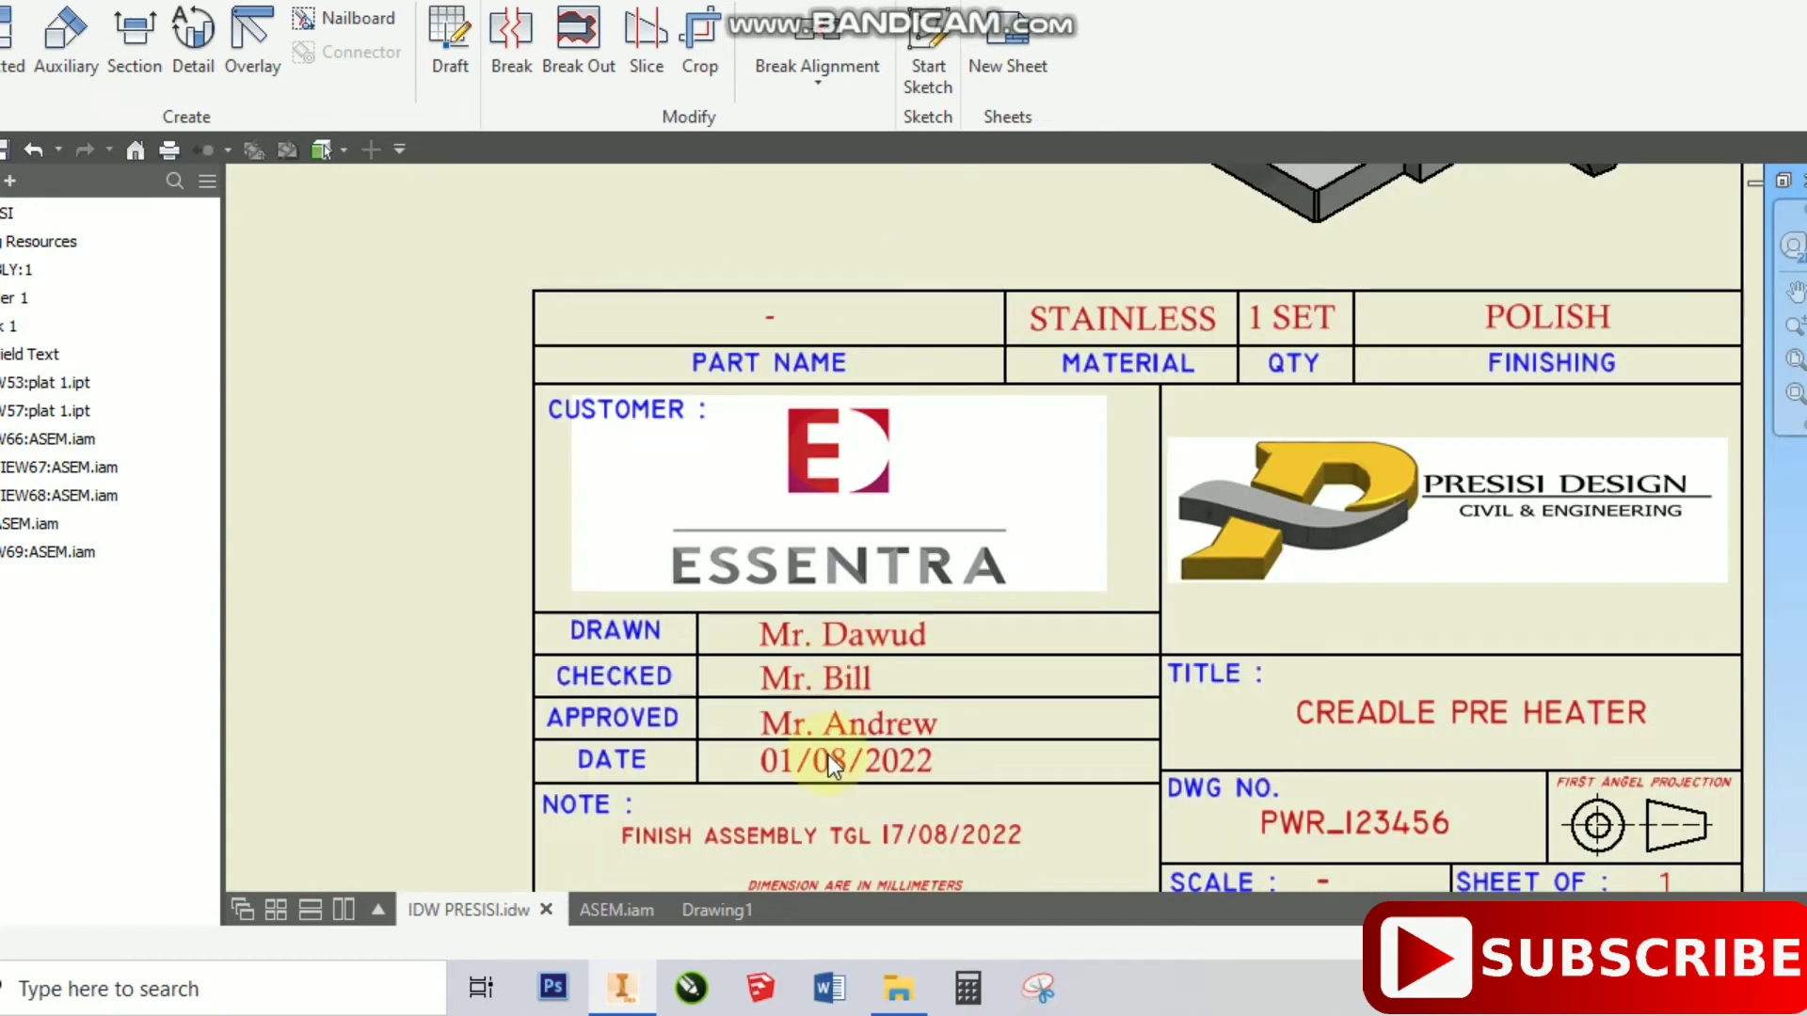
pyautogui.moveTo(828, 758); pyautogui.dragTo(828, 506, button='middle')
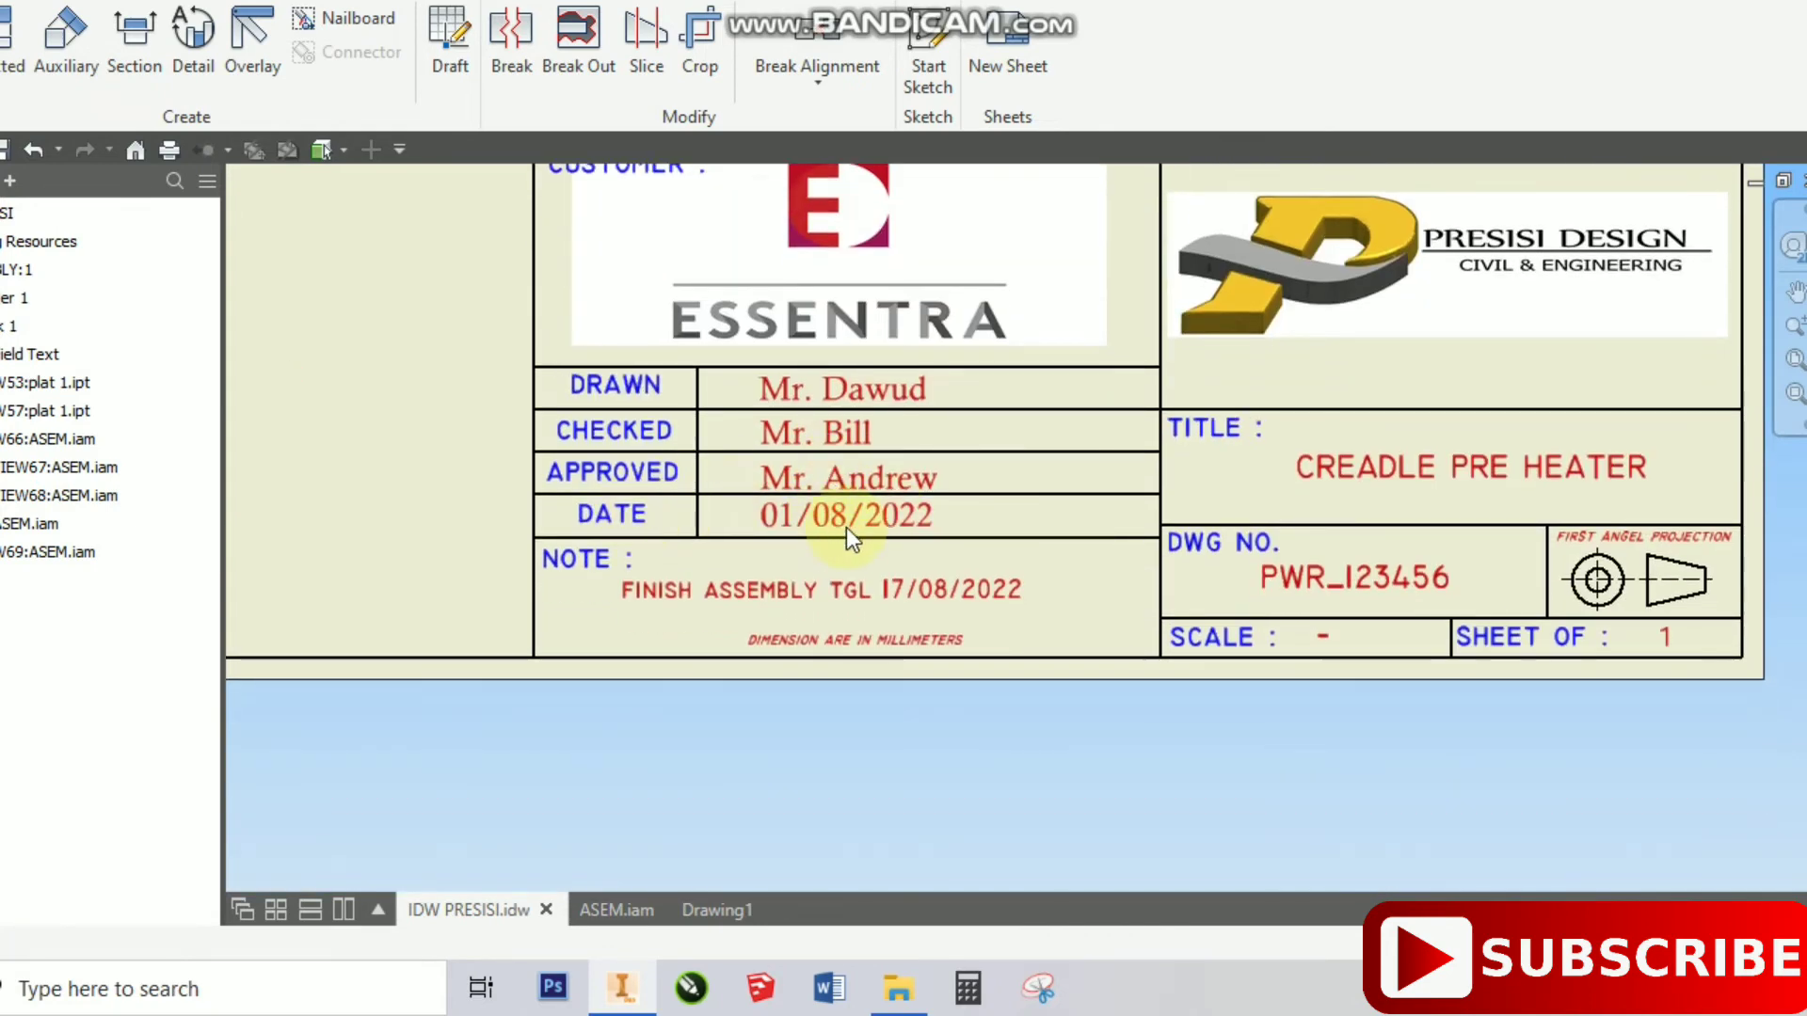
pyautogui.scroll(-3, 1056, 657)
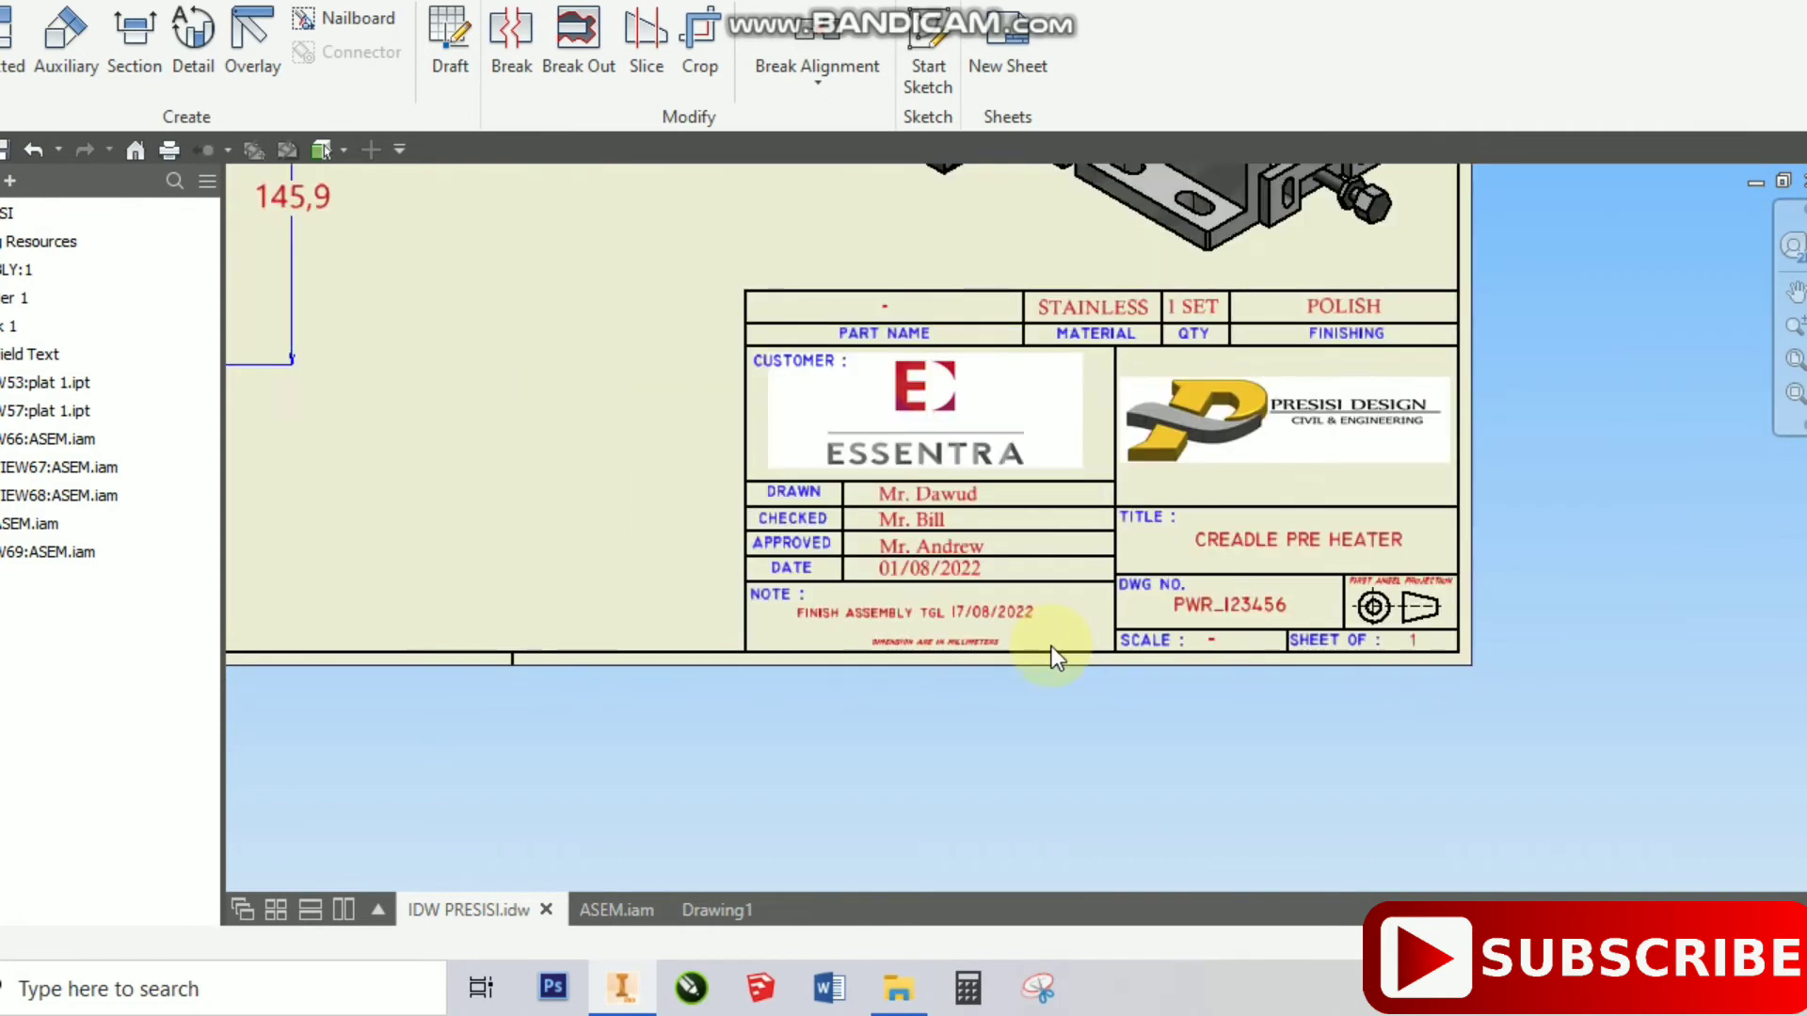
pyautogui.moveTo(806, 346); pyautogui.dragTo(1032, 578, button='middle')
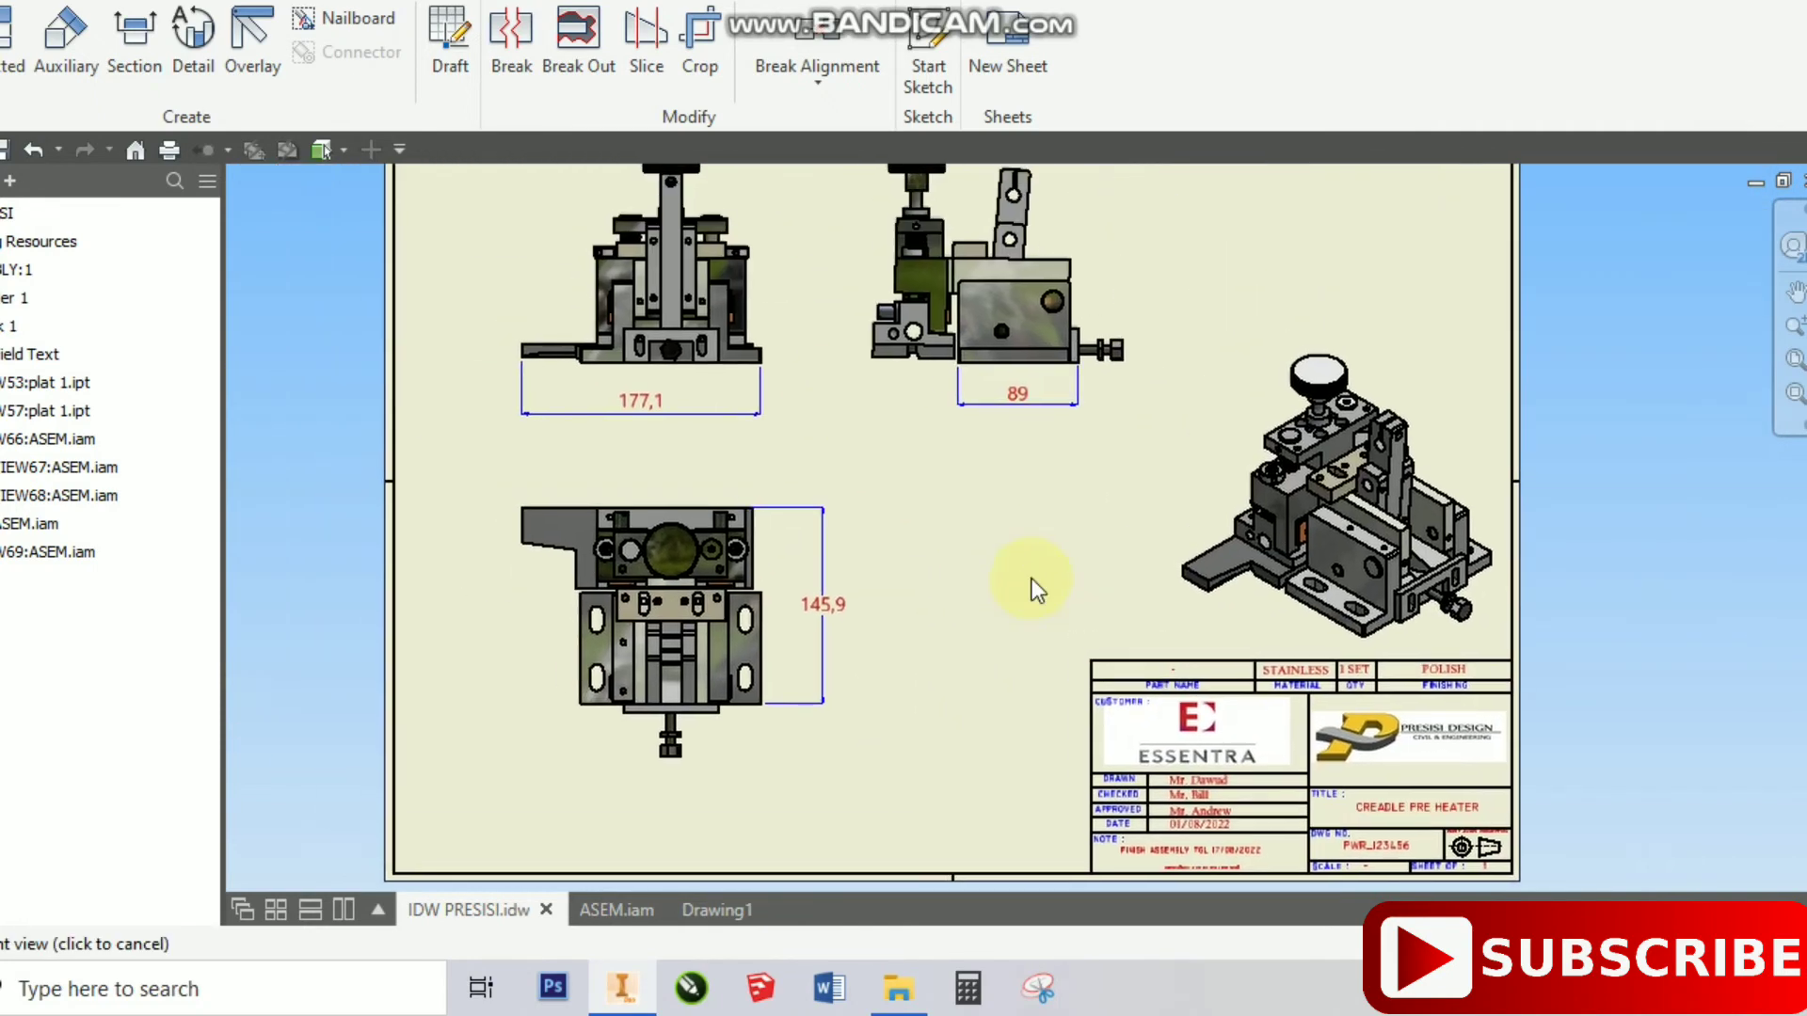
# - Switch to Drawing1 and examine its default title block for comparison with the custom one
pyautogui.click(710, 917)
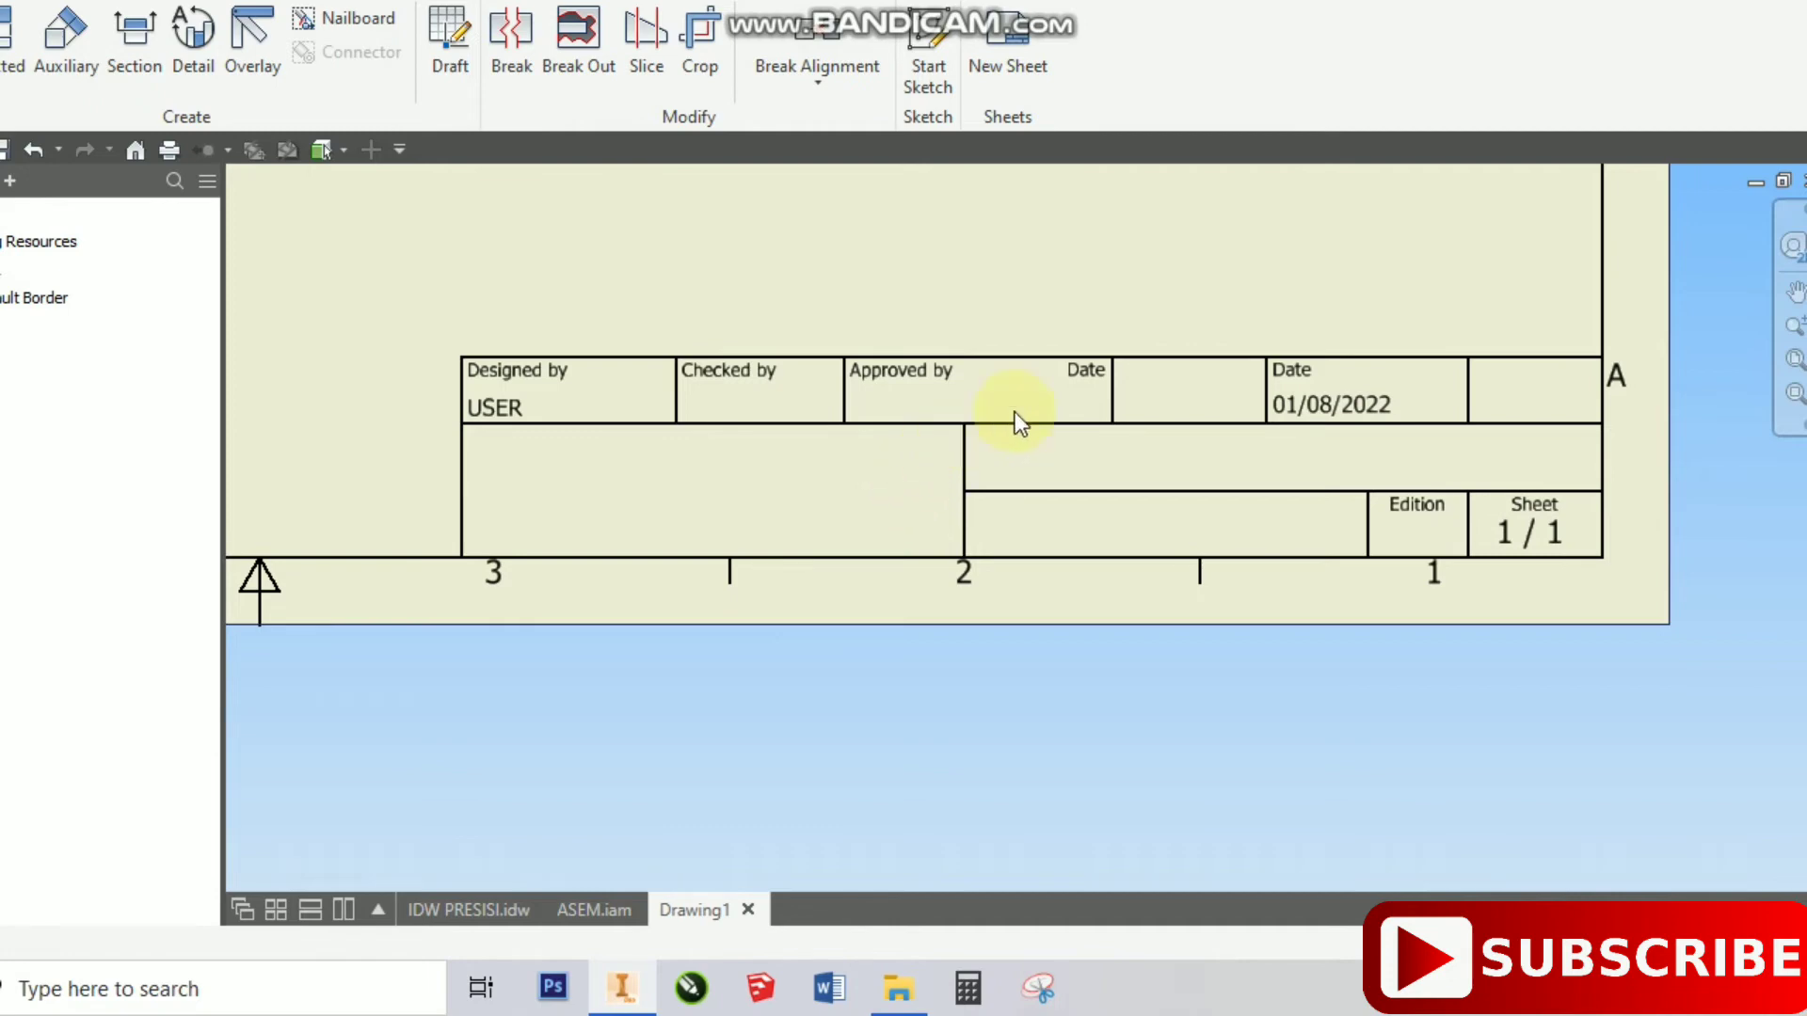
pyautogui.scroll(-3, 1504, 472)
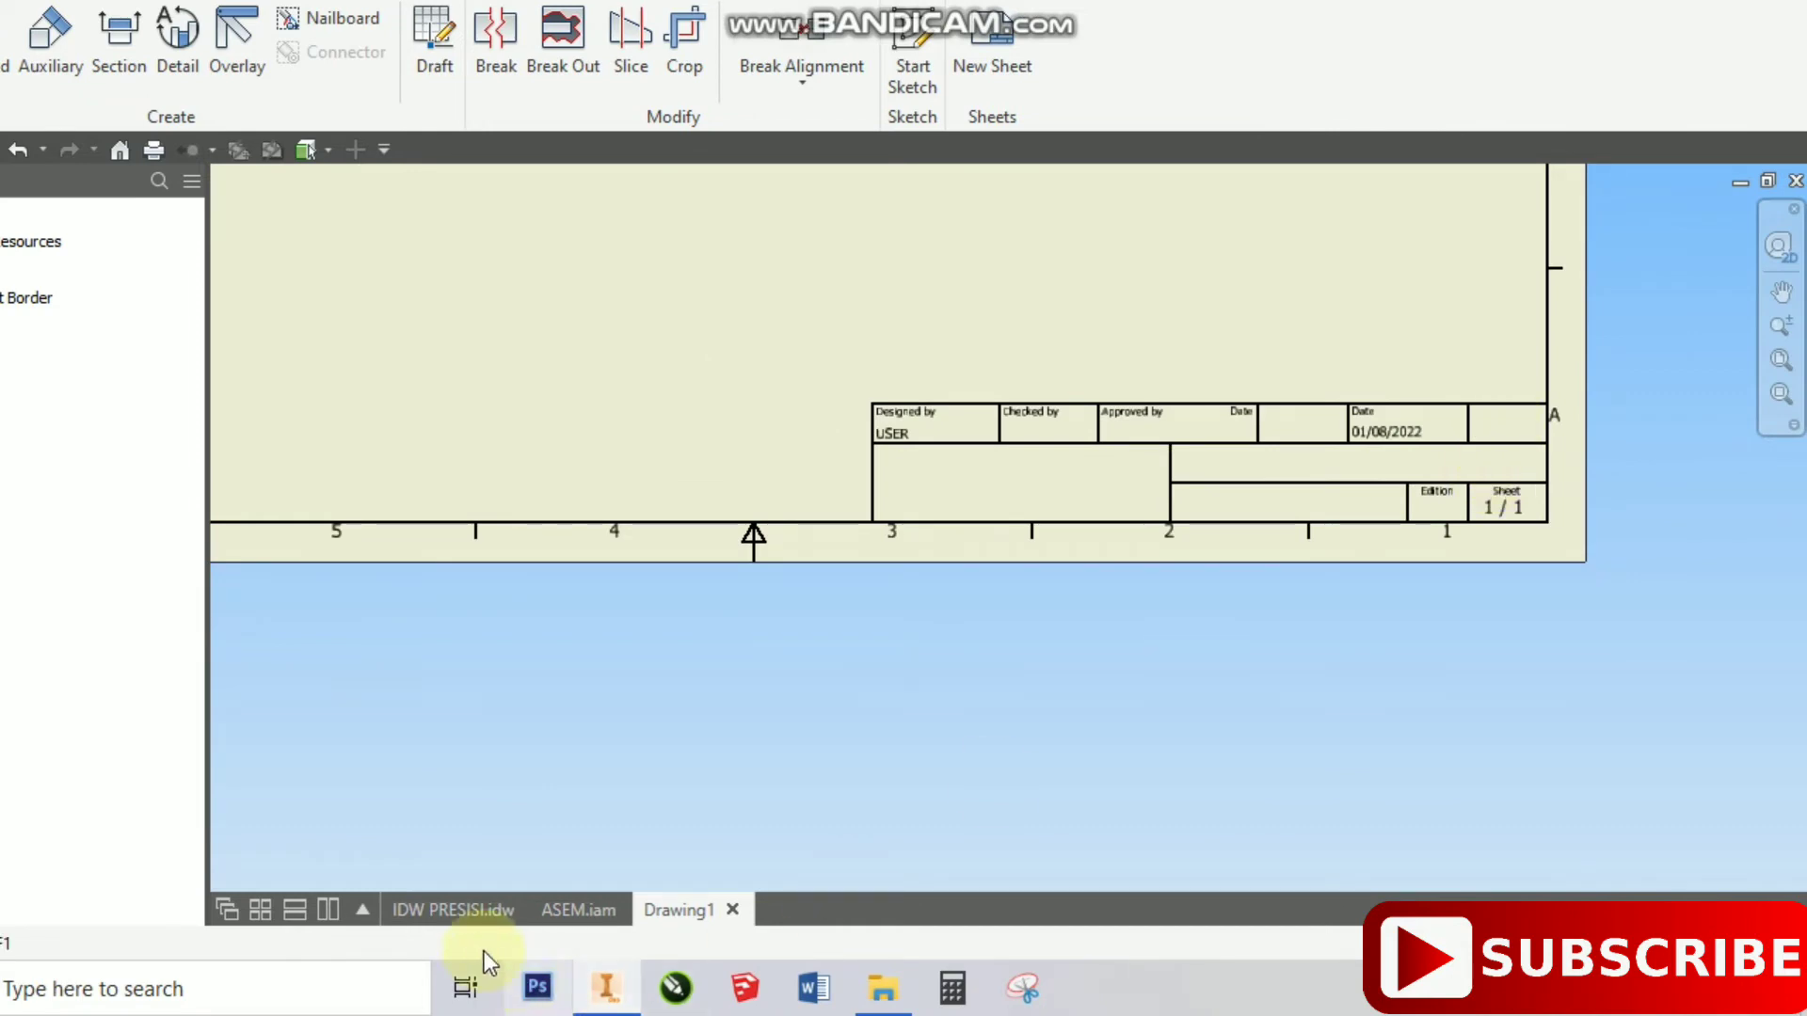
# - Compare the custom title block's projection symbol, scale and sheet entries in IDW PRESISI.idw with the default title block in Drawing1
pyautogui.click(457, 910)
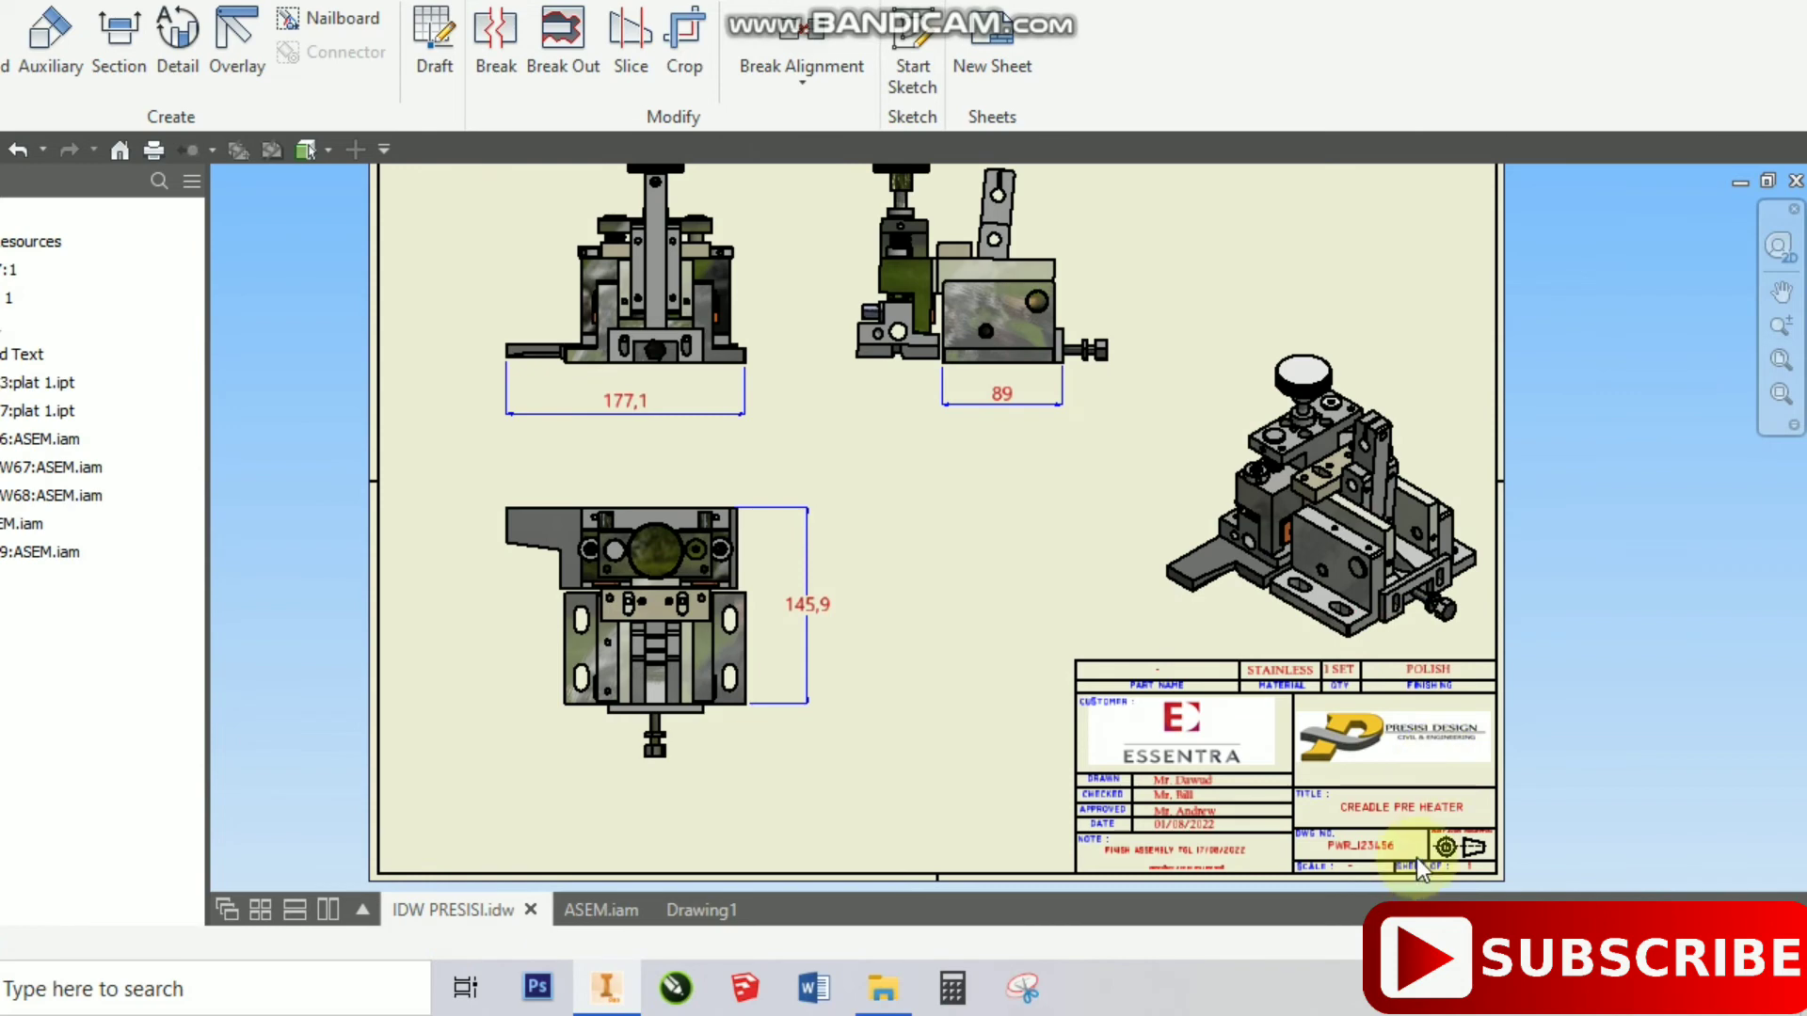
pyautogui.scroll(5, 1416, 856)
pyautogui.moveTo(1498, 805); pyautogui.dragTo(910, 544, button='middle')
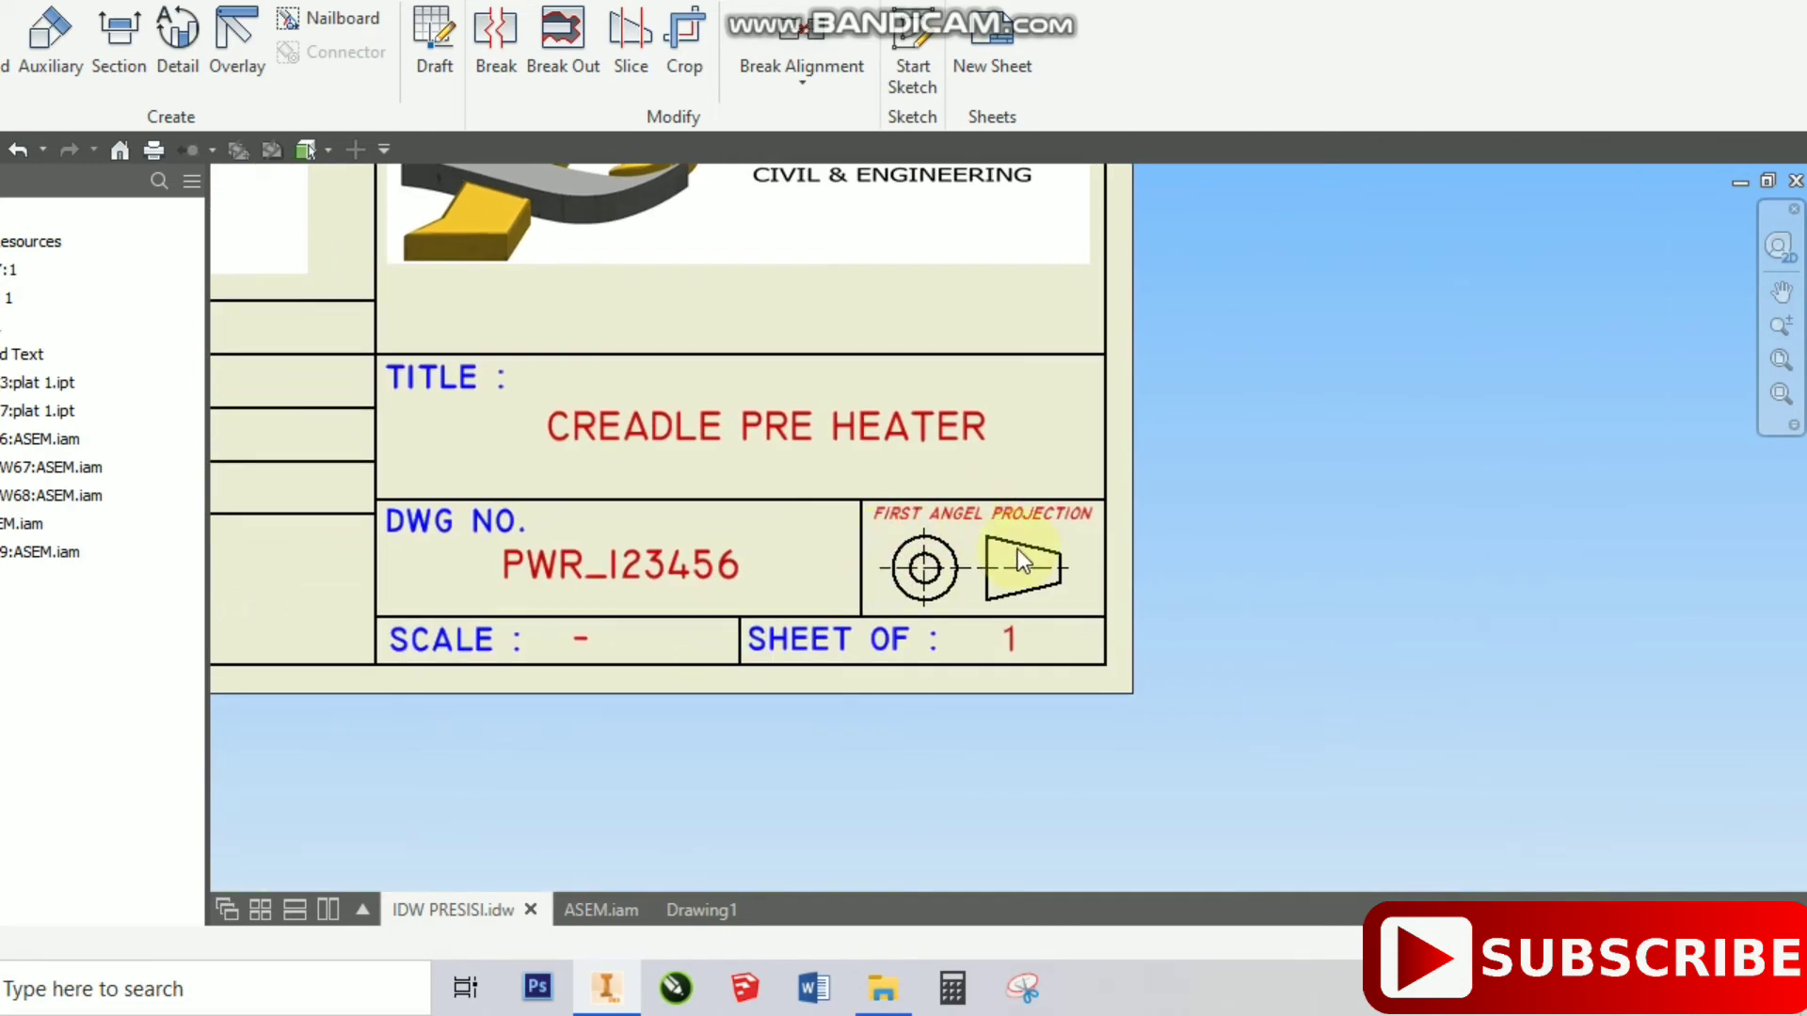
pyautogui.click(691, 915)
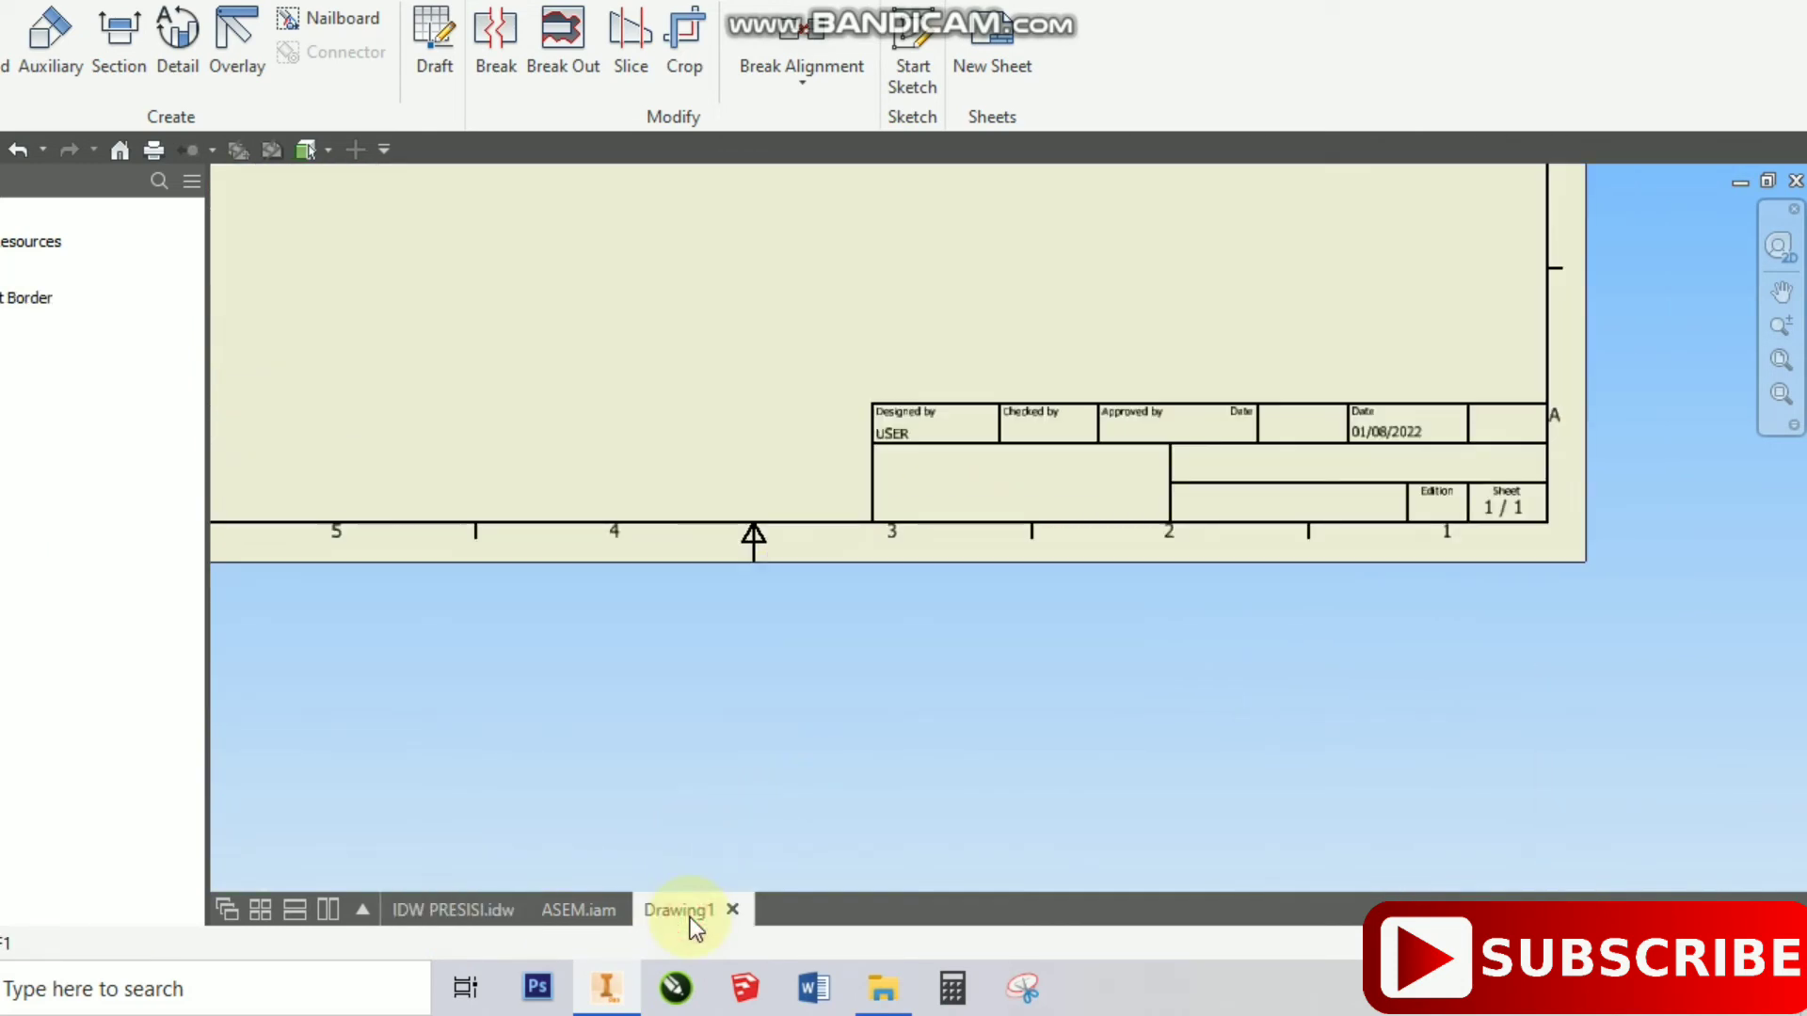
pyautogui.scroll(5, 1534, 421)
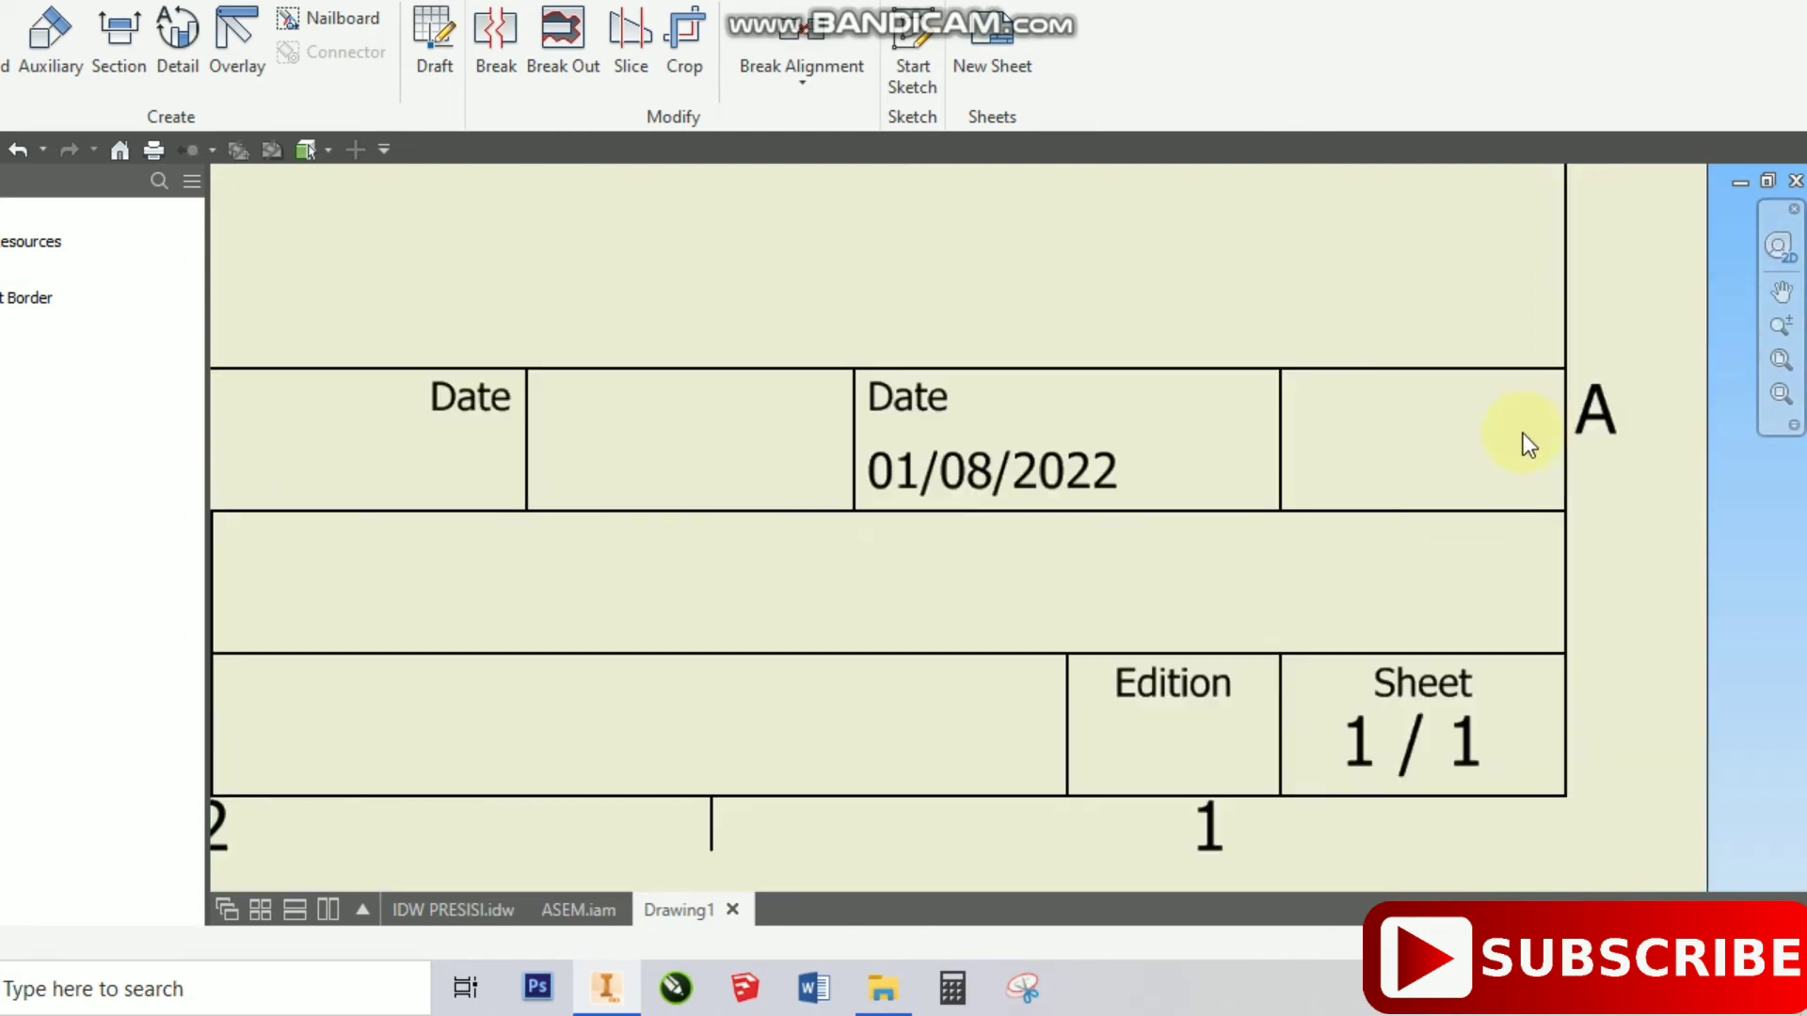
pyautogui.scroll(-2, 1525, 434)
pyautogui.scroll(-4, 1515, 429)
pyautogui.scroll(3, 1509, 426)
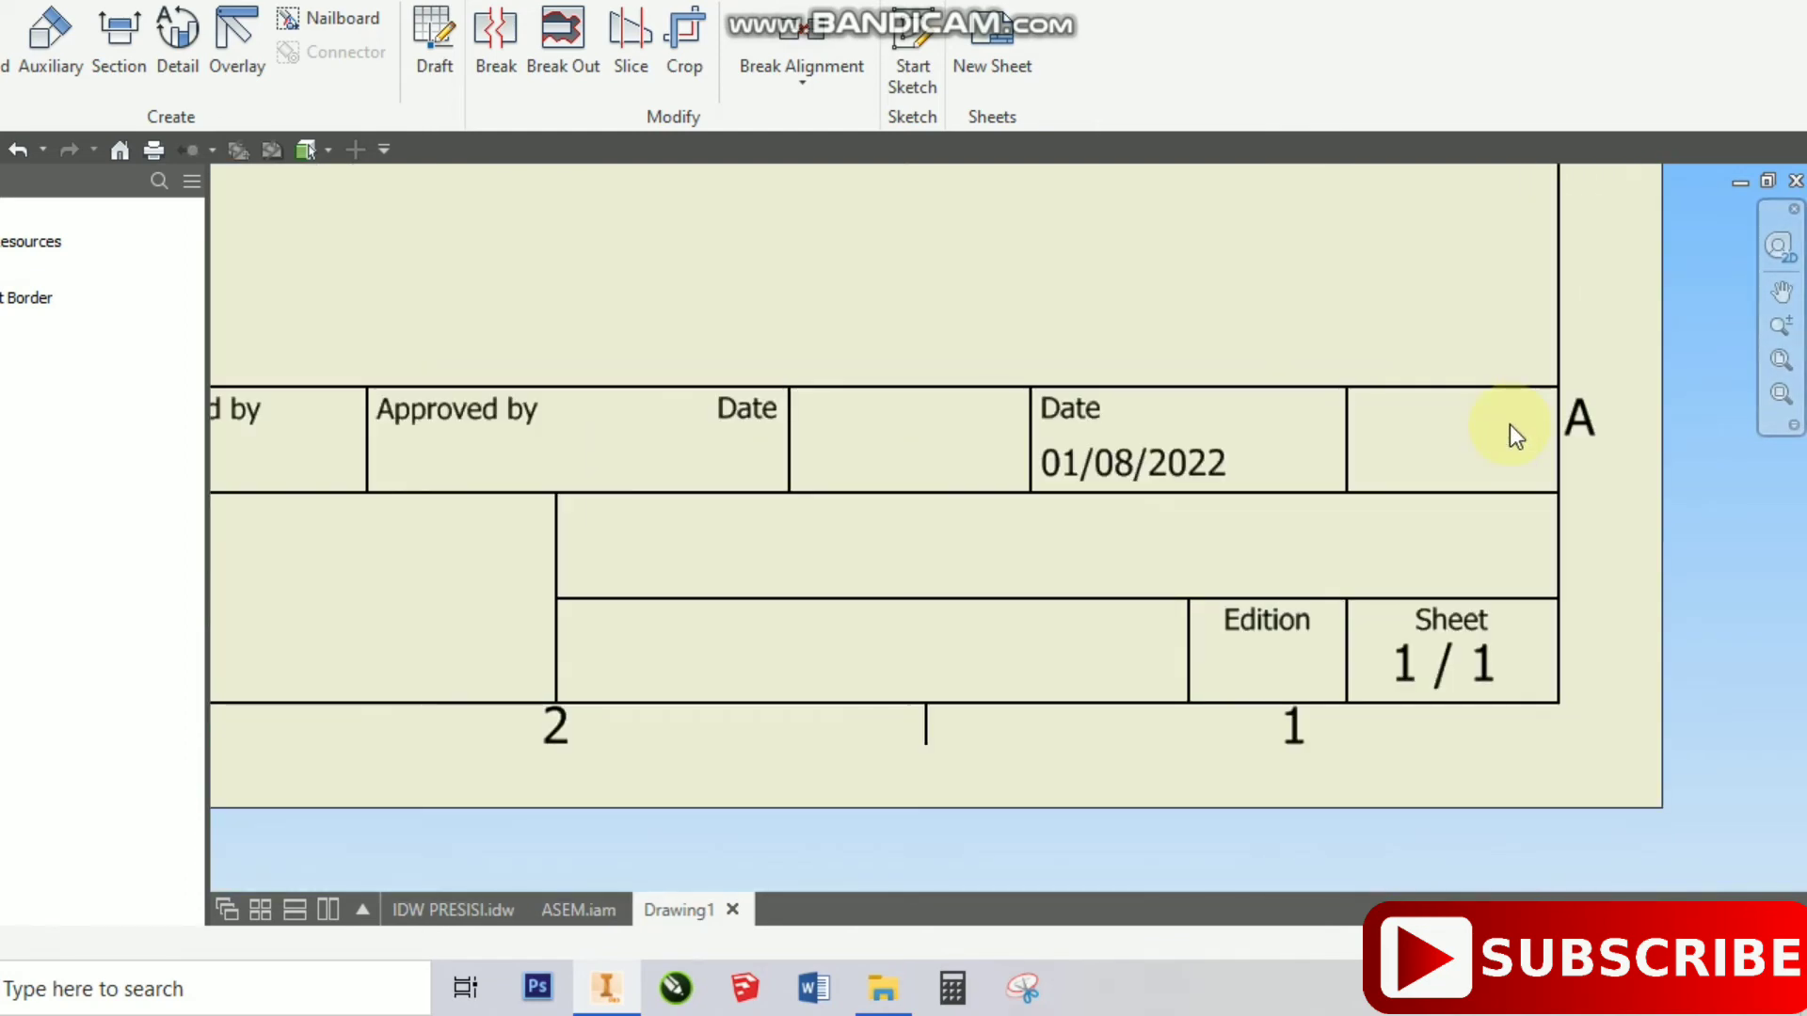
pyautogui.scroll(-1, 1510, 426)
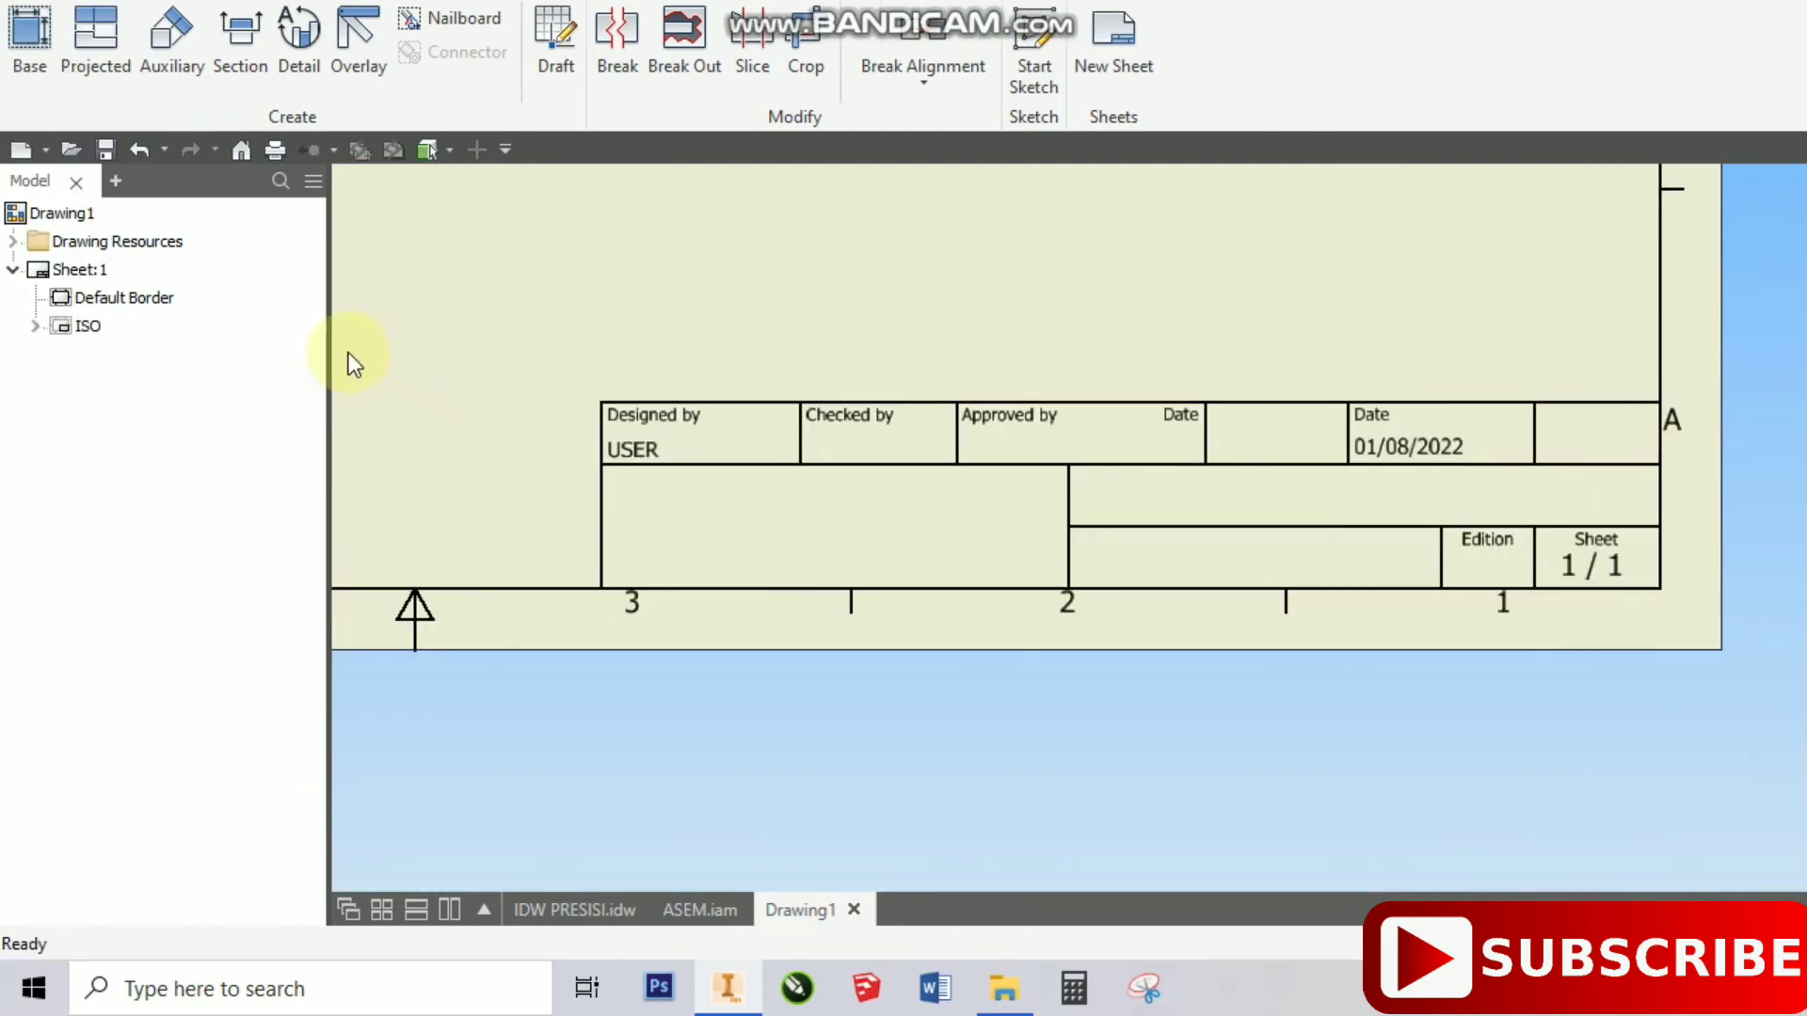
# - Open Drawing1's iProperties from the ISO title block's field text and set the title to CREADLE PRE HEATER
pyautogui.click(34, 327)
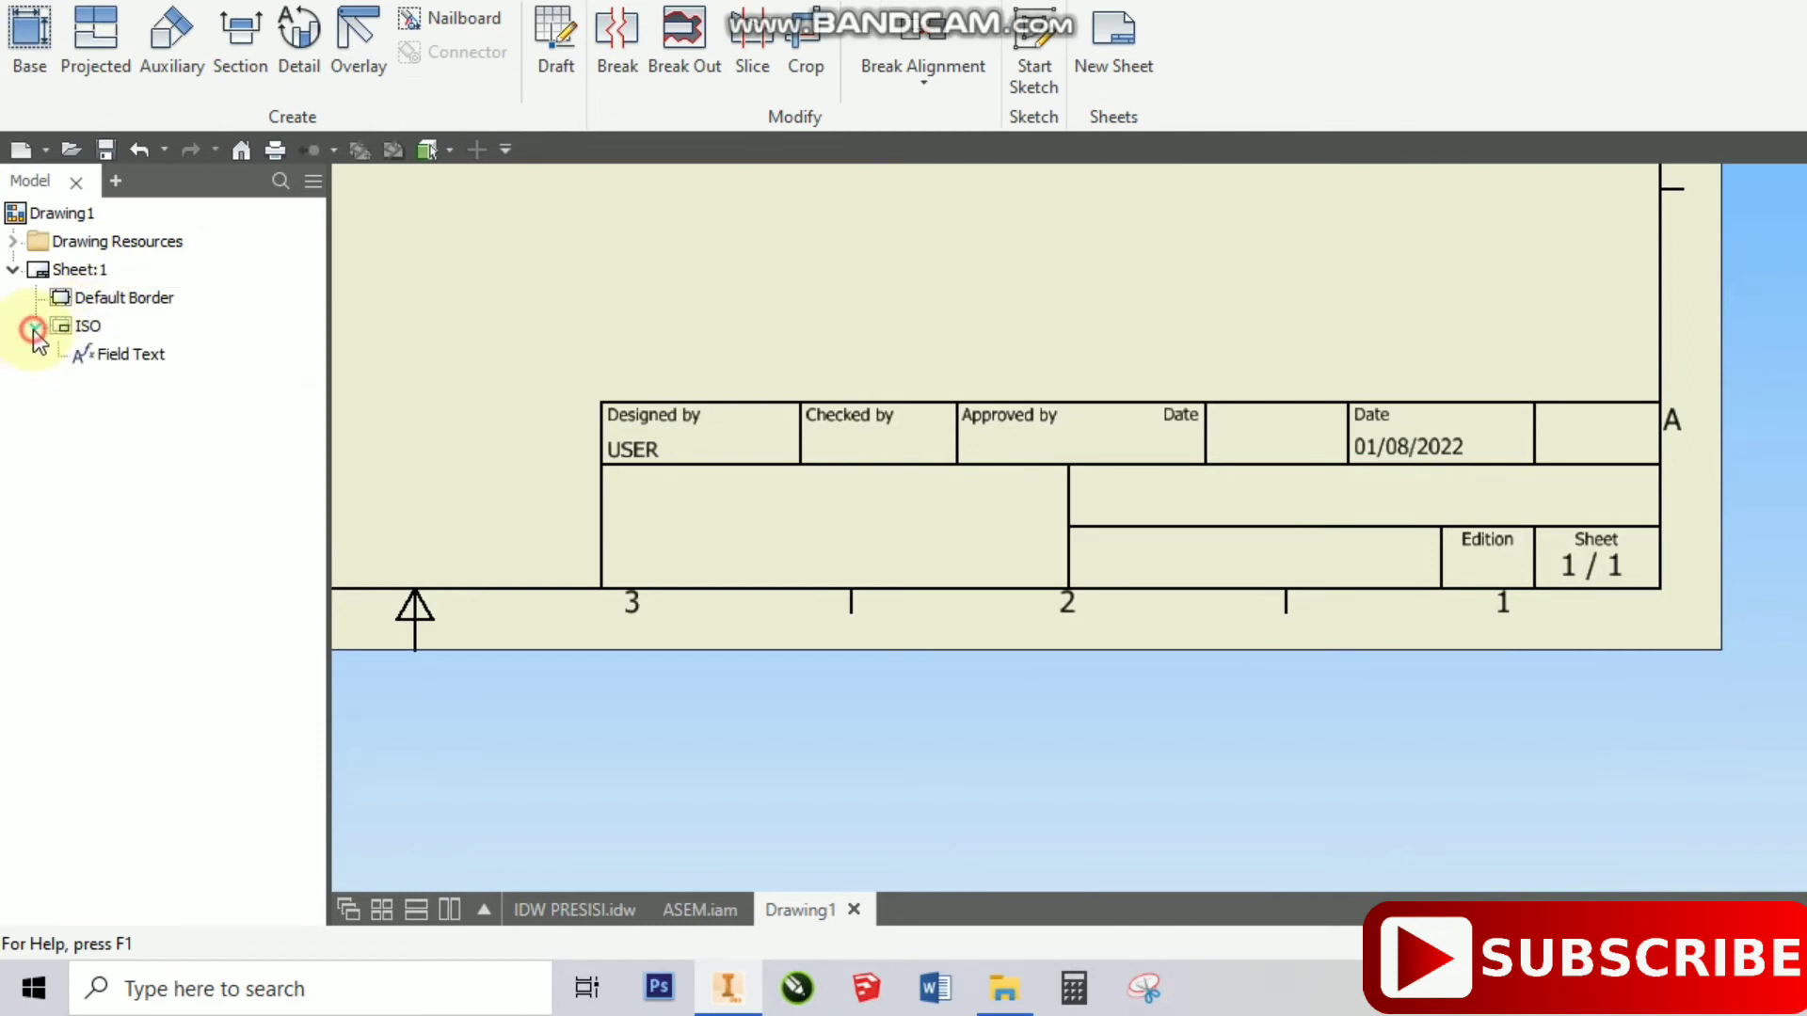
pyautogui.doubleClick(117, 356)
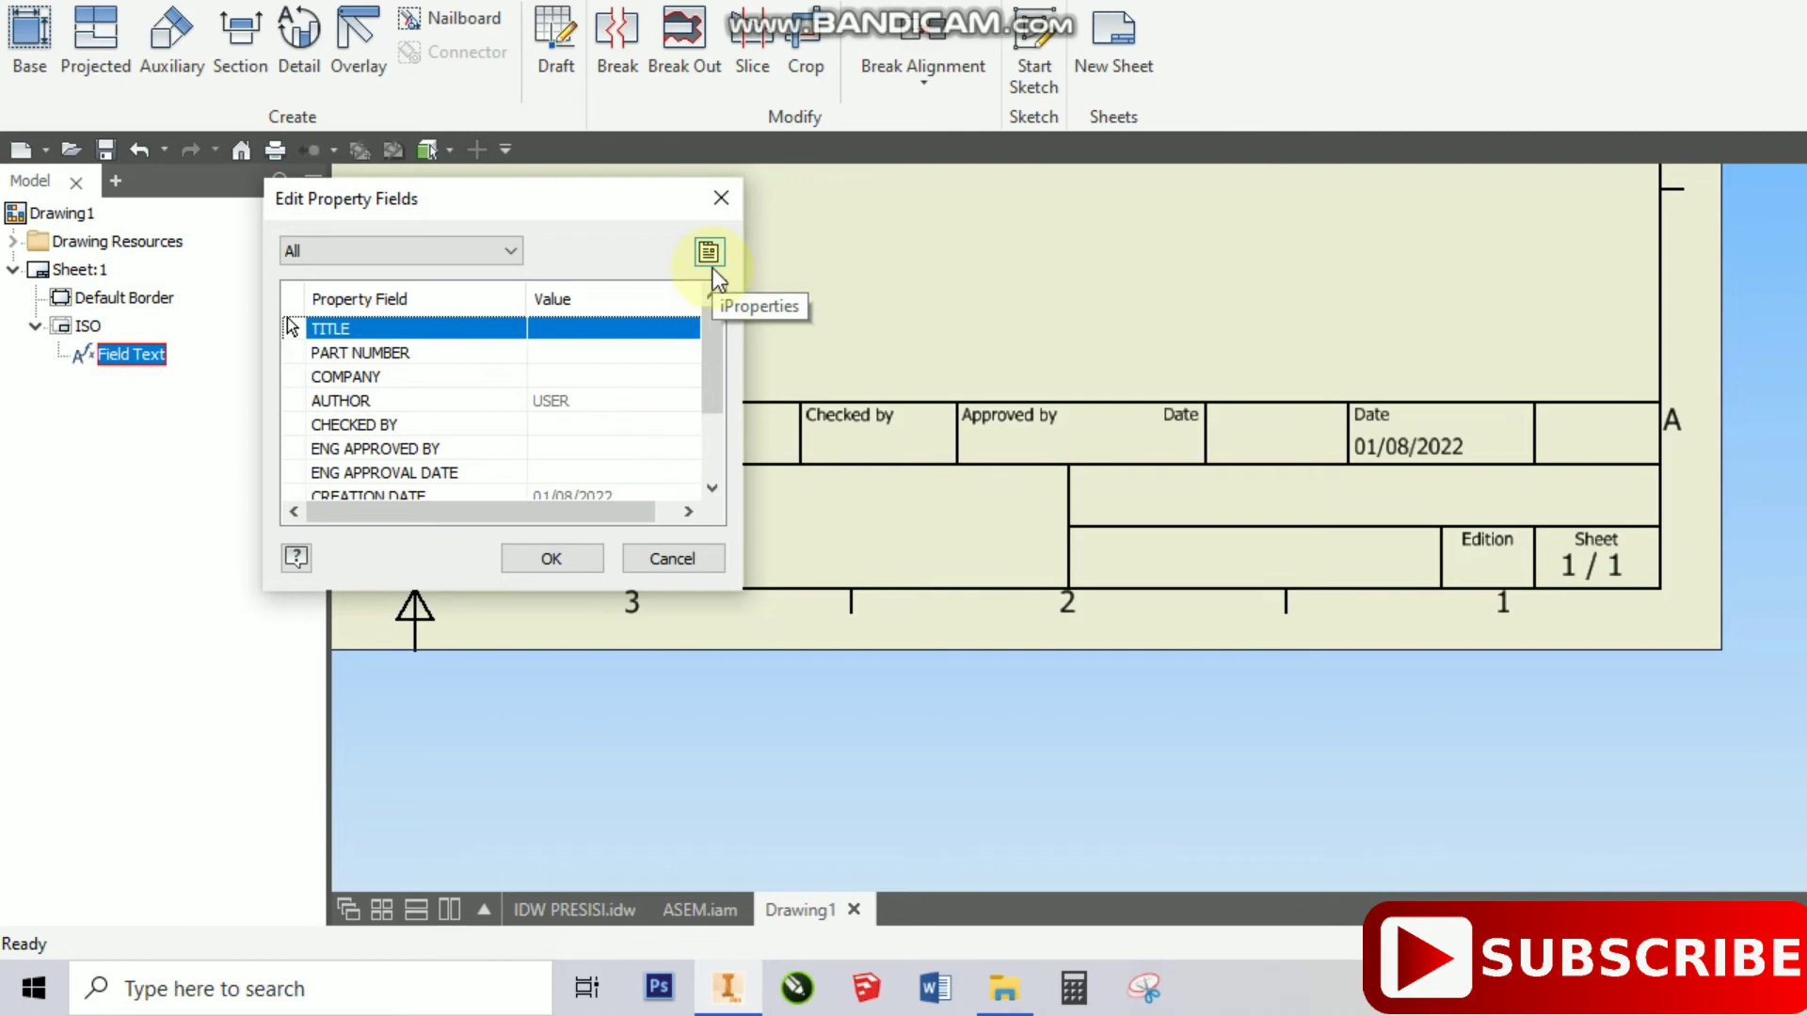
pyautogui.click(577, 351)
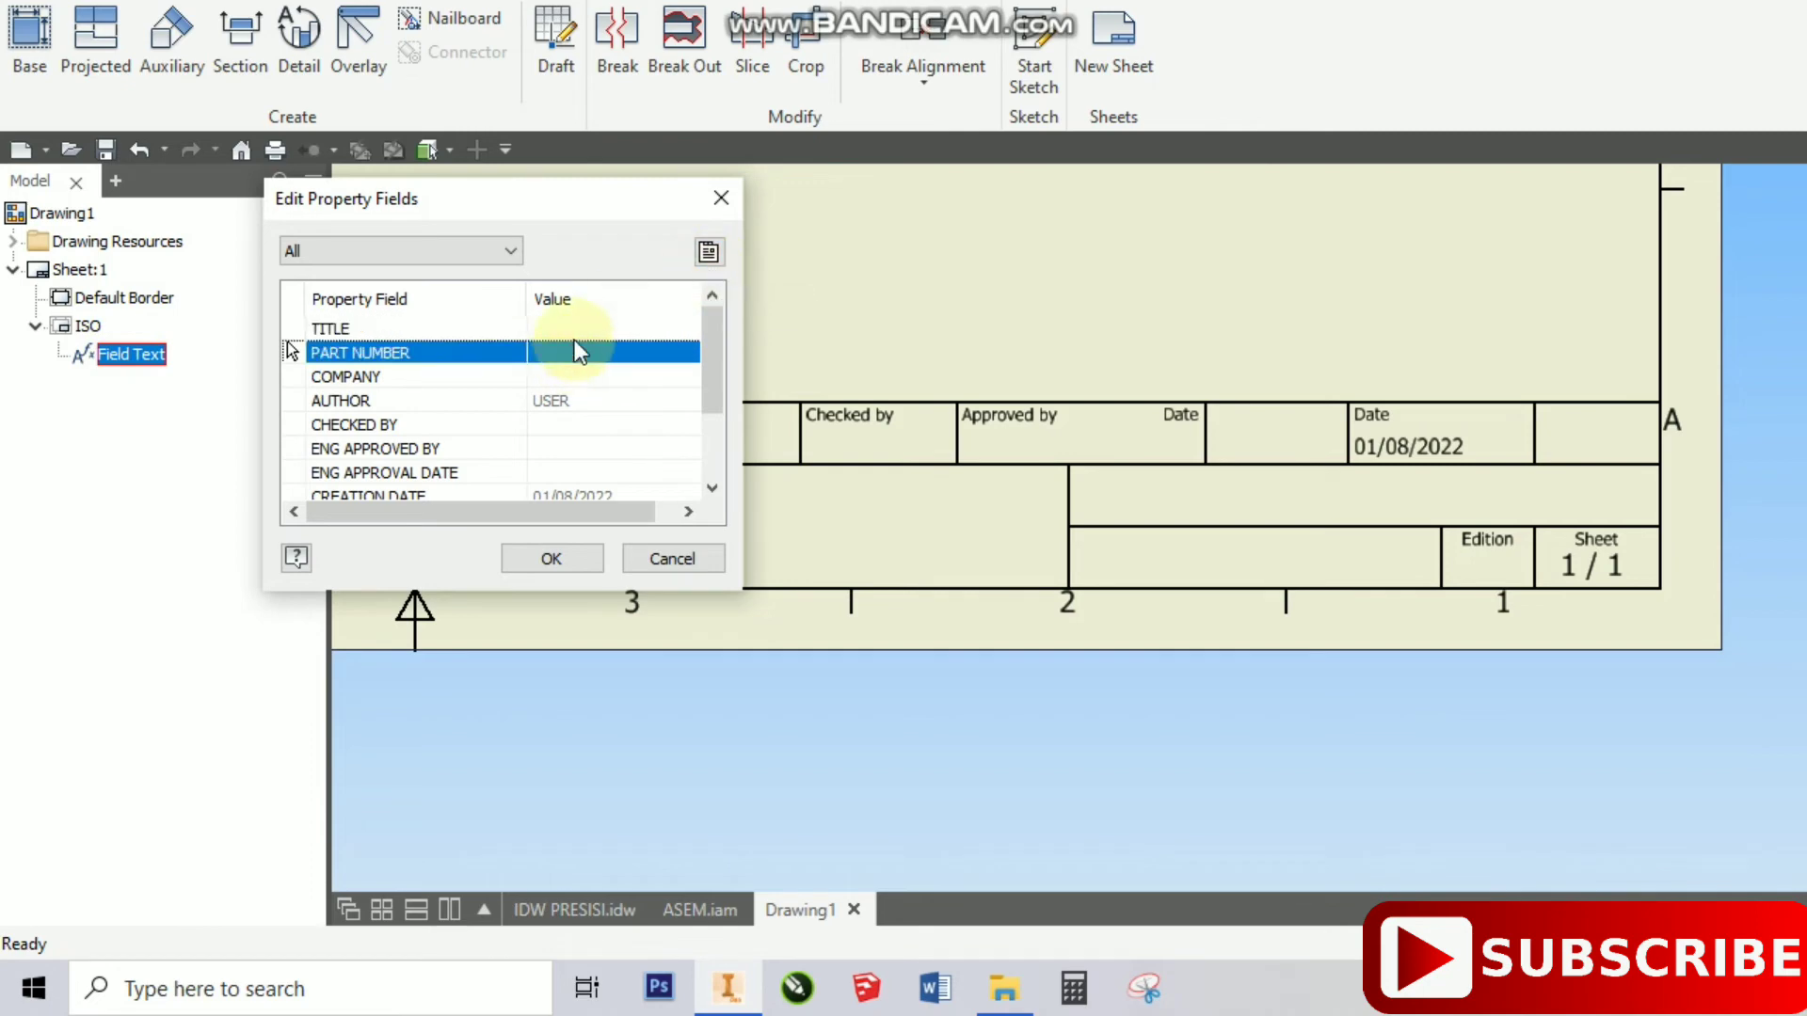
pyautogui.click(578, 328)
pyautogui.click(711, 256)
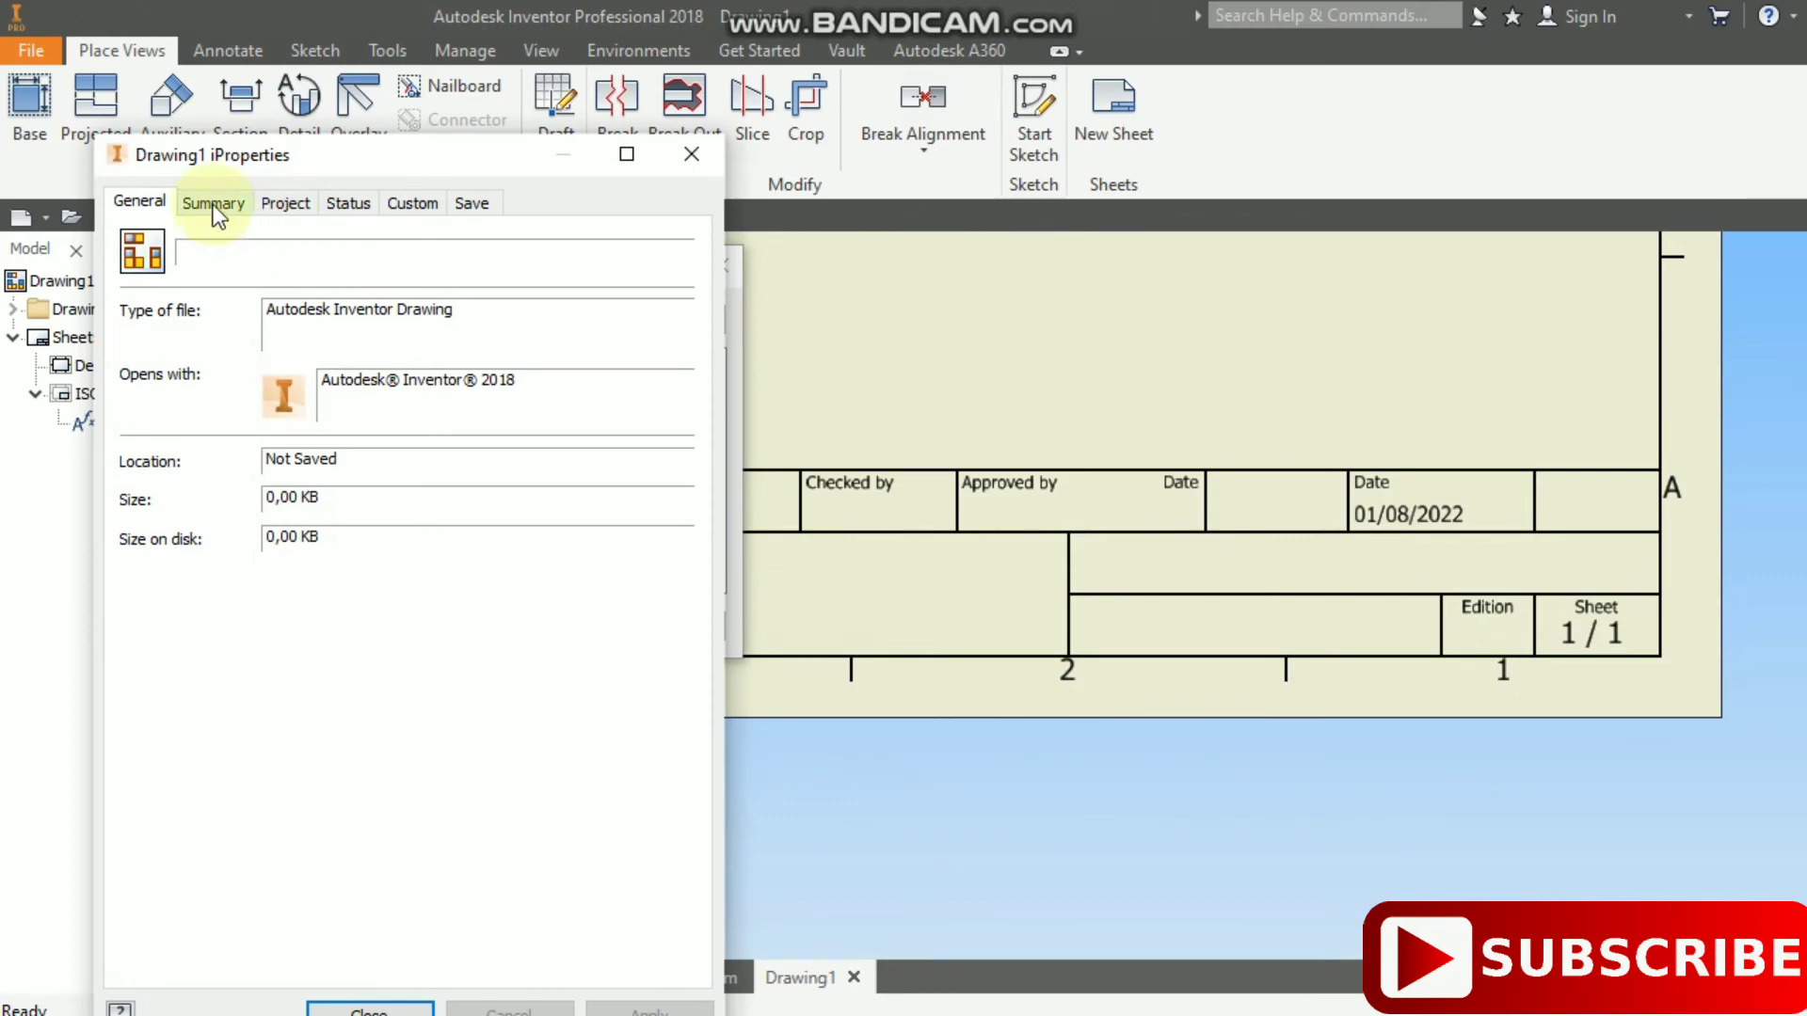
pyautogui.click(212, 134)
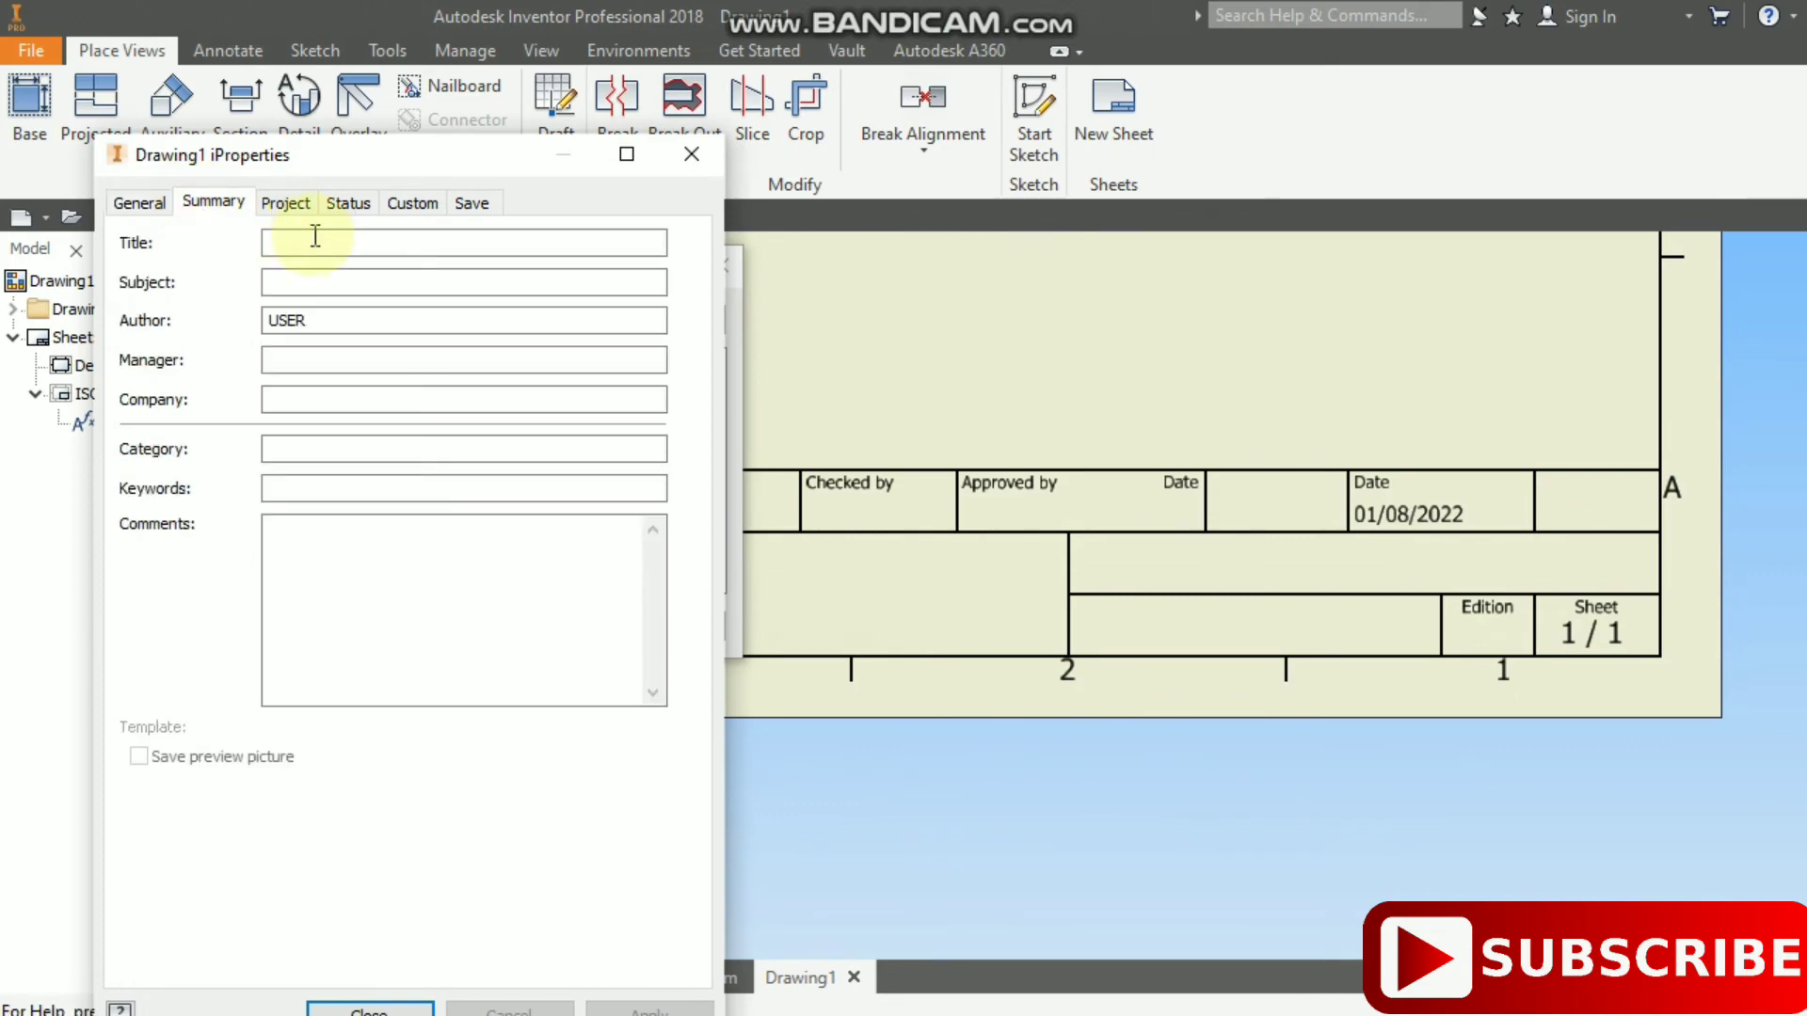
pyautogui.click(320, 241)
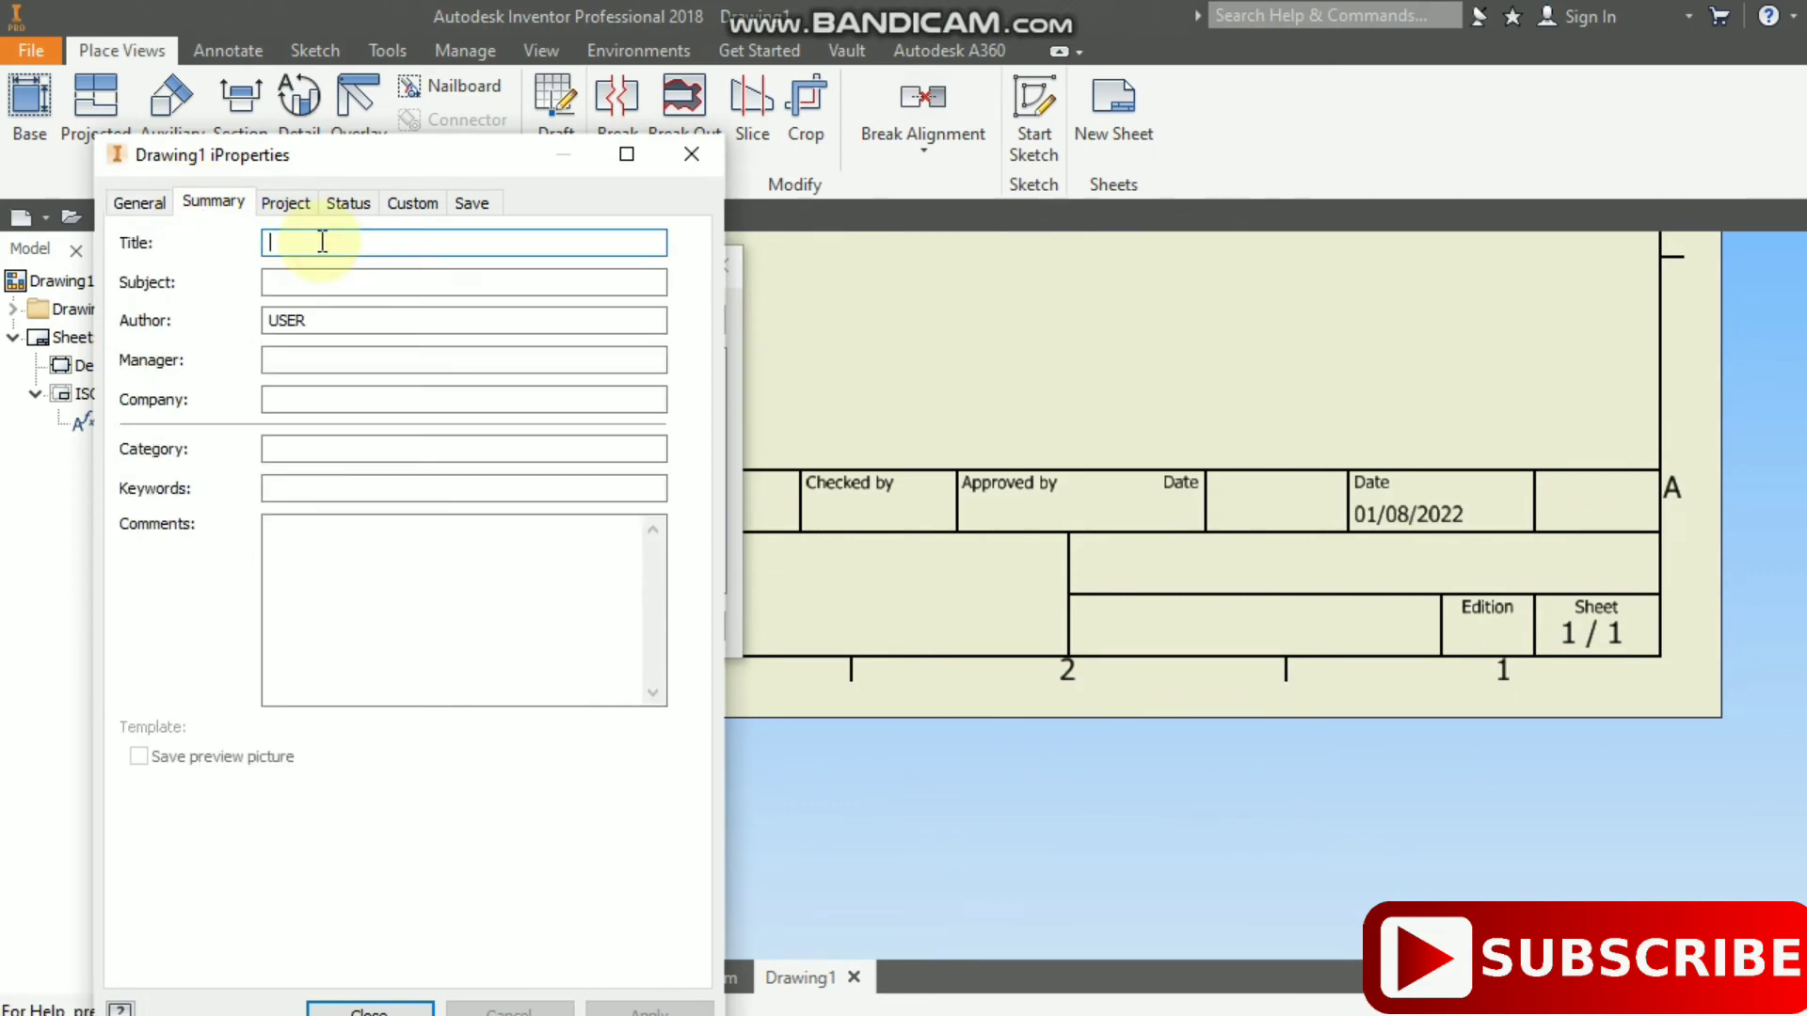
pyautogui.write('CREAD')
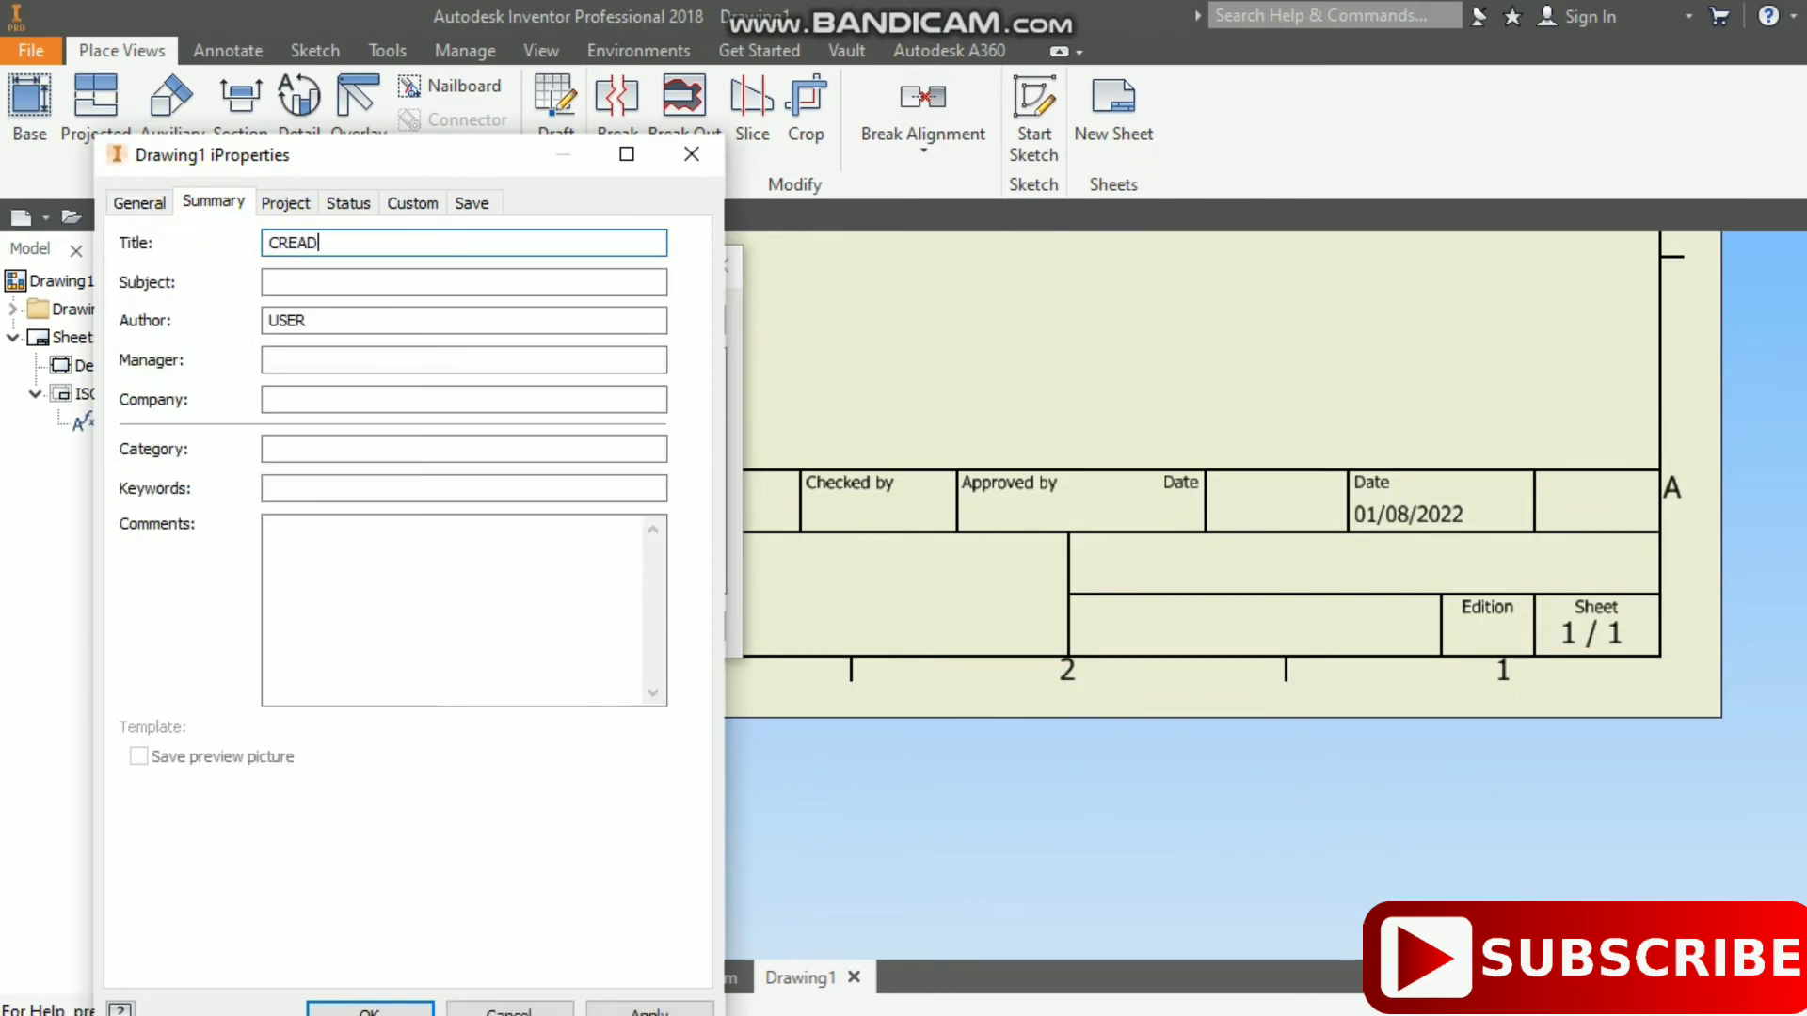
pyautogui.write('LE PRE HEATER')
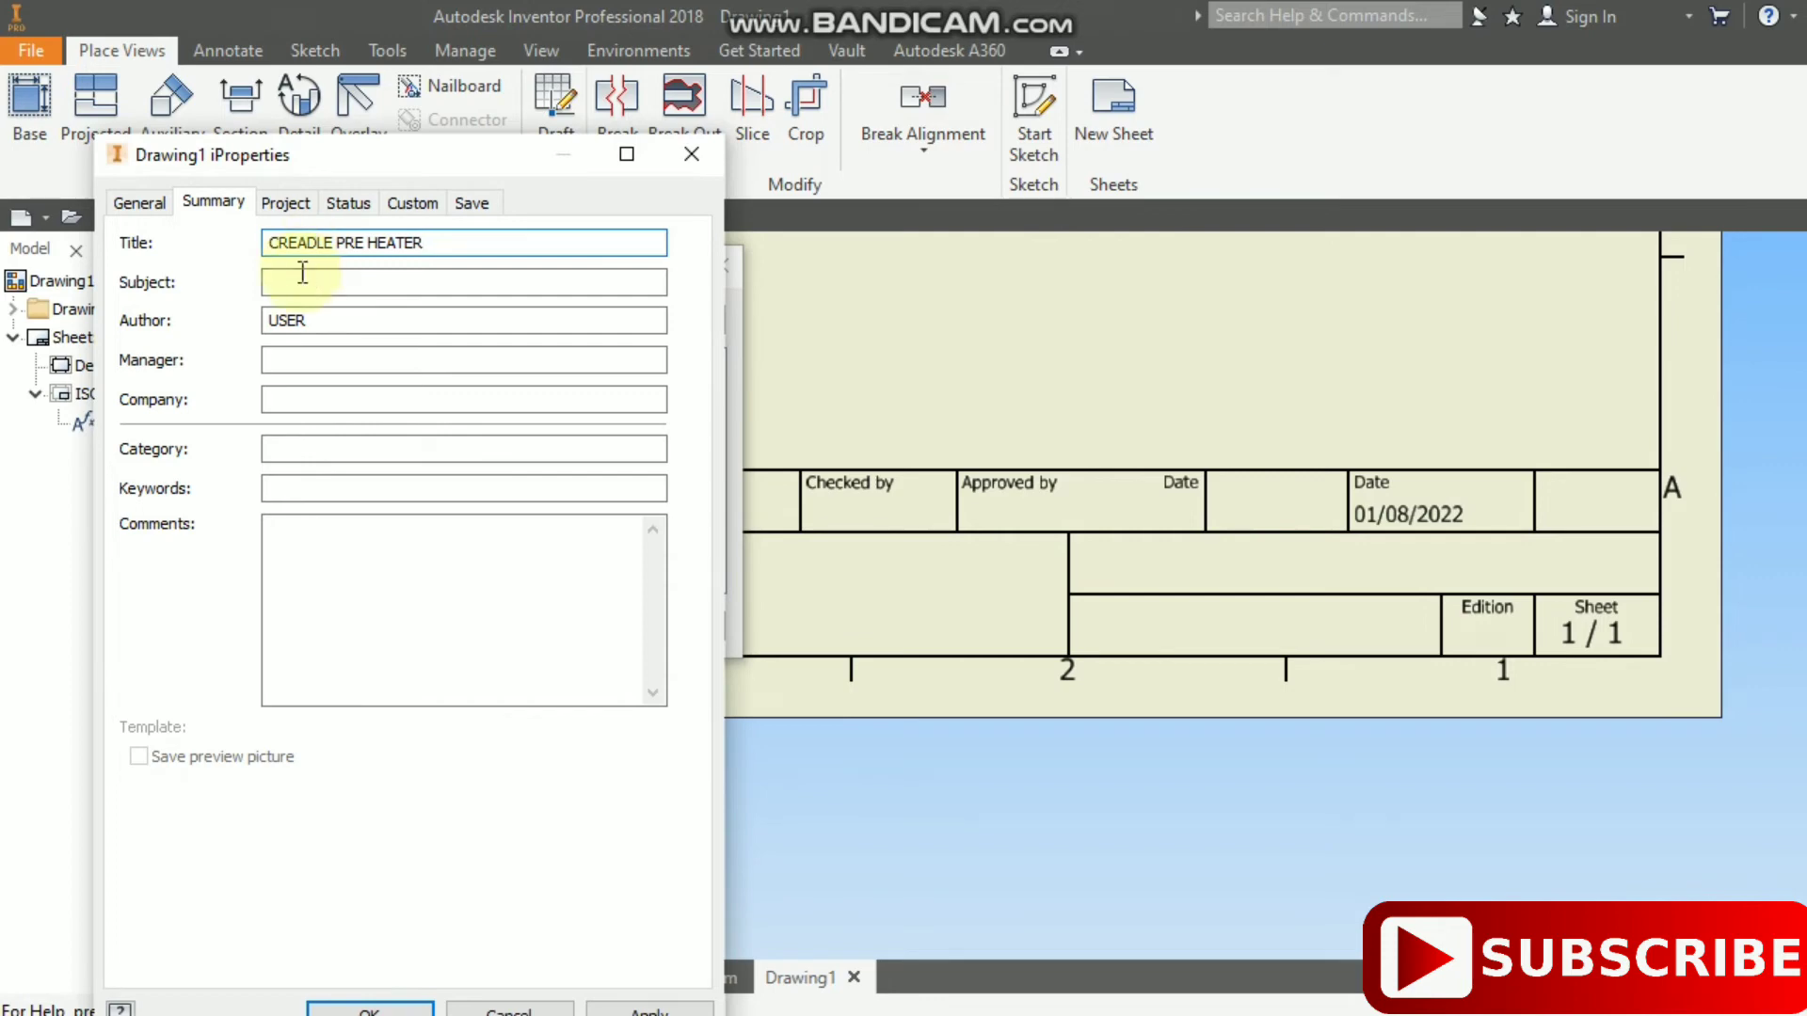
# - Replace the author in the Drawing1 iProperties summary with the drafter's name, keeping the property fields list in view
pyautogui.moveTo(364, 155); pyautogui.dragTo(1142, 220)
pyautogui.click(1110, 375)
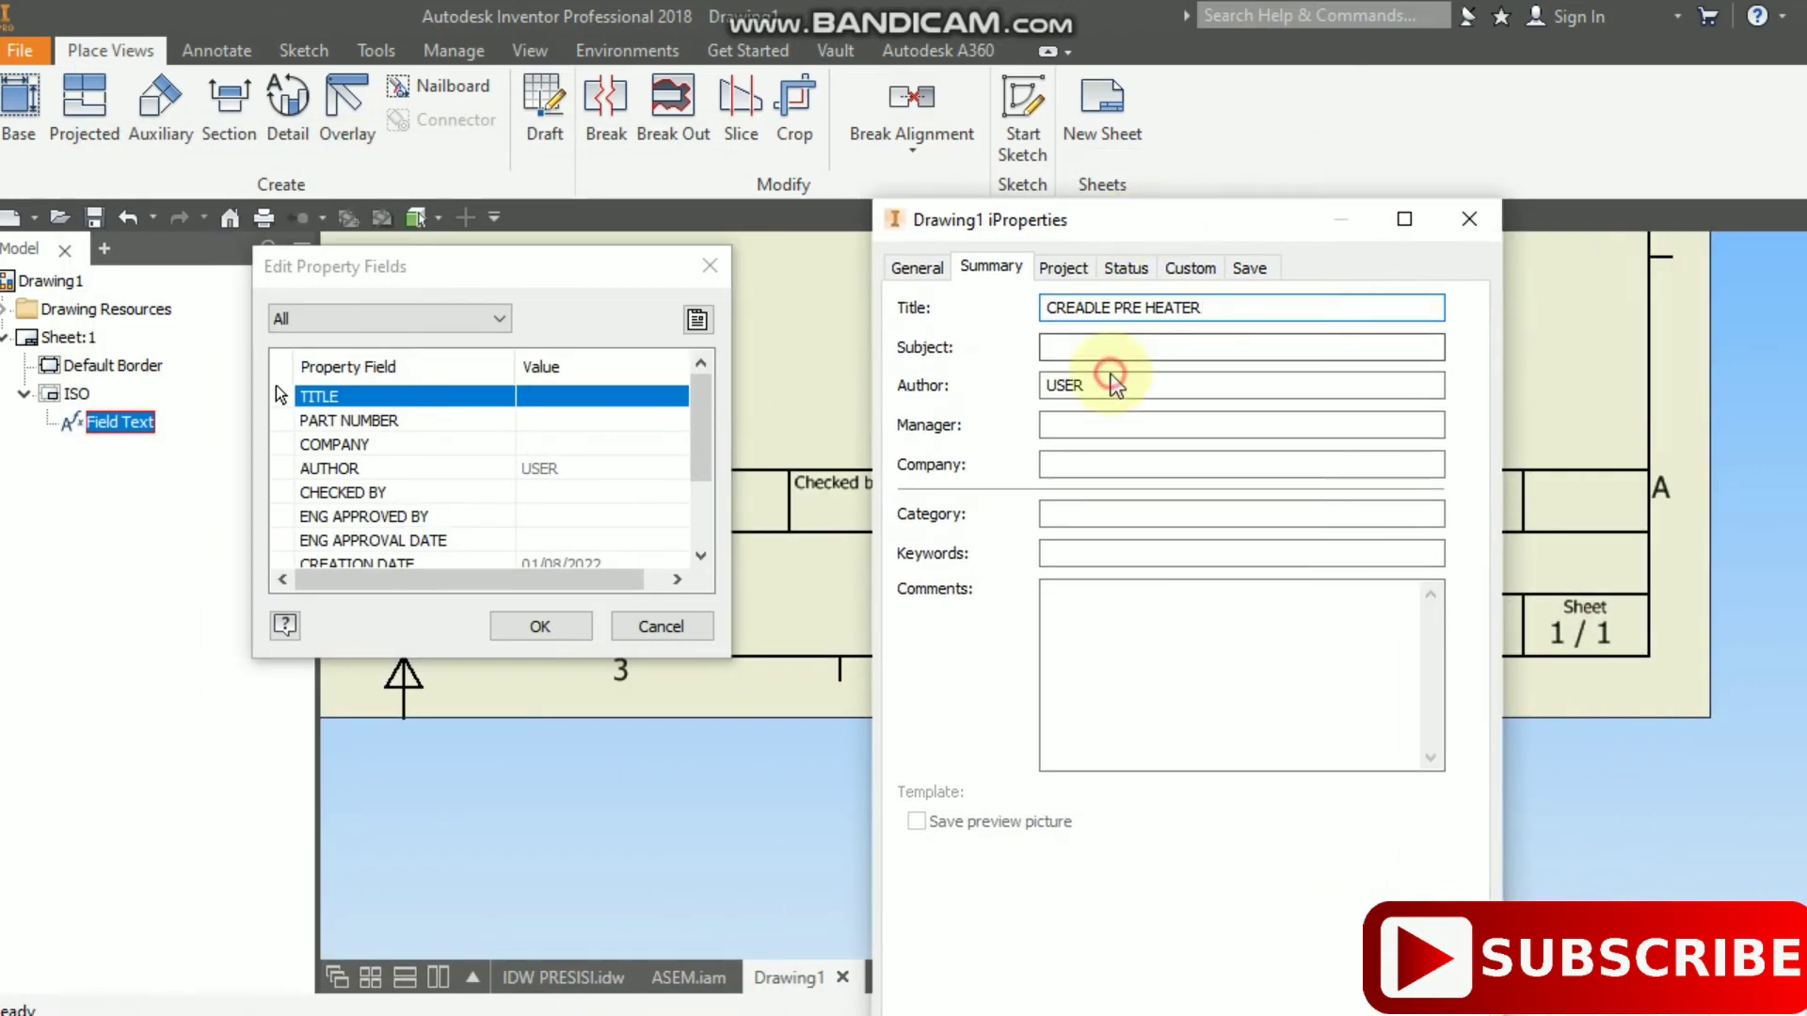
pyautogui.doubleClick(1107, 384)
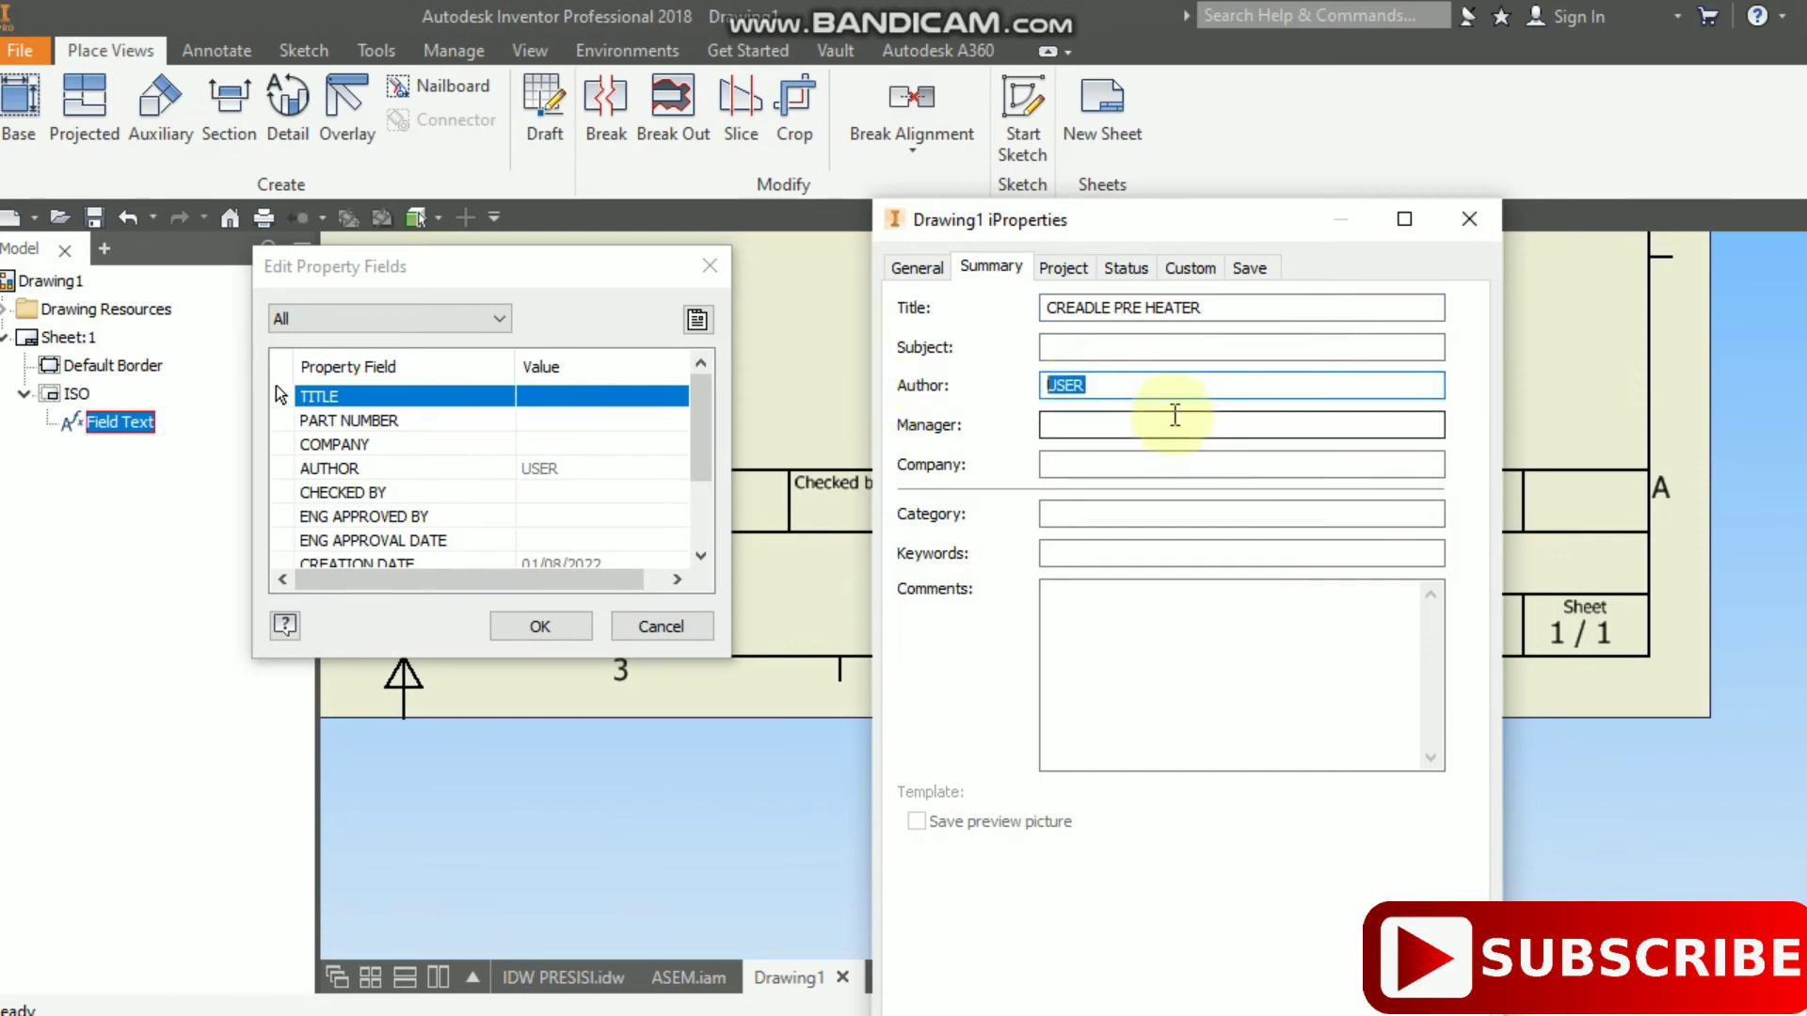
pyautogui.write('D')
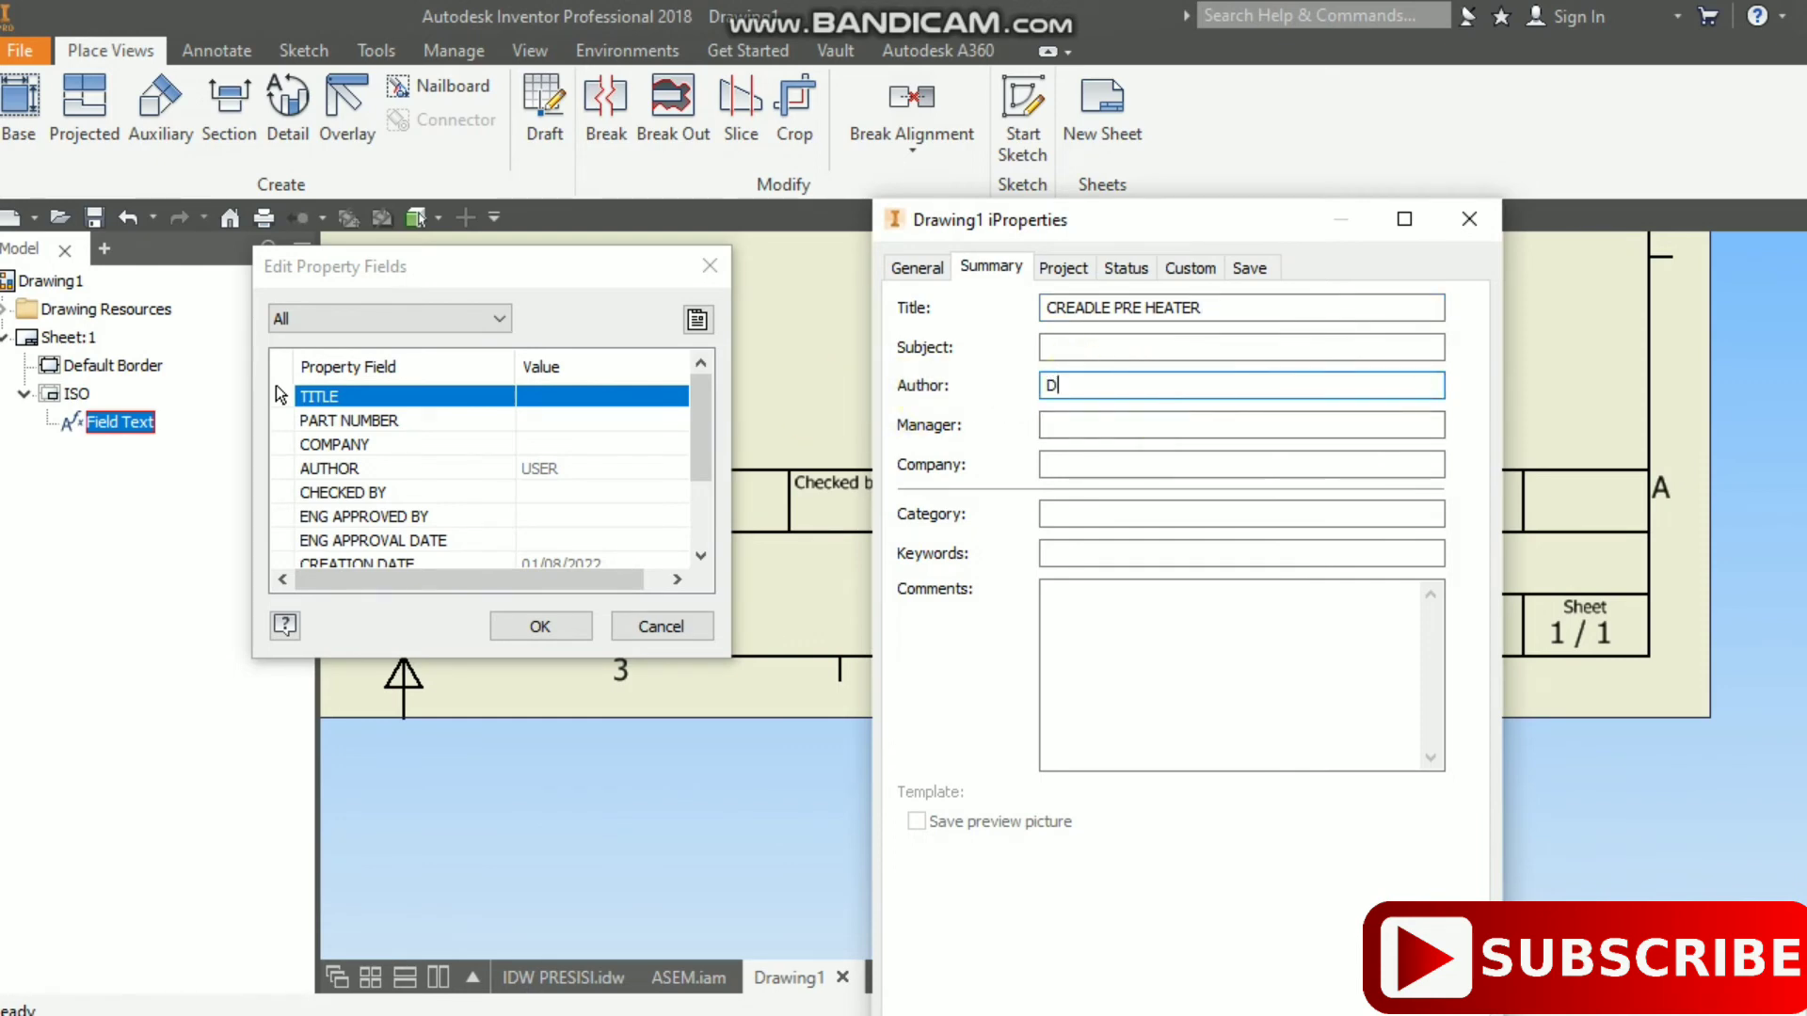
pyautogui.write('AWUD')
# - Set the part number in the Drawing1 project properties to PWR_
pyautogui.click(1056, 269)
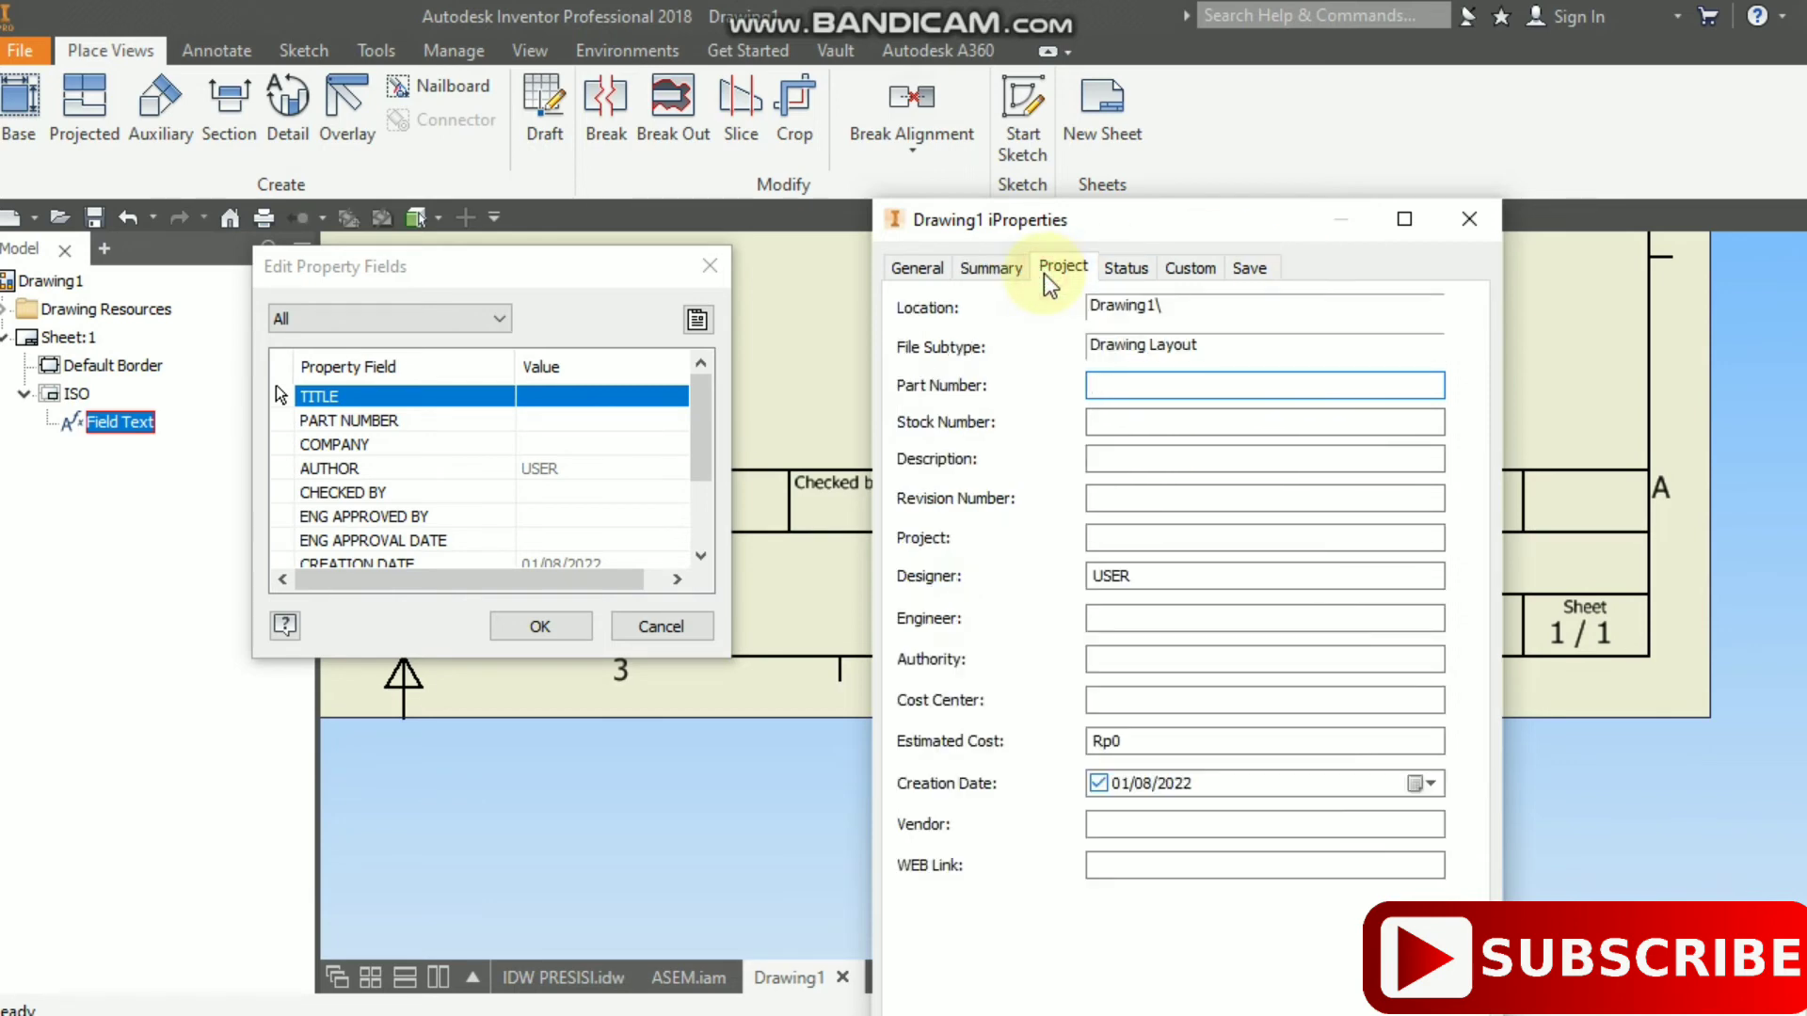
pyautogui.click(1123, 394)
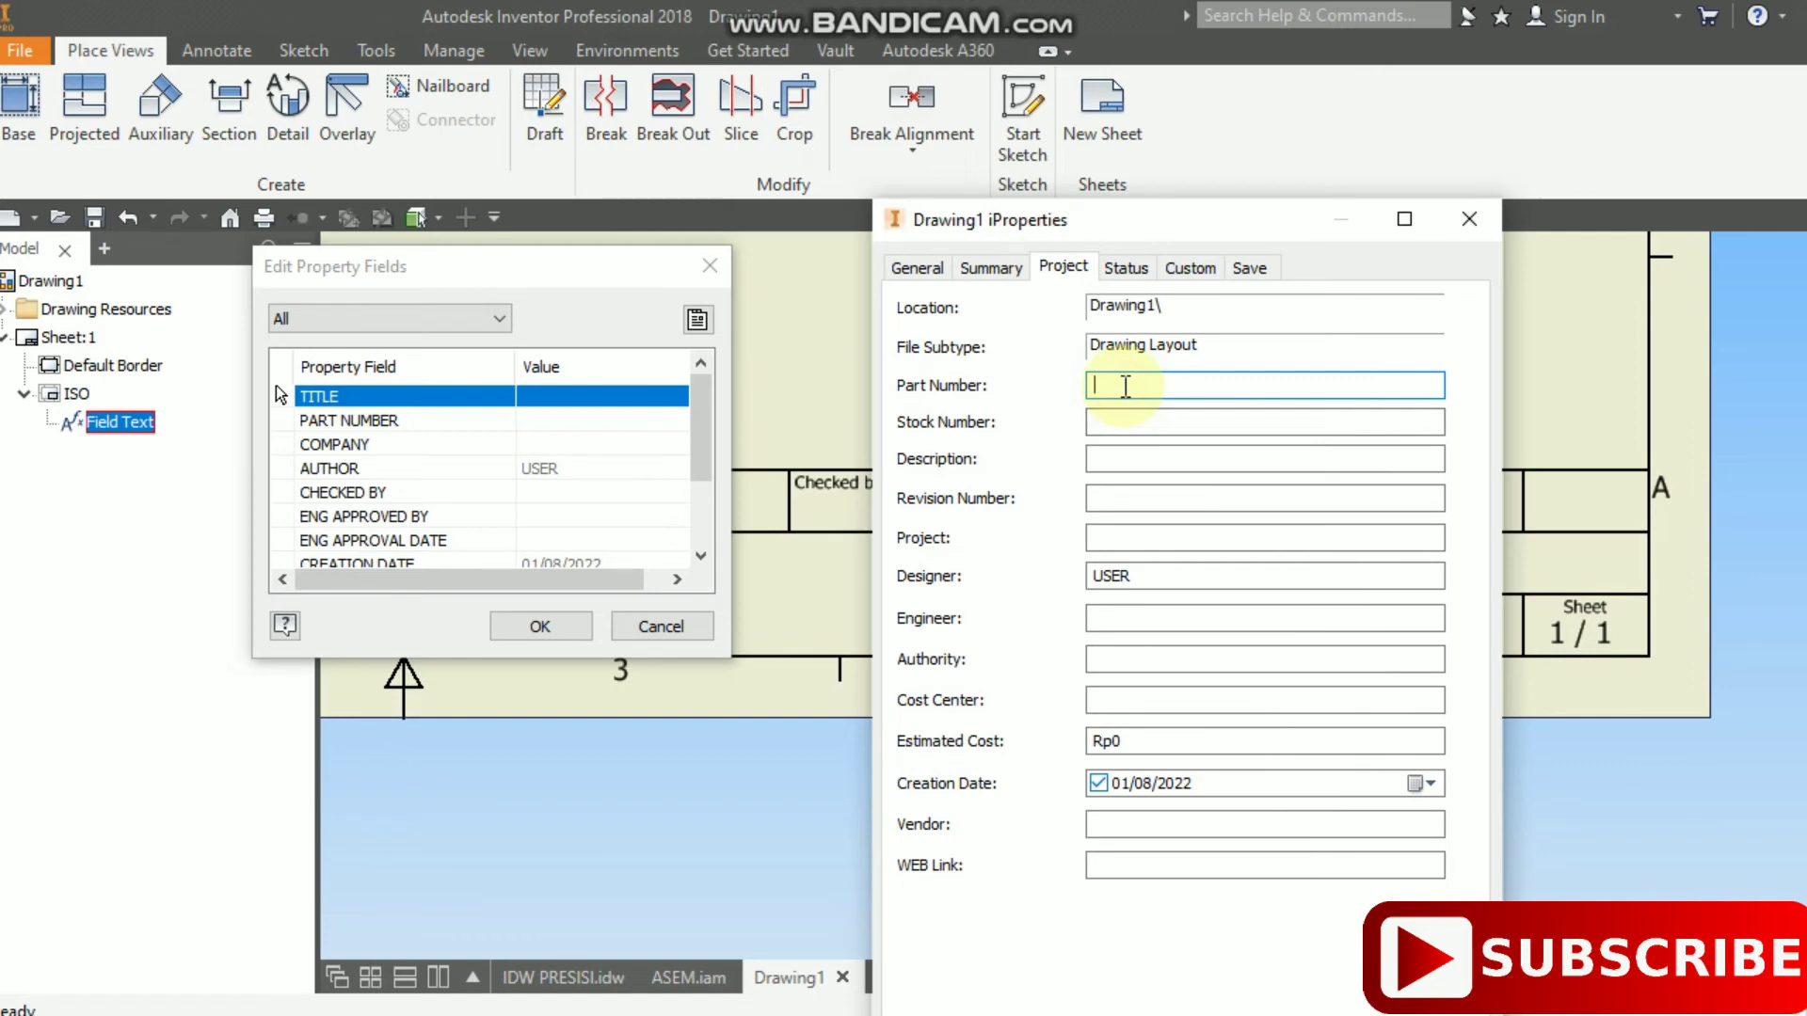
pyautogui.write('PWR')
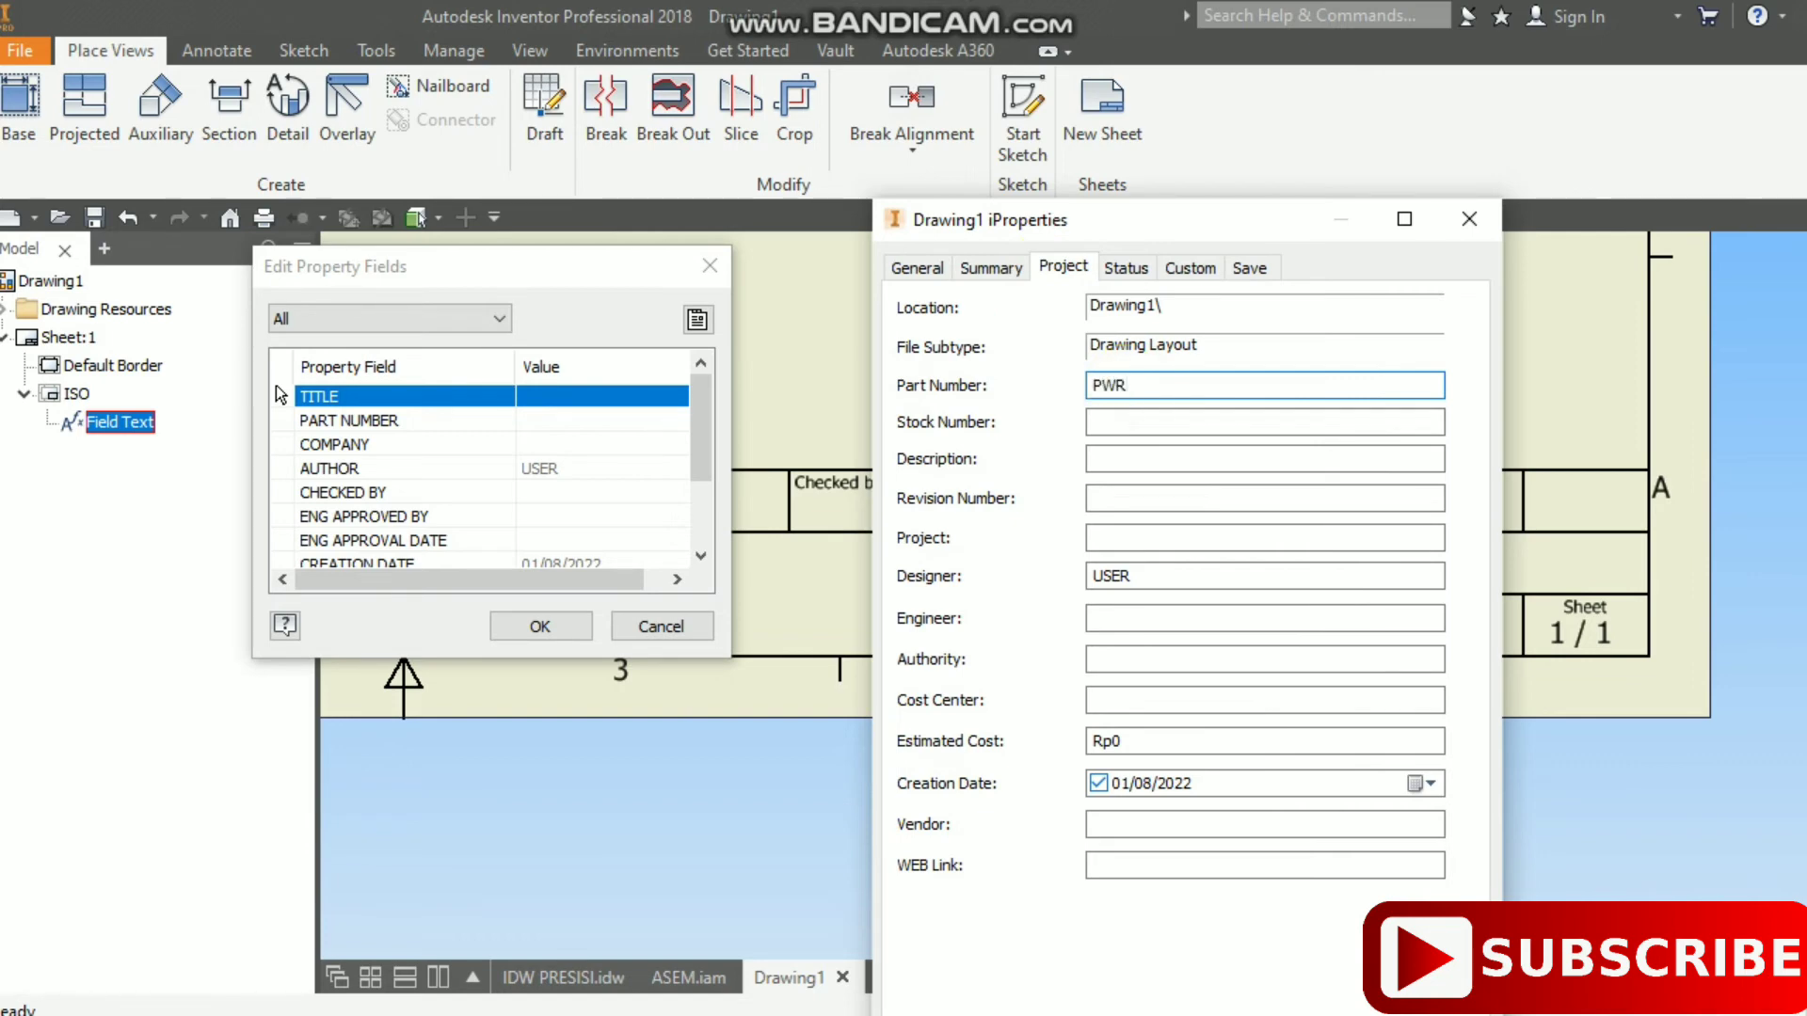
pyautogui.write('_')
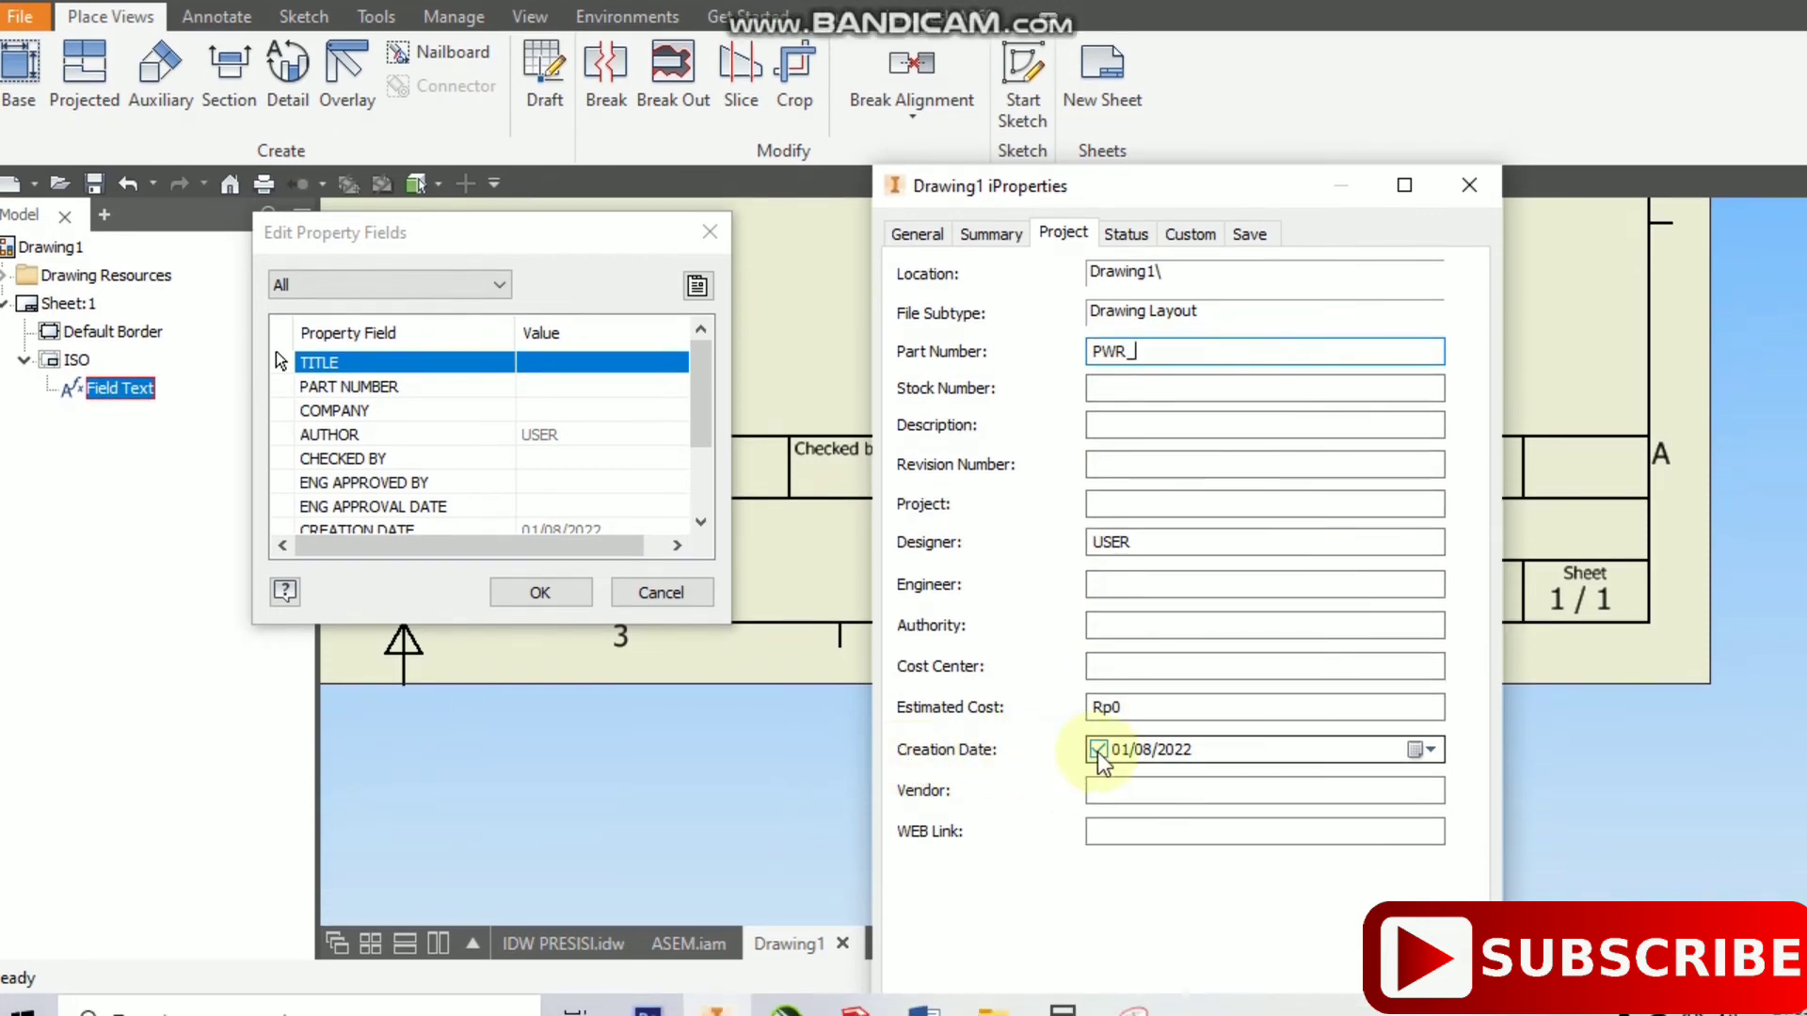
pyautogui.click(1129, 759)
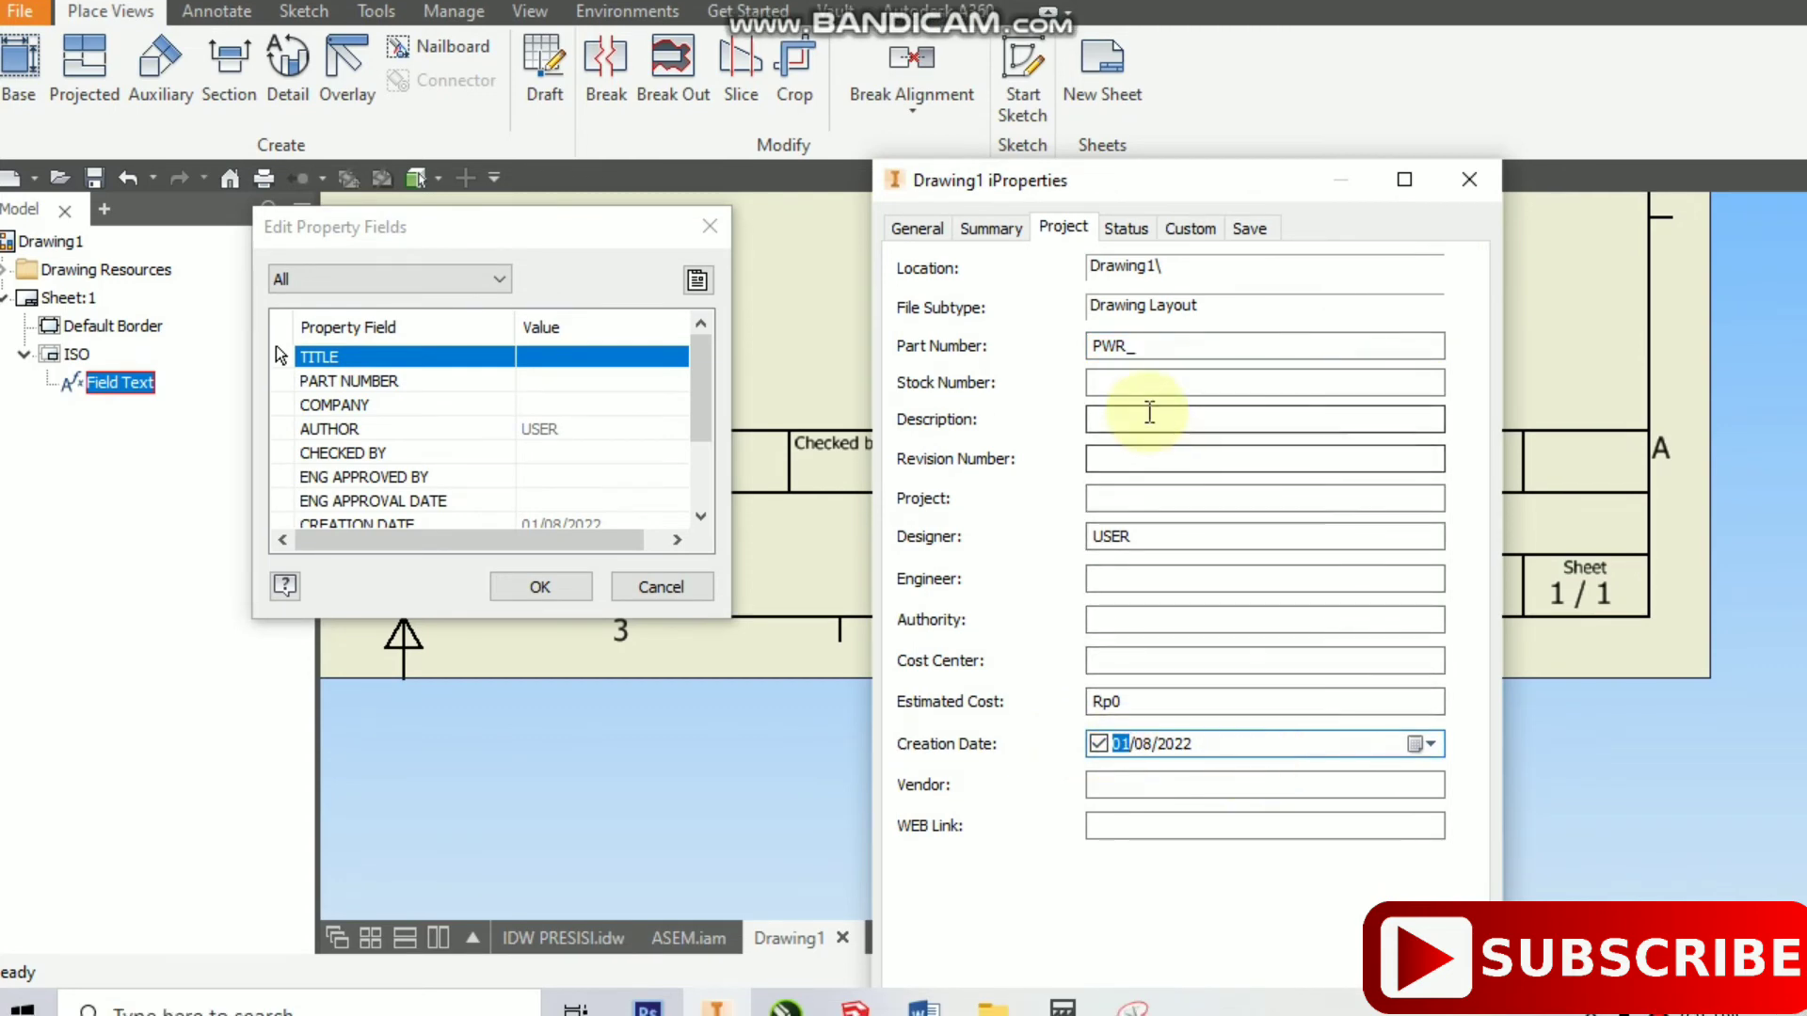
# - Set Checked By to NAMA 1 and Eng. Approved By to NAMA 2 in the status properties, and accept the title block changes
pyautogui.click(1127, 250)
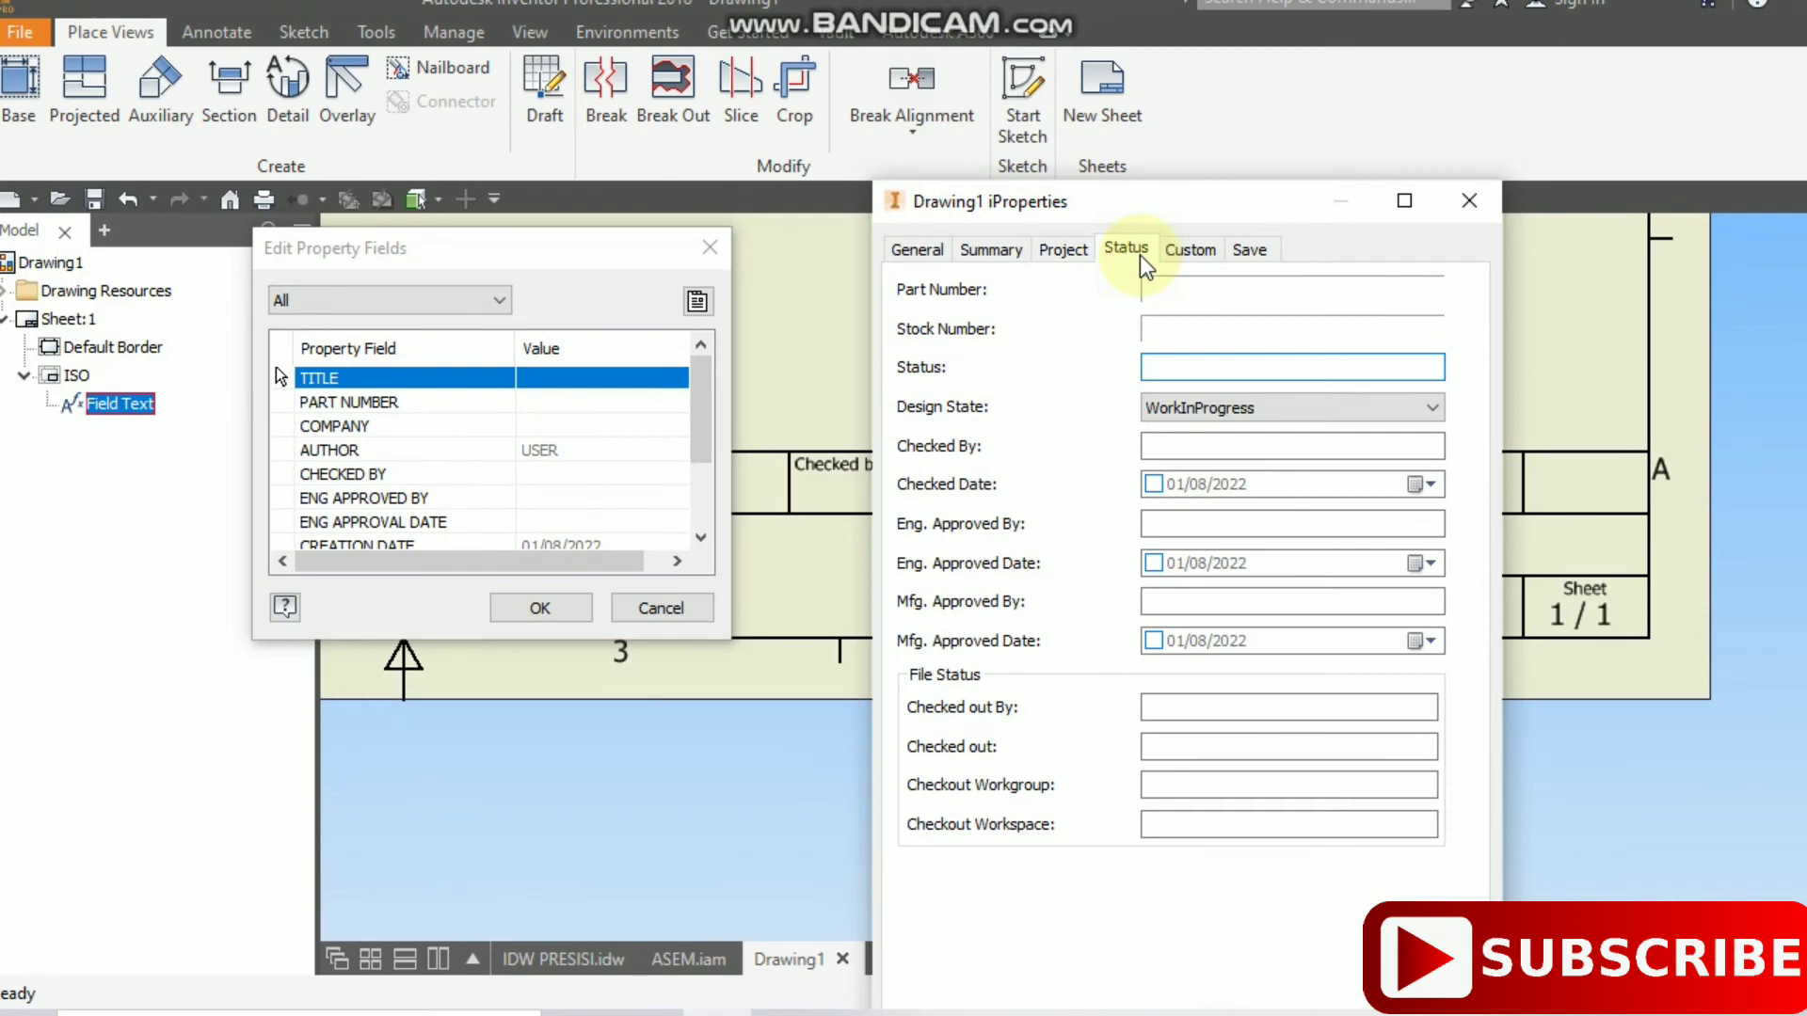
pyautogui.click(1212, 446)
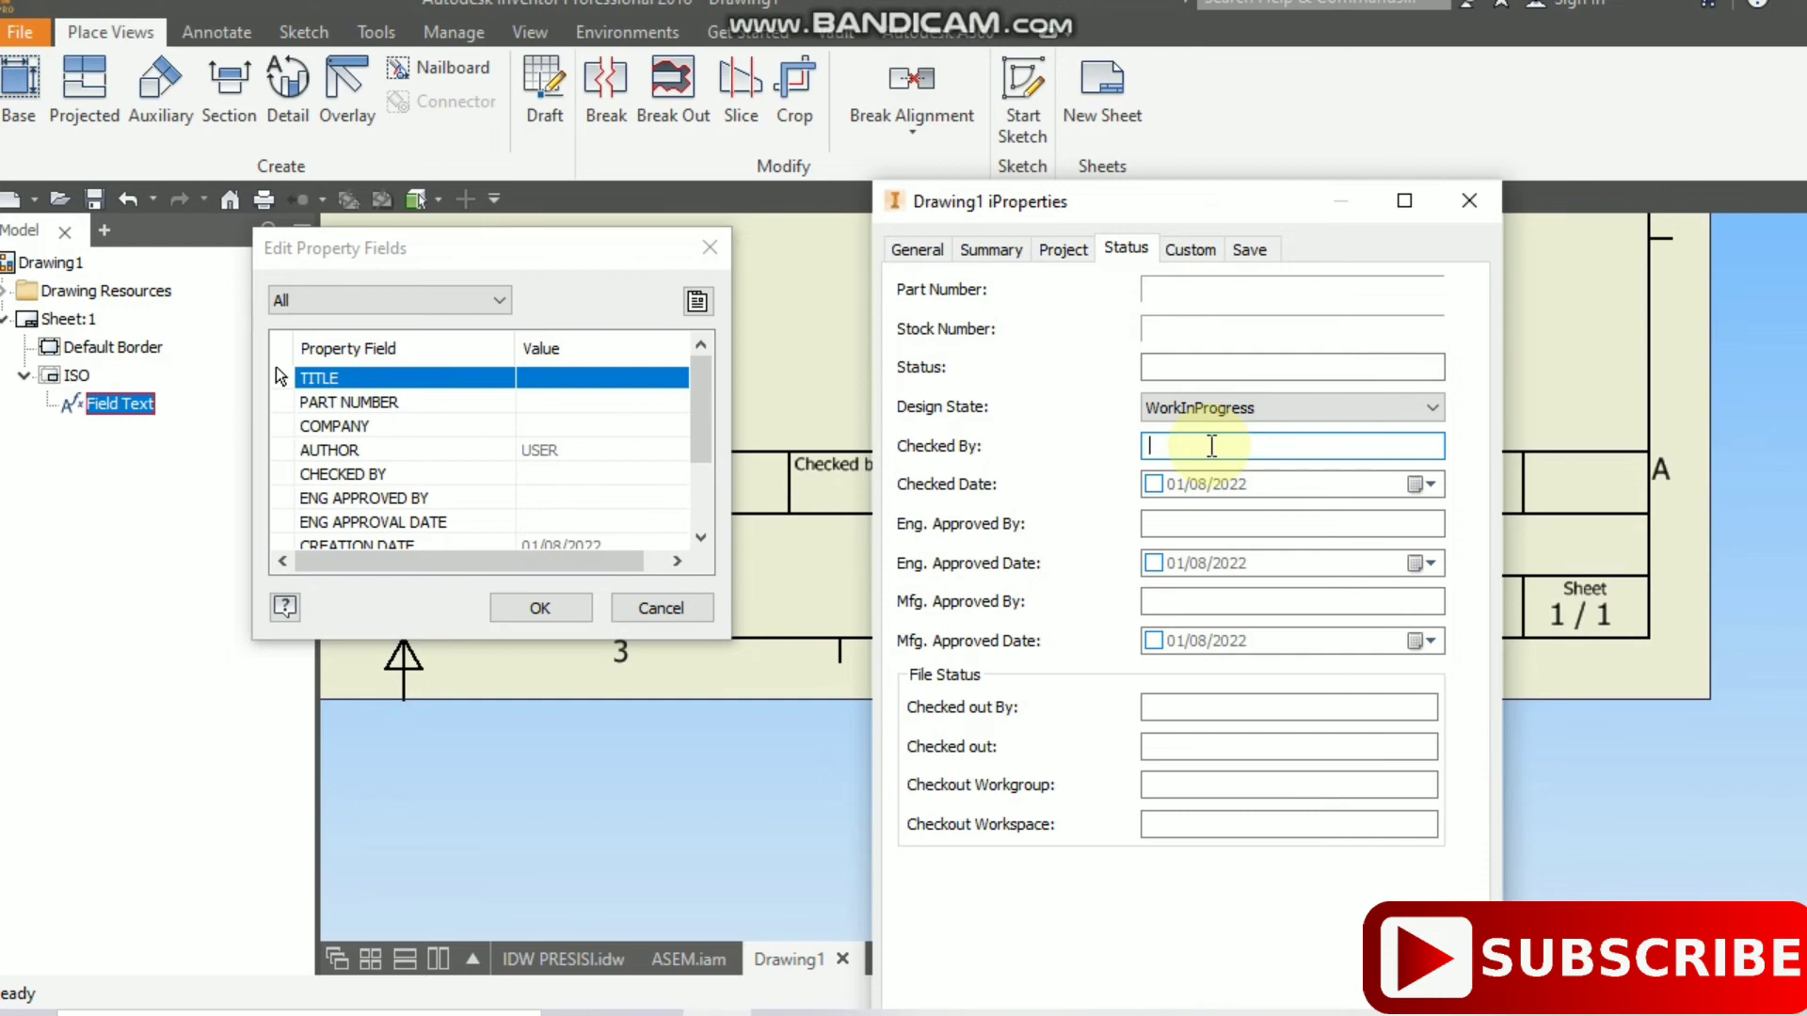
pyautogui.write('NAMA 1')
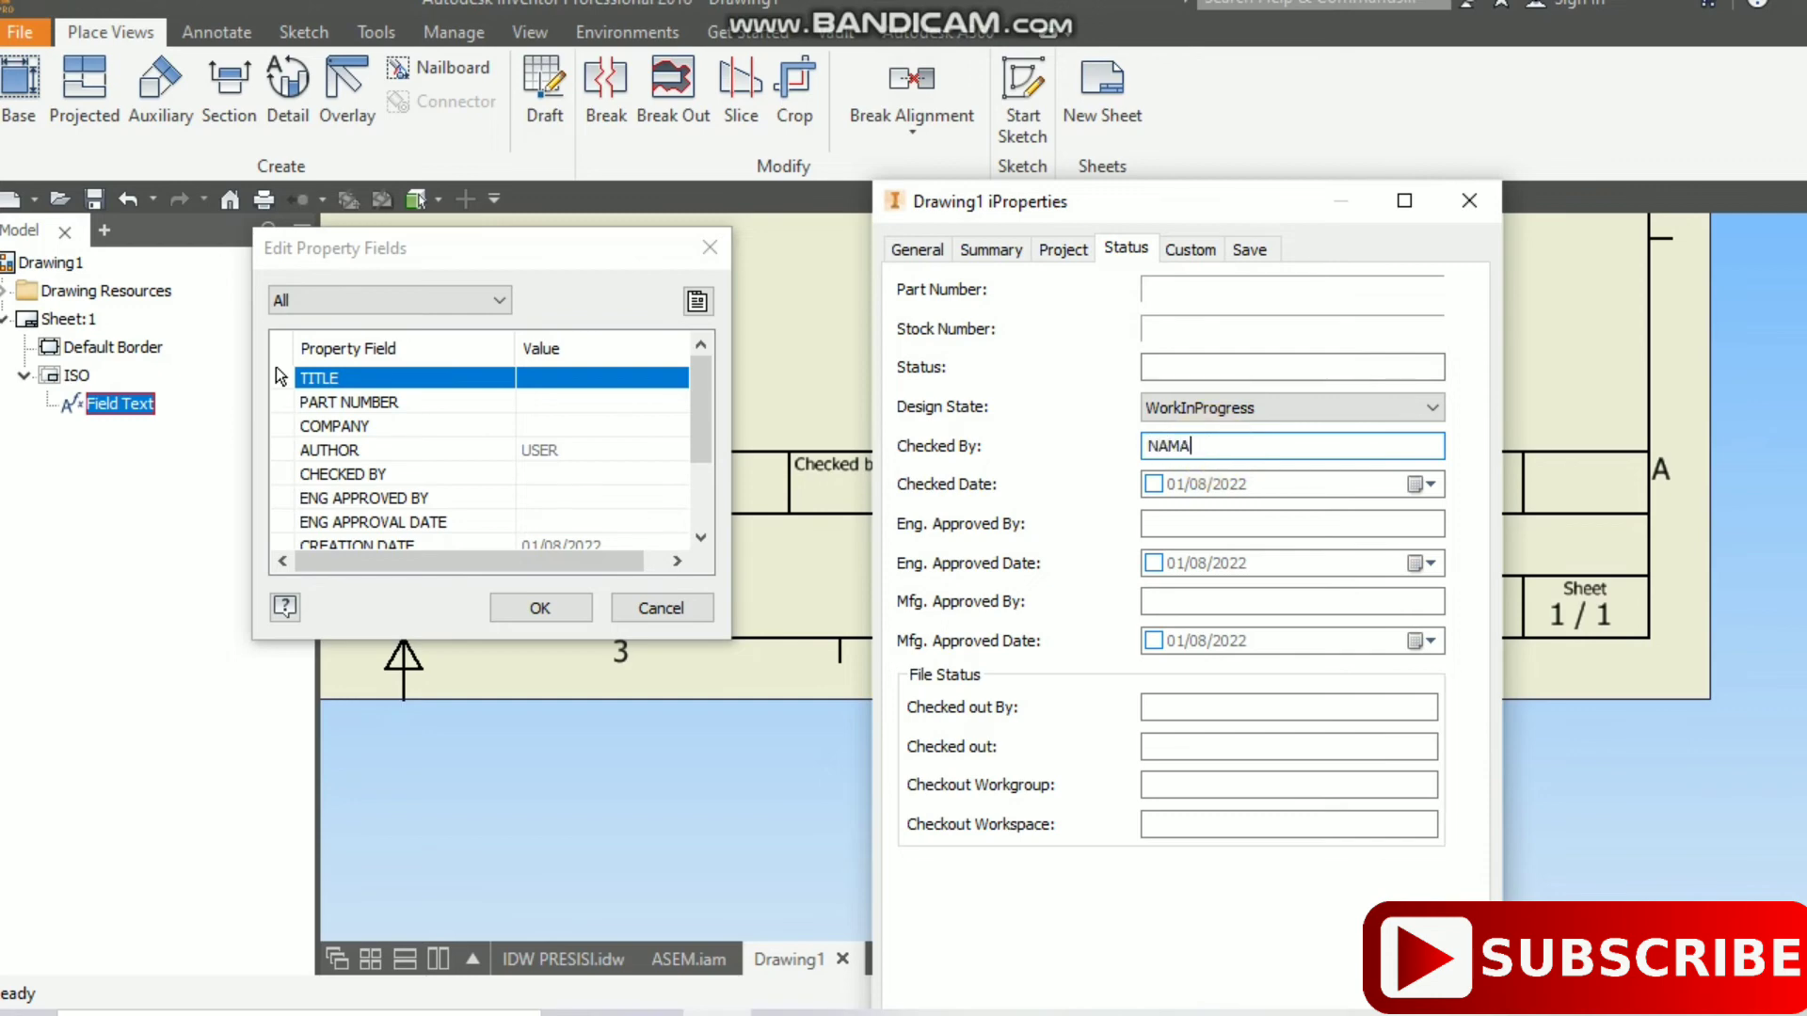
pyautogui.click(1170, 524)
pyautogui.write('NA')
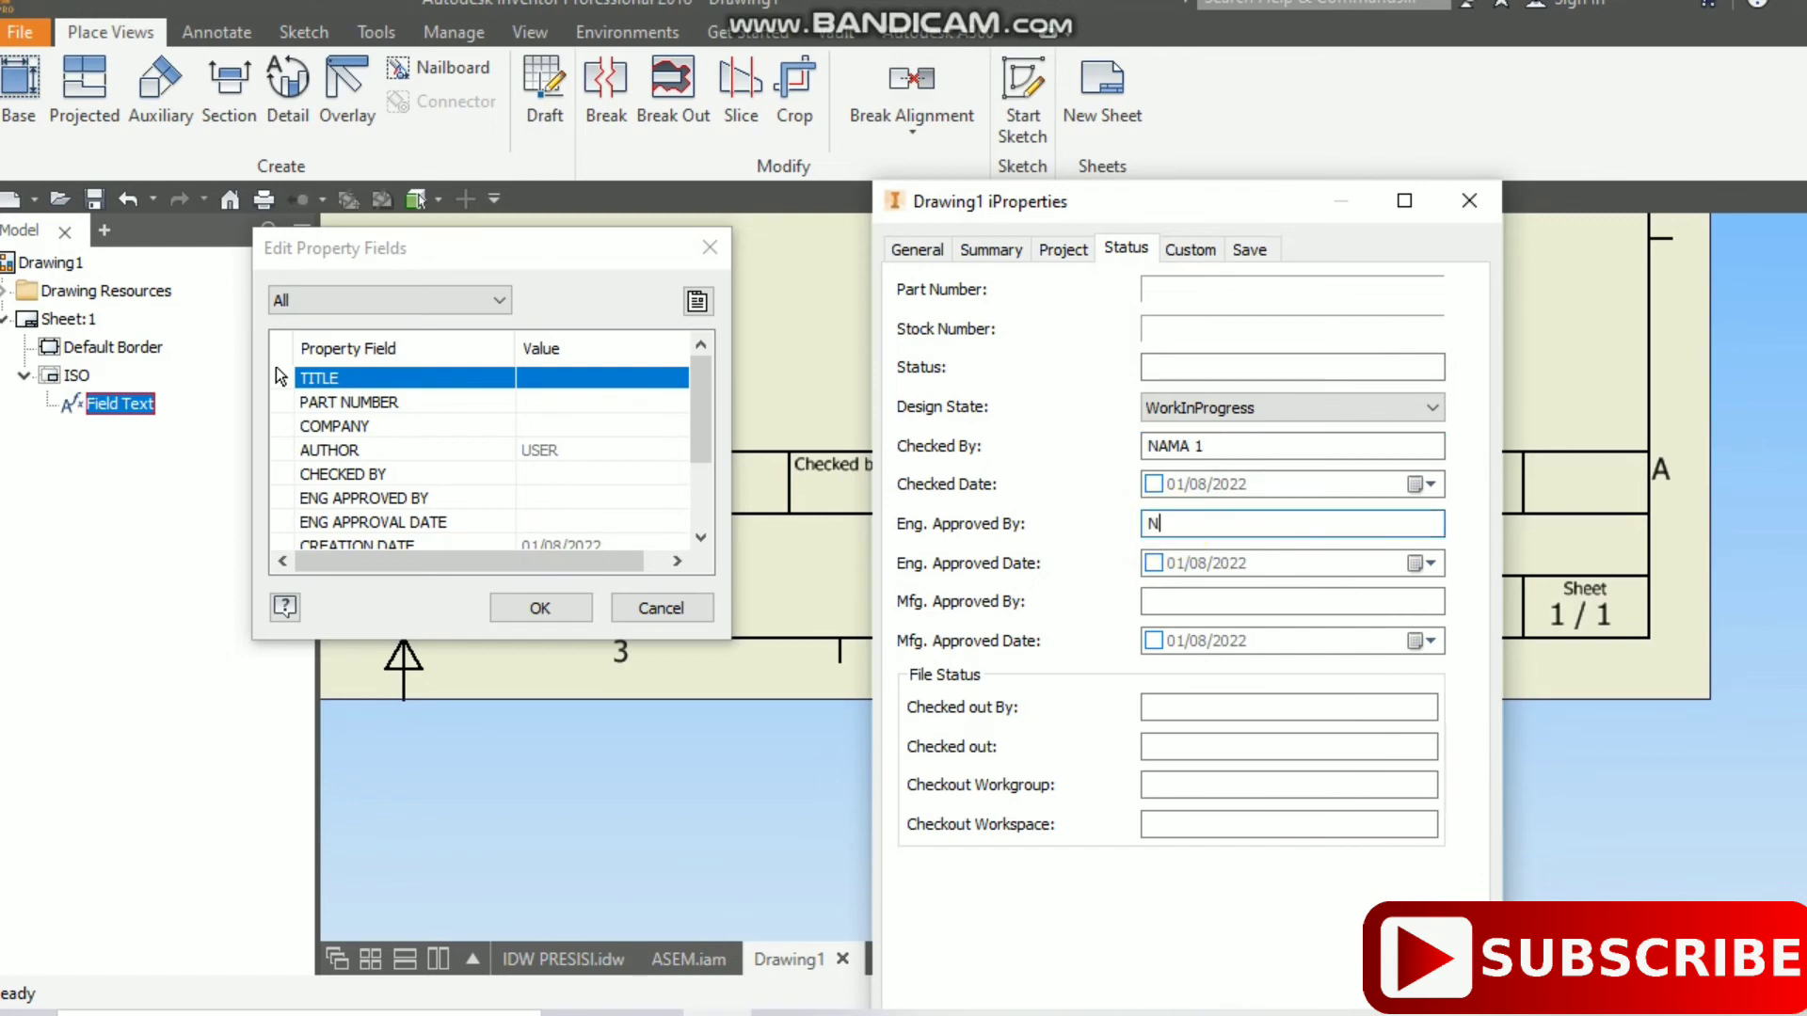
pyautogui.write('MA 2')
pyautogui.moveTo(1159, 201); pyautogui.dragTo(1012, 34)
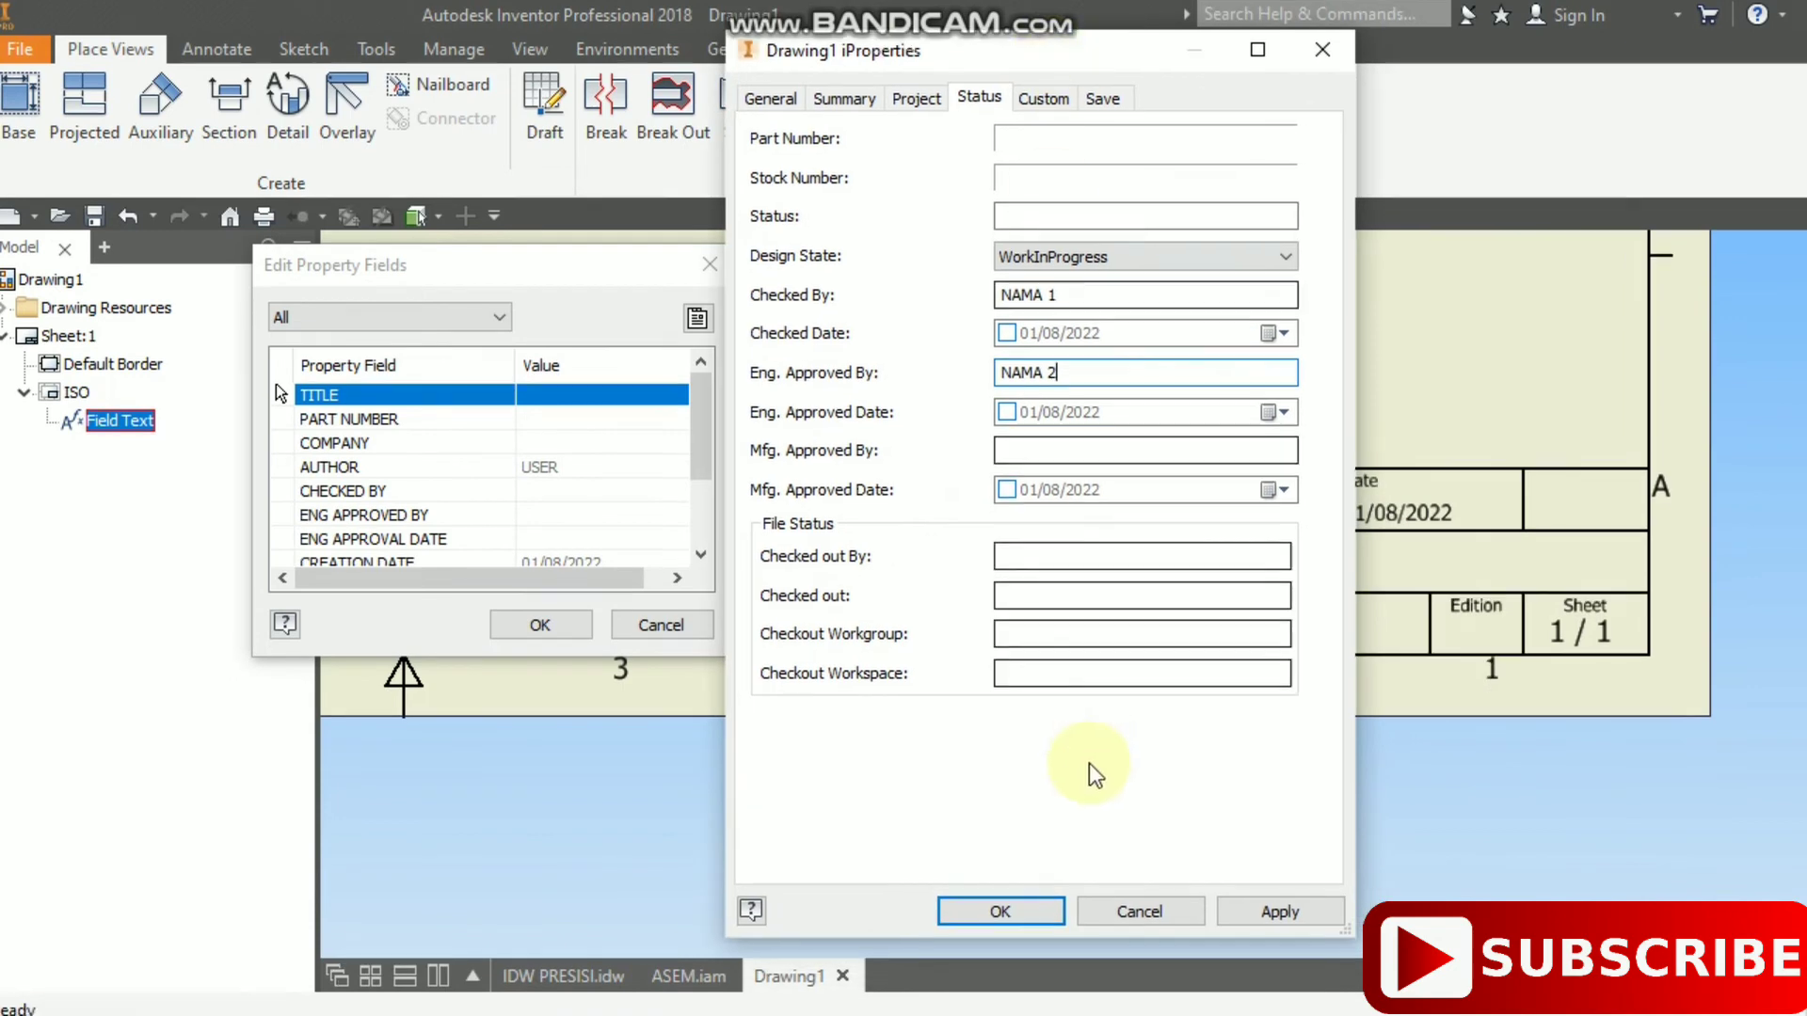
pyautogui.click(1039, 850)
pyautogui.click(574, 560)
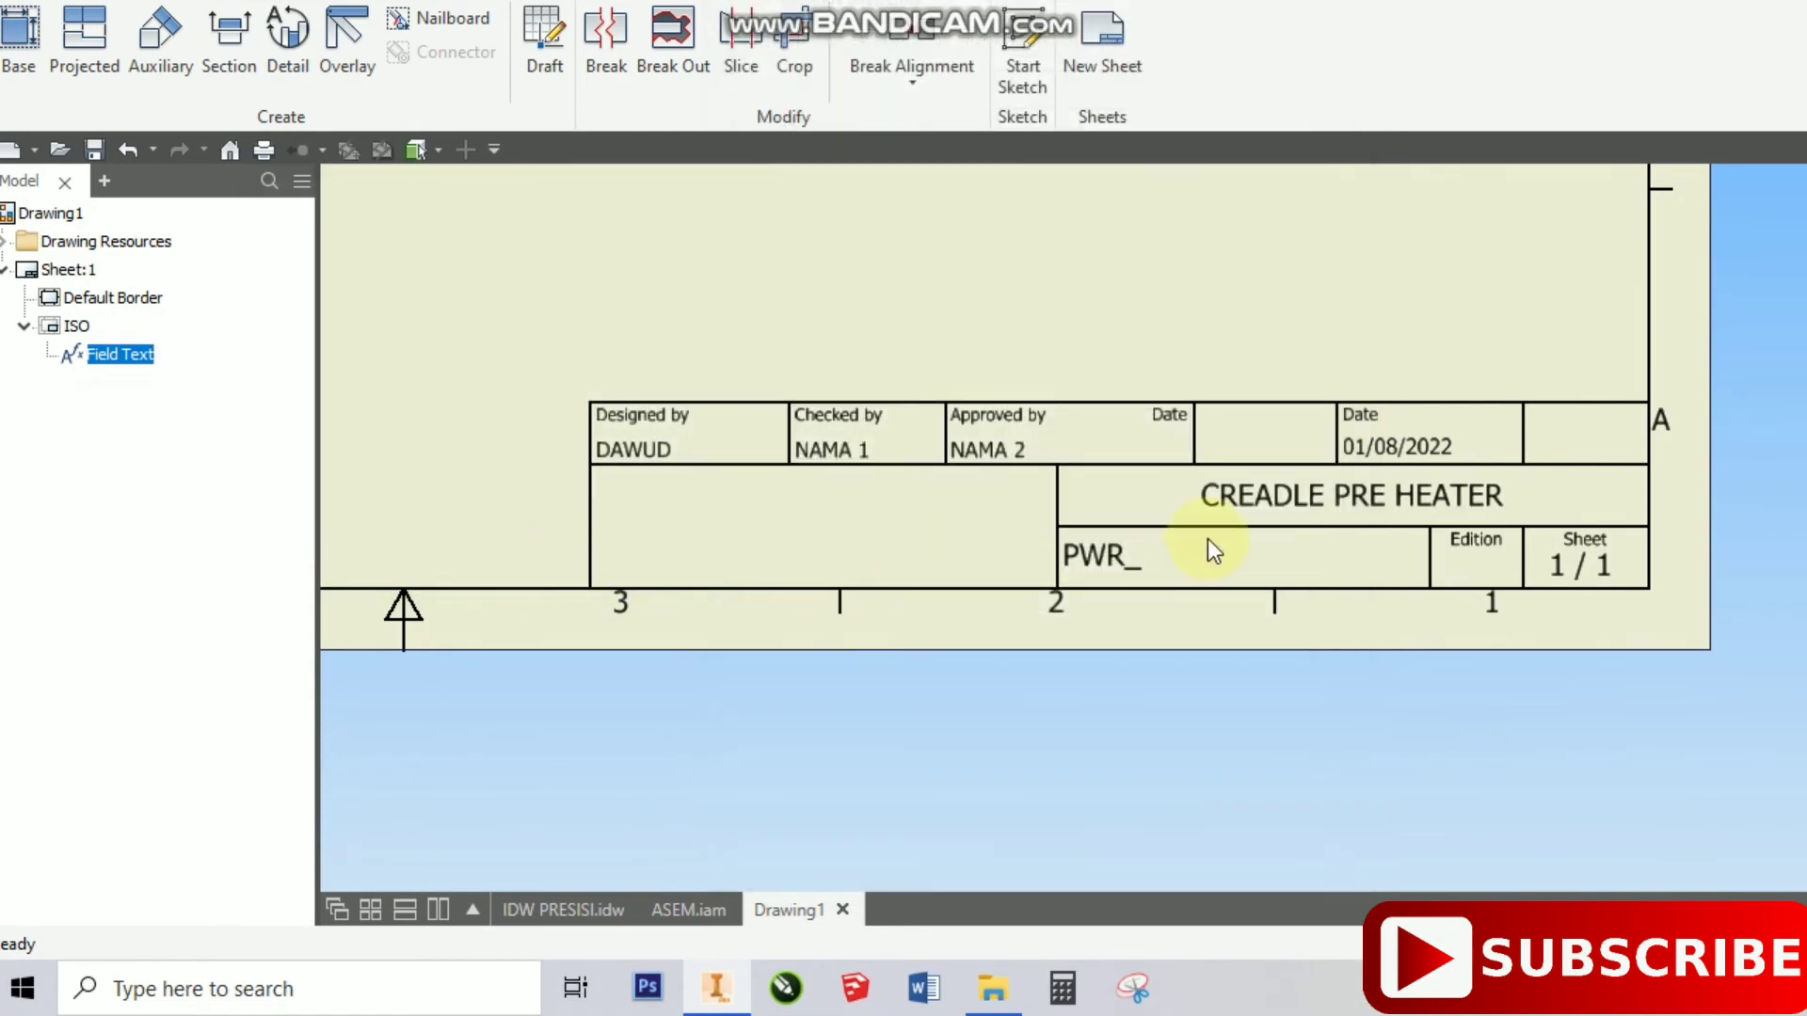
# - Reopen Drawing1's iProperties from the title block's field text, set the company to NAMA USAHA KITA and accept the iProperties
pyautogui.click(900, 519)
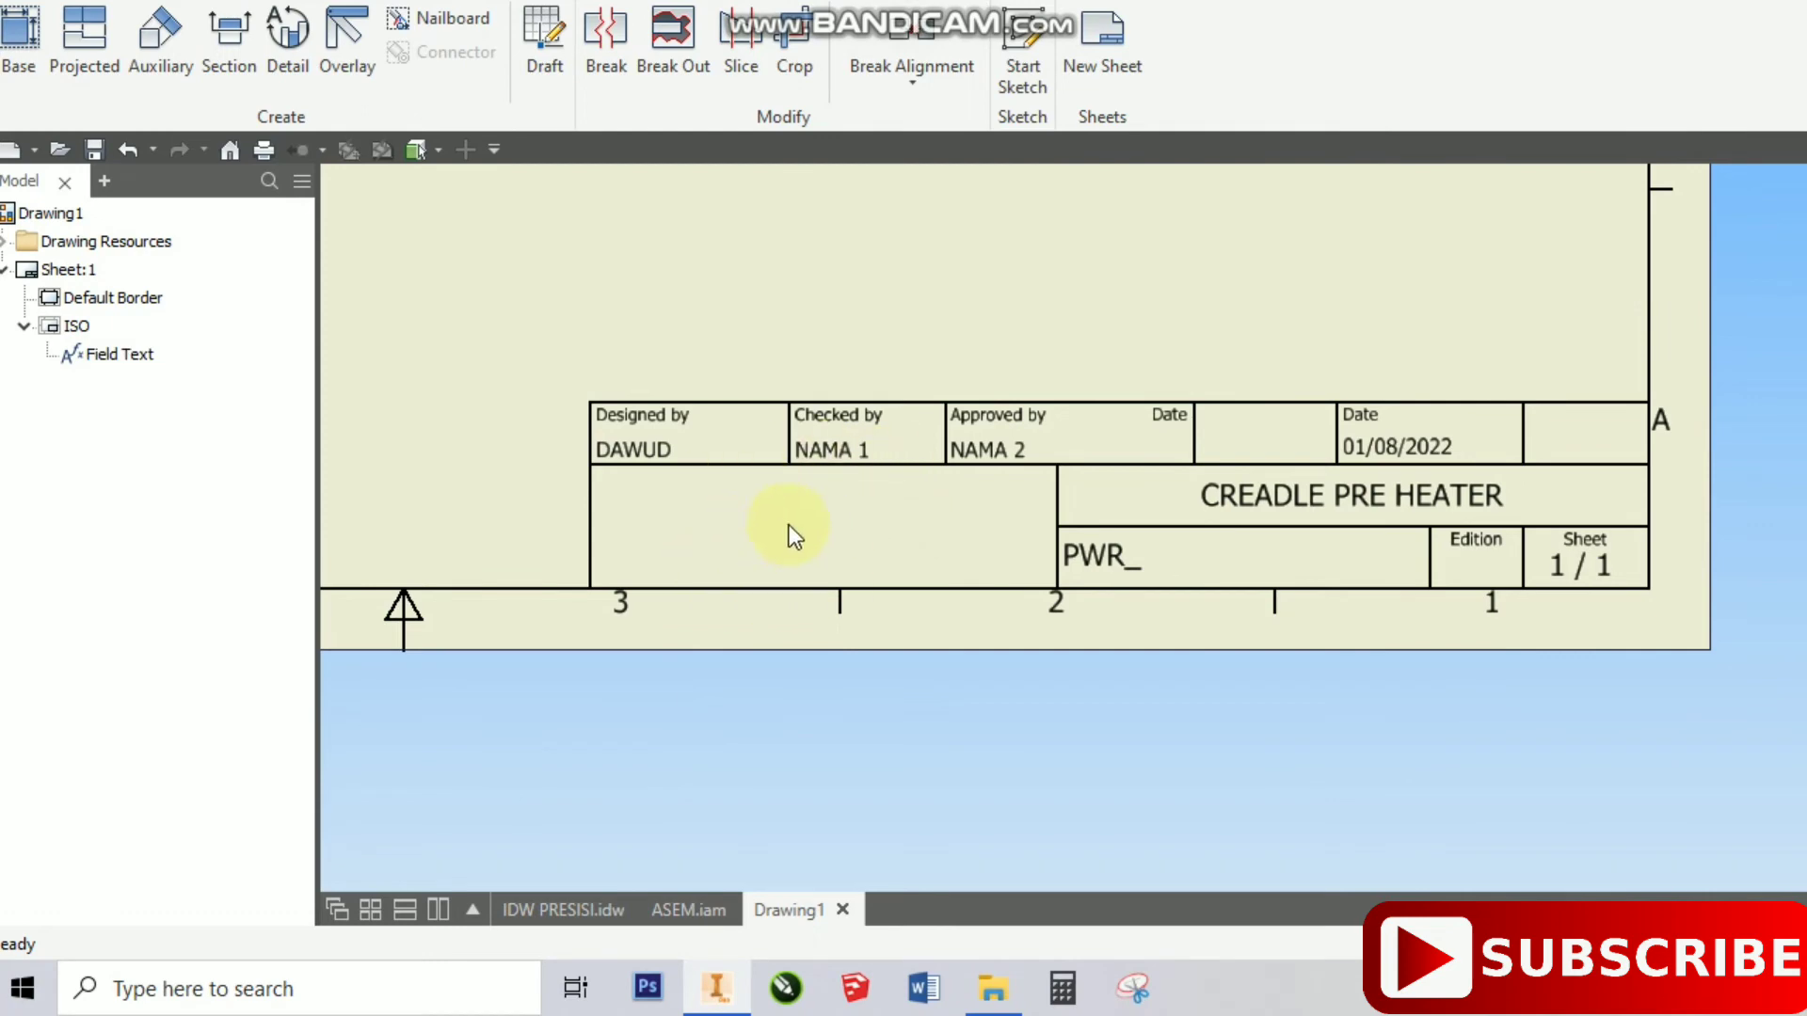
pyautogui.doubleClick(119, 354)
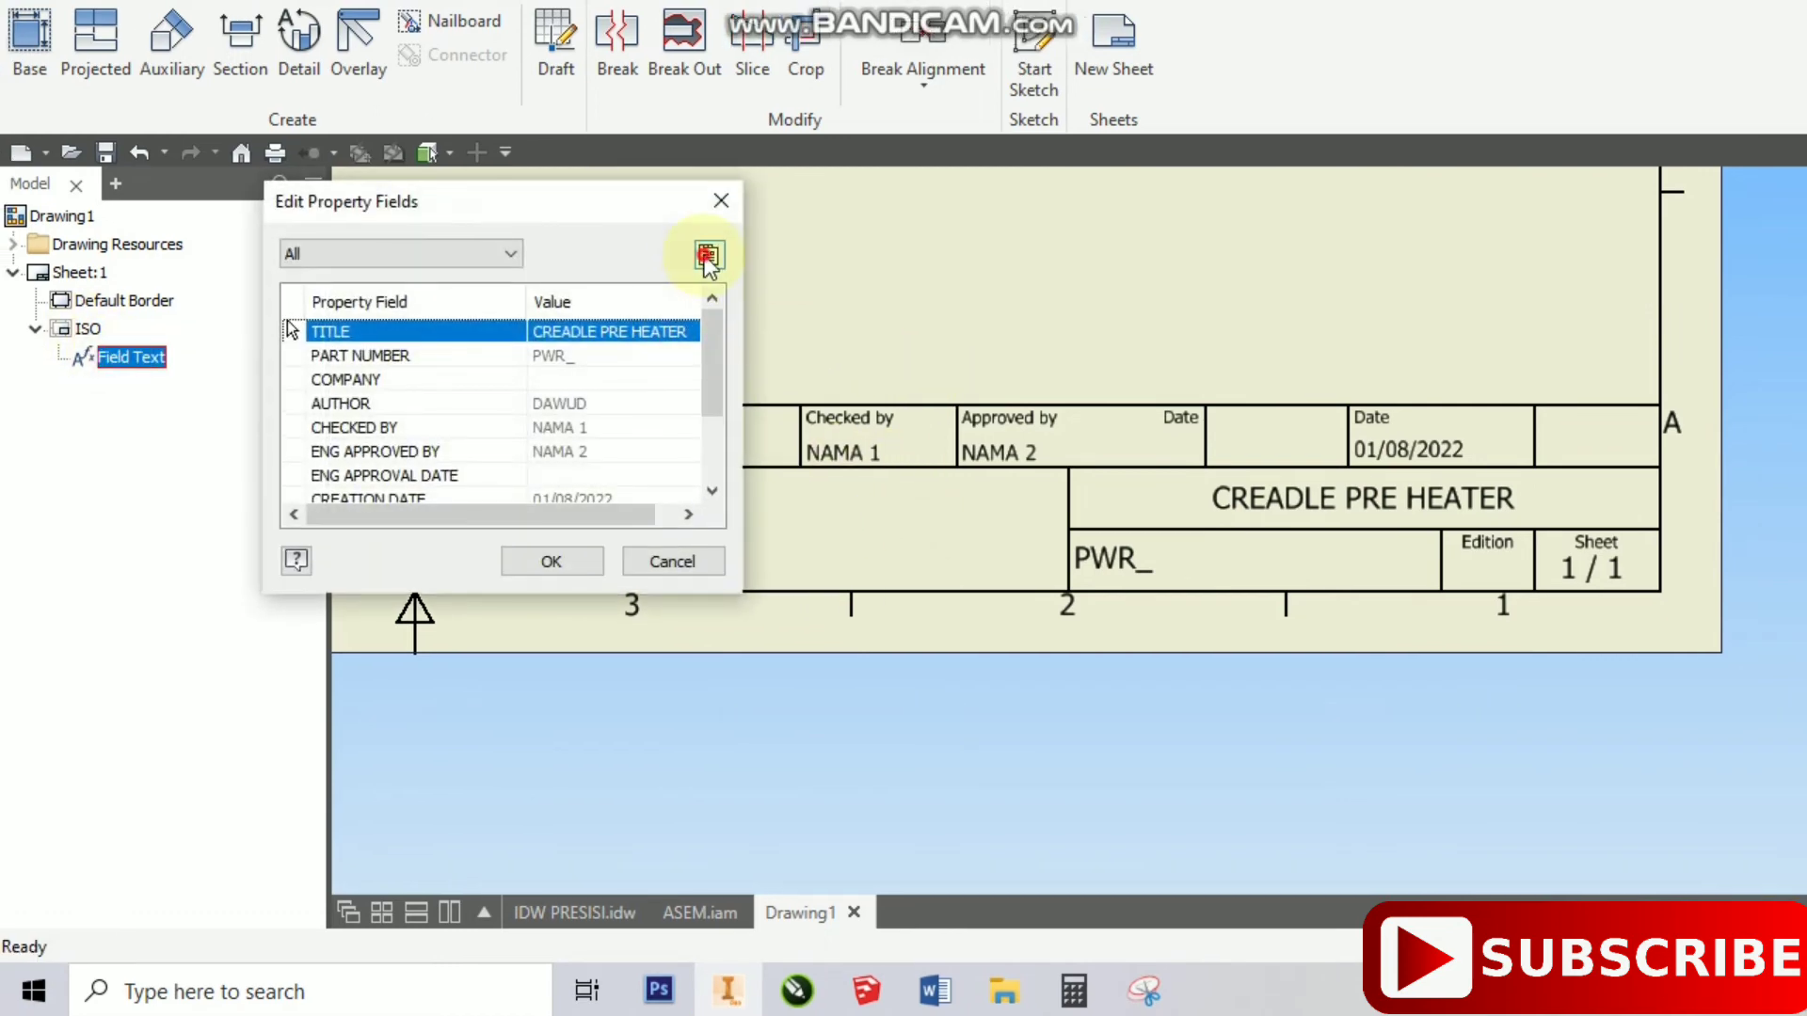
pyautogui.click(708, 256)
pyautogui.click(854, 34)
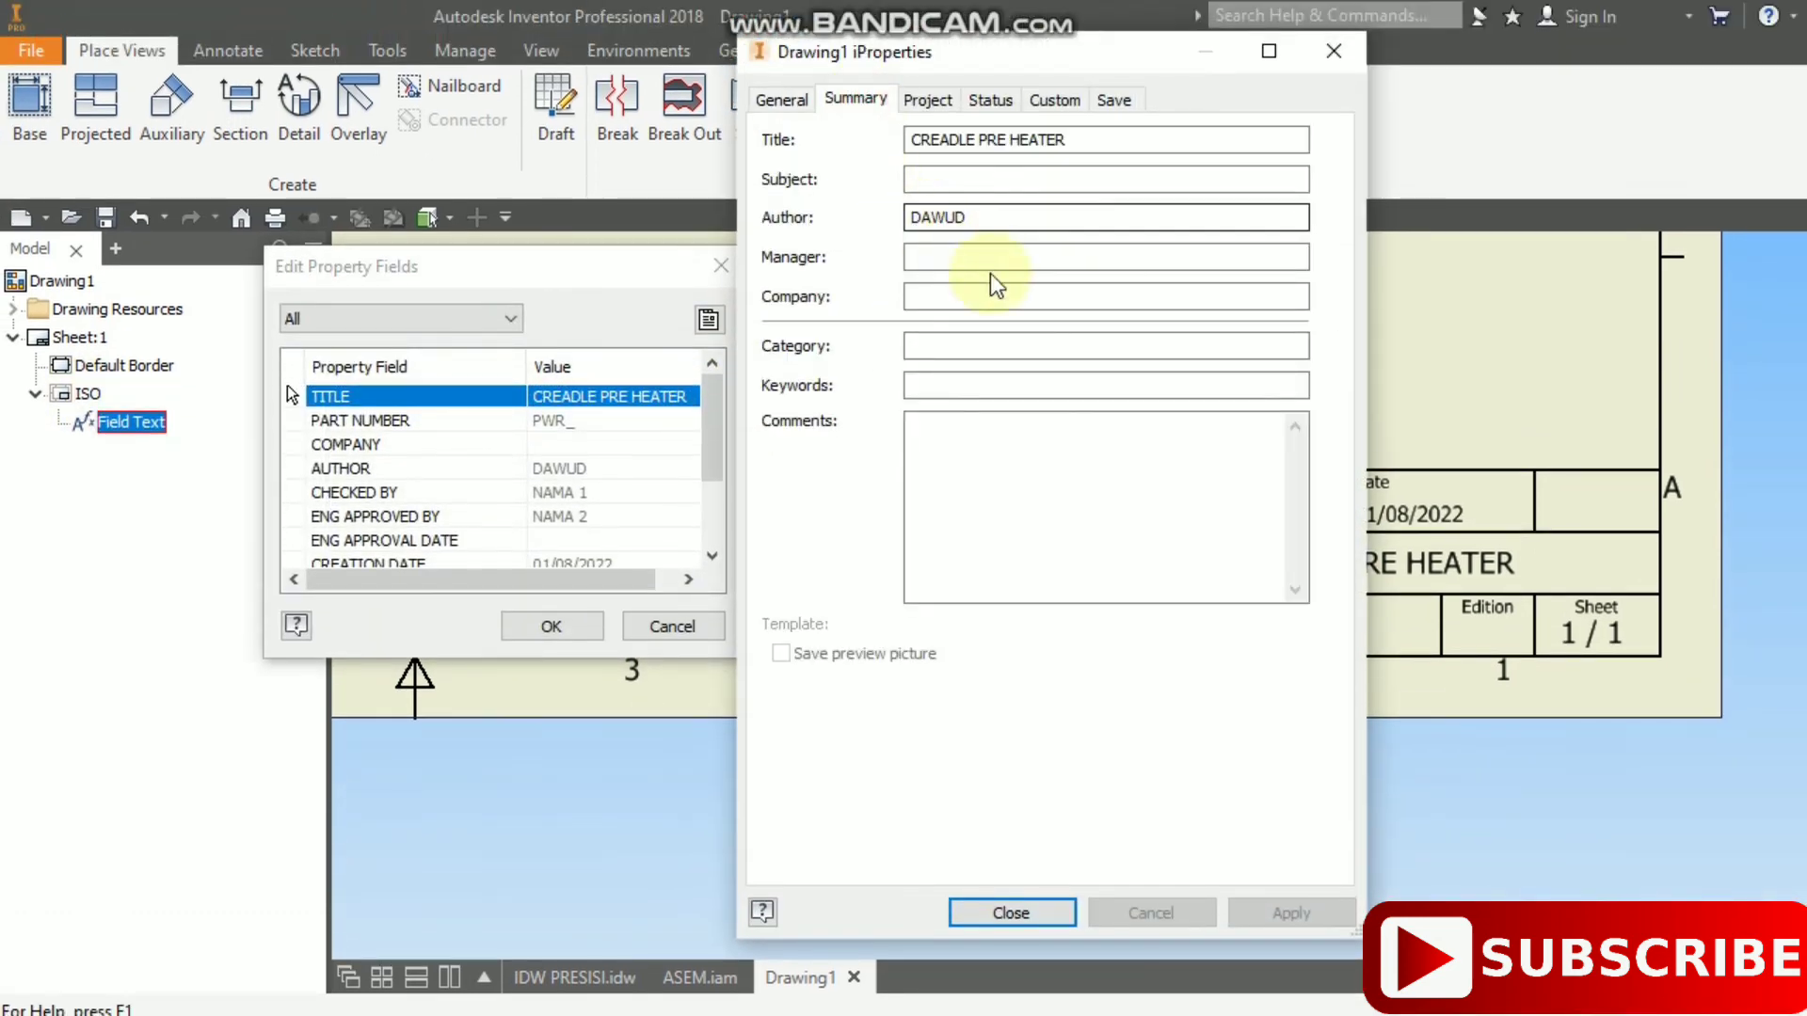
pyautogui.click(944, 296)
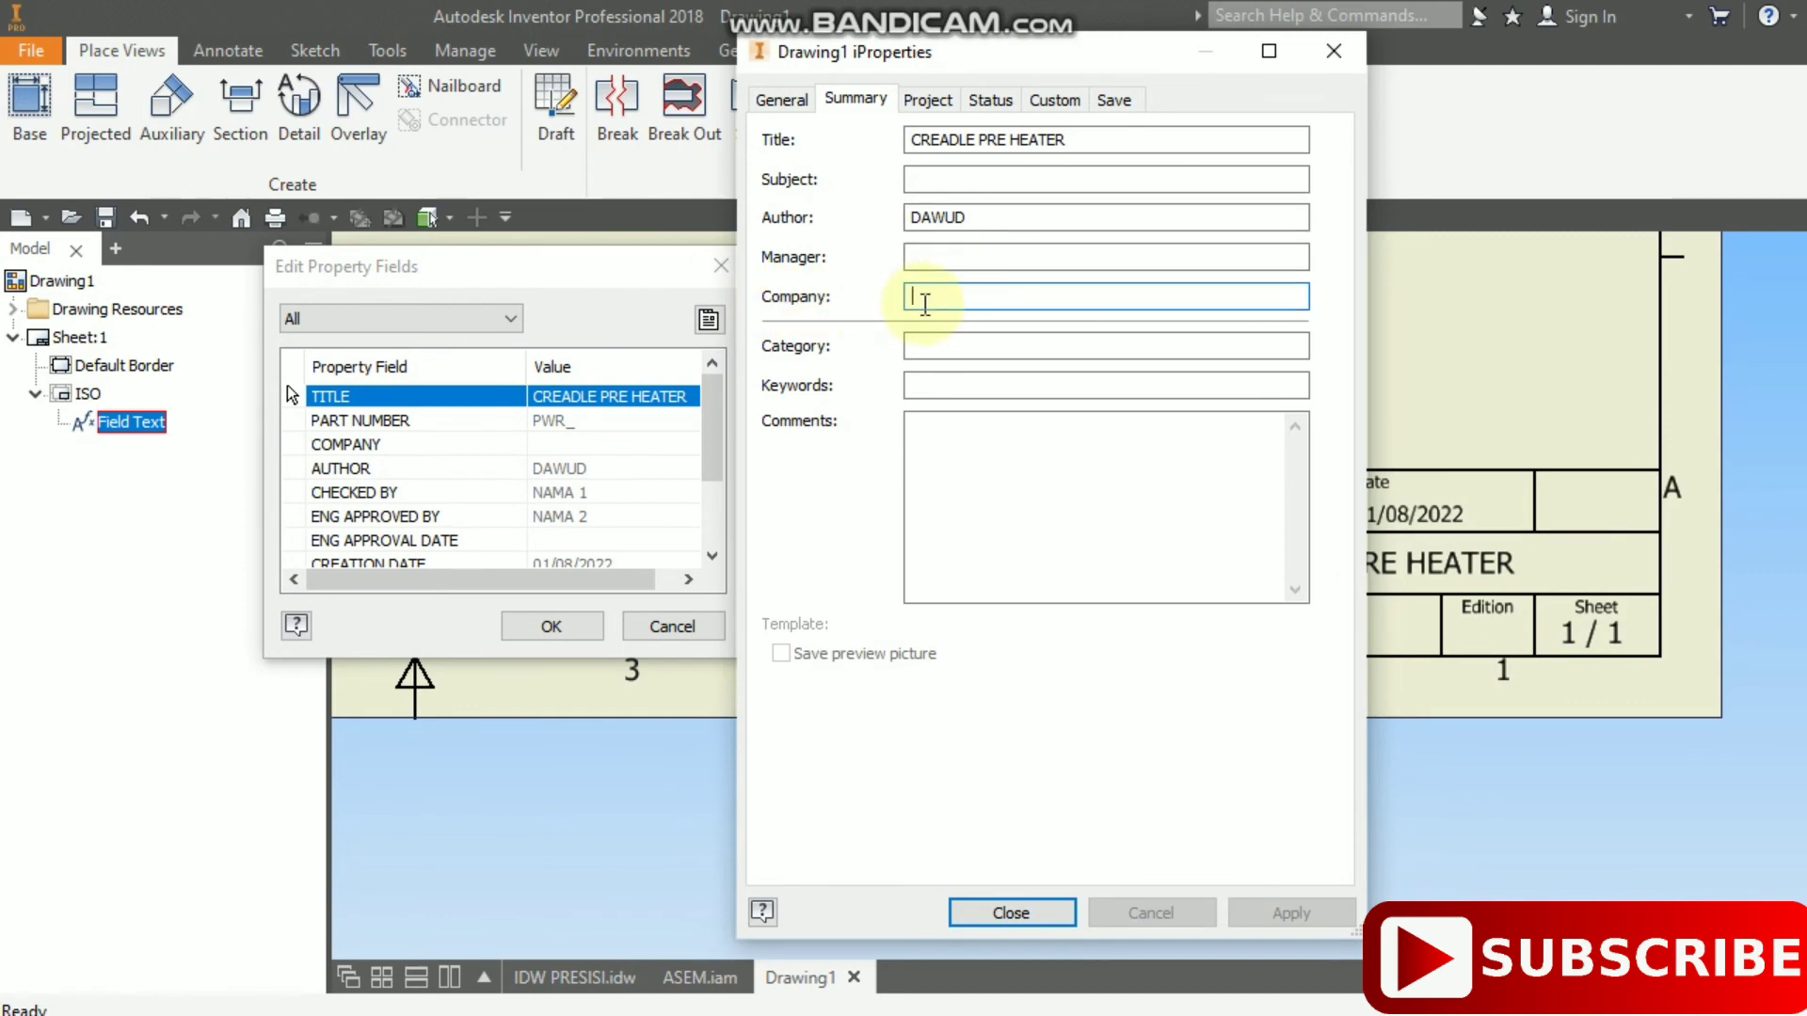
pyautogui.write('NAMA USA')
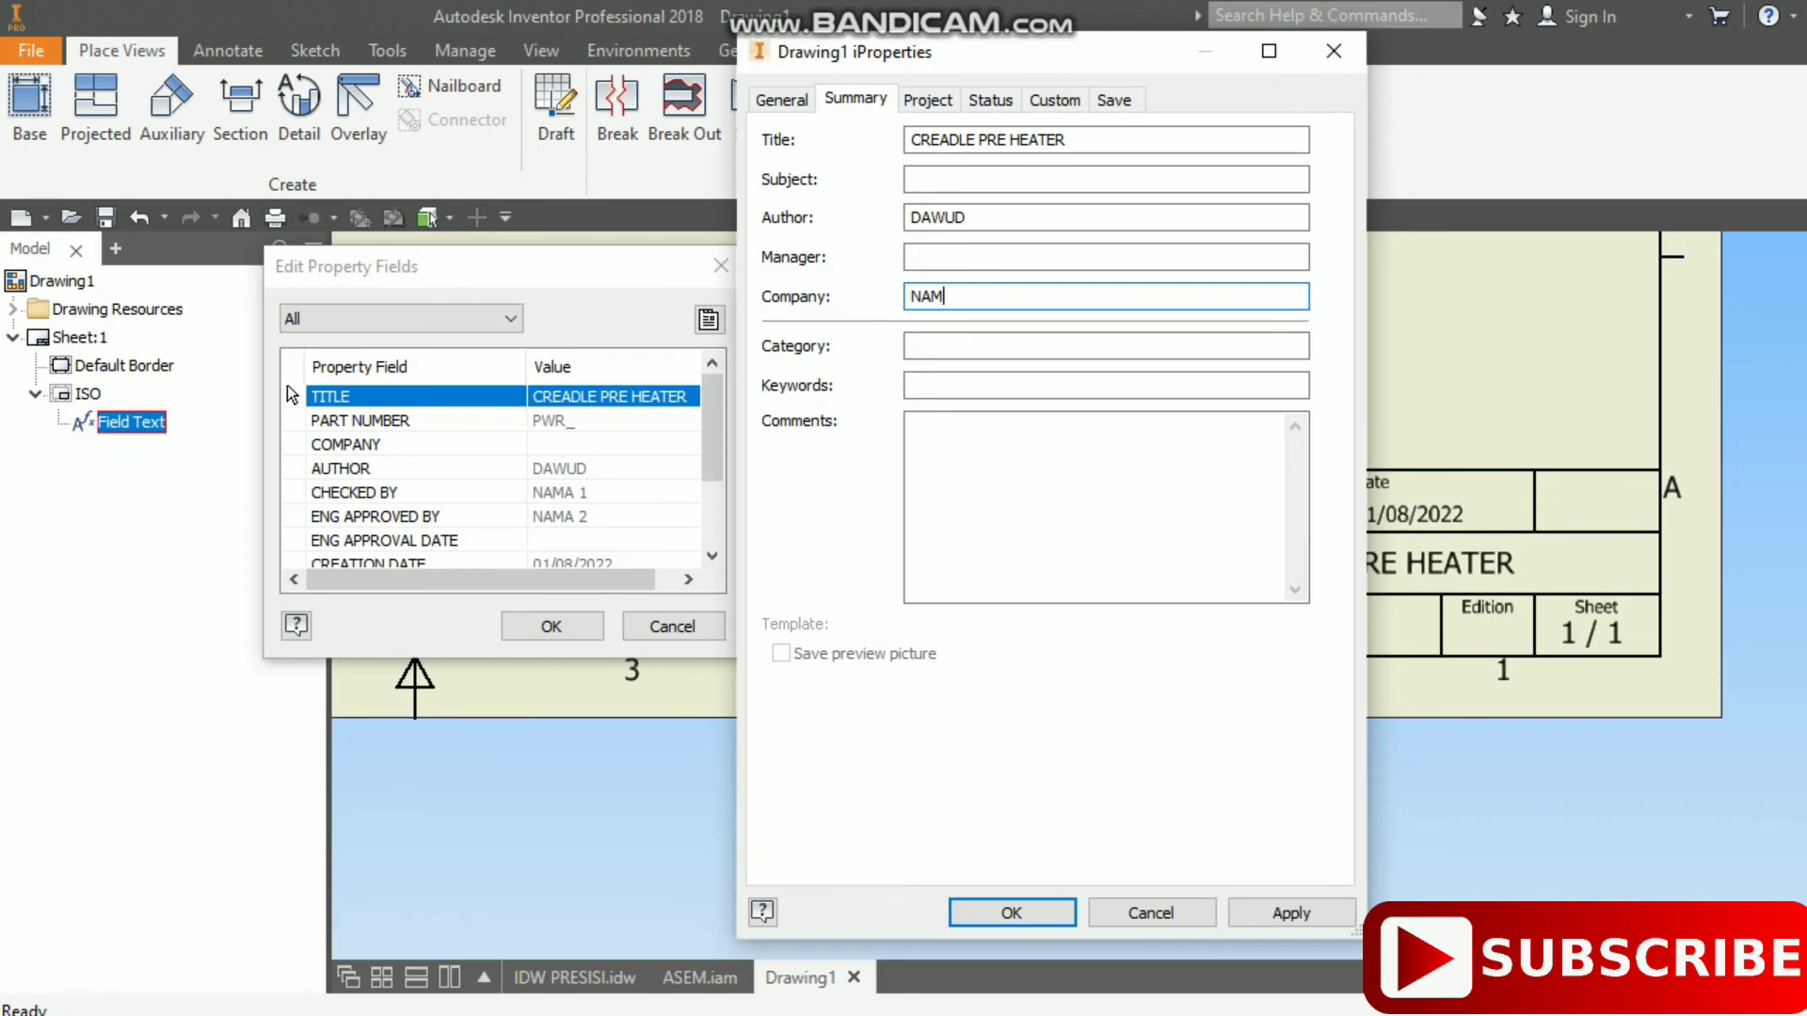
pyautogui.write('HA KITA')
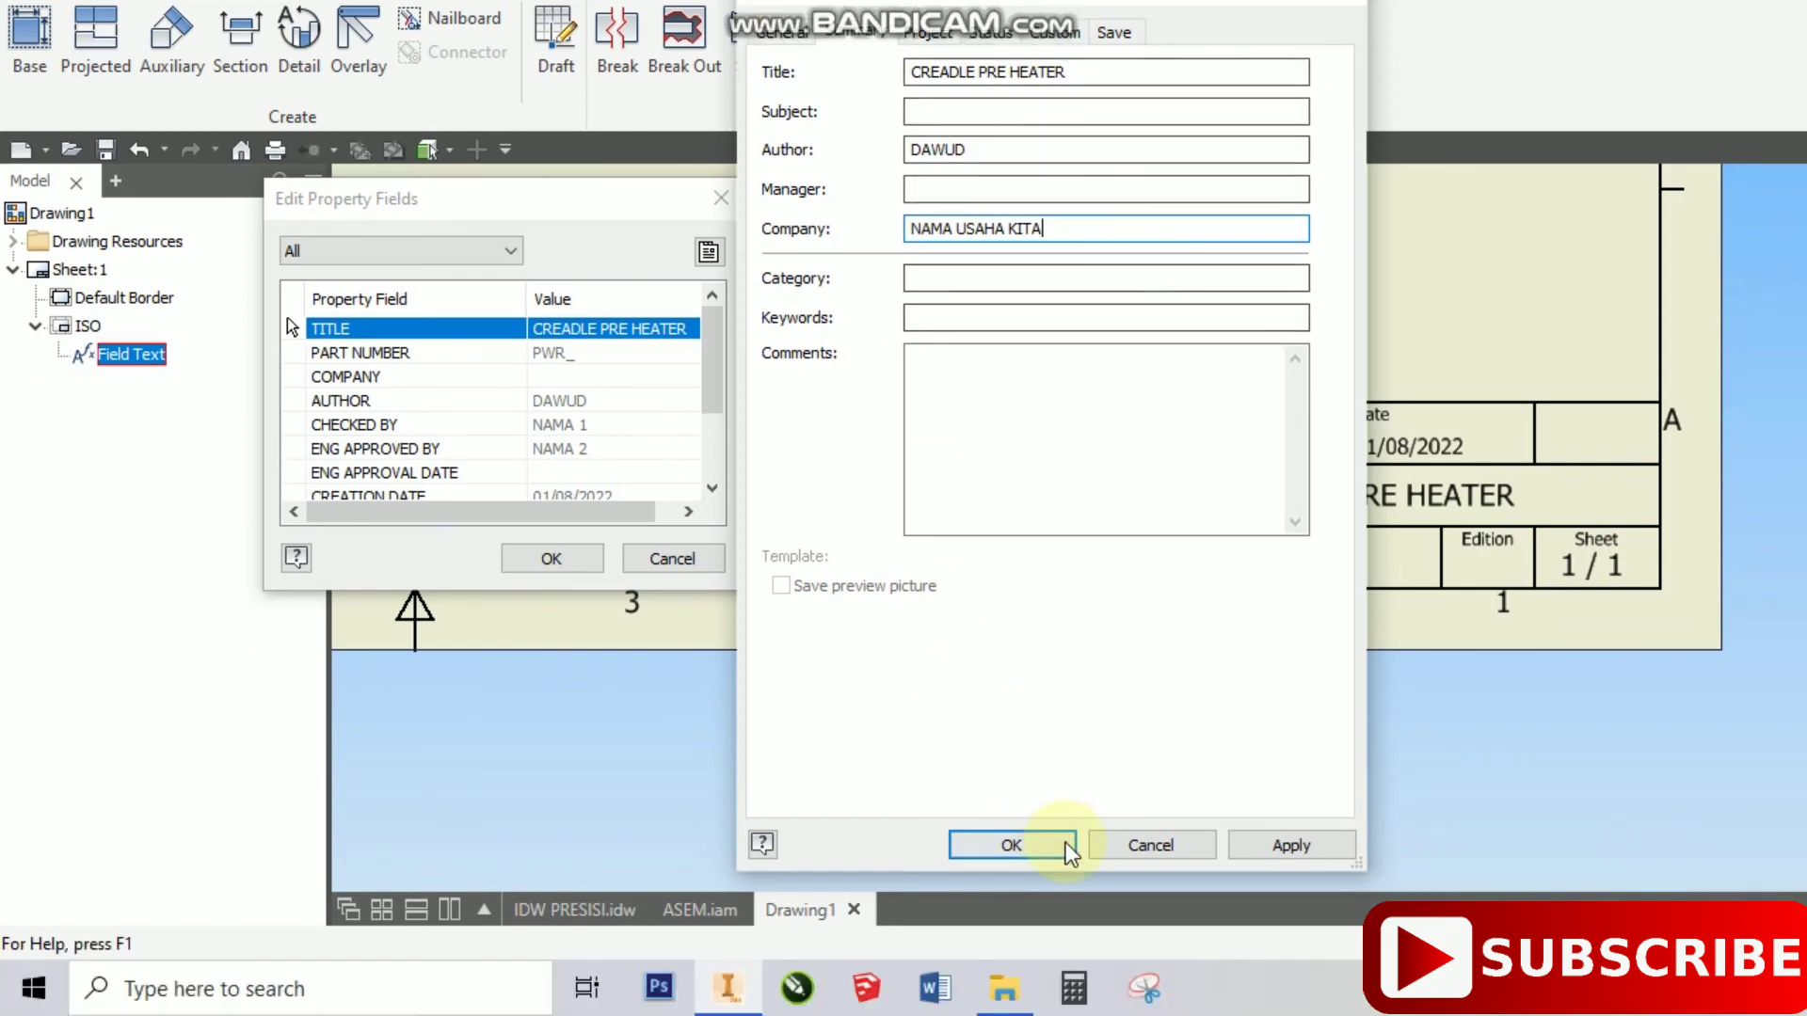
pyautogui.click(1062, 915)
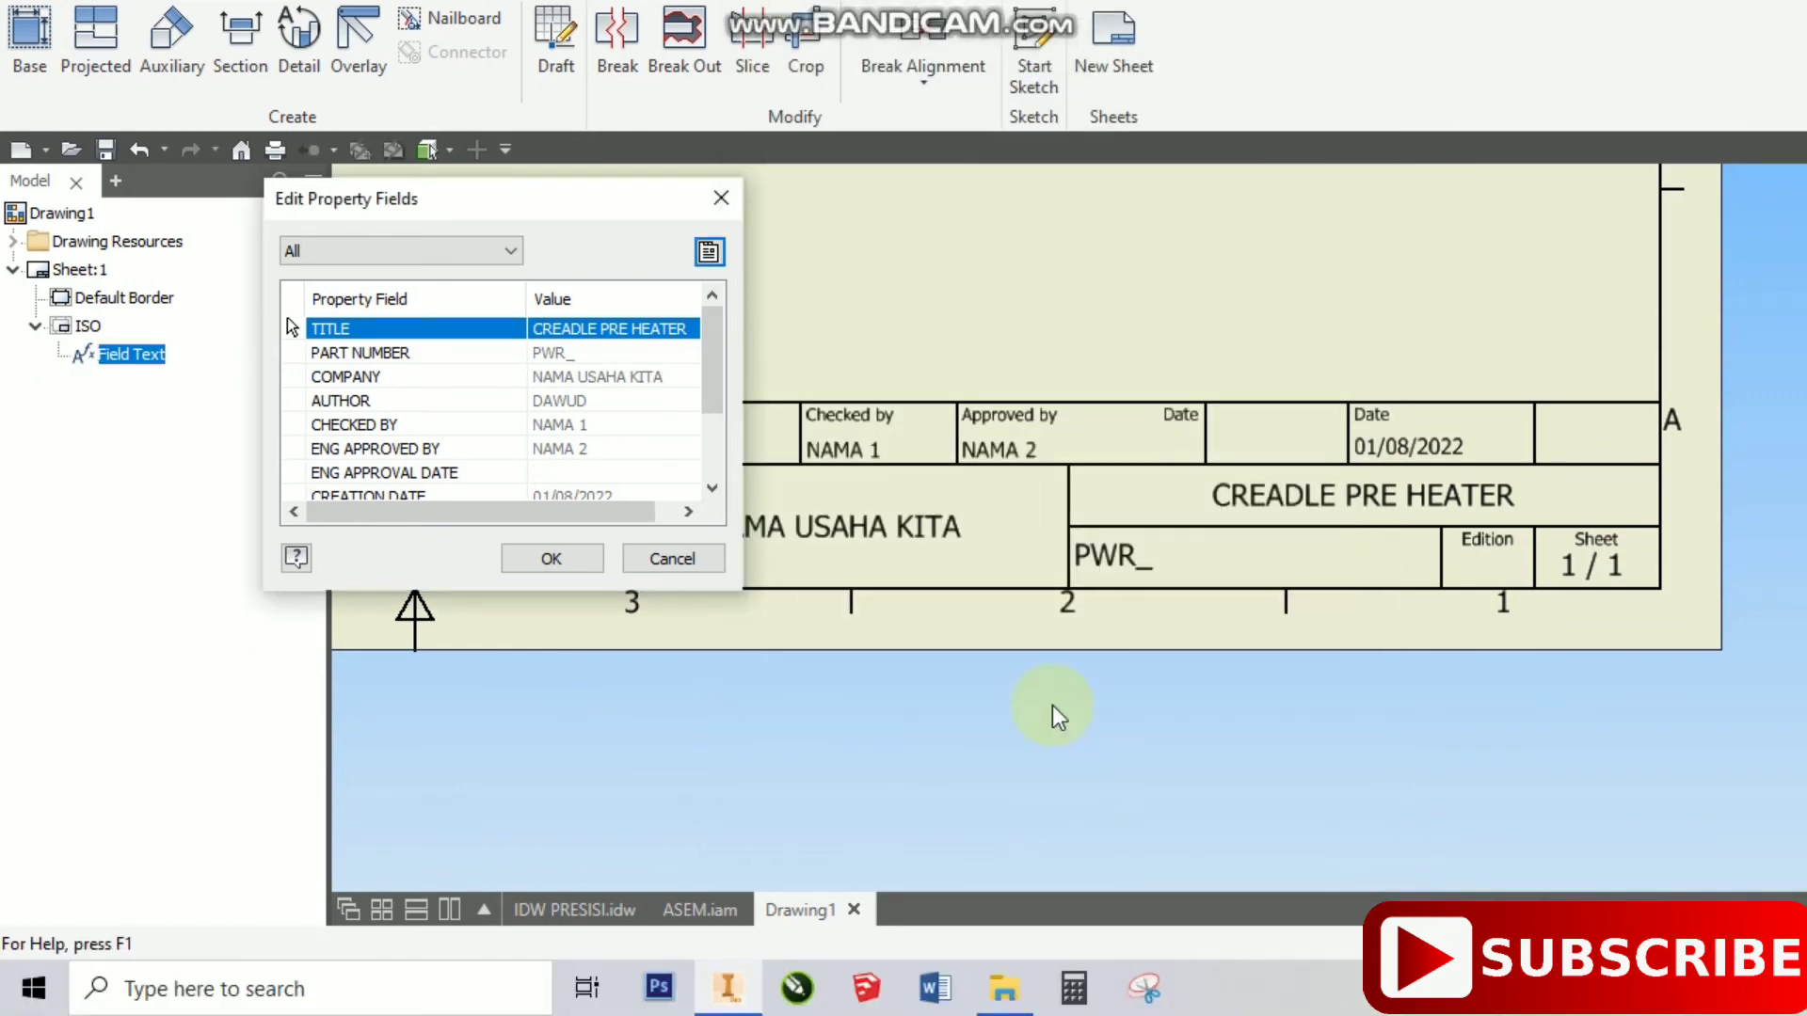
# - Accept the title block's property fields and review the completed ISO title block in Drawing1
pyautogui.click(565, 562)
pyautogui.click(951, 337)
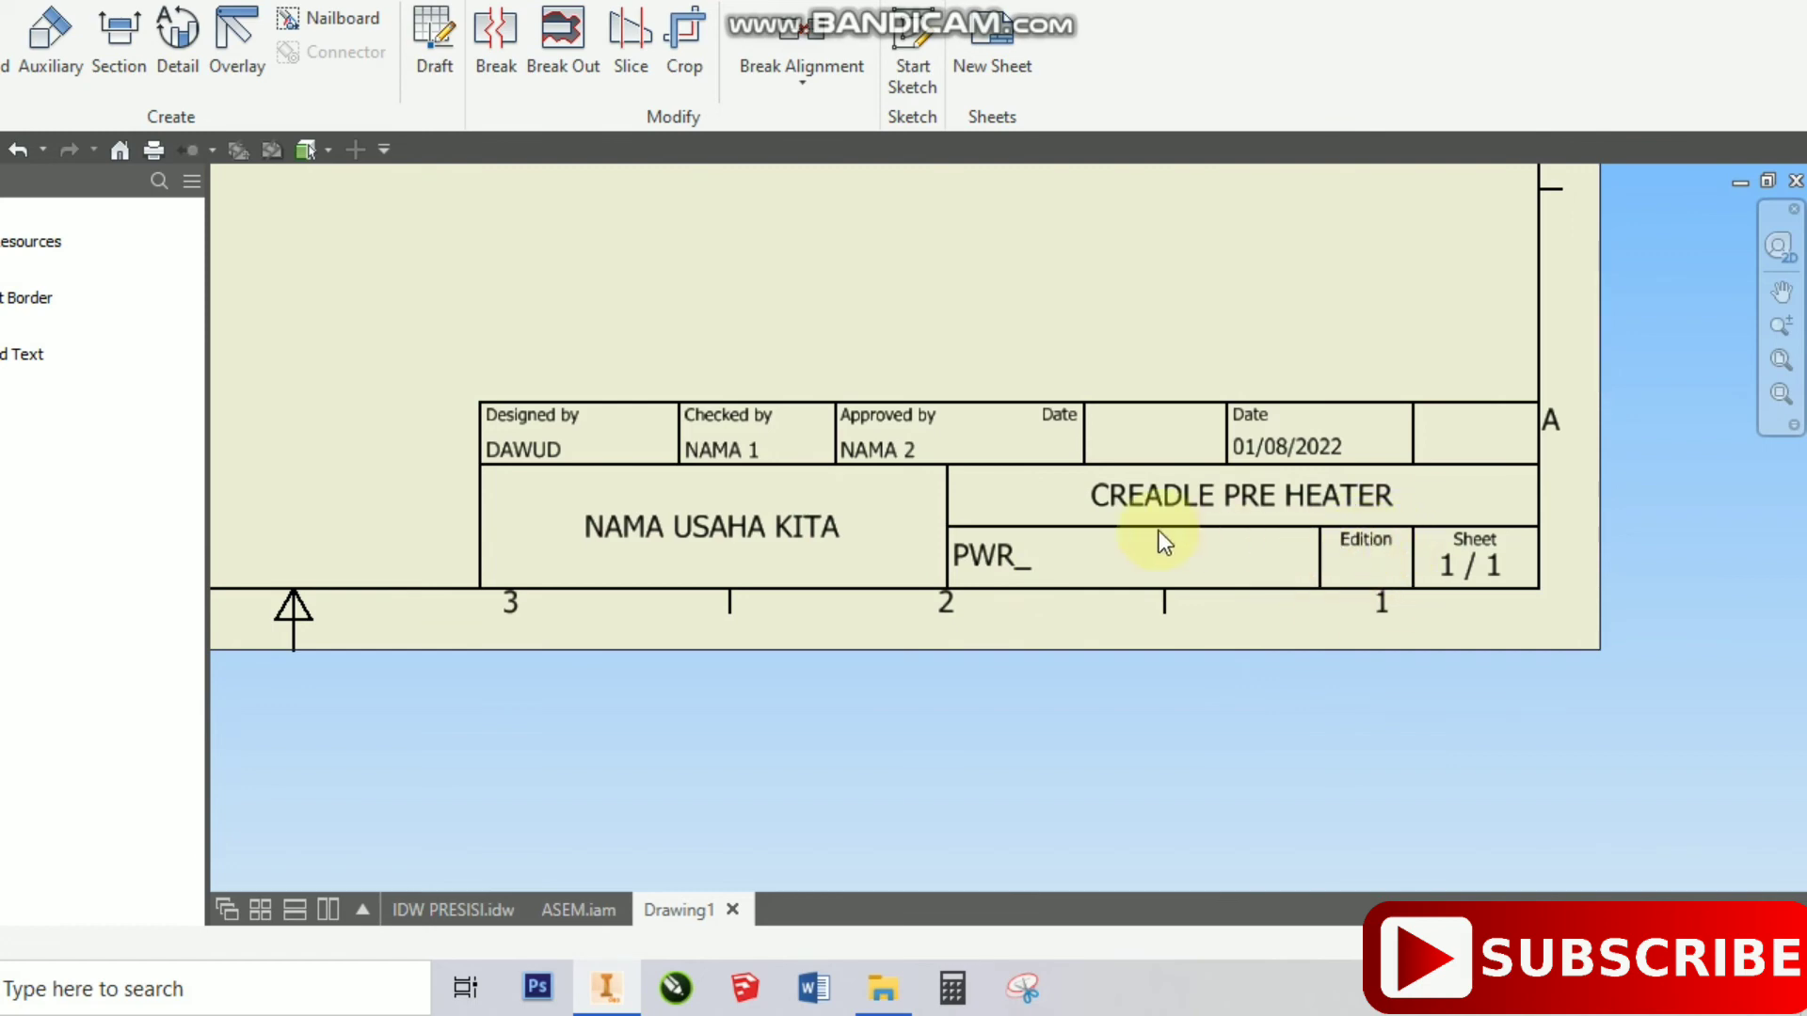
pyautogui.click(798, 525)
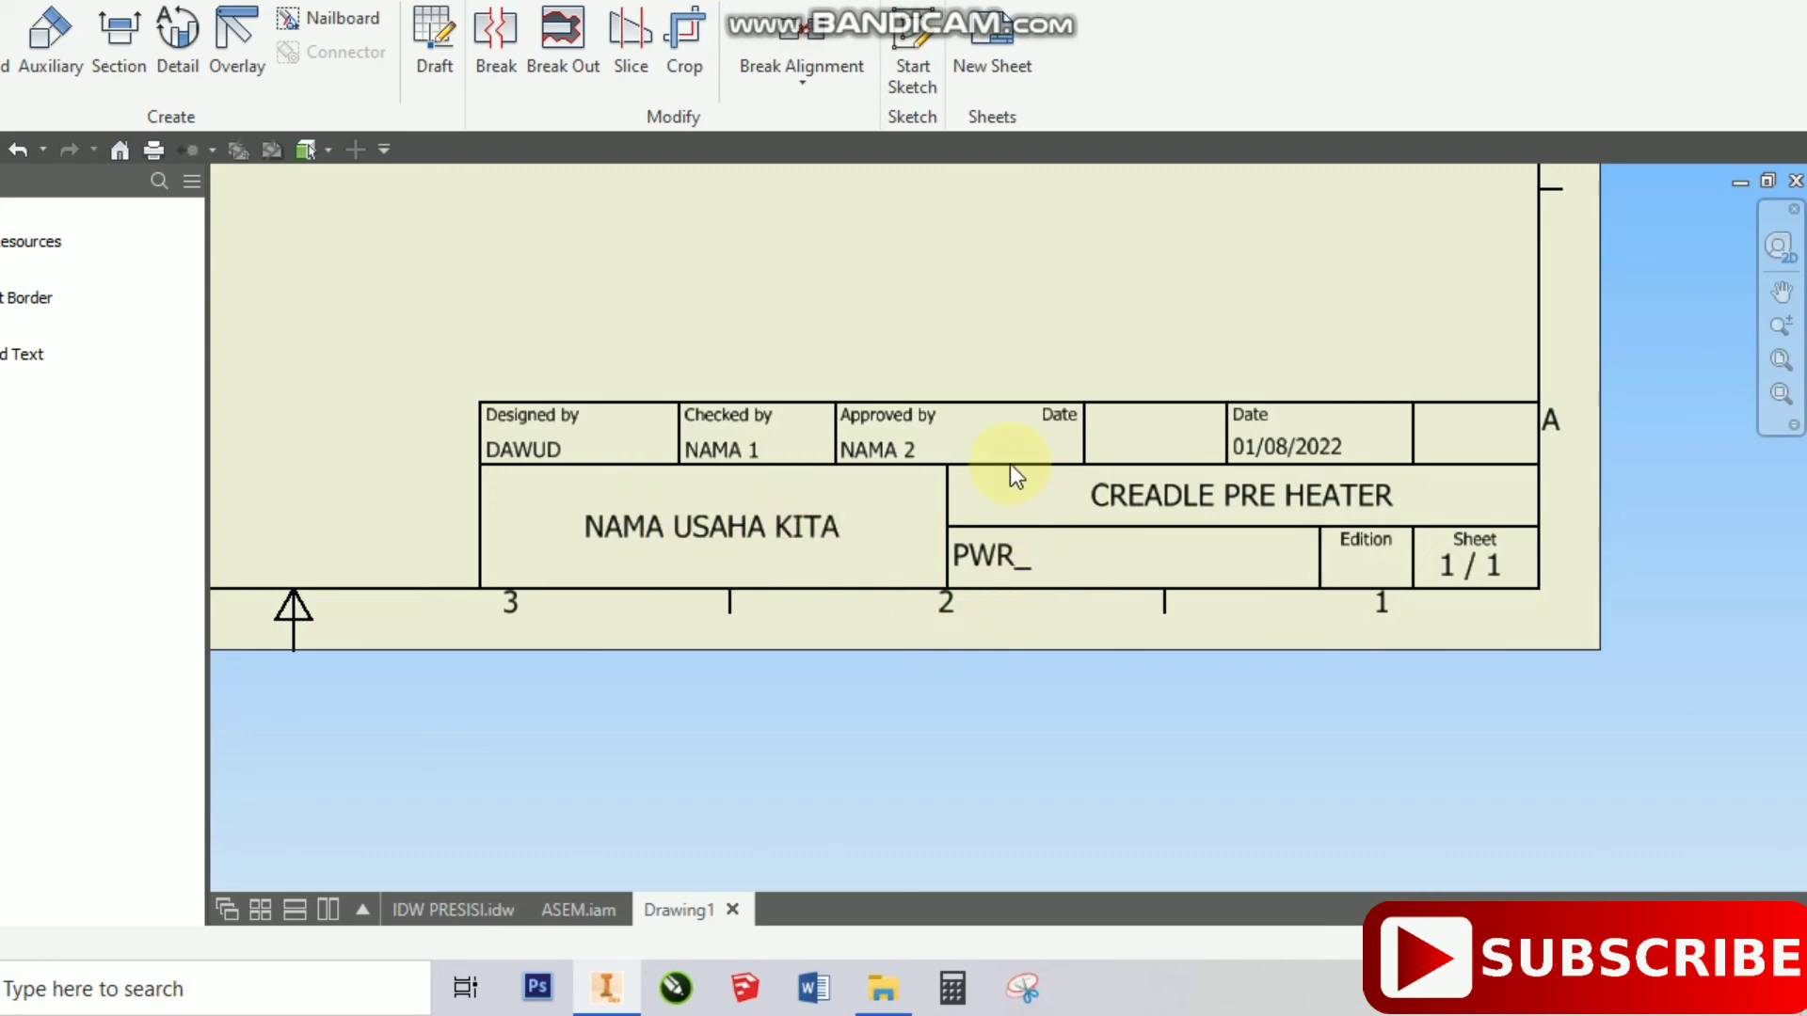
pyautogui.scroll(3, 1009, 461)
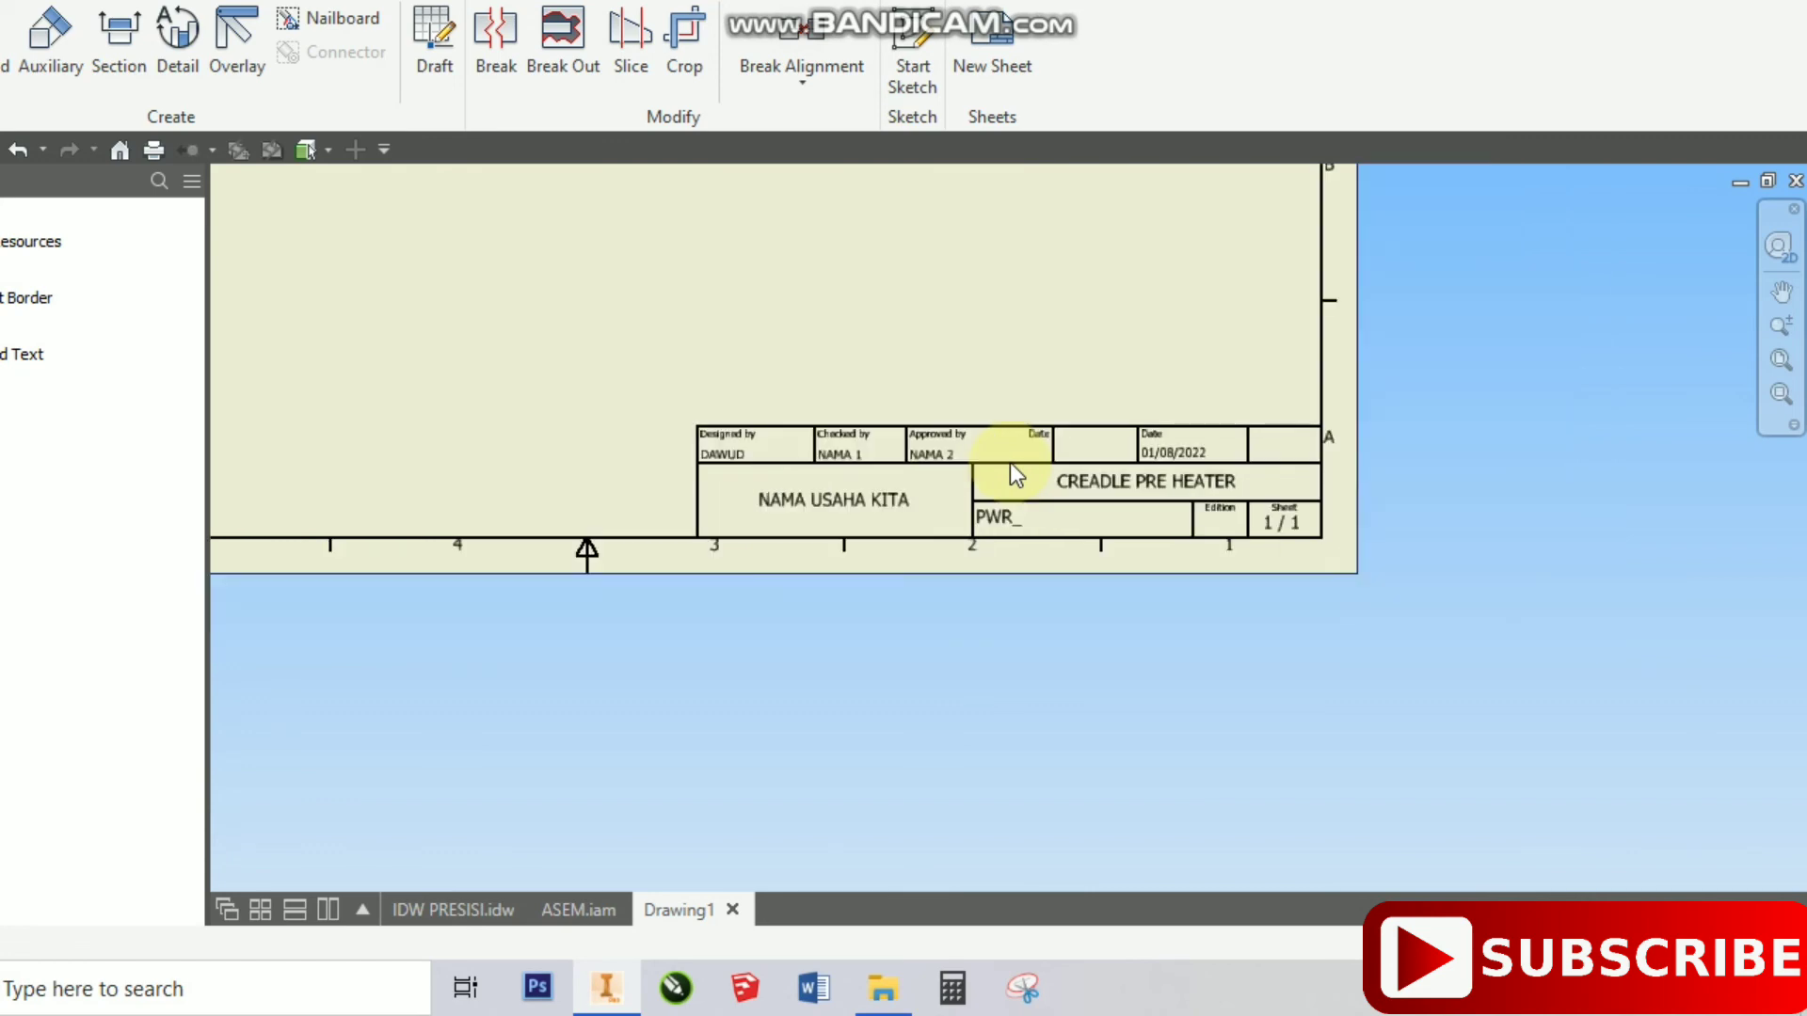
pyautogui.scroll(-4, 969, 523)
pyautogui.moveTo(970, 433); pyautogui.dragTo(959, 460, button='middle')
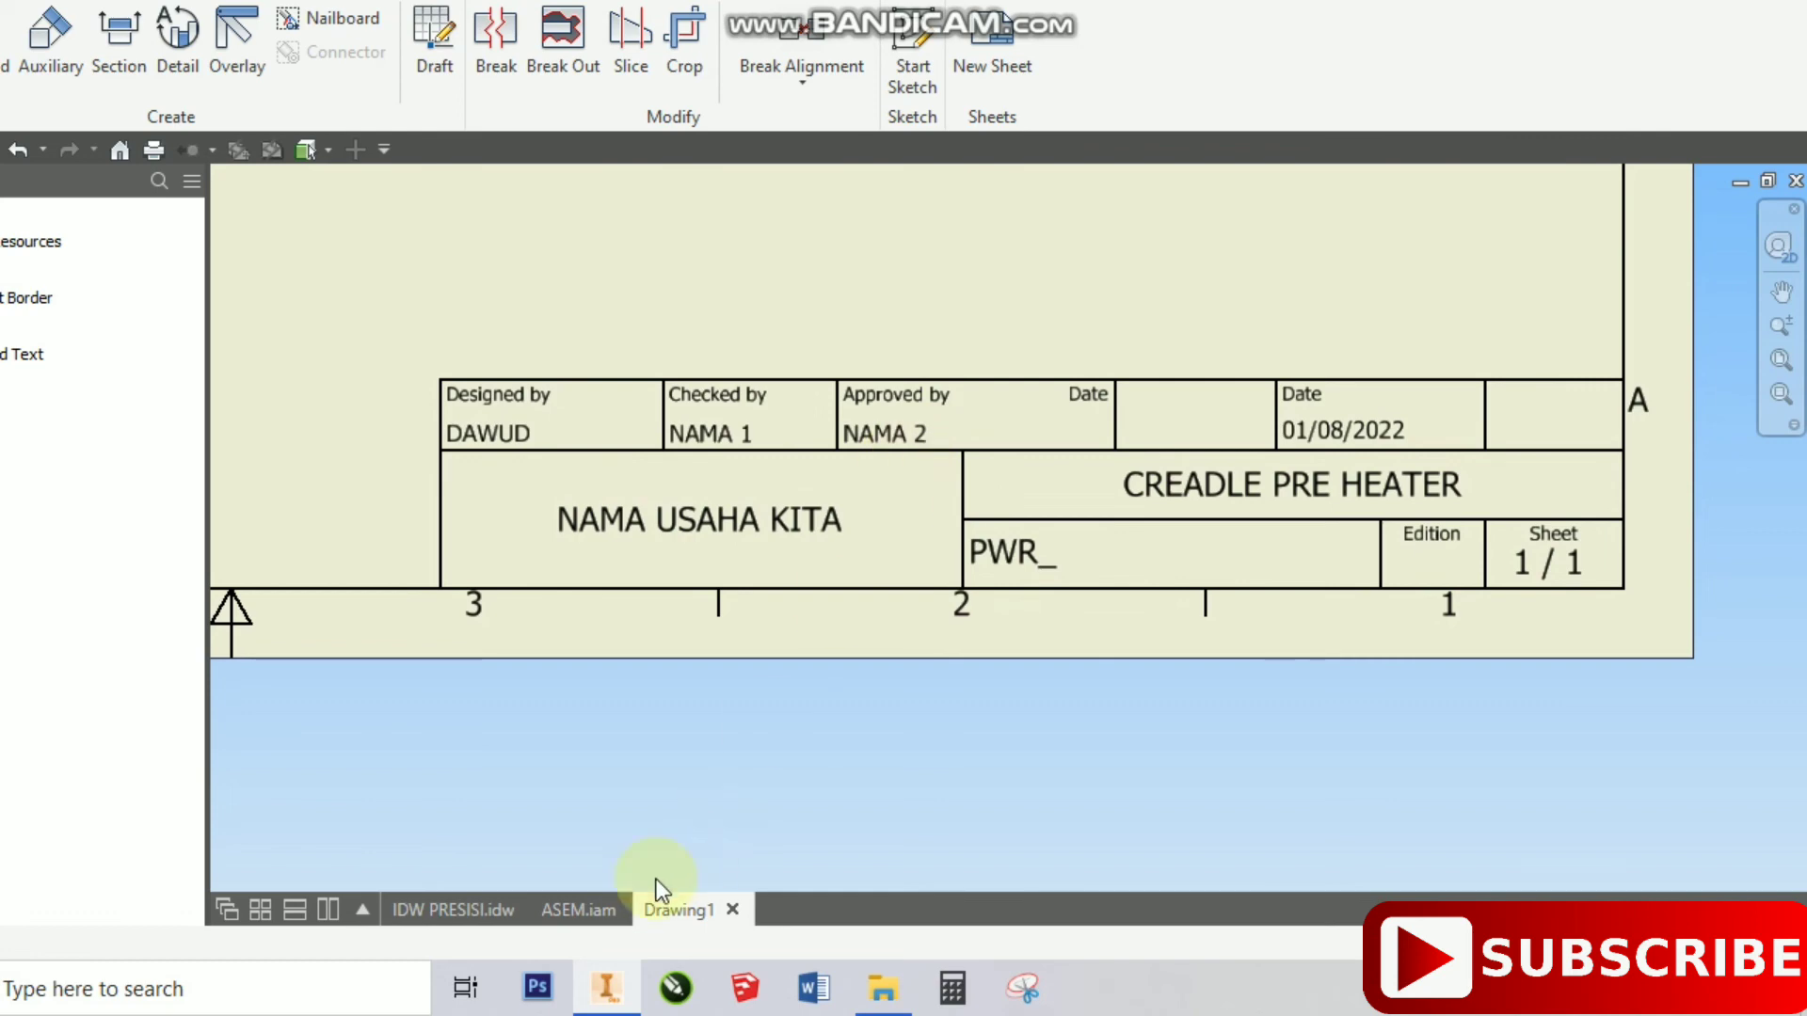
# - Switch to IDW PRESISI.idw and examine its custom title block, including the logos, signatory rows, title and drawing number
pyautogui.moveTo(454, 919)
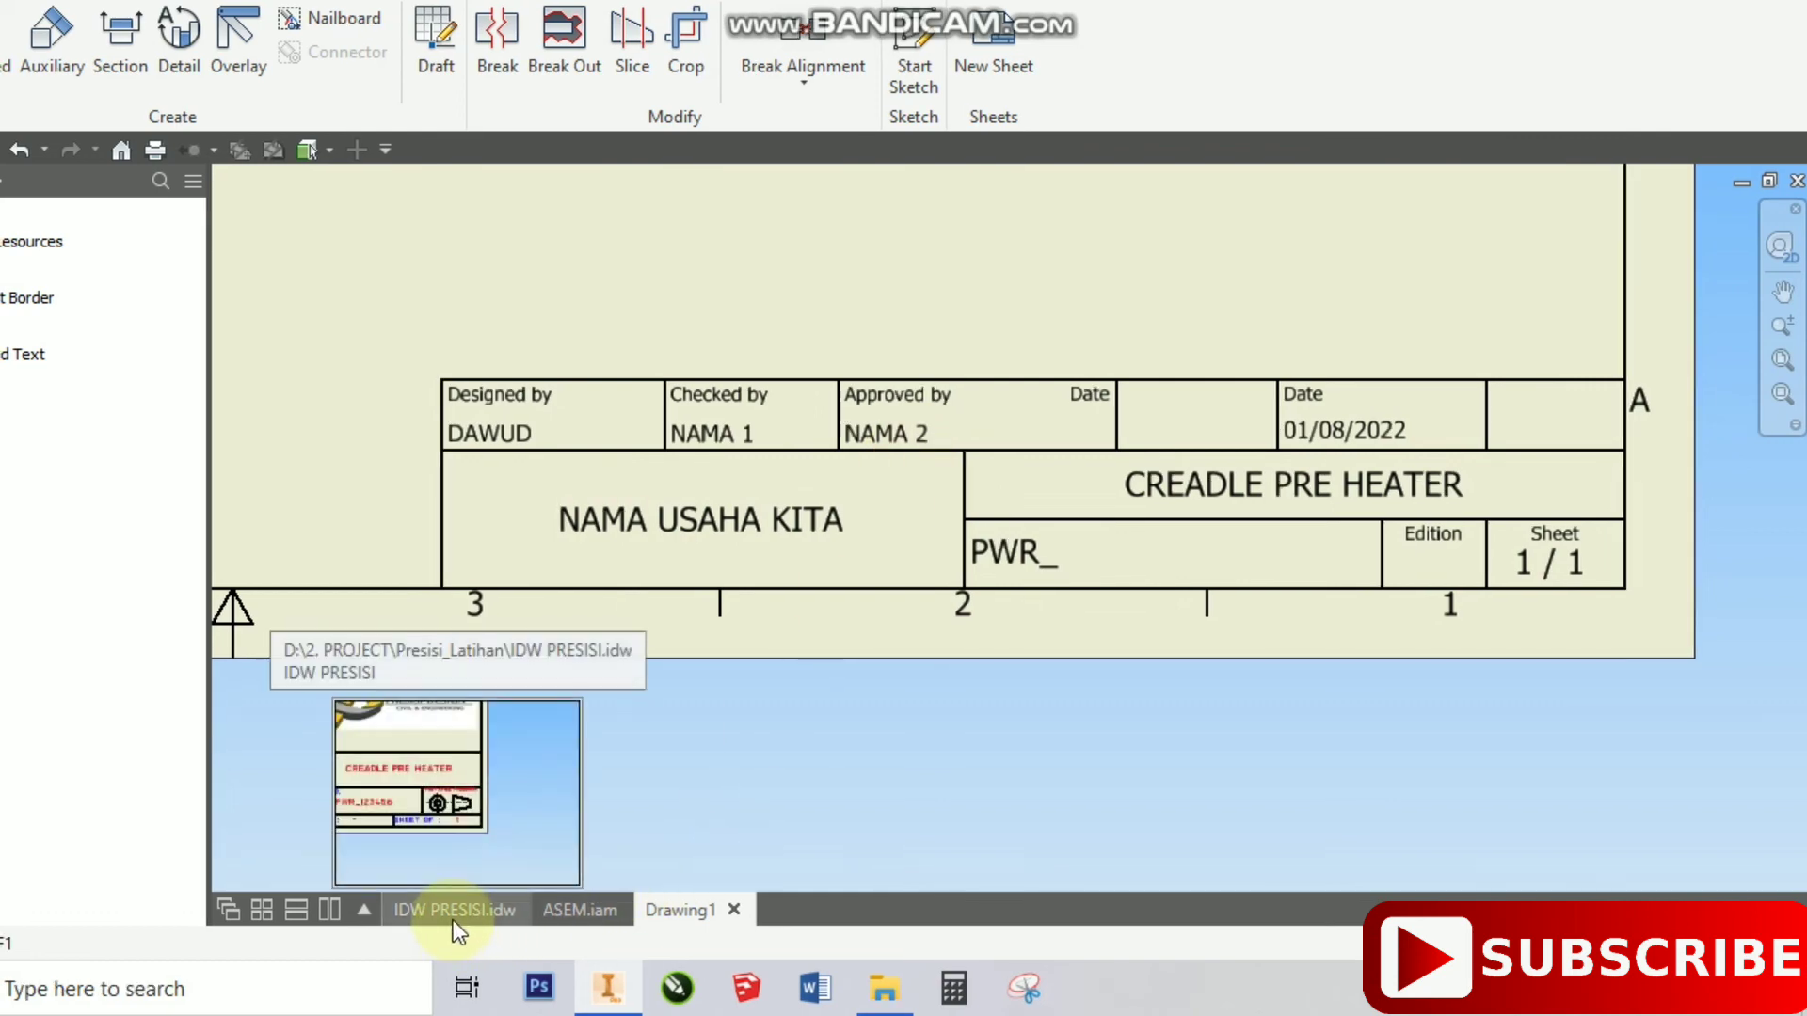
pyautogui.click(454, 919)
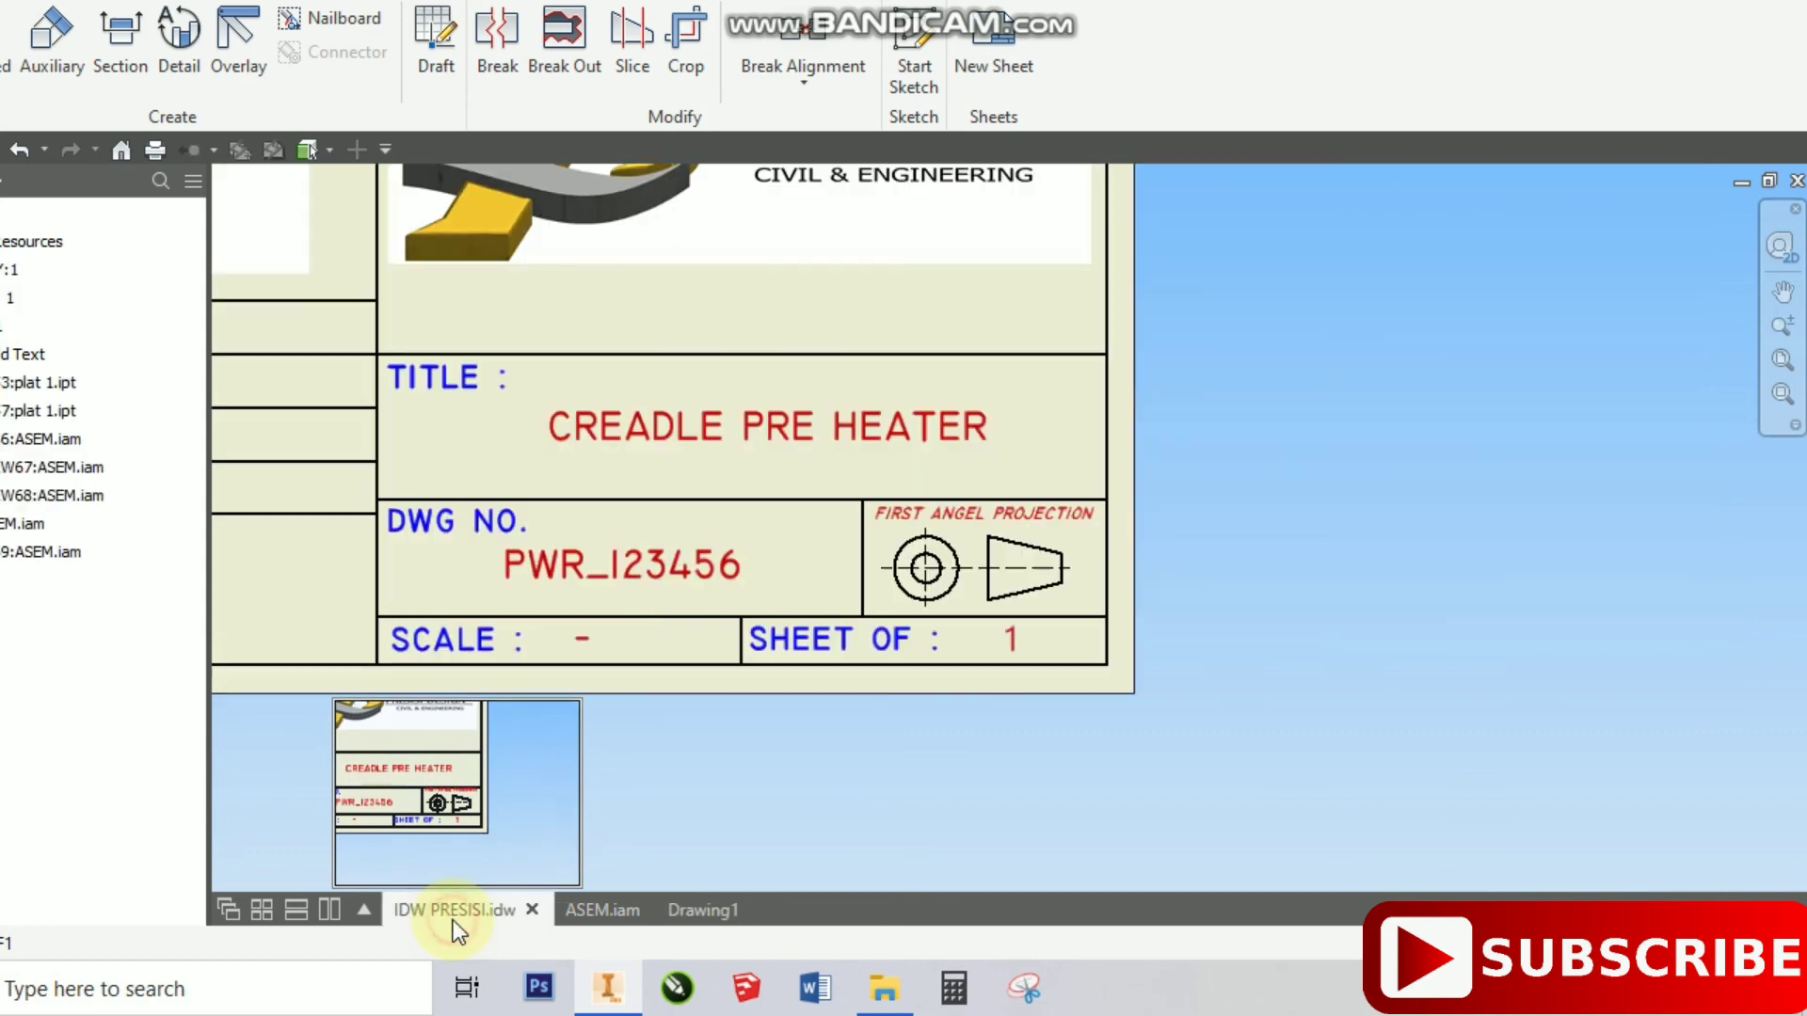
pyautogui.scroll(-3, 835, 565)
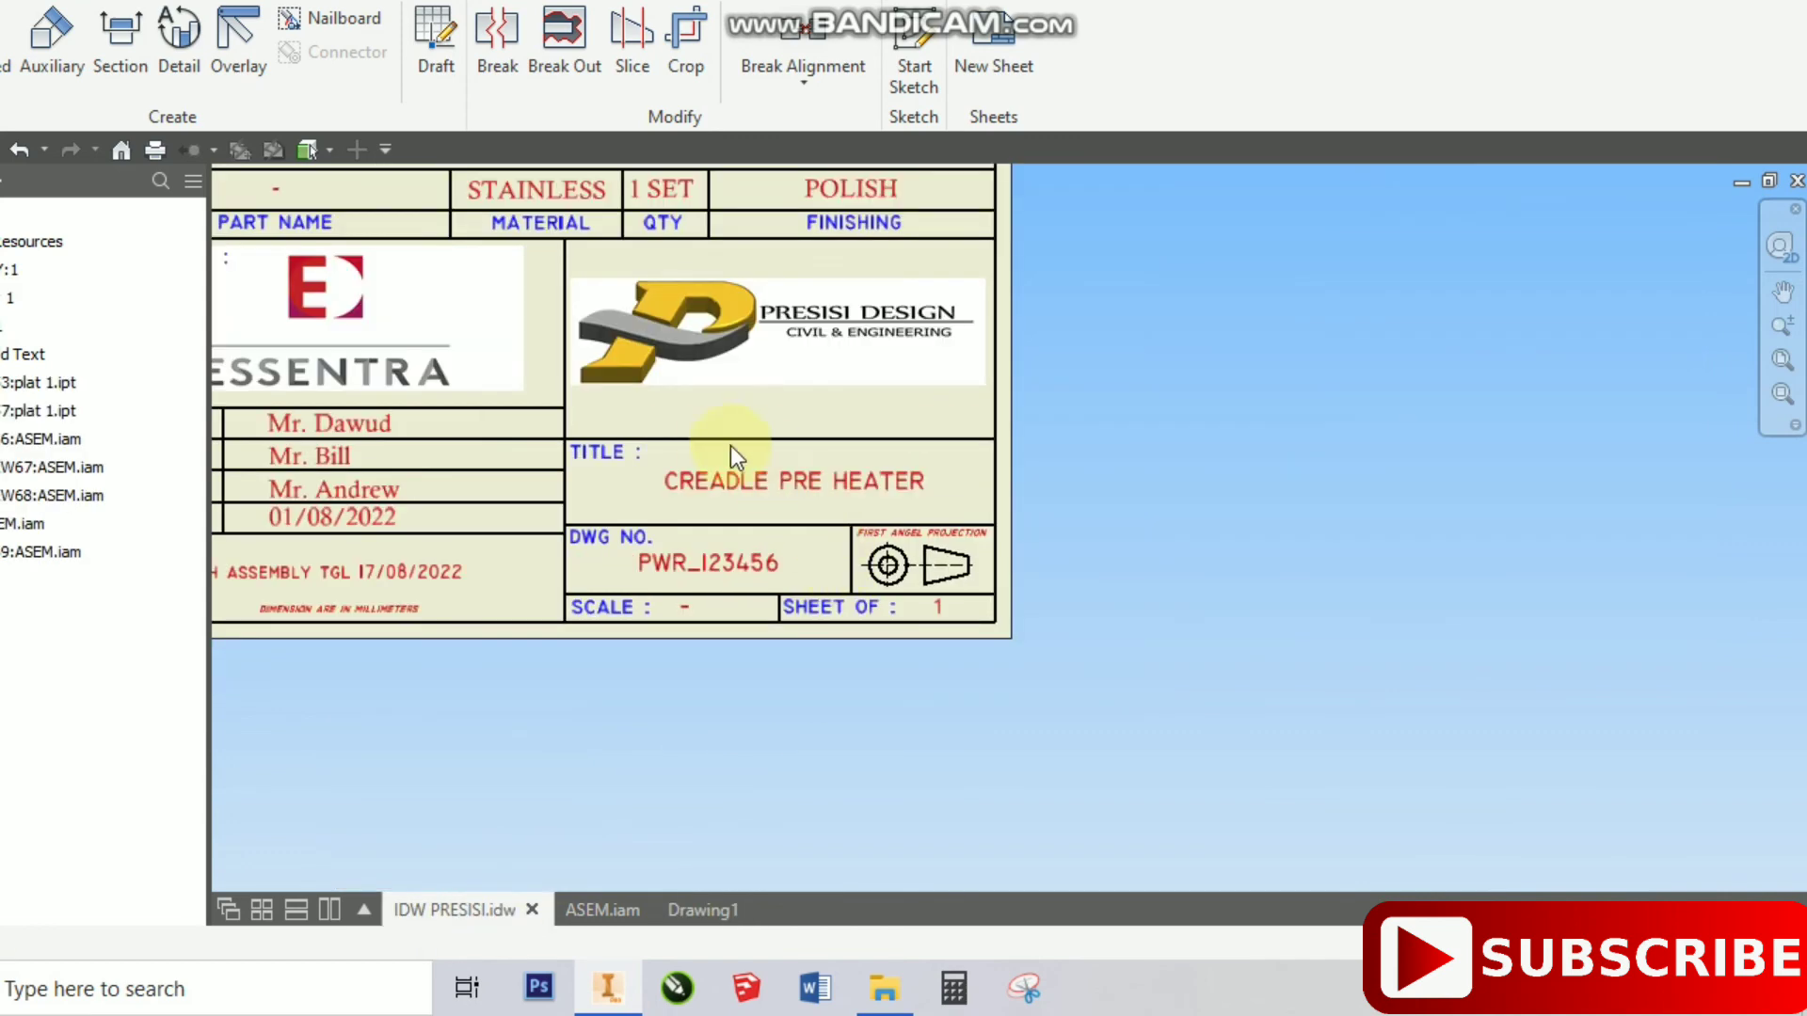
pyautogui.moveTo(731, 444); pyautogui.dragTo(1114, 566, button='middle')
pyautogui.scroll(3, 1122, 546)
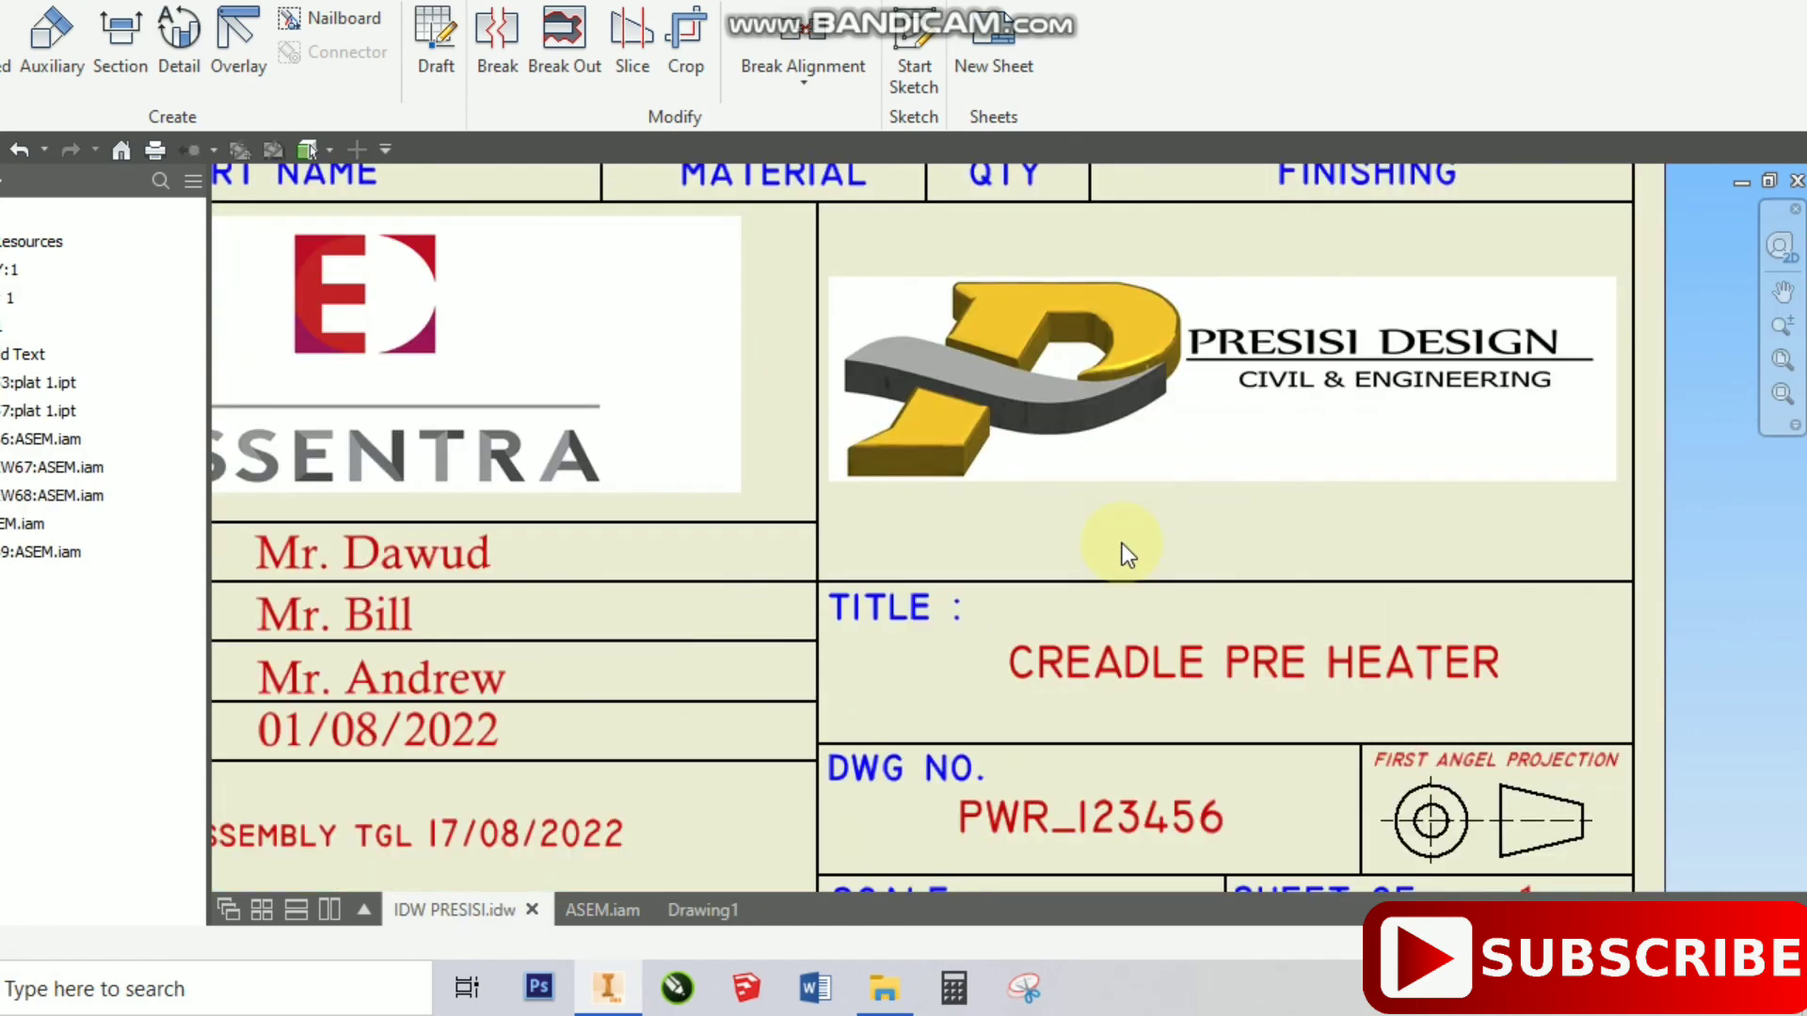
pyautogui.scroll(-3, 1122, 544)
pyautogui.scroll(1, 1122, 544)
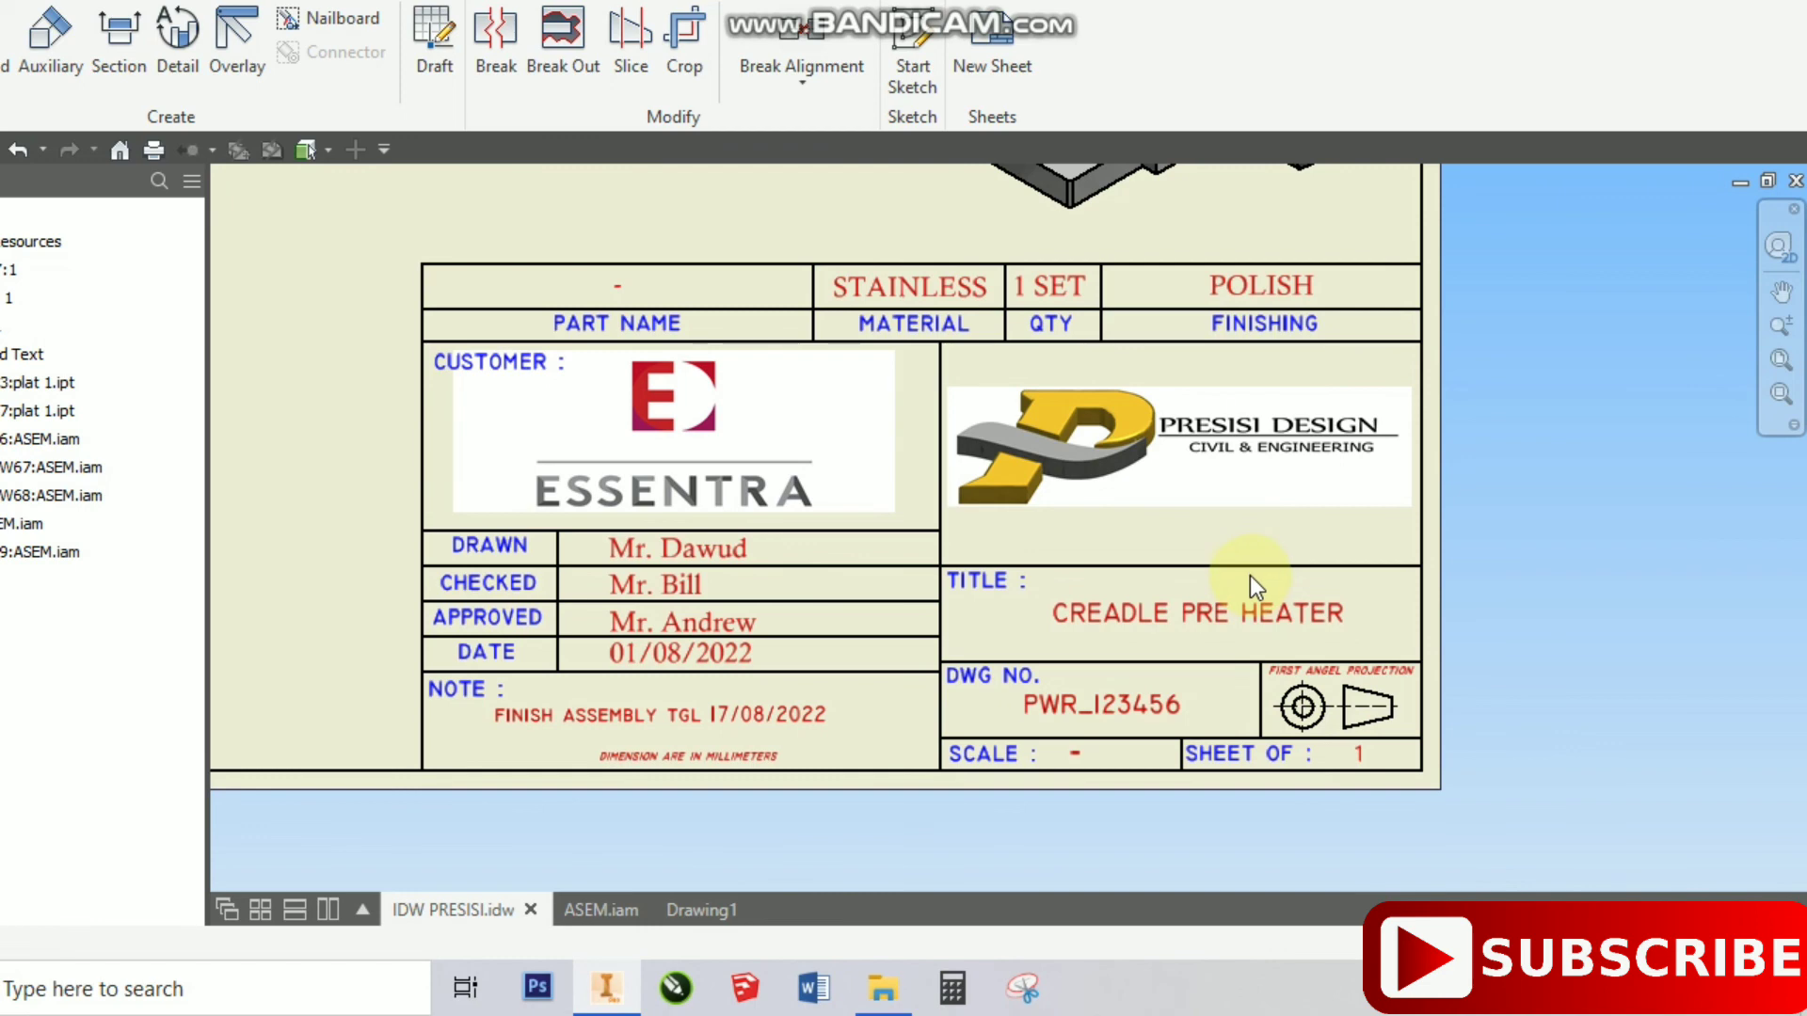
pyautogui.scroll(4, 1240, 580)
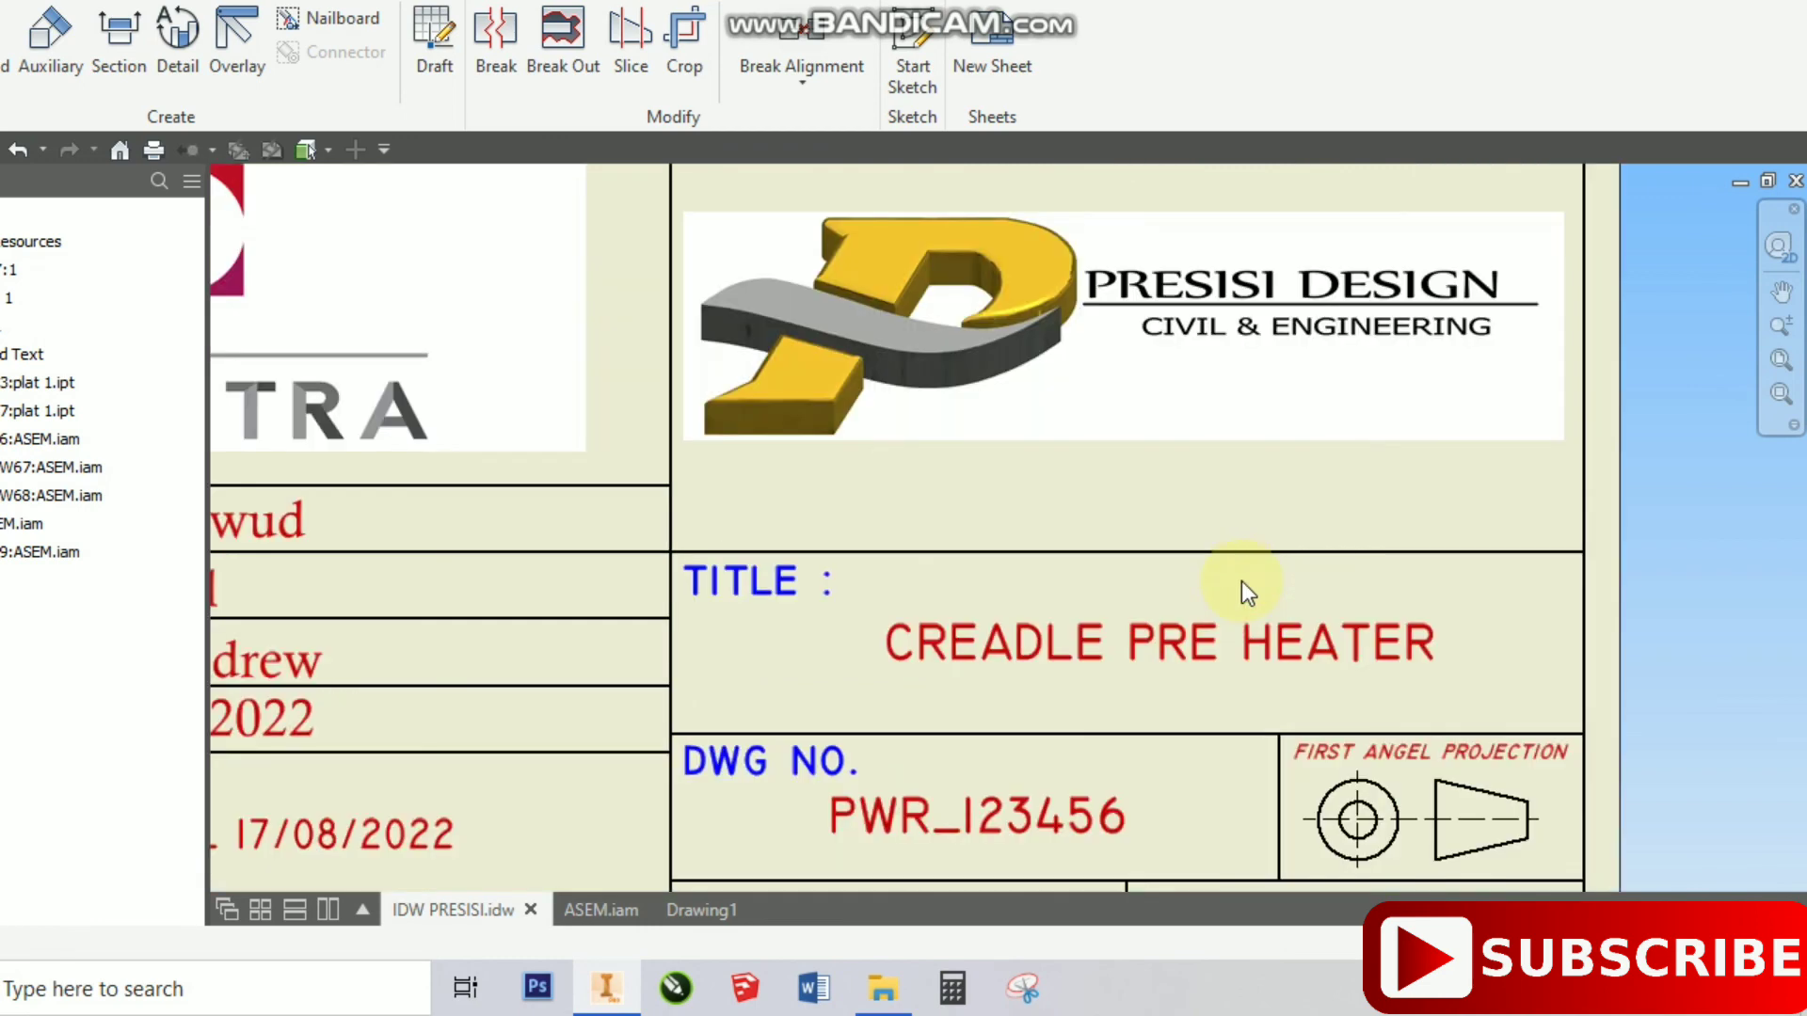
pyautogui.scroll(-4, 1241, 580)
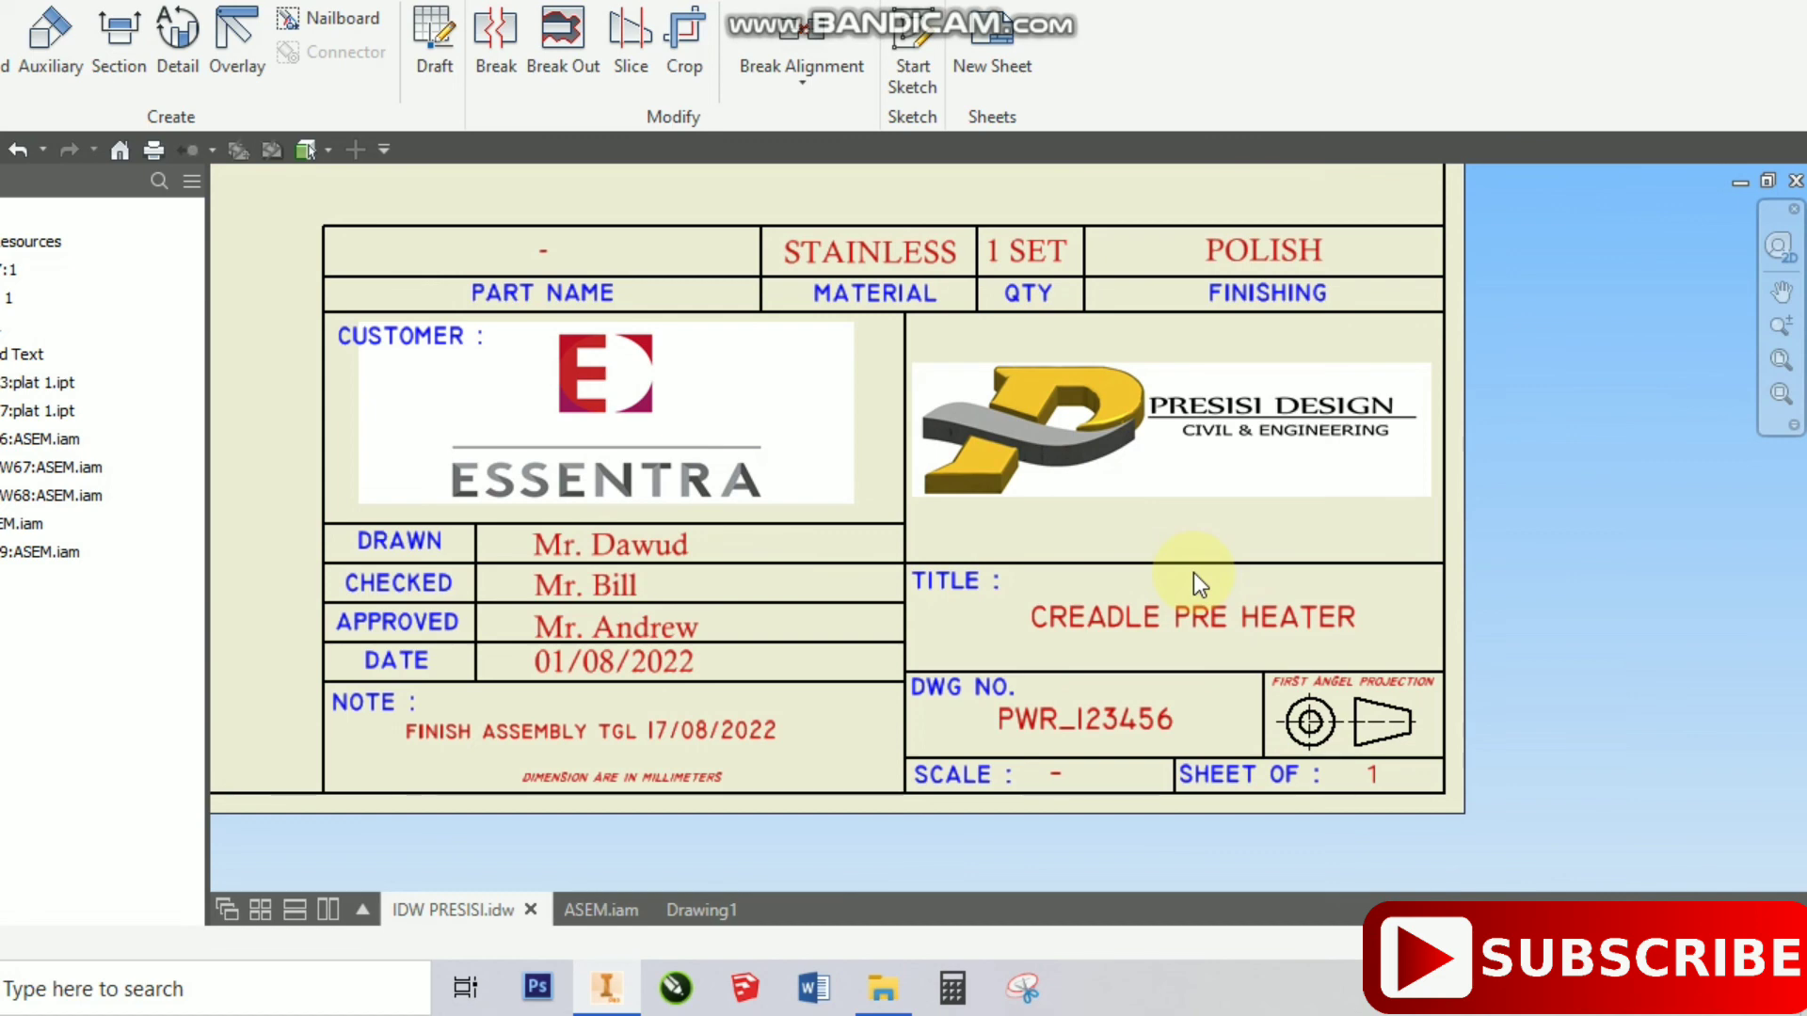
# - Return to Drawing1 and examine the layout and fields of its default ISO title block for comparison
pyautogui.click(668, 913)
pyautogui.scroll(3, 834, 454)
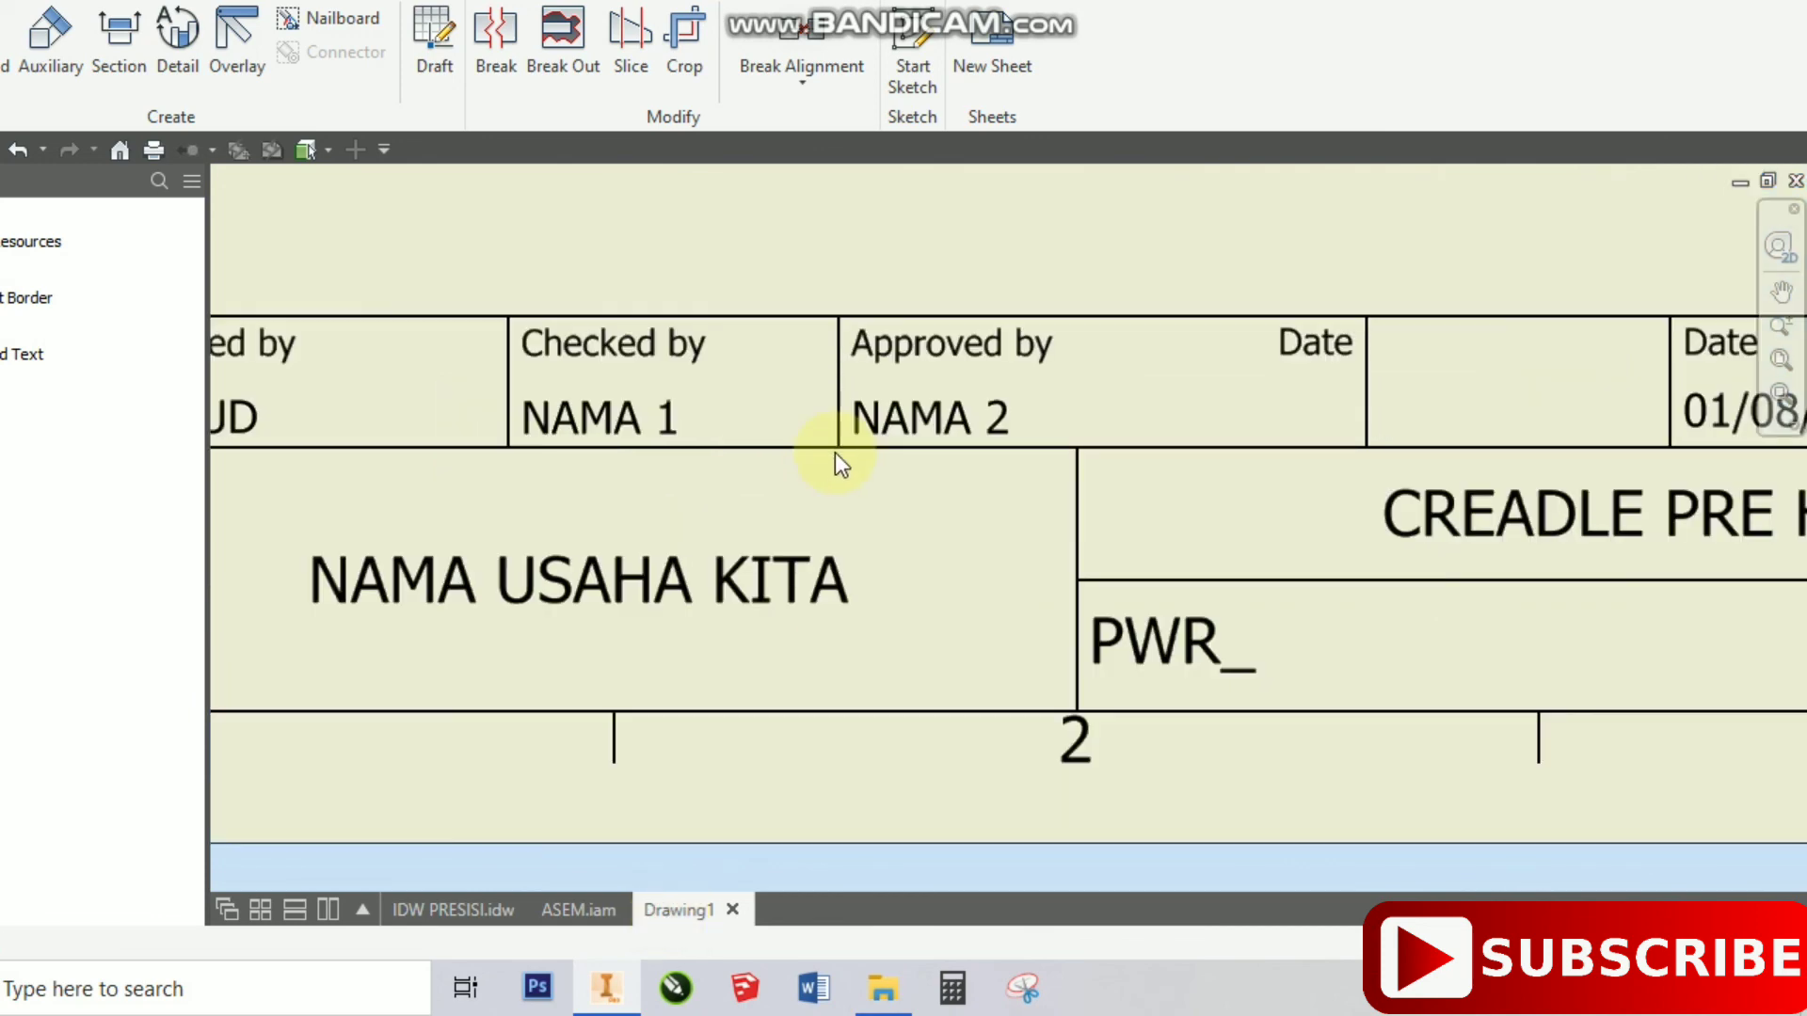
pyautogui.scroll(-2, 833, 453)
pyautogui.moveTo(1031, 442); pyautogui.dragTo(992, 476, button='middle')
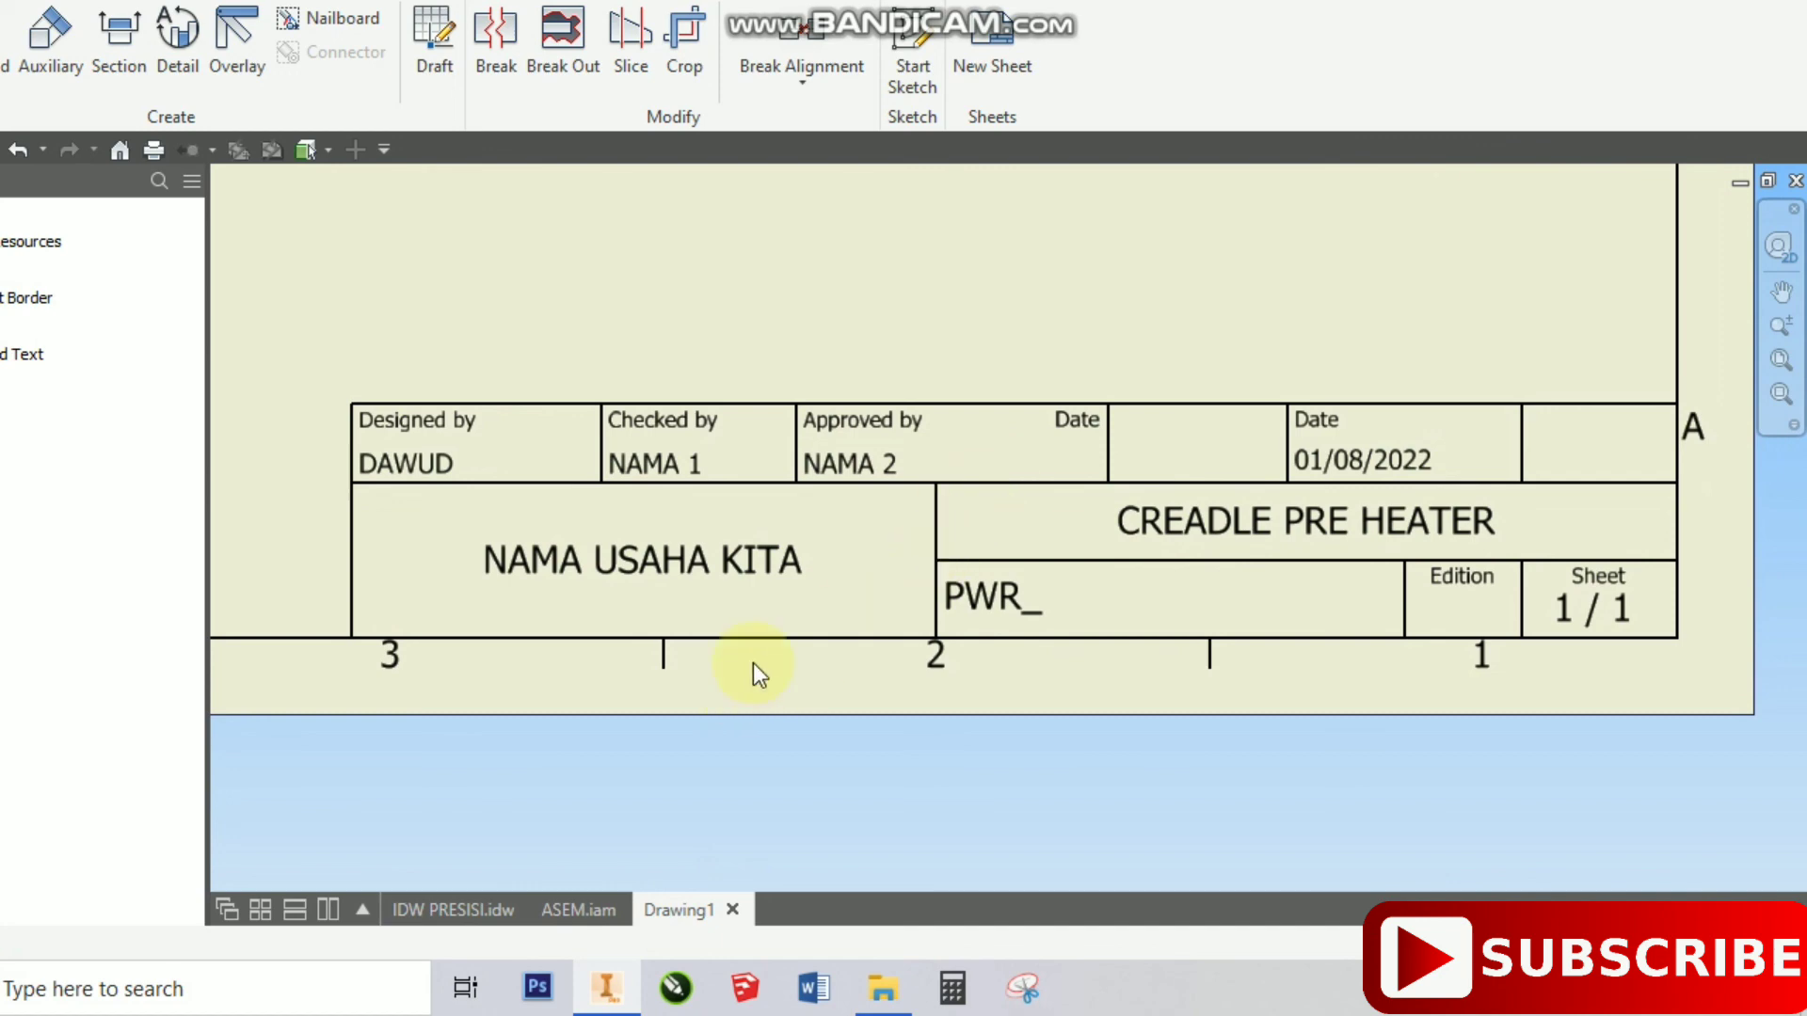
pyautogui.scroll(-2, 753, 663)
pyautogui.scroll(3, 714, 546)
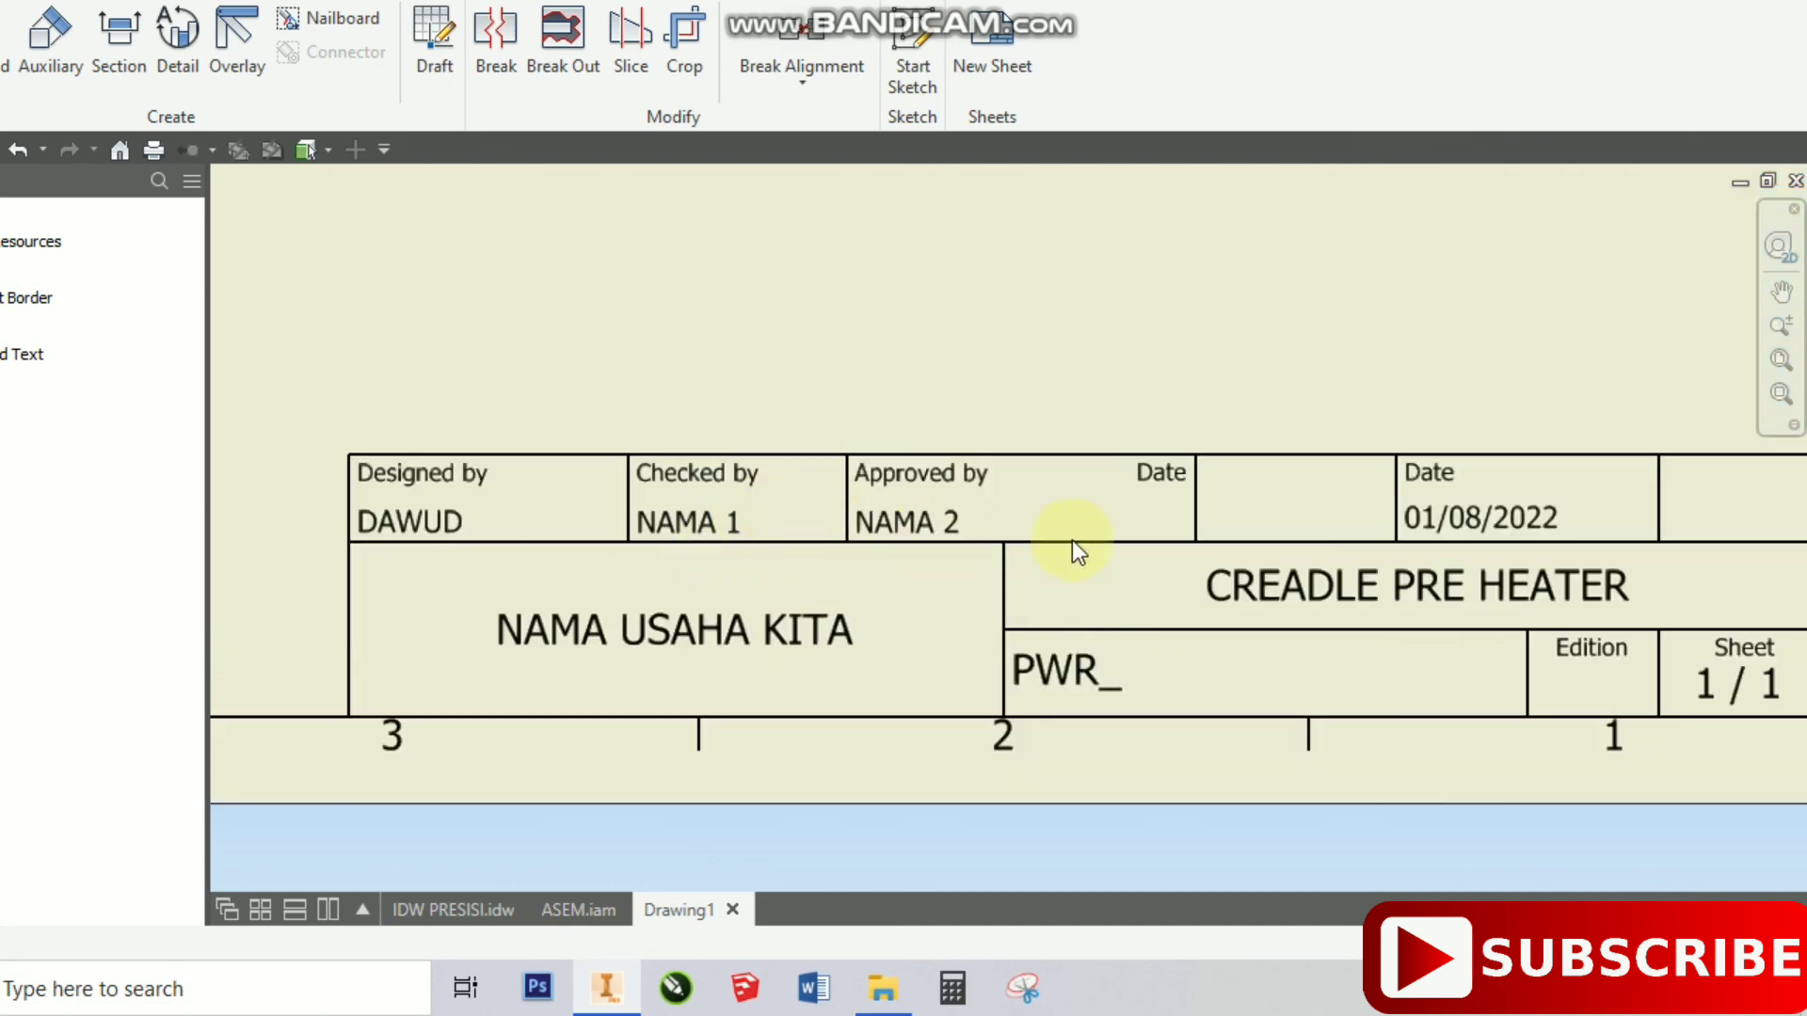
pyautogui.scroll(-3, 986, 510)
pyautogui.scroll(3, 987, 510)
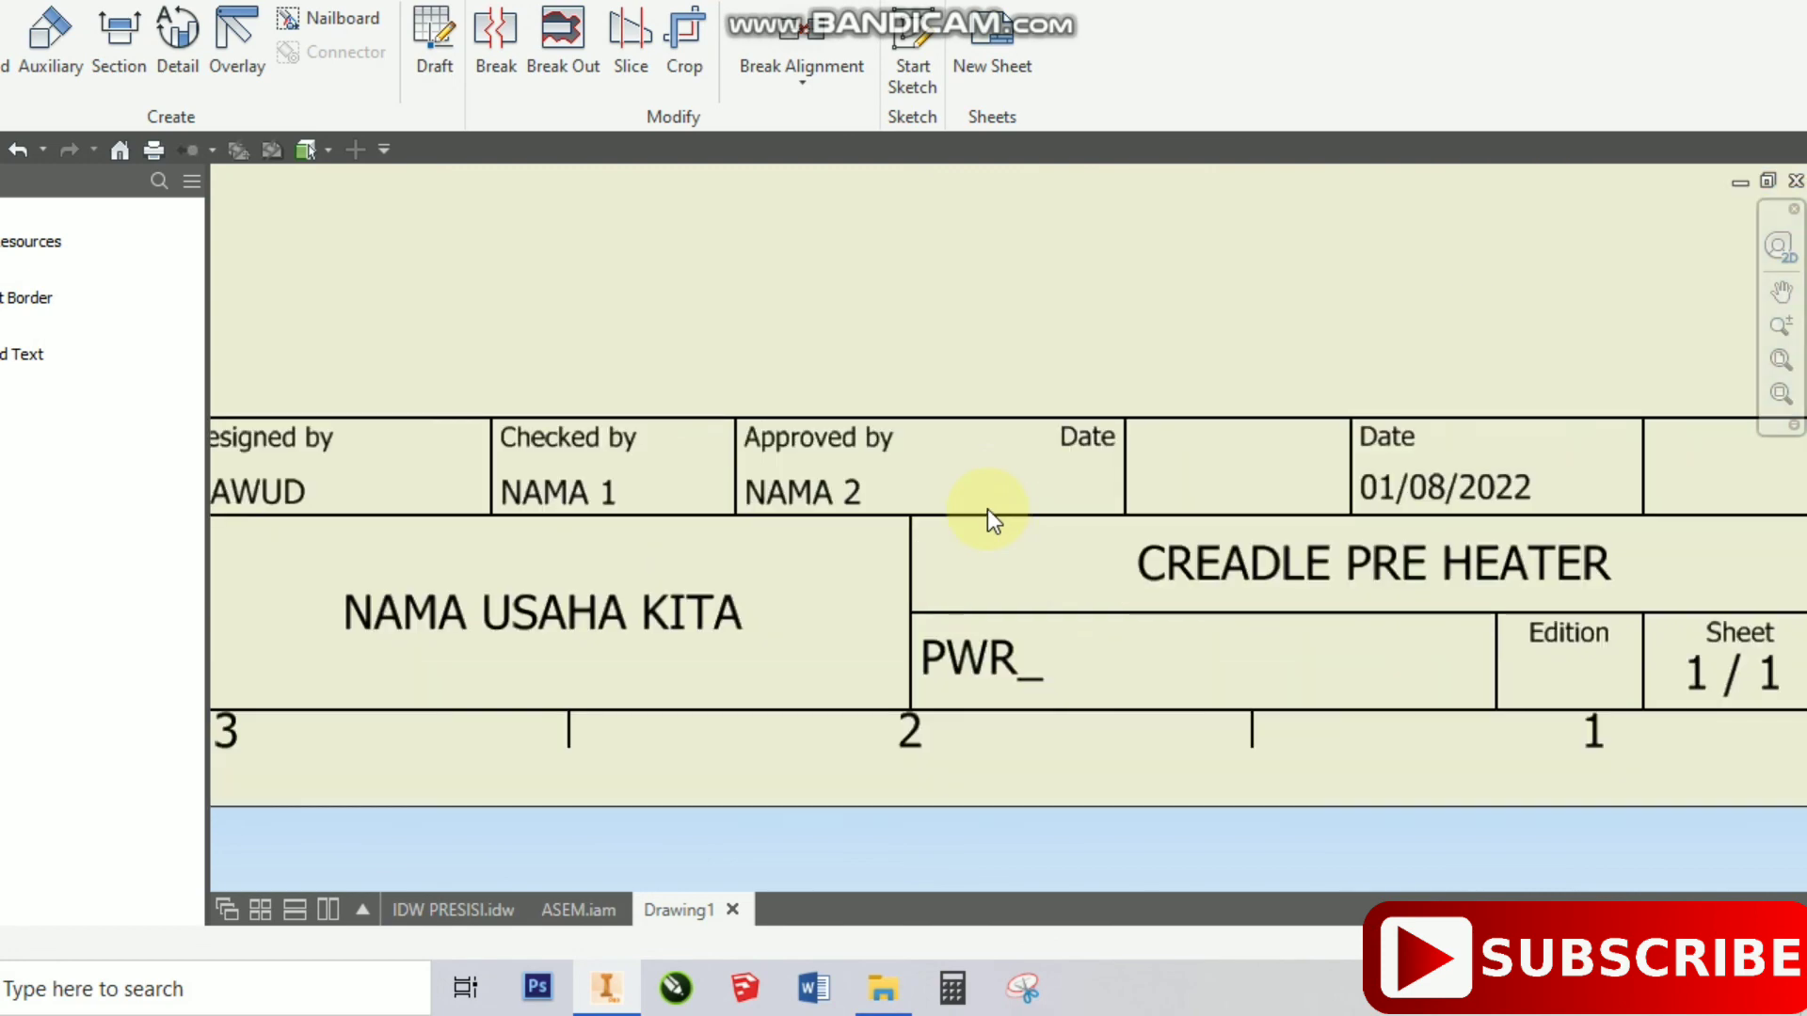
pyautogui.scroll(-3, 986, 510)
pyautogui.scroll(1, 766, 441)
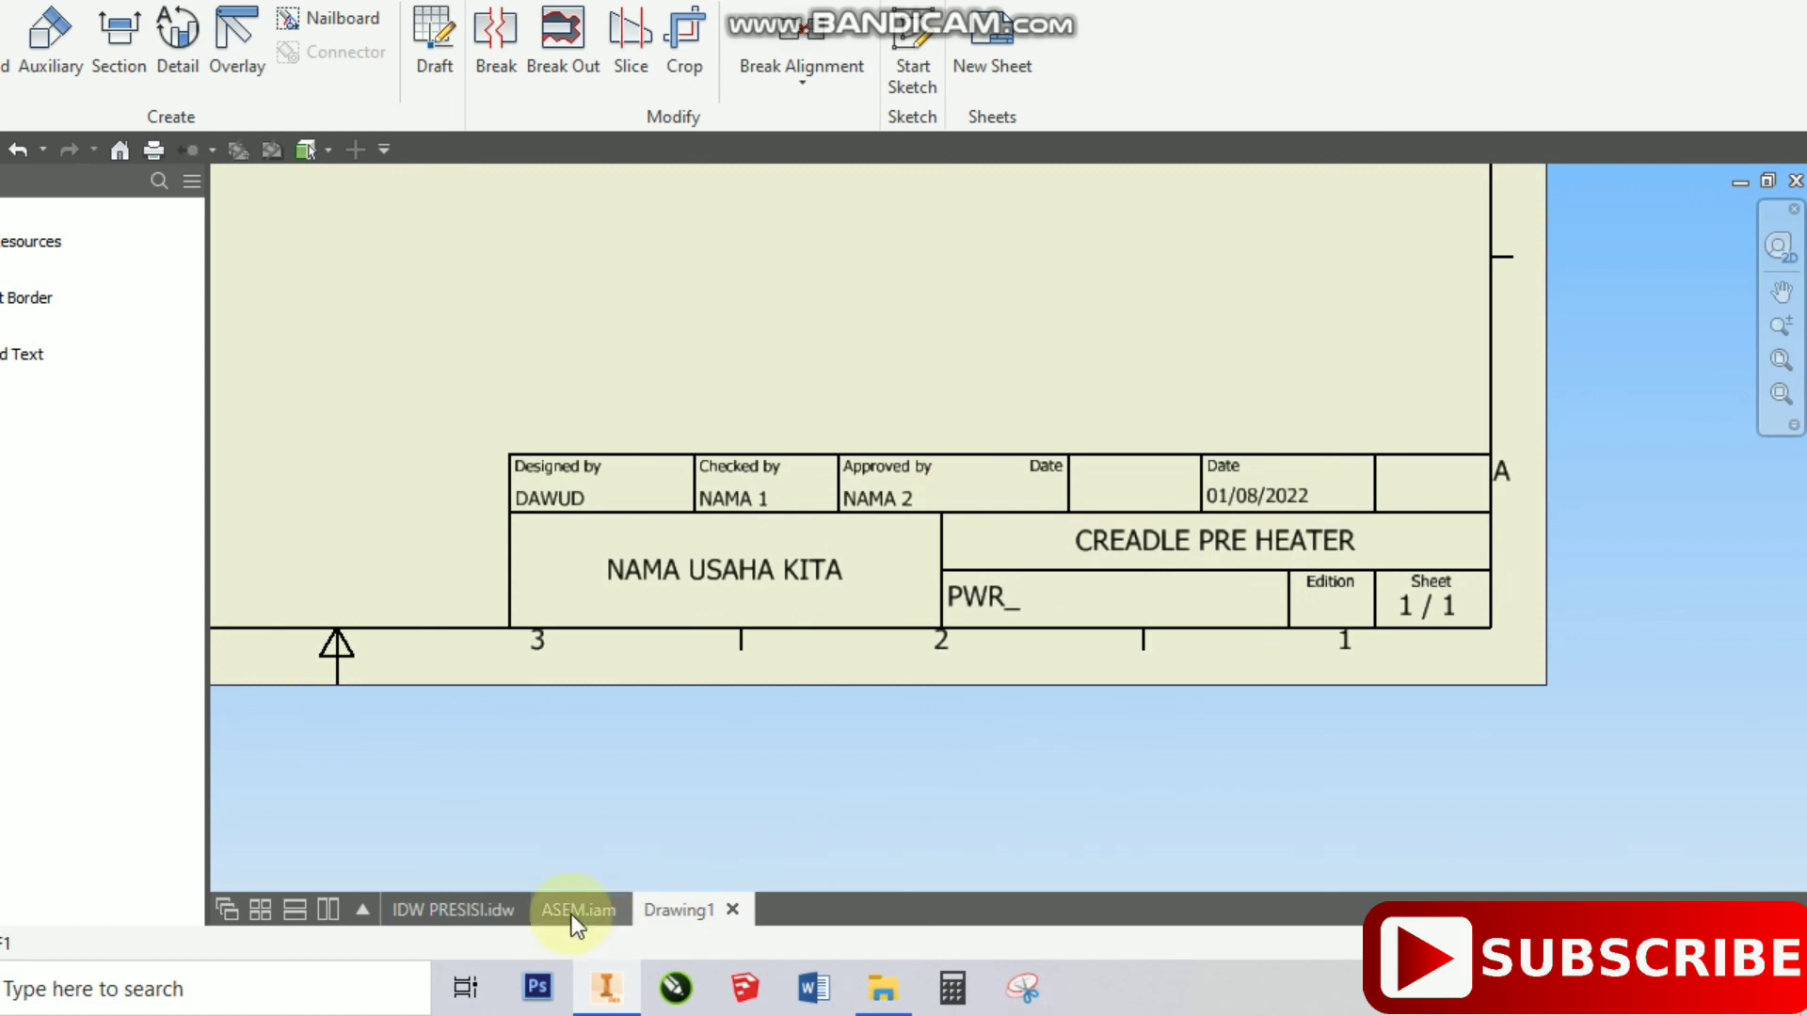
# - Switch back to IDW PRESISI.idw and view its whole custom title block
pyautogui.click(478, 913)
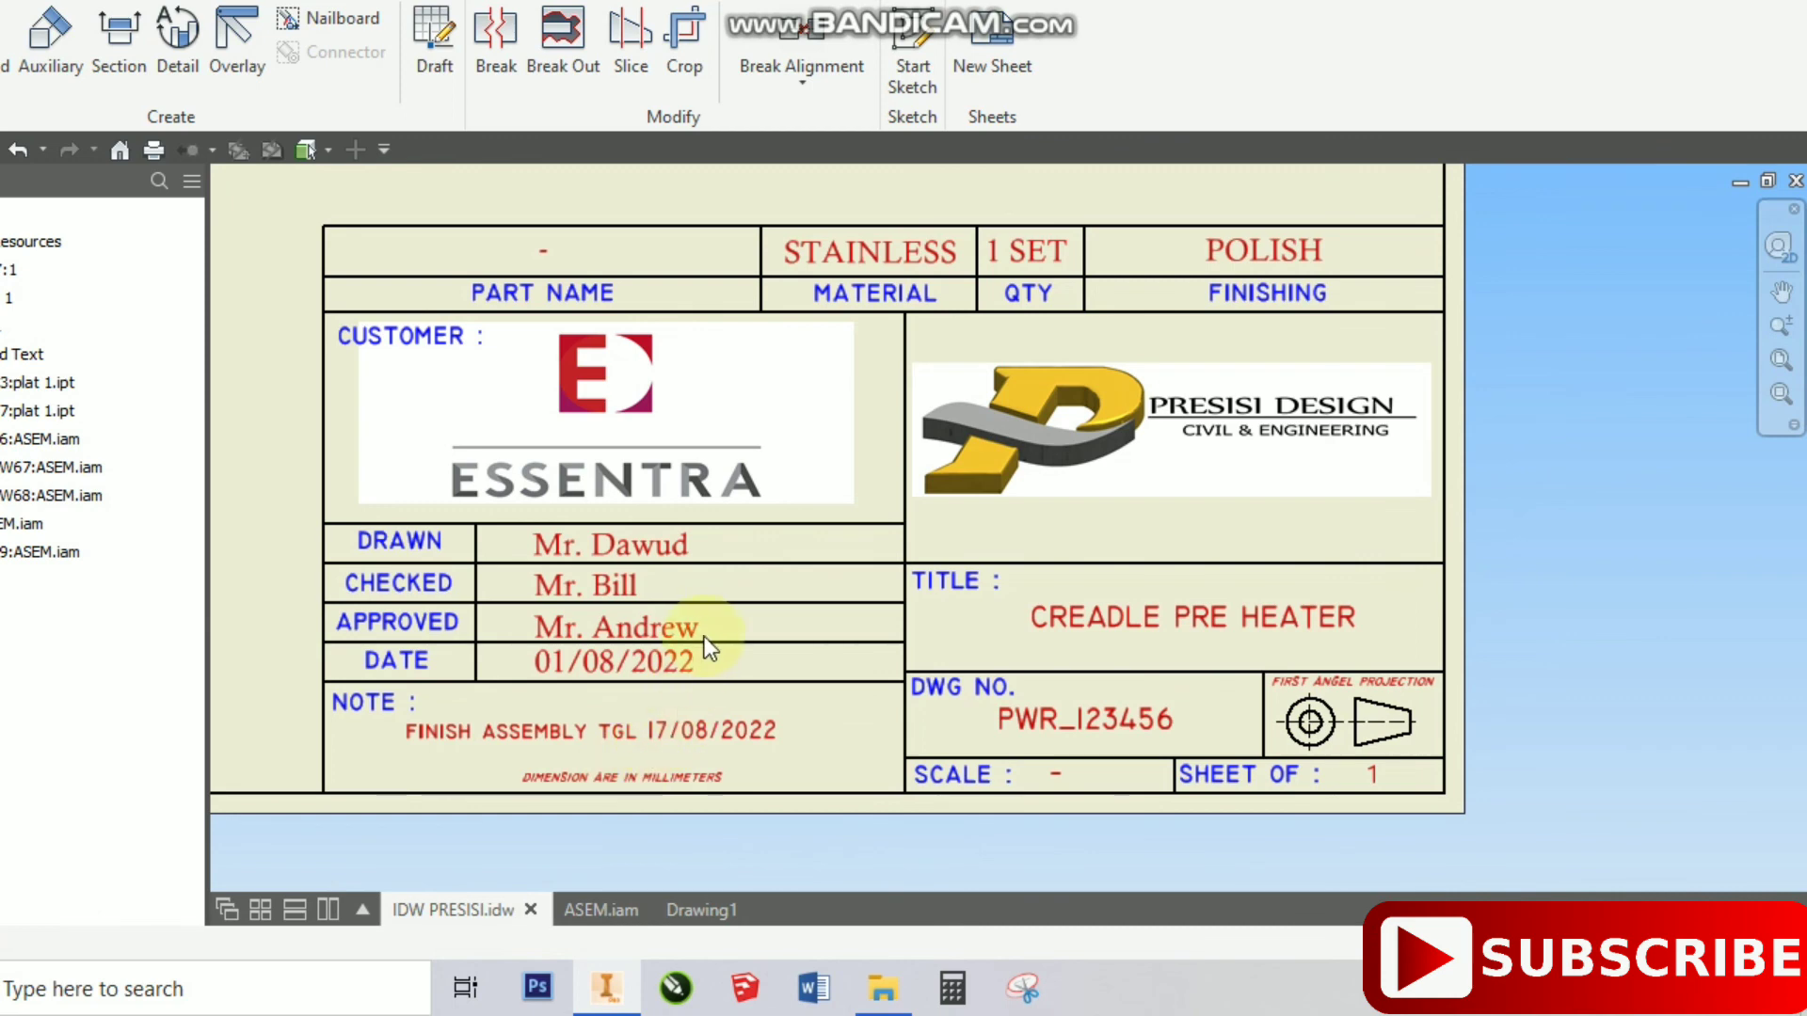
pyautogui.moveTo(706, 638); pyautogui.dragTo(727, 641, button='middle')
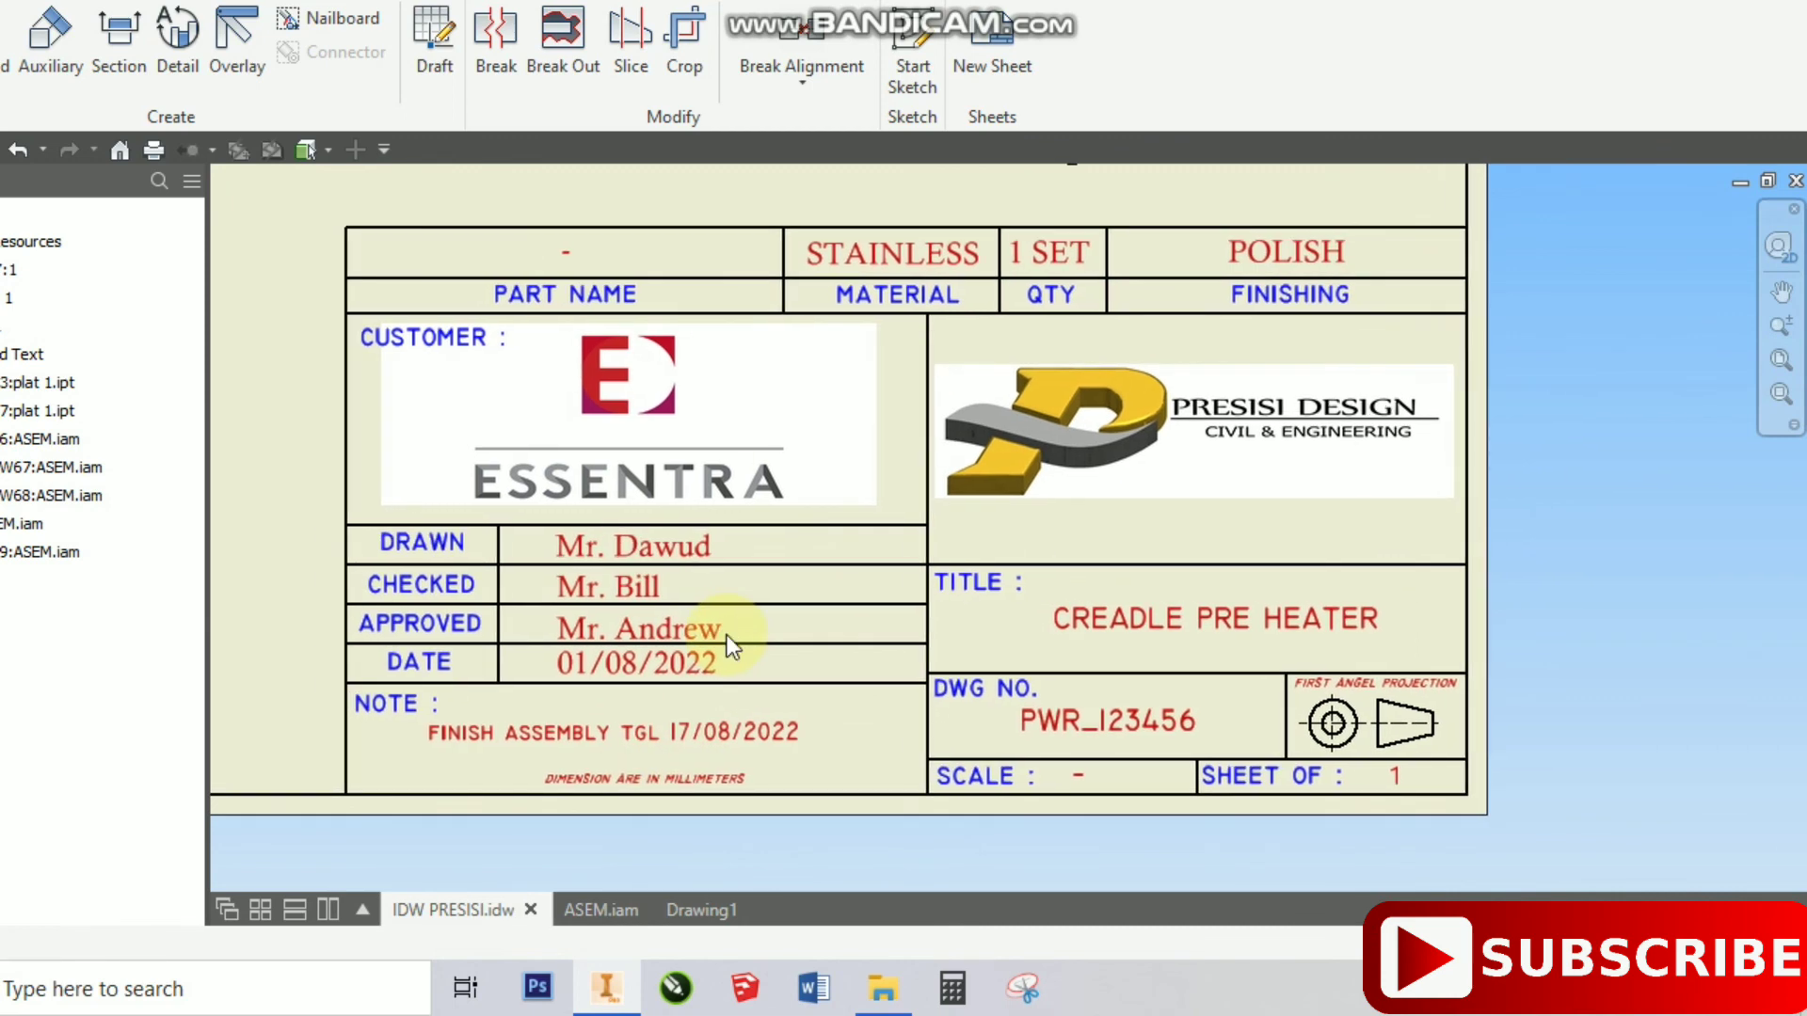